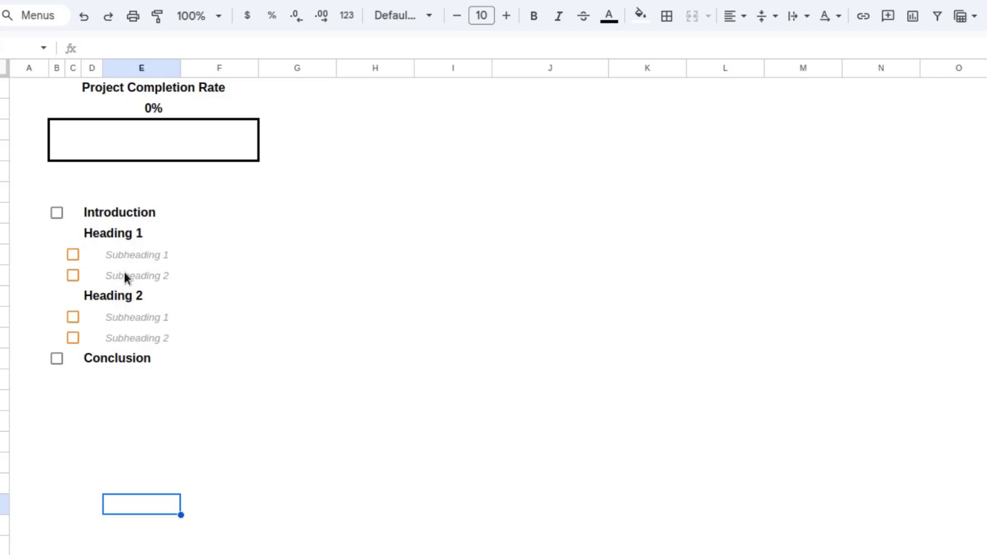
Step: Replace the Heading 1 text with "Explaining the Basics of VLOOKUP"
left_click(98, 232)
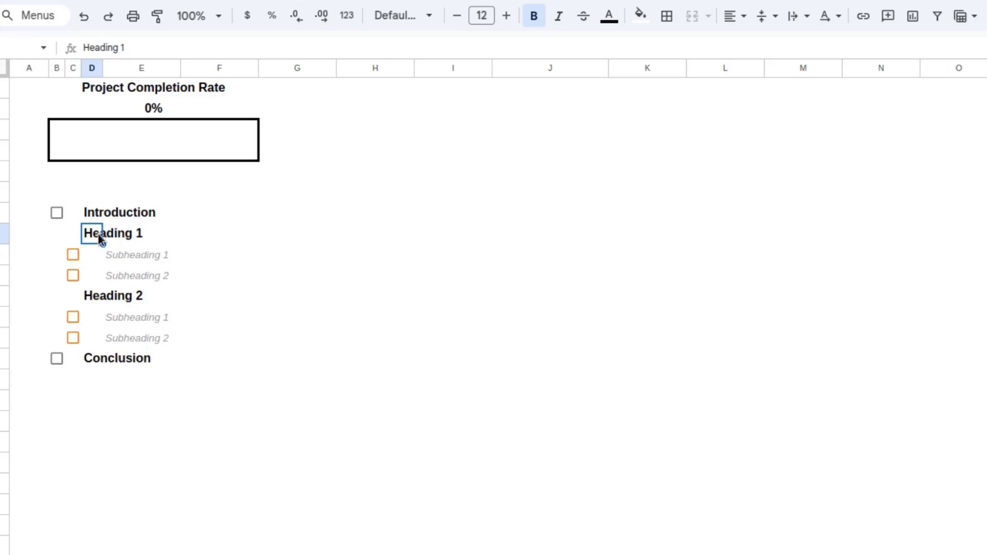
type("Expal")
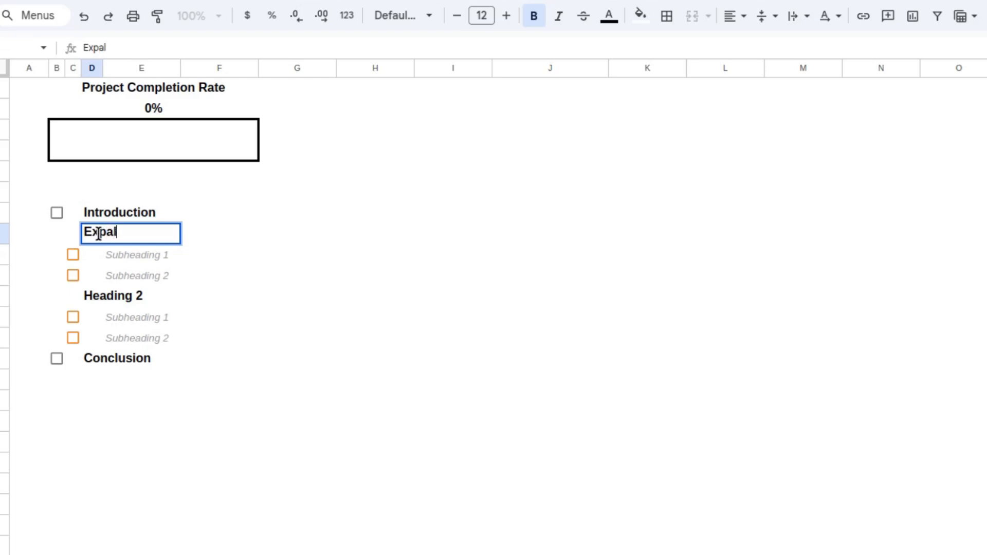
key("BackSpace")
key("BackSpace")
type("laining t")
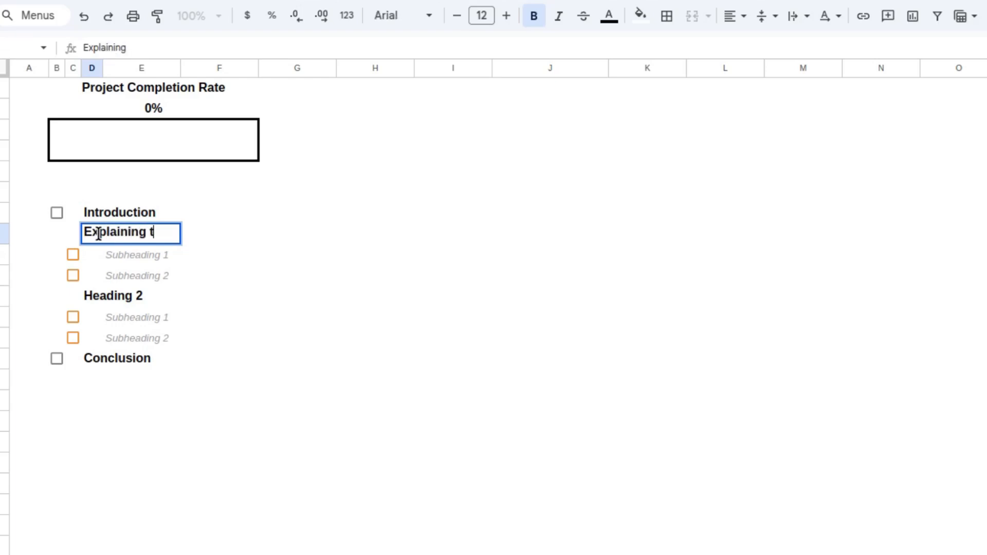
type("he Basics of ")
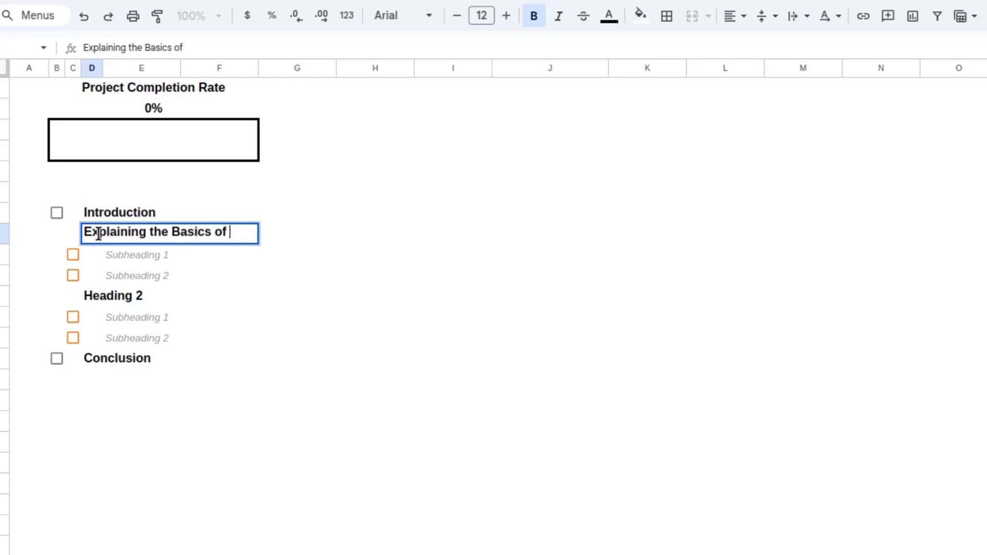
type("VLOOK")
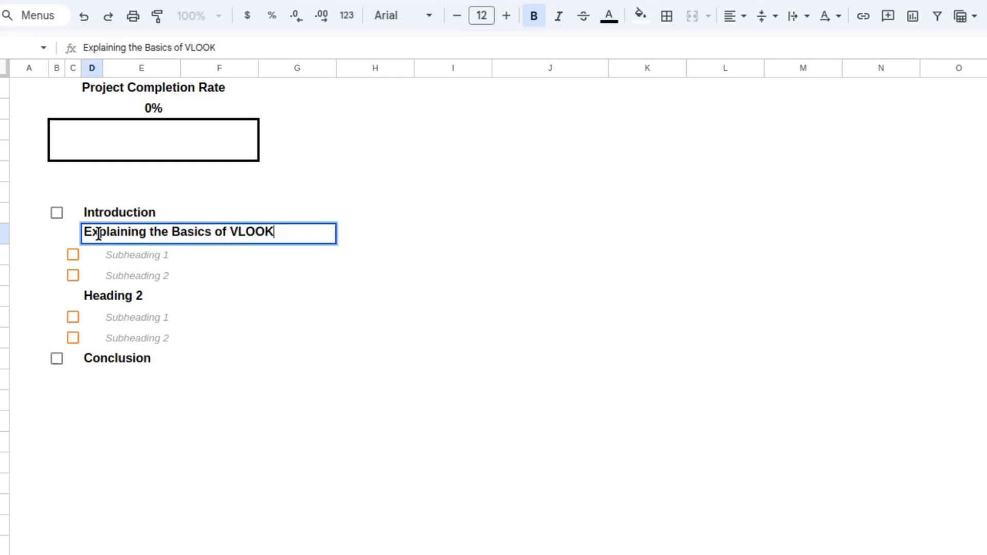
type("UP")
key("Return")
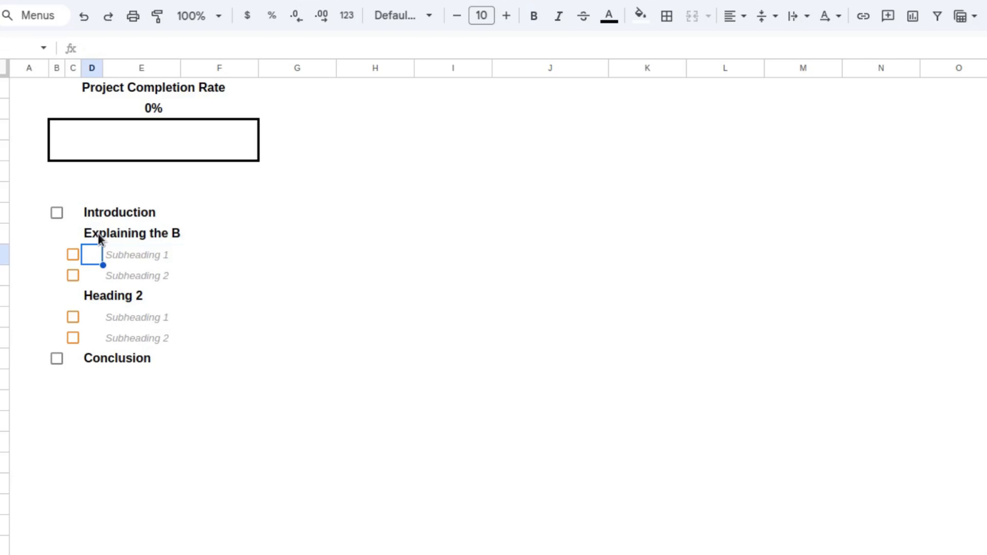
Step: Replace the Subheading 1 text under the first heading with "Formula Syntax"
key("Right")
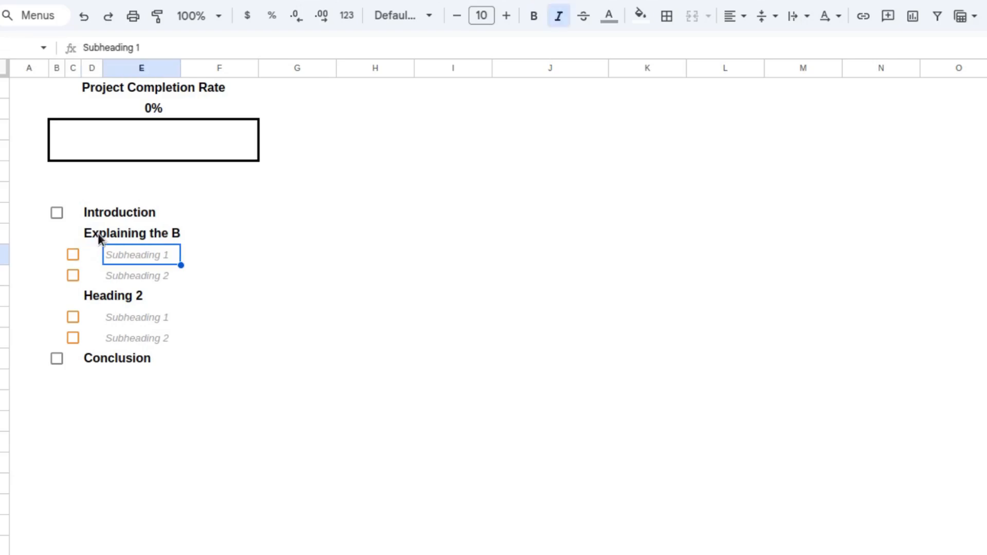
key("Return")
key("ctrl+a")
key("BackSpace")
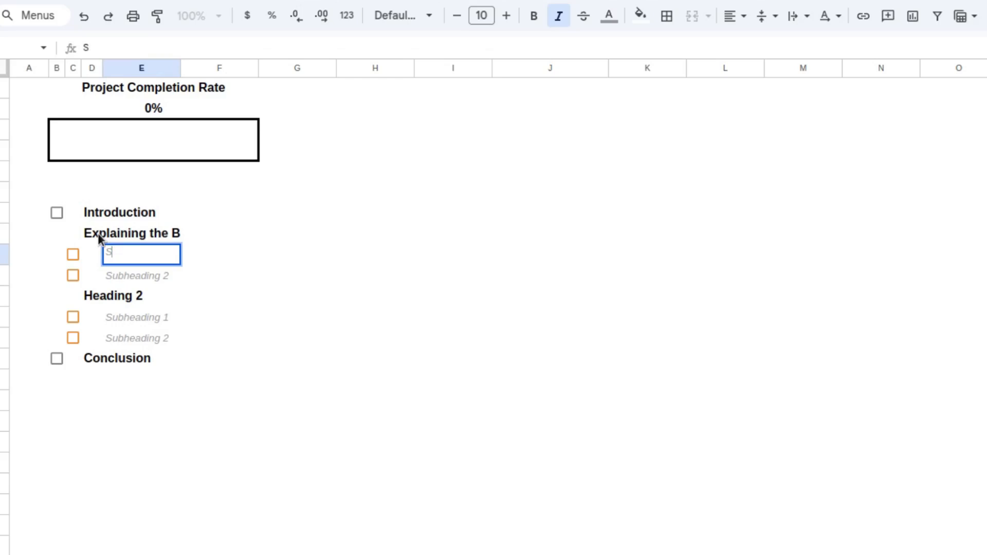
type("Formula Synt")
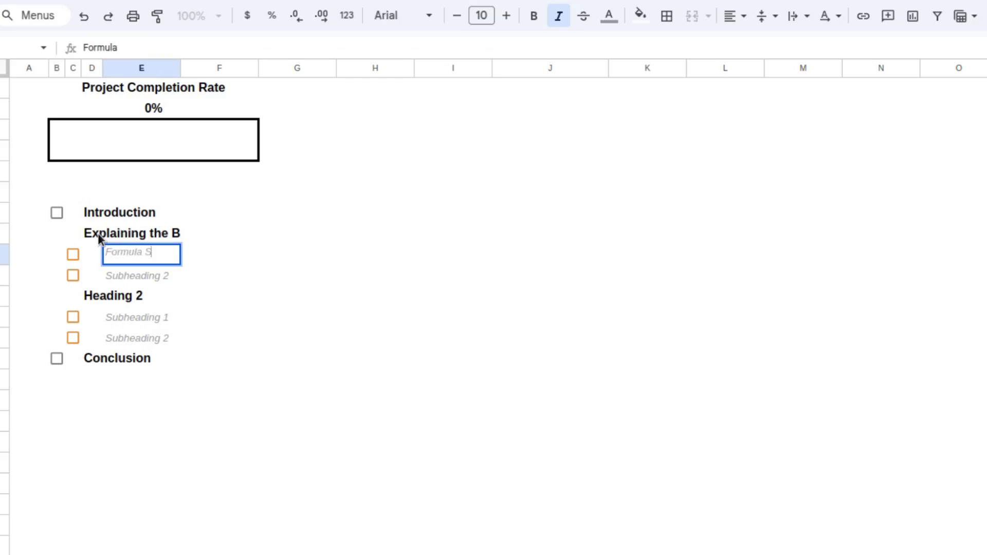
type("ax")
key("Return")
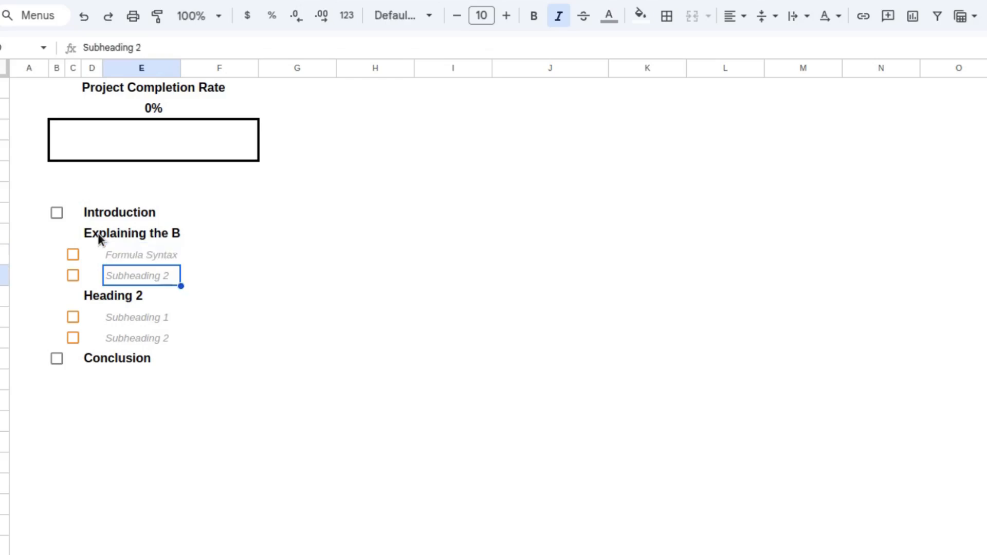
Step: Replace the Subheading 2 text under the first heading with "Extracting Data from a table"
type("Exrr")
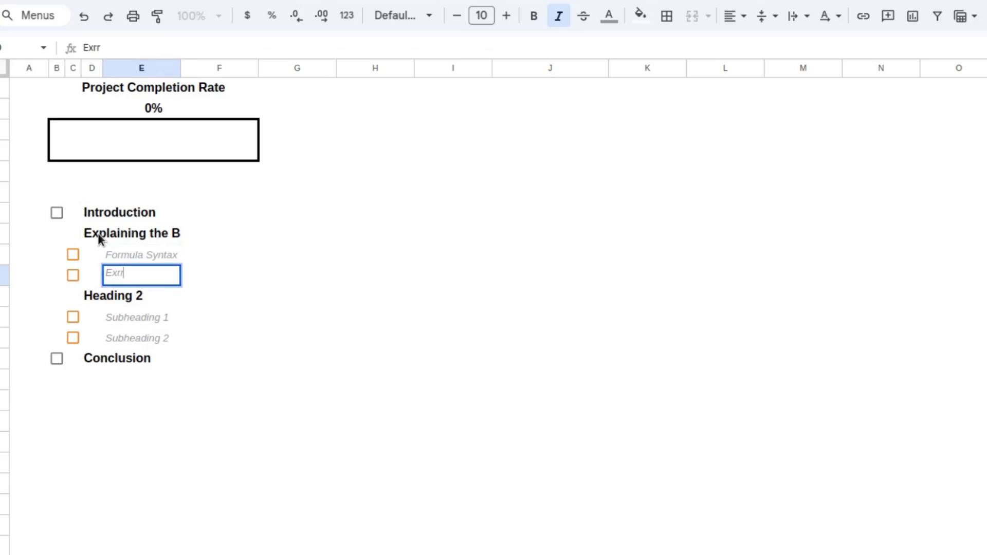
key("BackSpace")
key("BackSpace")
type("tracting ")
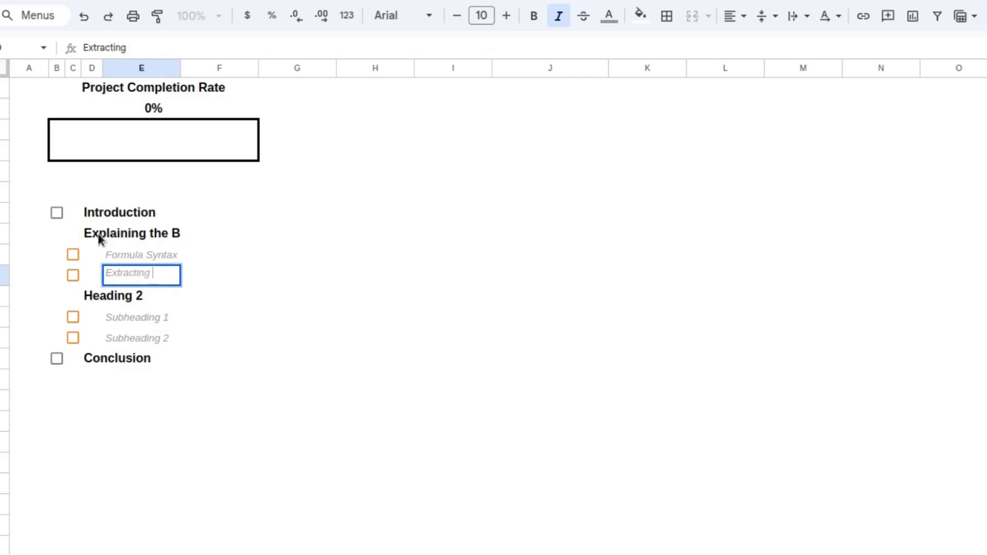
type("Data from")
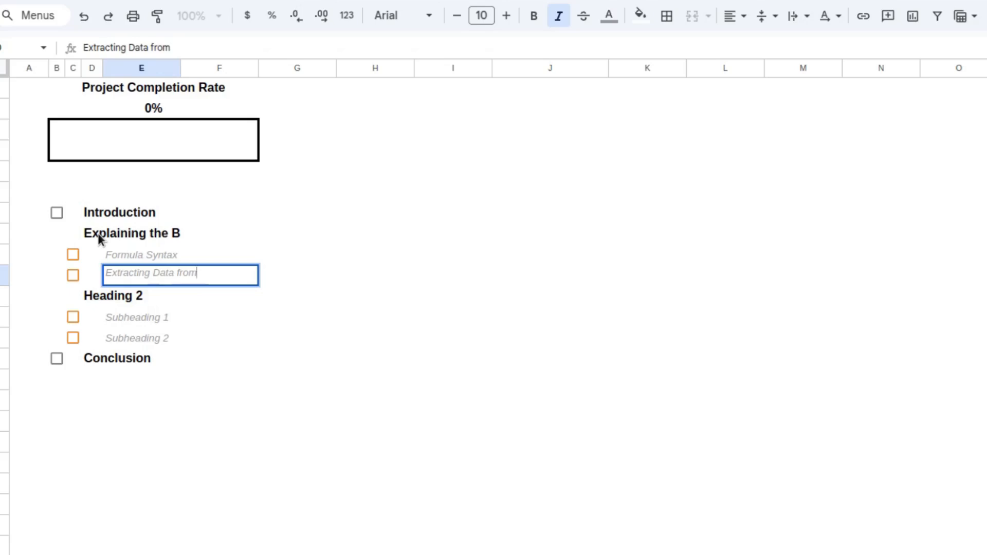
type(" a table")
key("Return")
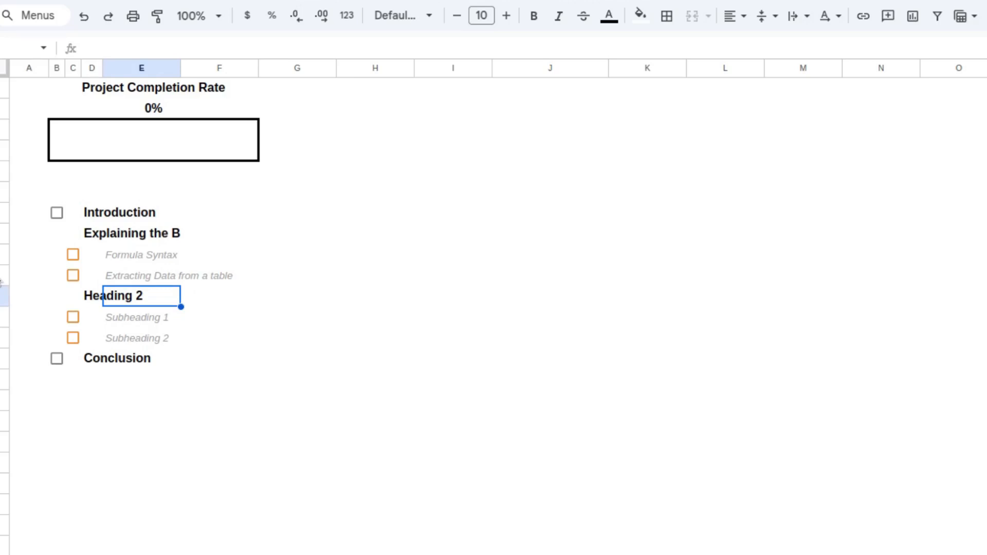
Step: Insert a row below "Extracting Data from a table" and enter the subheading "Extracting Data from a different file" in column E
right_click(2, 282)
left_click(55, 404)
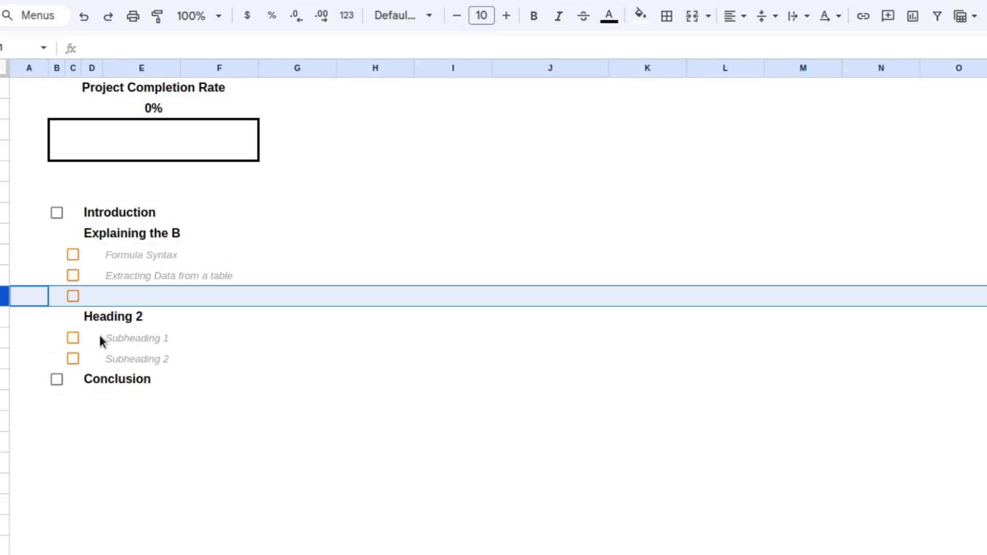
left_click(114, 298)
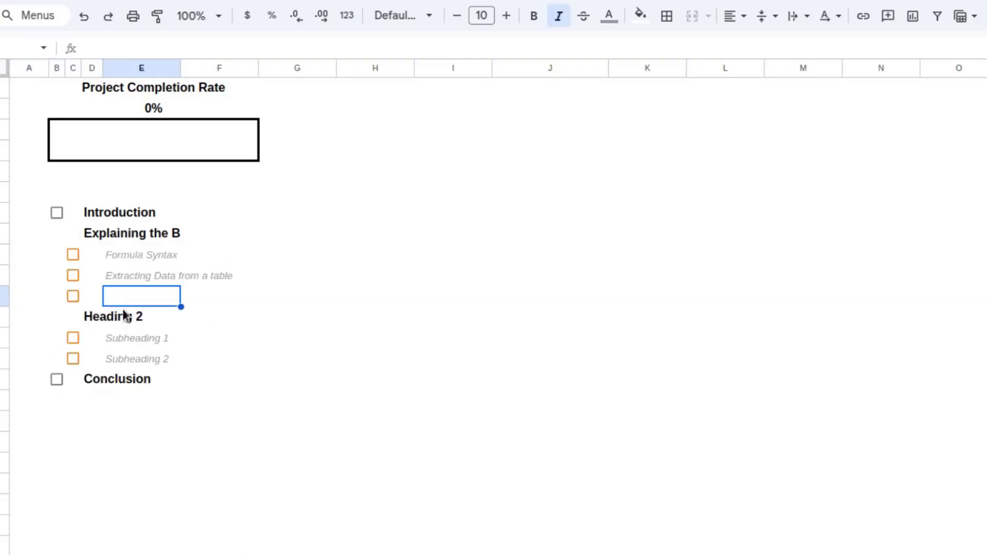
type("Extracting")
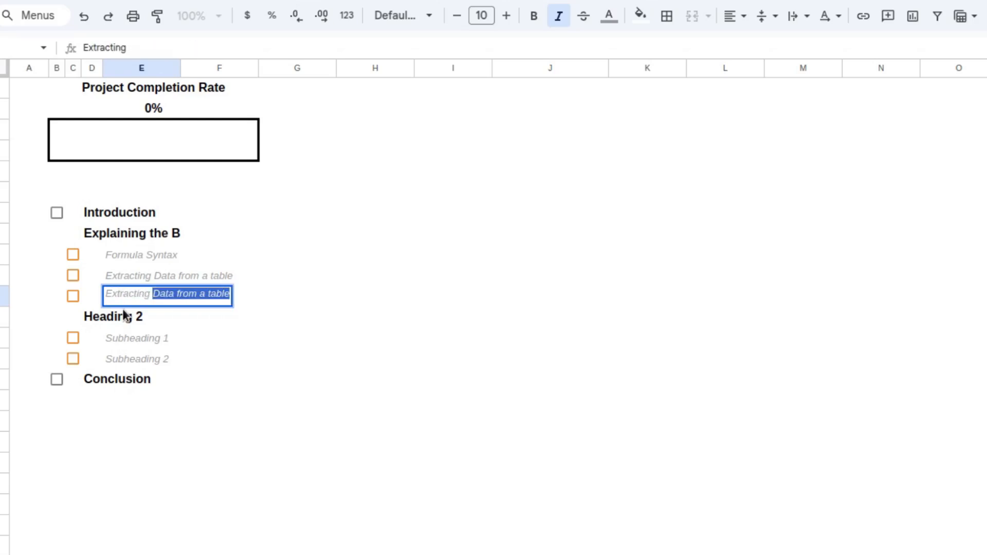
type(" Data from a d")
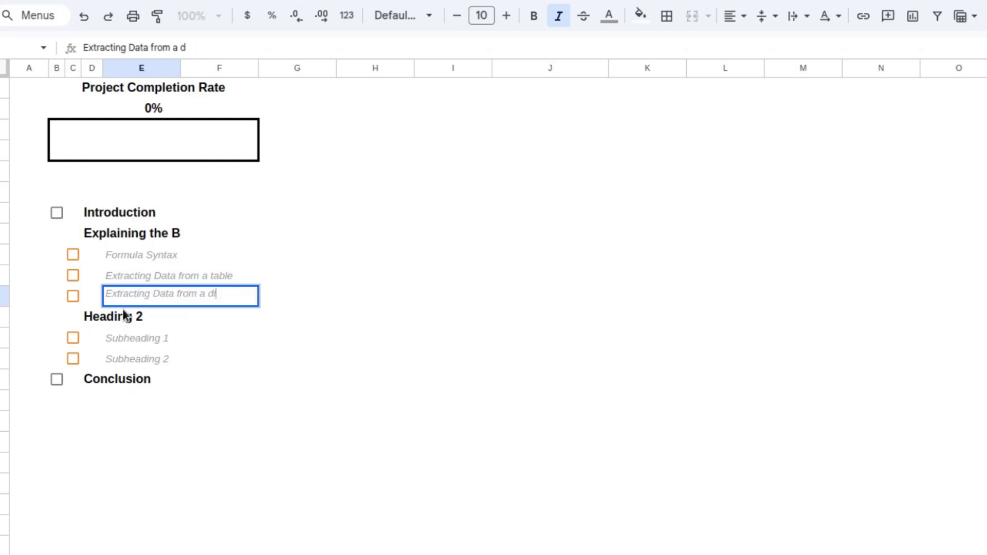
type("ifferent file")
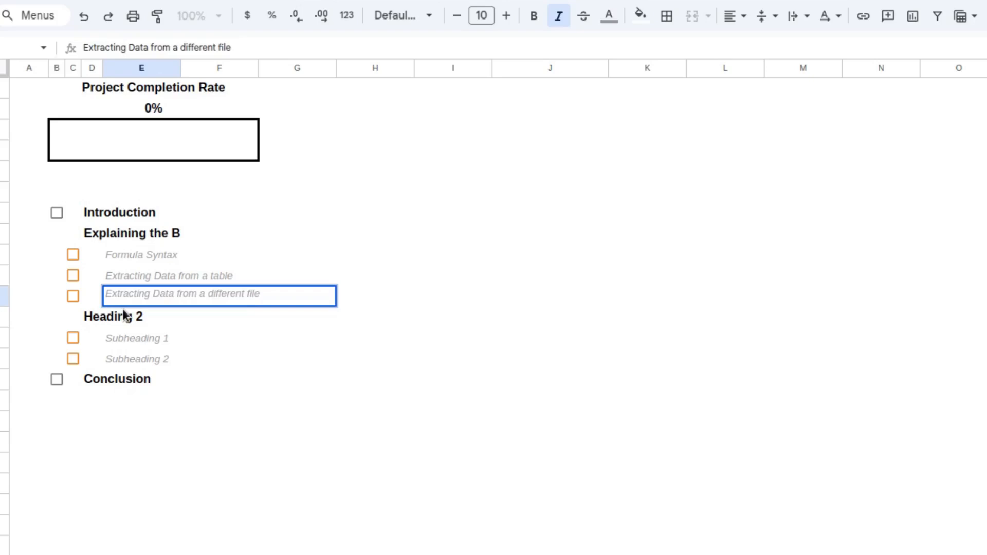
key("Return")
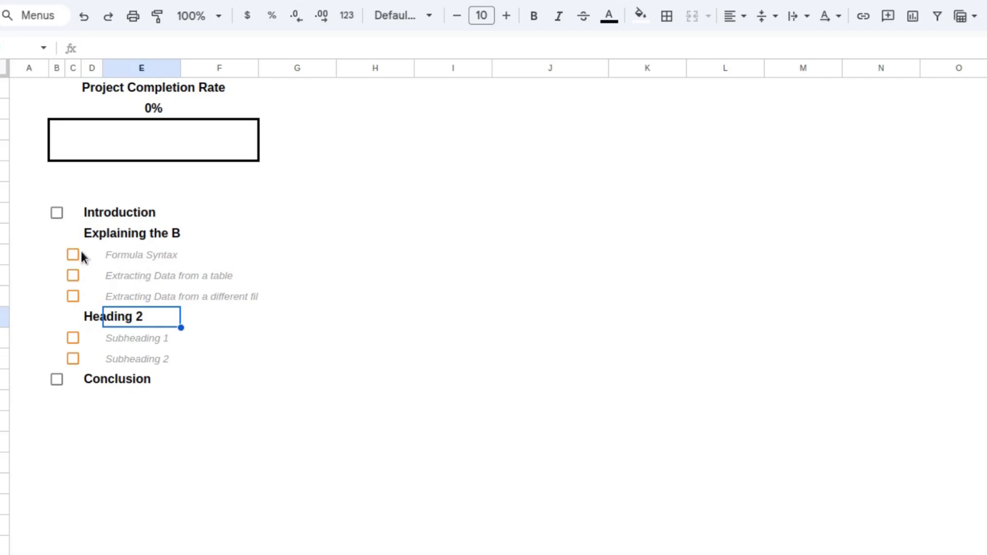
Step: Tick every checkbox in the outline, from Introduction through all the subheadings to Conclusion
left_click(56, 213)
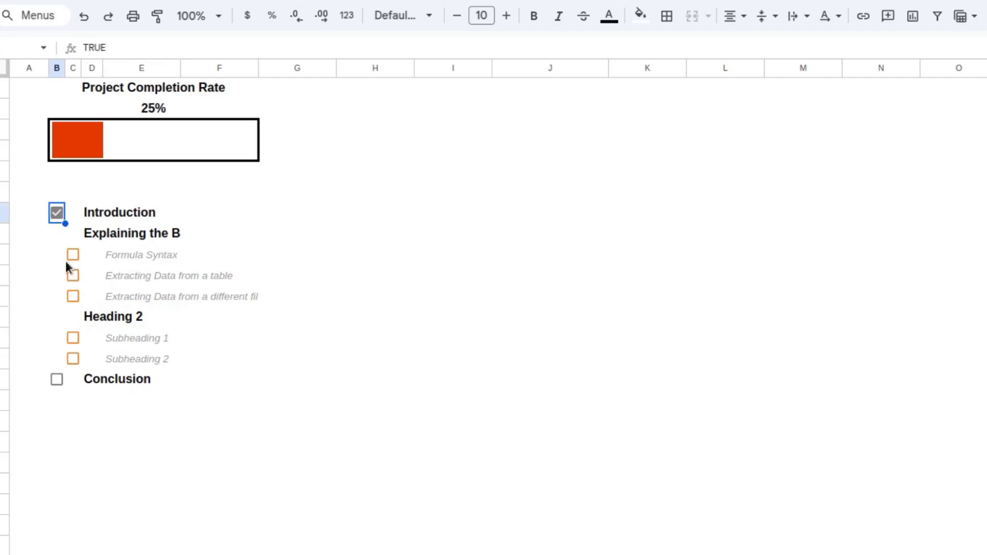
left_click(68, 257)
left_click_drag(80, 272, 104, 279)
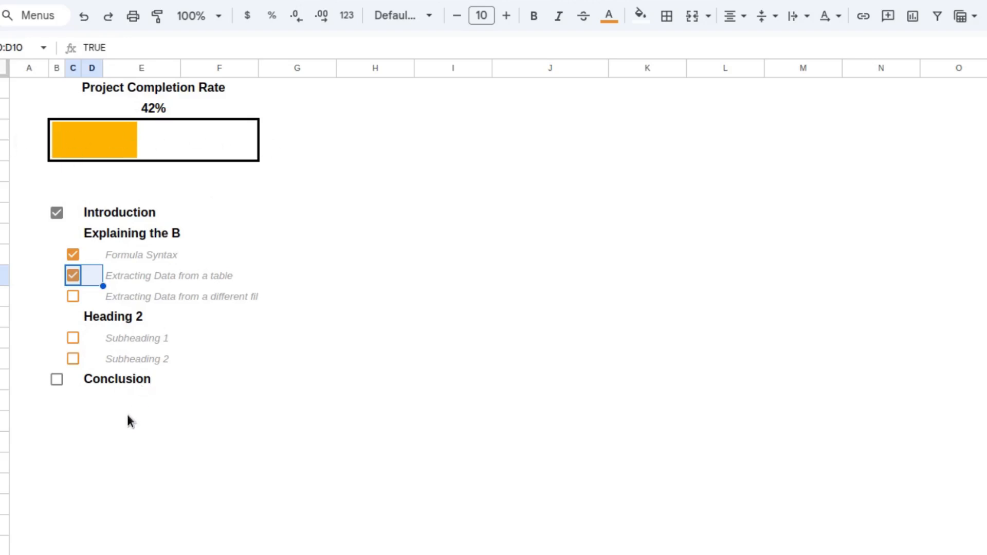
left_click(74, 296)
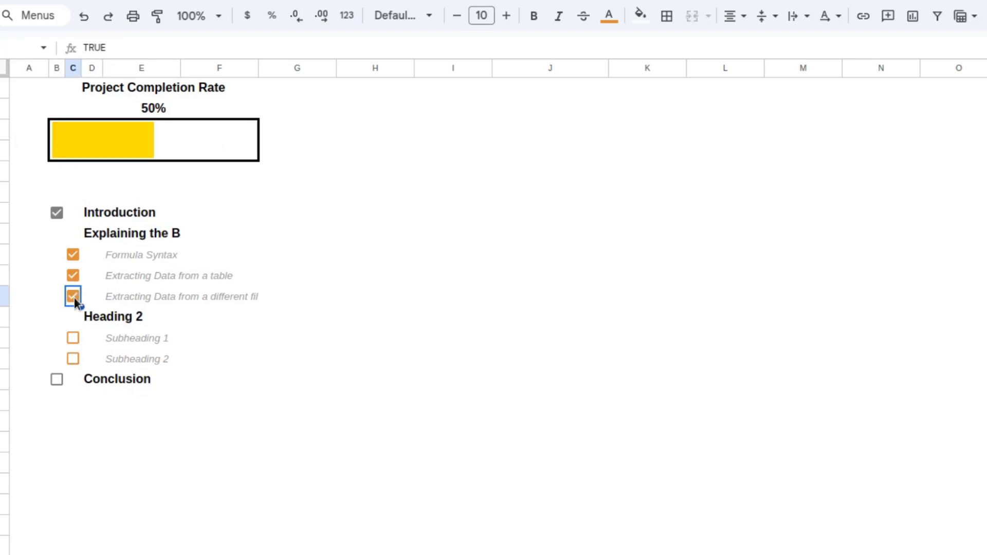
left_click(73, 338)
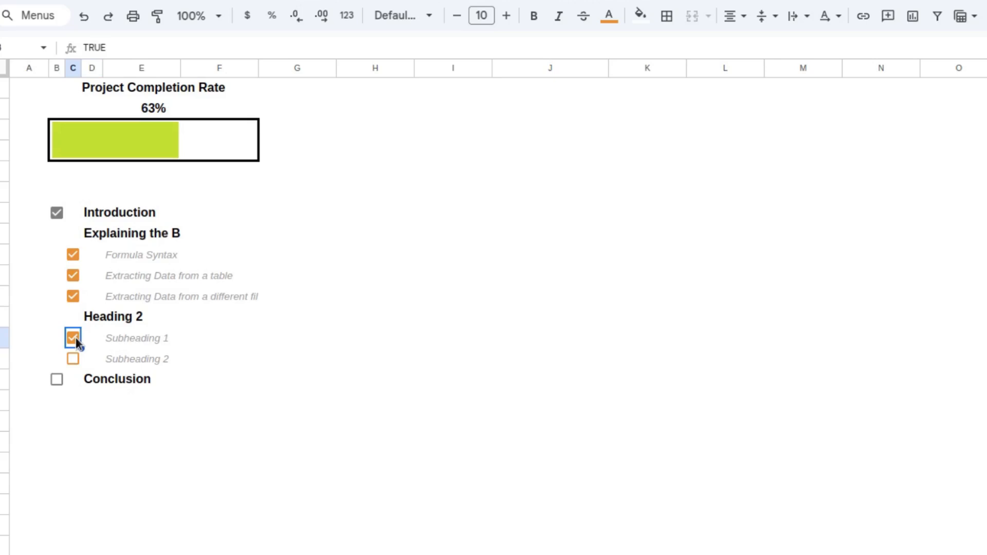
left_click(71, 359)
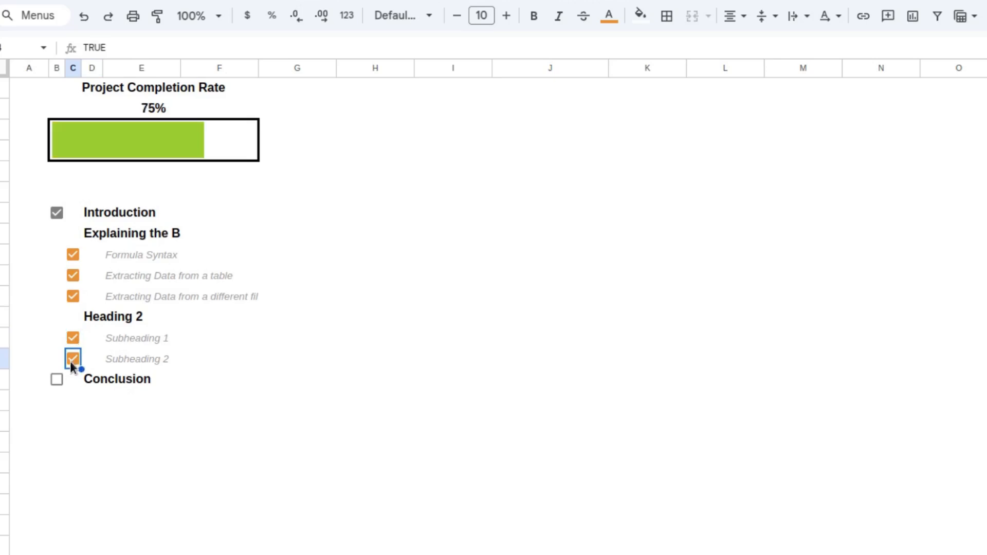
left_click(57, 380)
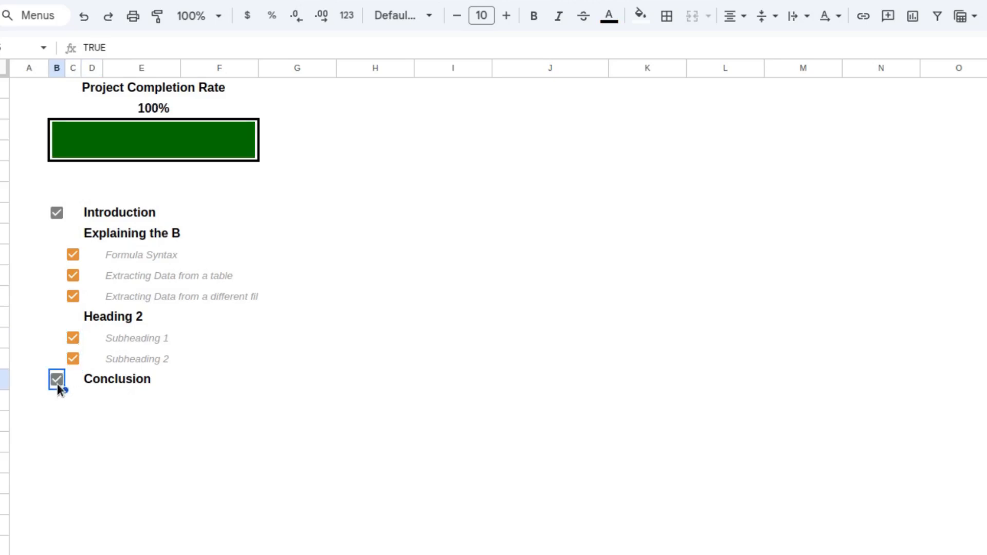
left_click(72, 483)
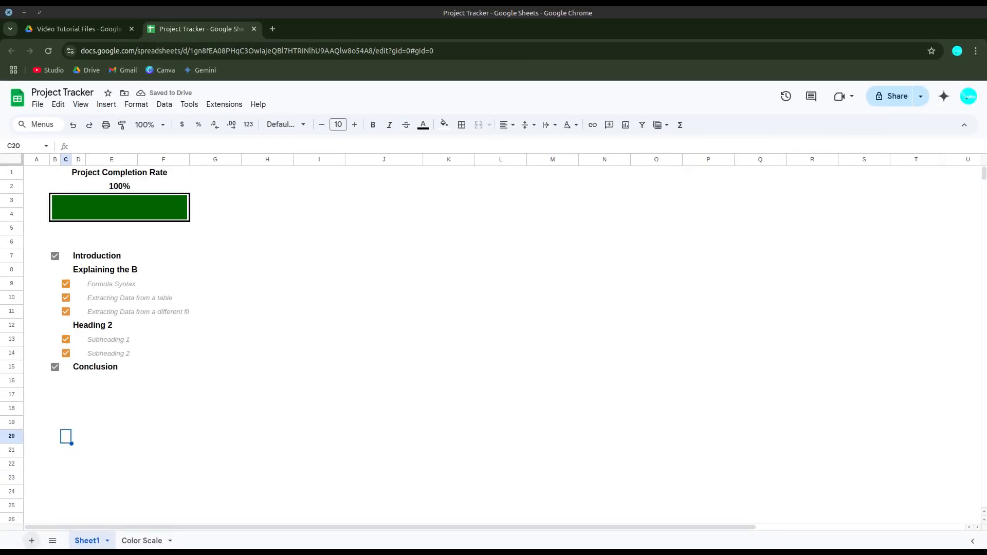
Step: Add a new sheet to the spreadsheet and rename it "Project Tracker"
left_click(32, 540)
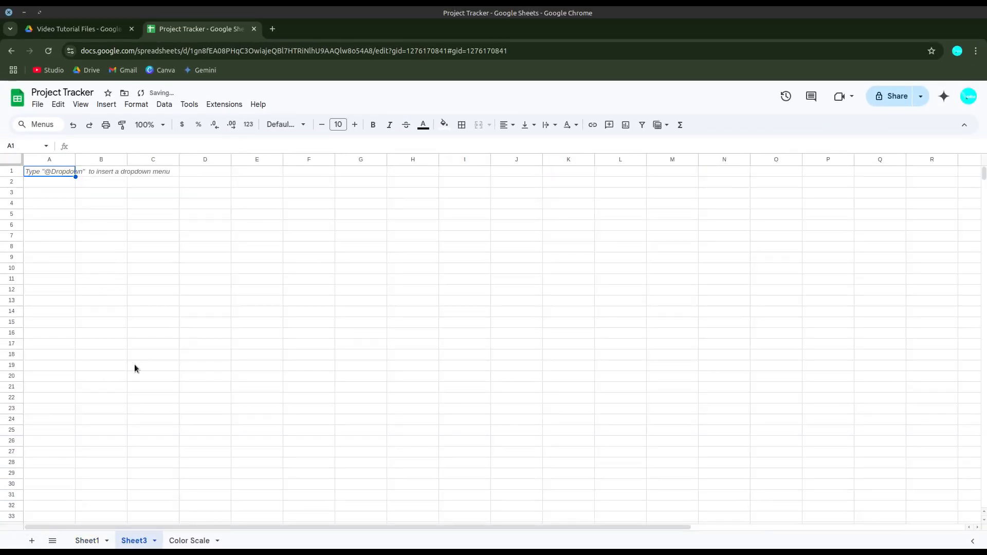
double_click(133, 542)
type("P")
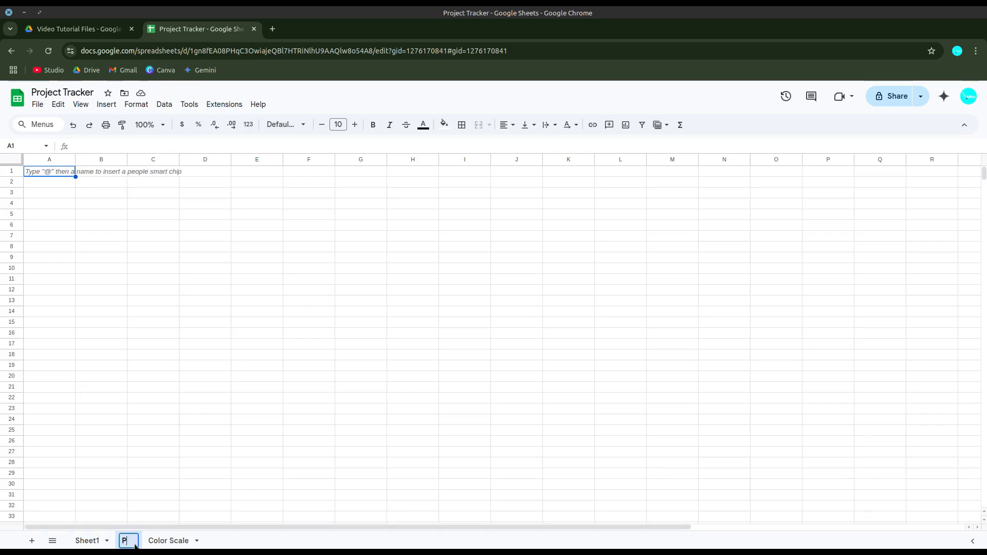
type("roject Tracjer")
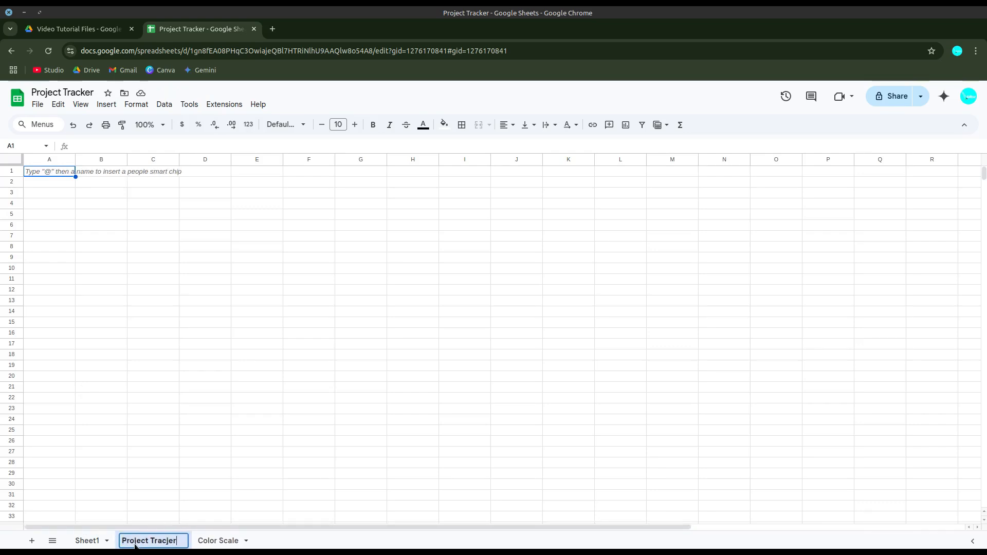
key("BackSpace")
key("BackSpace")
key("BackSpace")
type("ker")
key("Return")
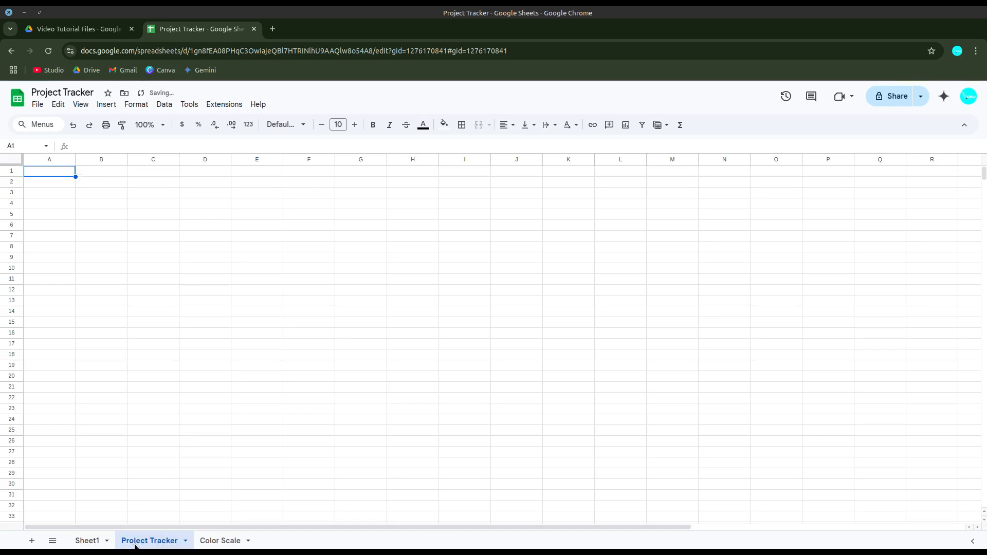
Step: Hide the gridlines on the Project Tracker sheet
left_click(85, 106)
mouse_move(123, 124)
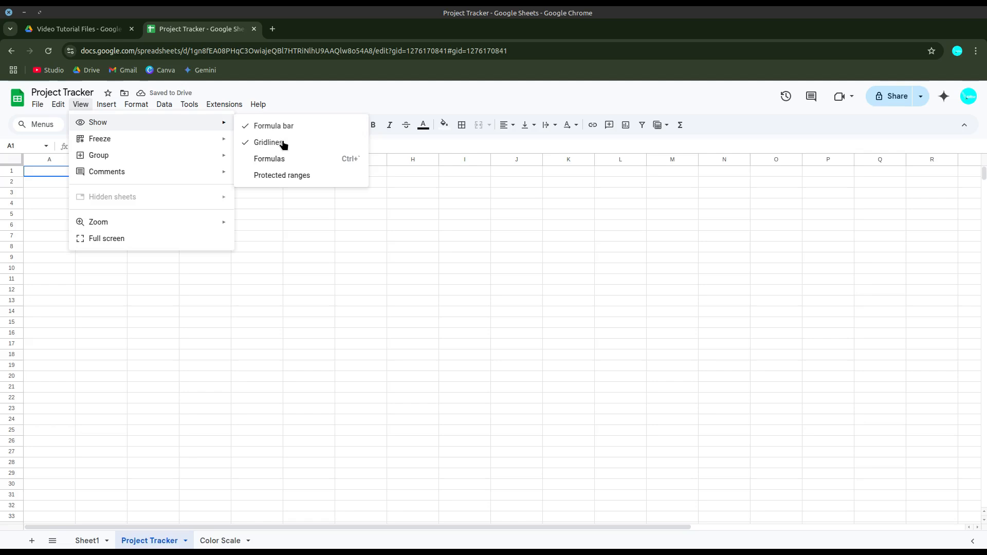
left_click(286, 148)
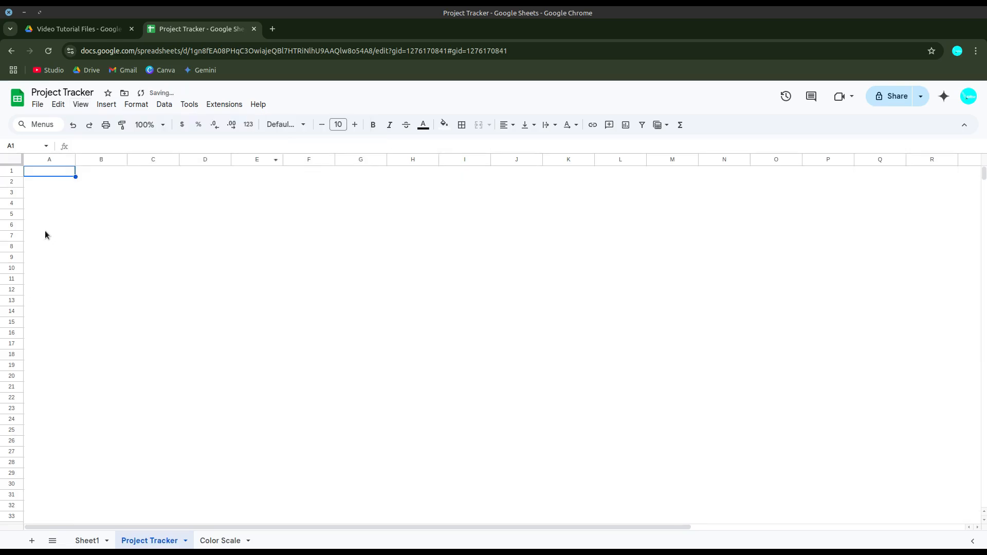
Step: Set the vertical alignment of all cells in the Project Tracker sheet to middle
left_click(10, 160)
left_click(528, 125)
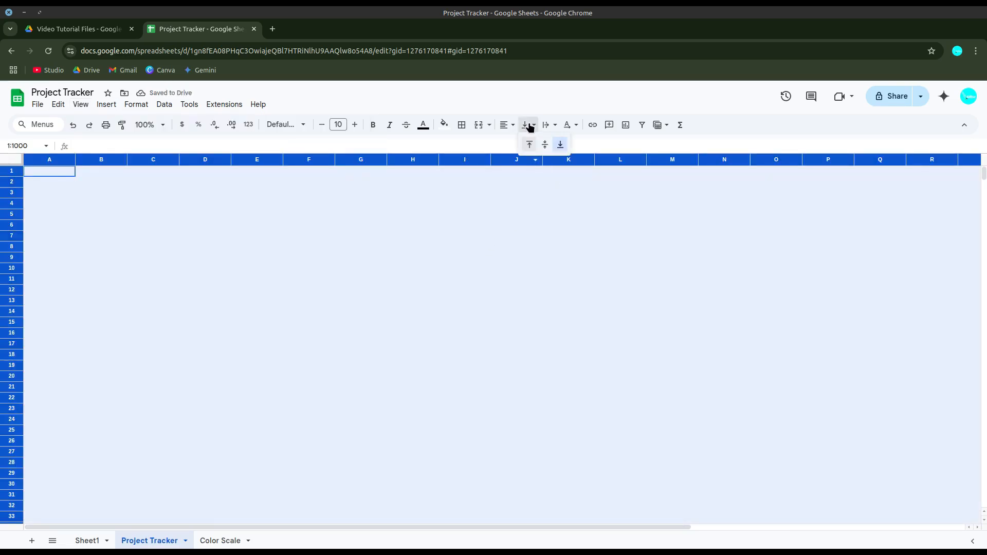
left_click(544, 145)
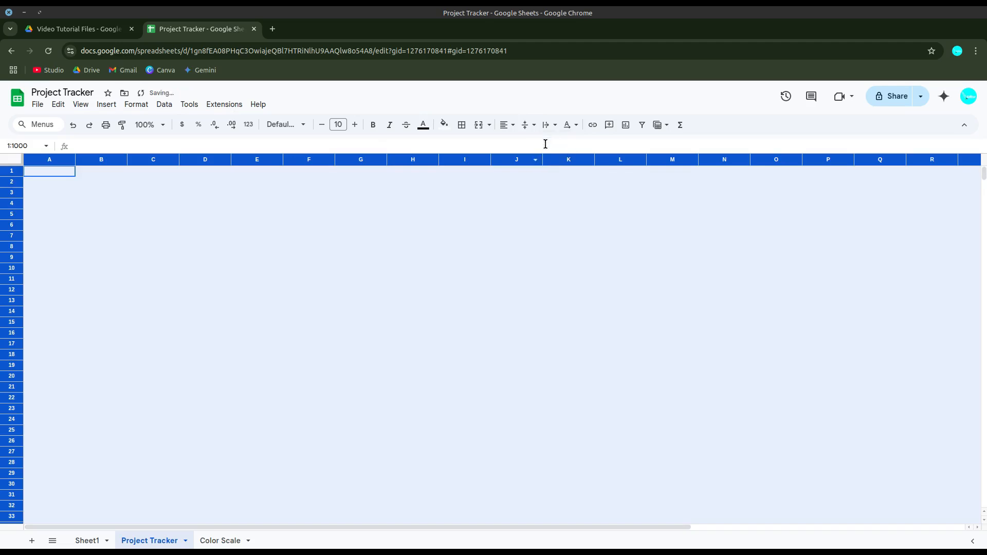
Step: Set the height of rows 1 to 23 to 27 pixels
left_click(72, 237)
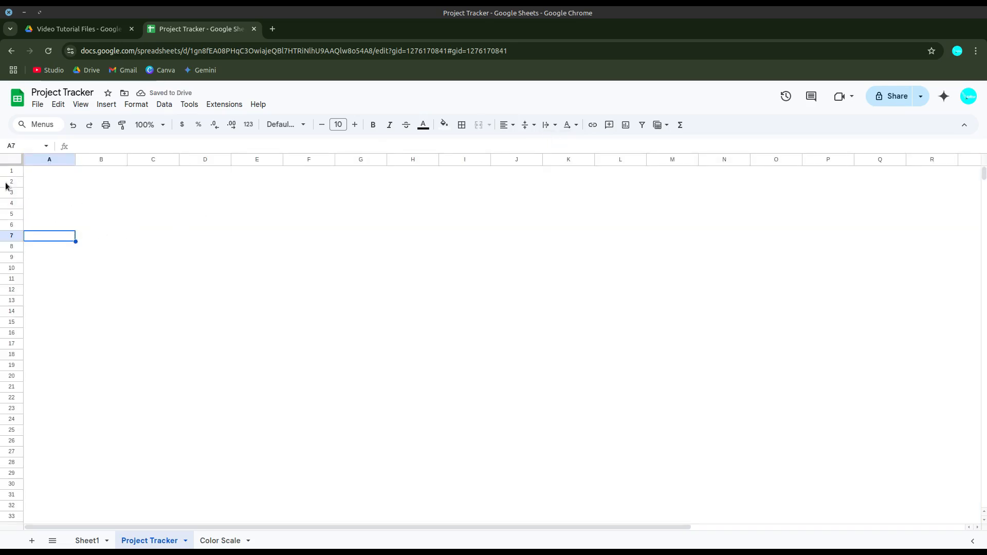
left_click_drag(12, 170, 2, 408)
right_click(4, 408)
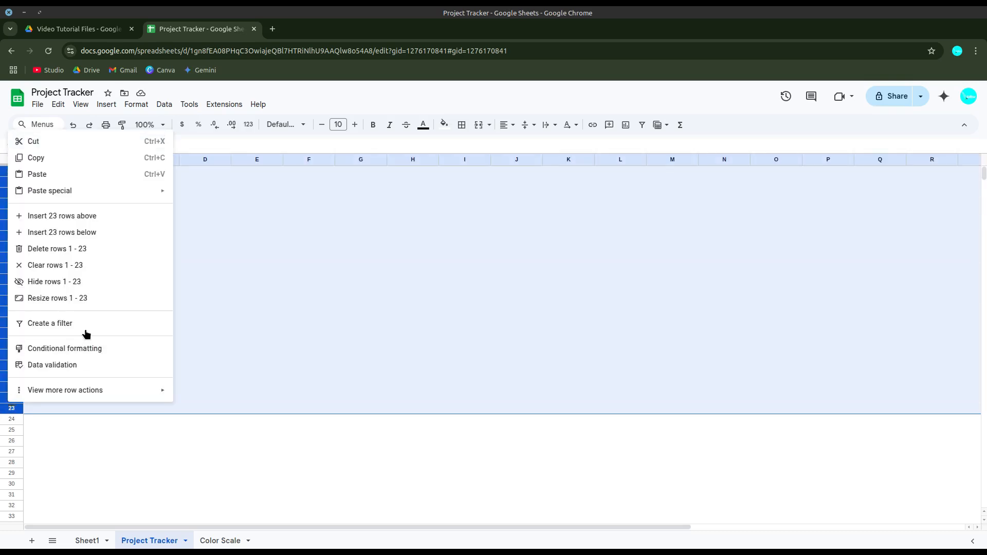
left_click(73, 302)
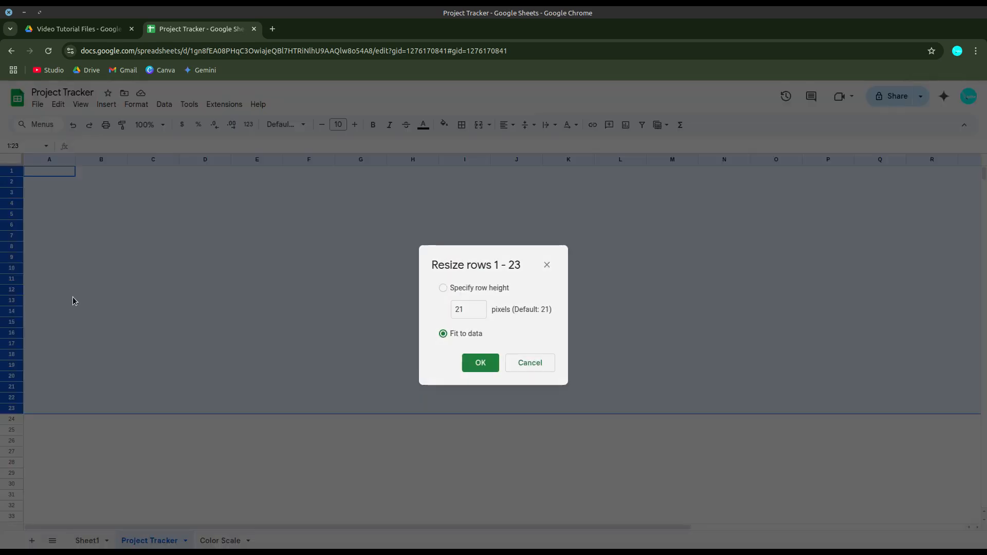
double_click(476, 310)
type("27")
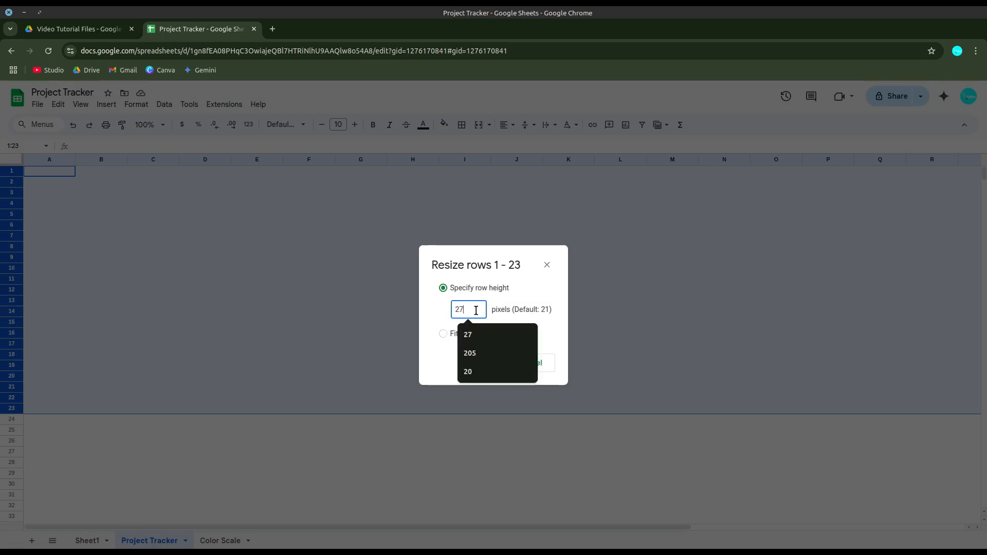
key("Return")
left_click(475, 310)
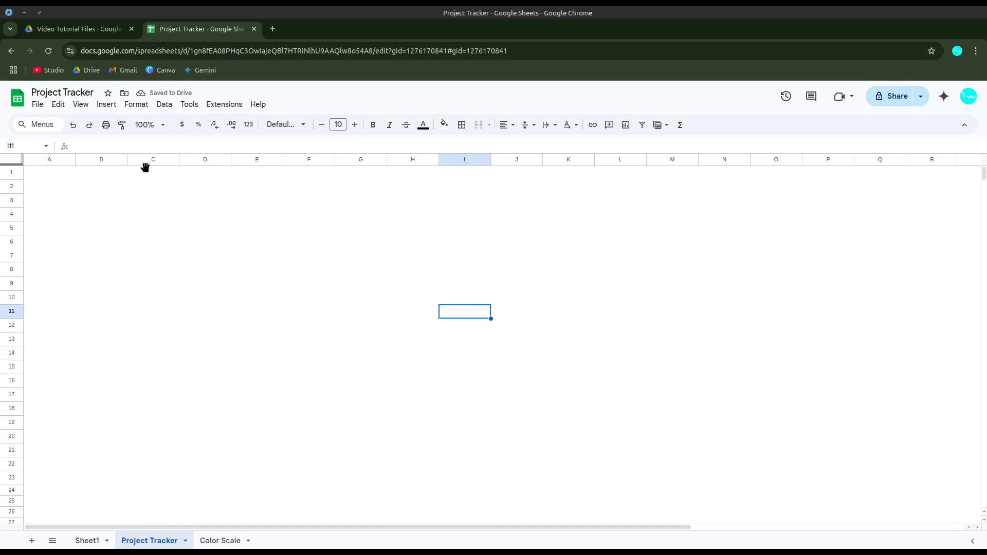
Step: Set the width of columns B and C to 20 pixels
left_click_drag(147, 159, 103, 161)
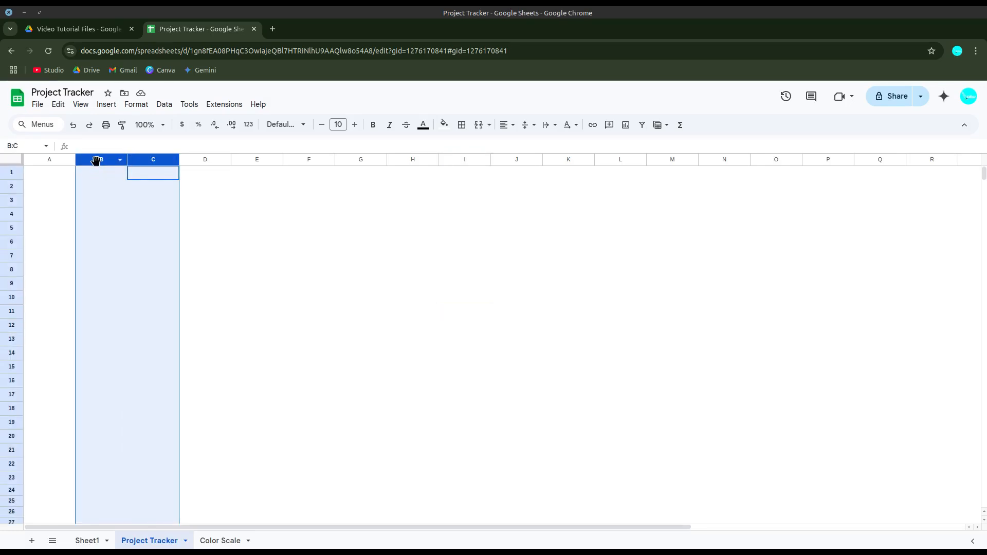
right_click(161, 161)
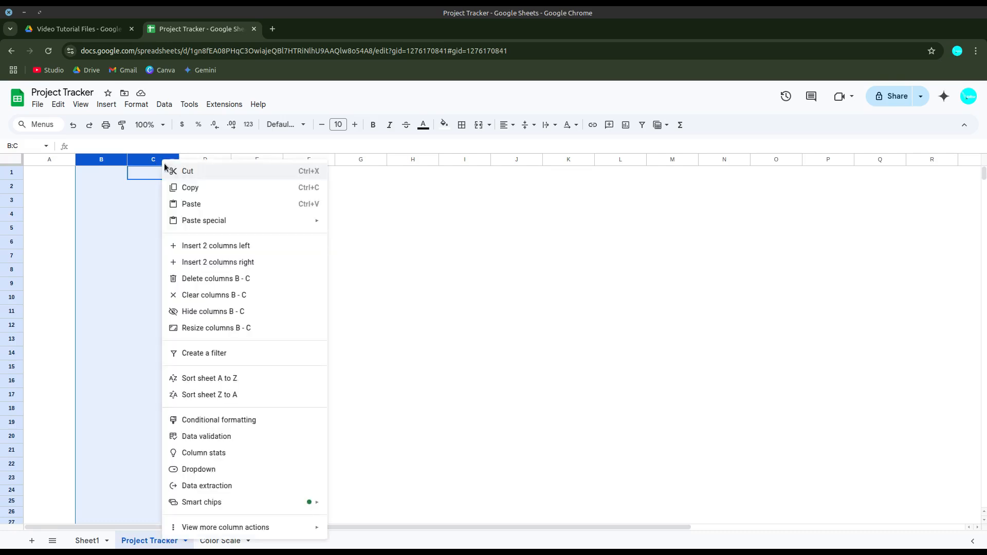
left_click(189, 327)
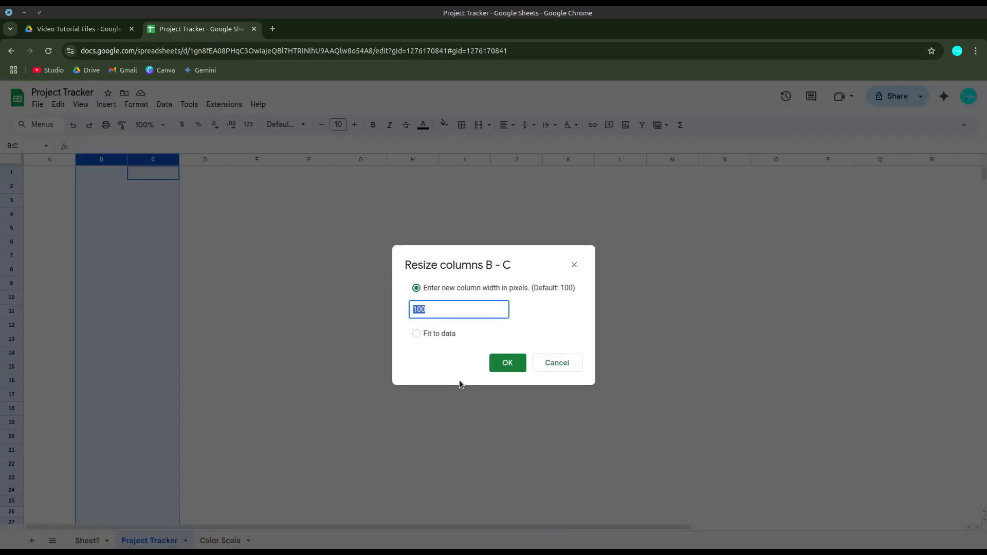
type("20")
key("Return")
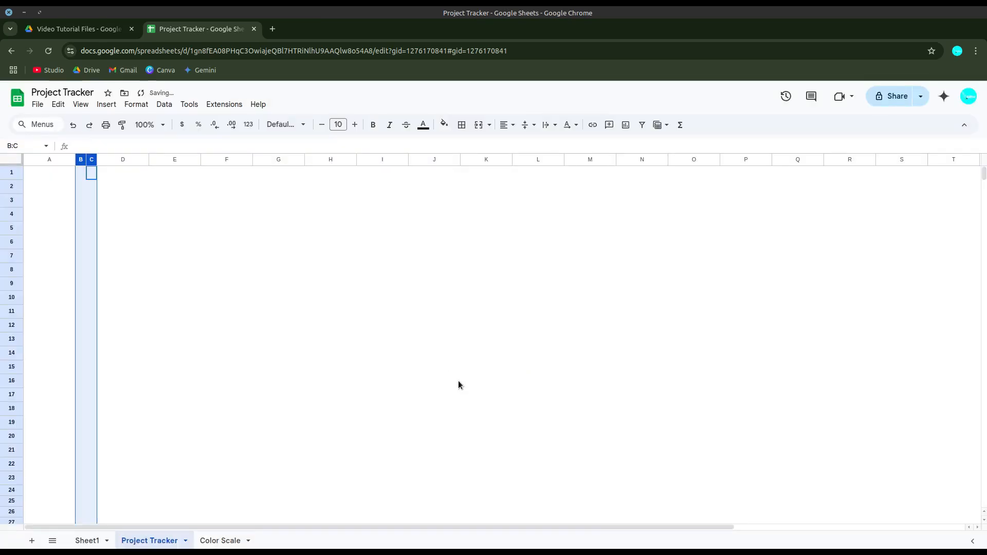
Step: Set the width of column A to 50 pixels
right_click(49, 160)
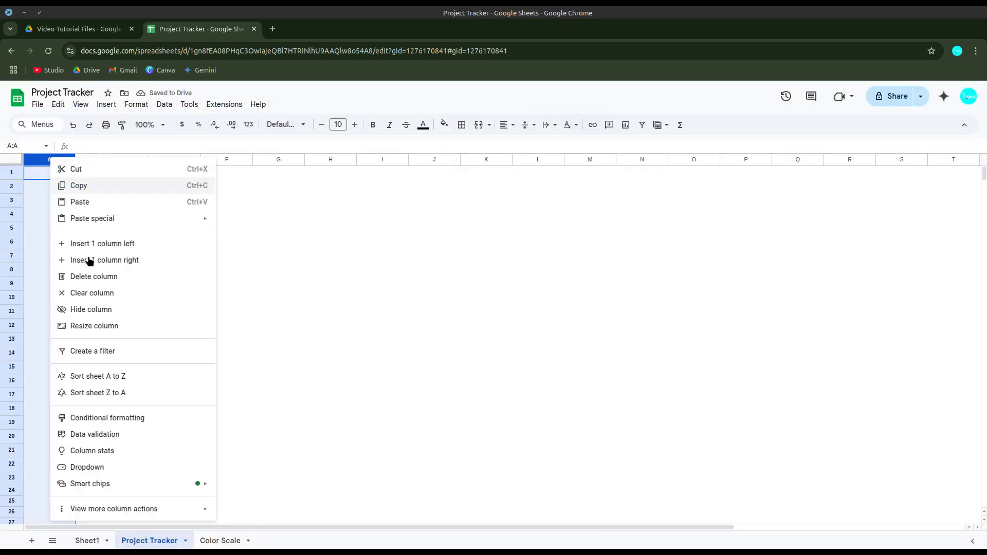
left_click(86, 329)
type("50")
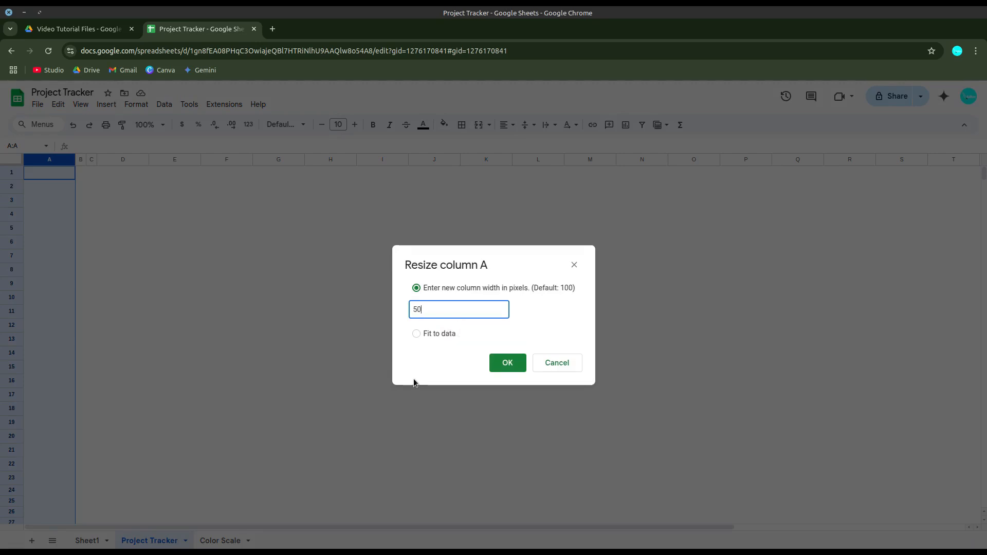
key("Return")
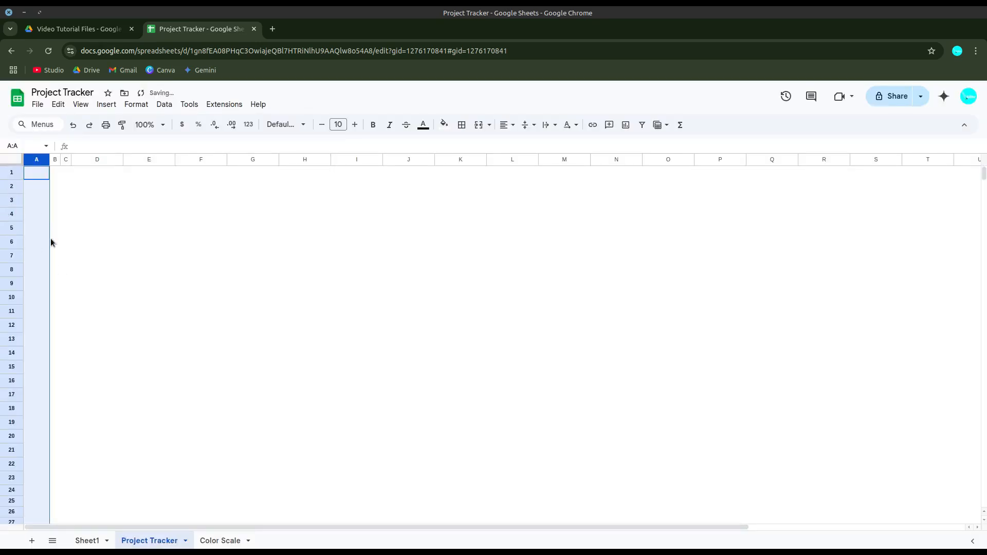
left_click(68, 192)
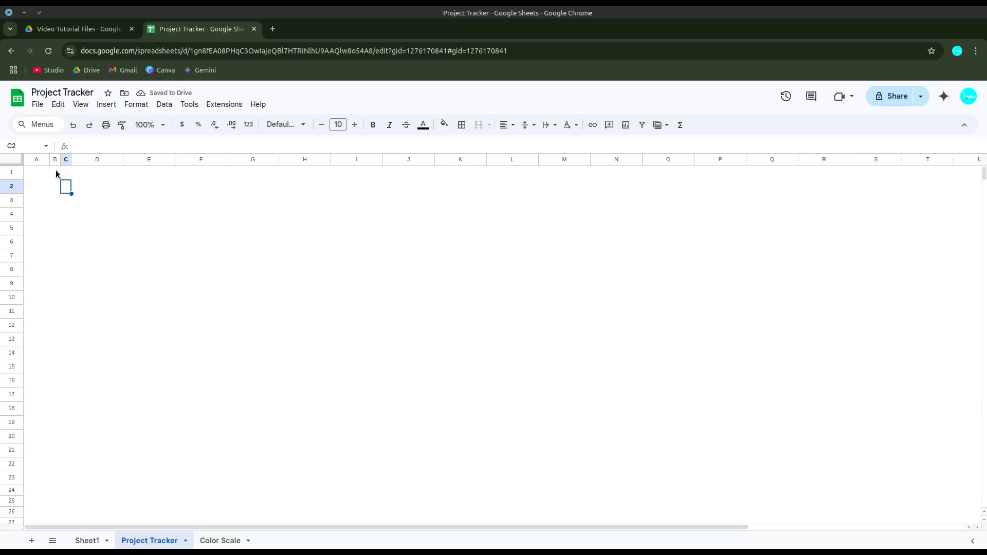
Step: Merge cells B1:F1 and enter the centered title "Project Completion Rate"
left_click_drag(55, 172, 203, 178)
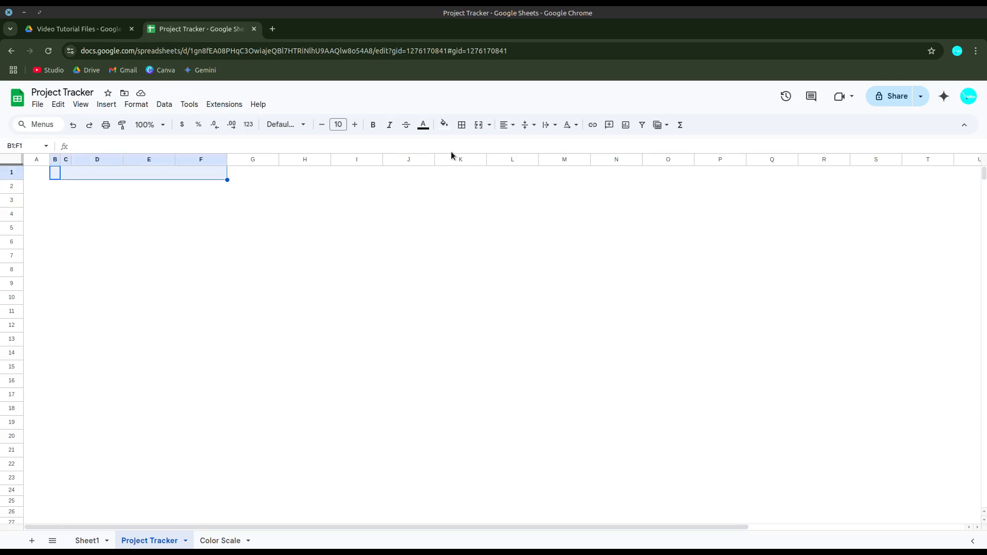
left_click(480, 125)
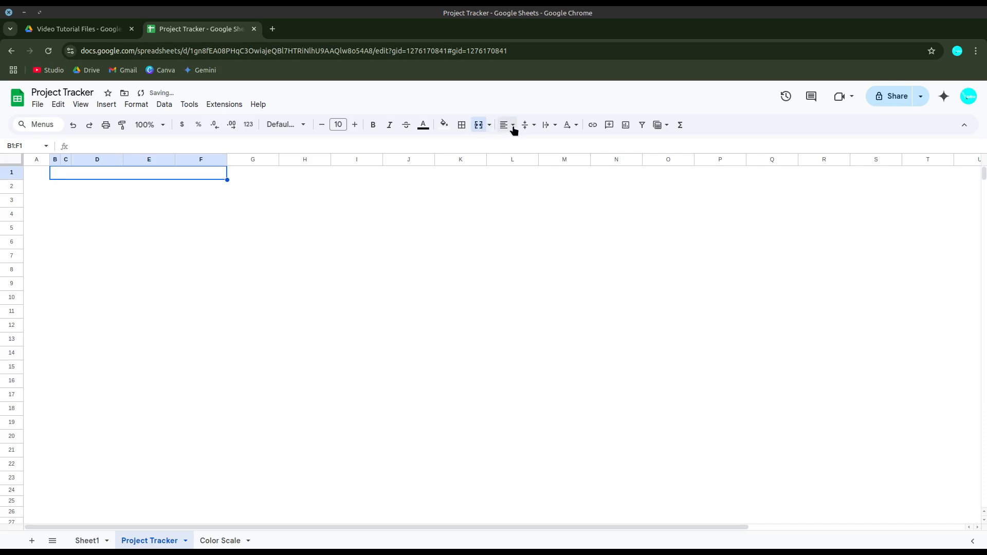
left_click(512, 127)
type("Project Completion Rate")
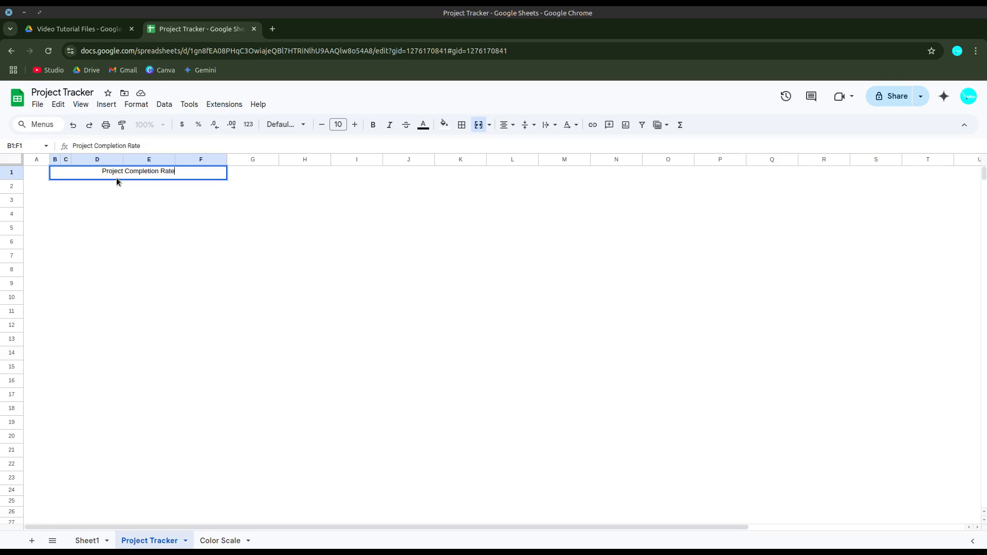
key("Return")
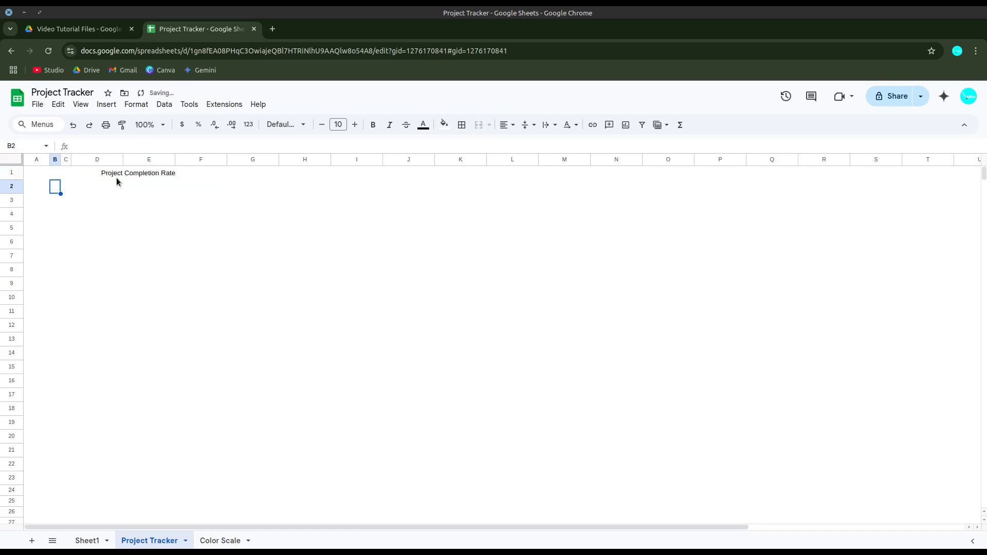
Step: Format the "Project Completion Rate" title in bold with font size 12
key("Up")
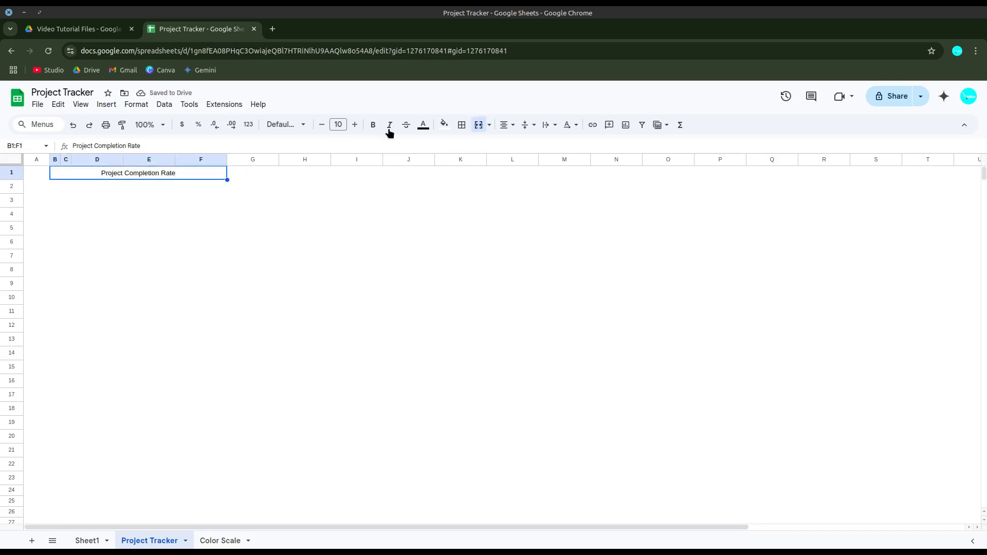
left_click(374, 126)
left_click(354, 125)
left_click(354, 124)
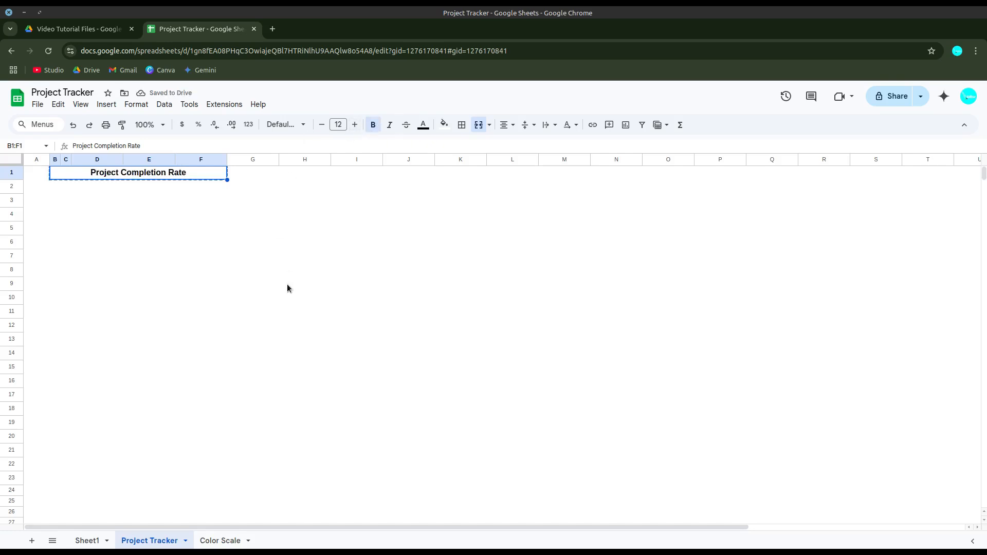
Step: Duplicate the merged title cell into row 2 and replace its text with 25%
key("Down")
key("ctrl+v")
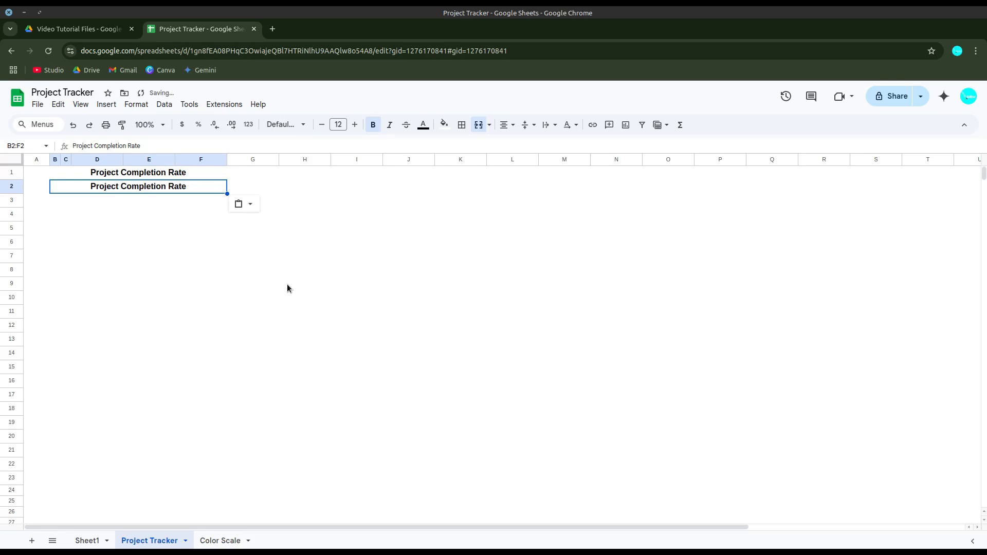
type("25%")
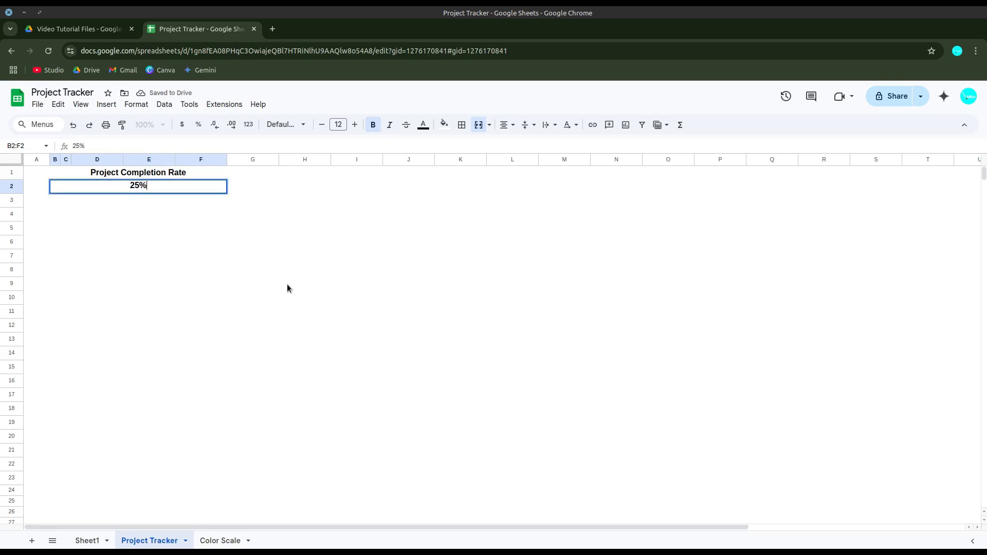
key("Return")
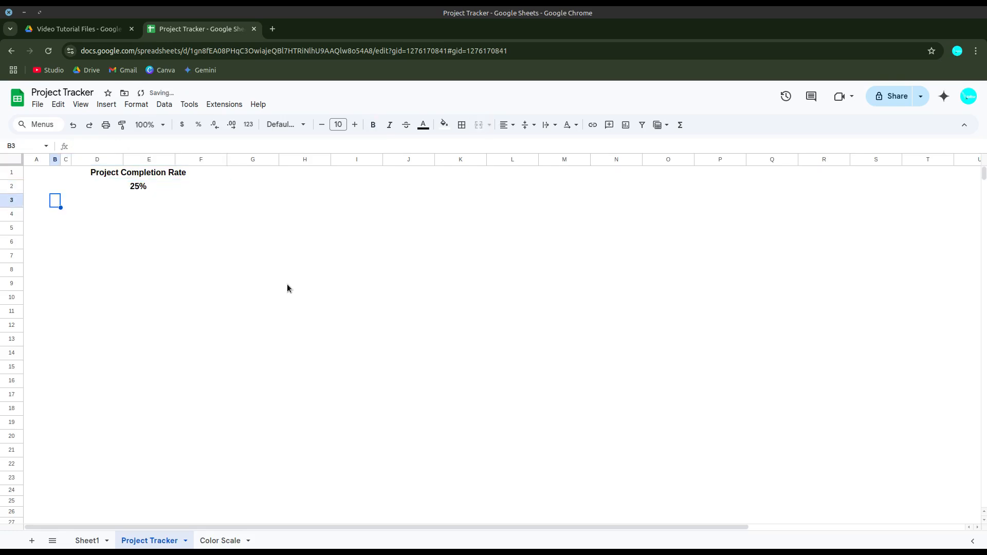
Step: Merge the cells B3:F4 into one block below the percentage
key("shift+Down")
key("shift+Right")
key("shift+Right")
key("shift+Right")
key("shift+Right")
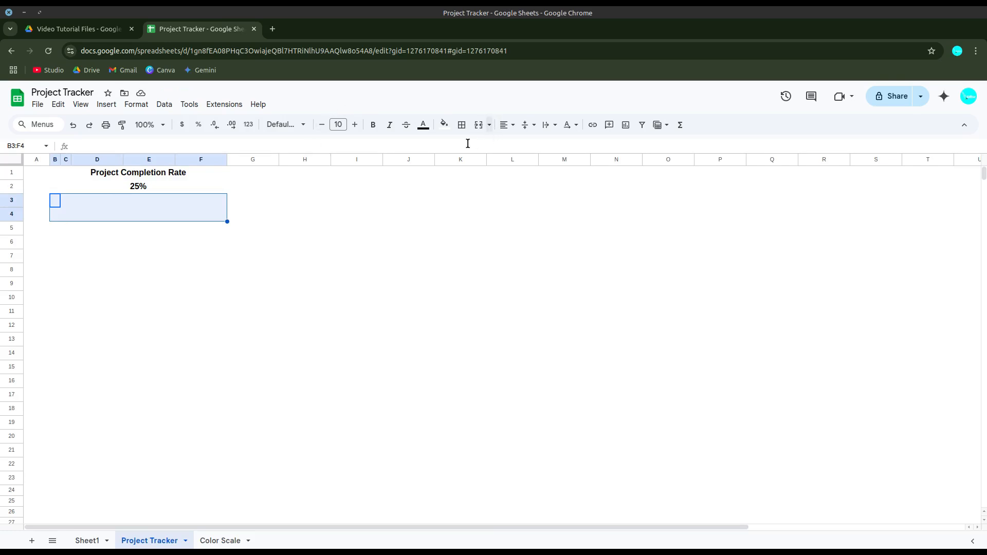
left_click(479, 126)
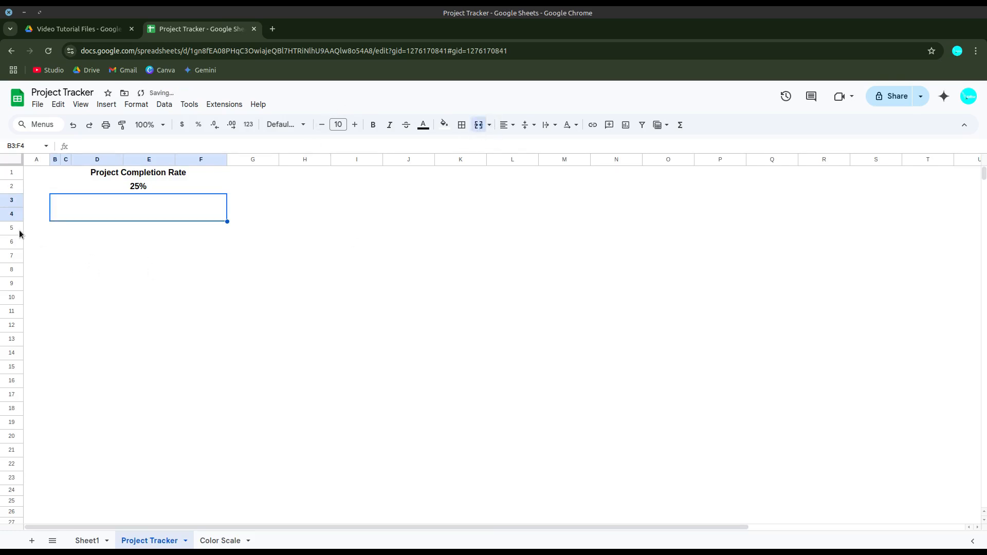
Step: Apply a thick outer border to the merged block B3:F4
left_click(461, 125)
left_click(568, 167)
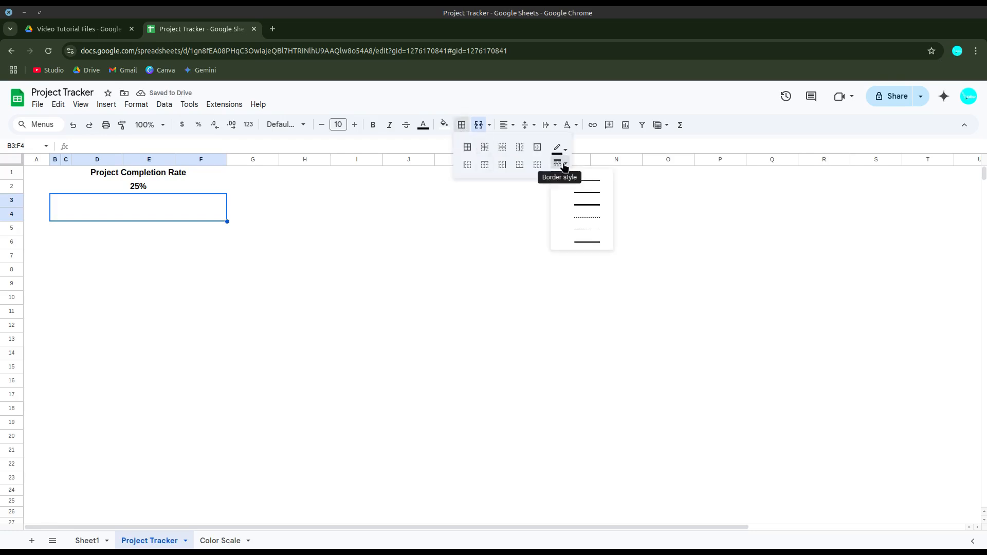
left_click(580, 203)
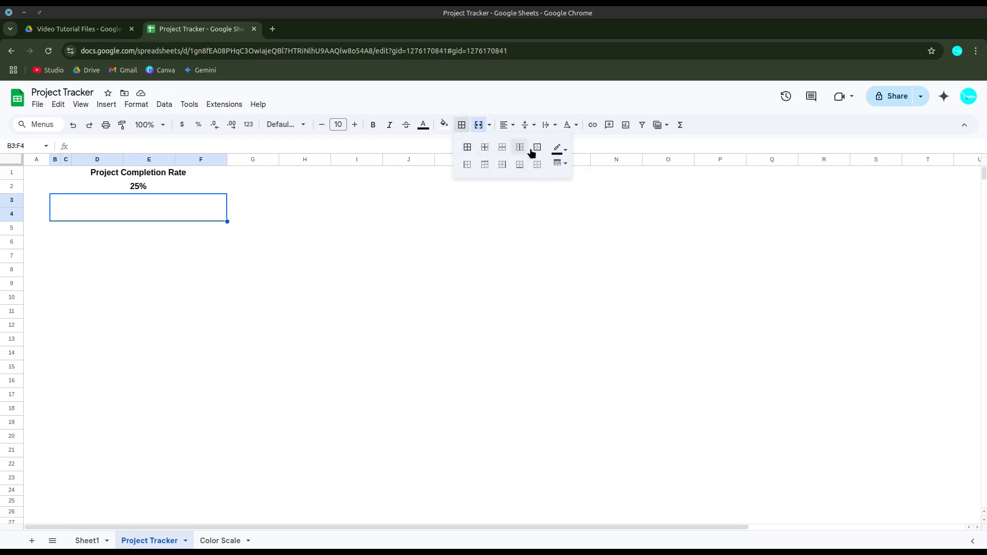
left_click(534, 149)
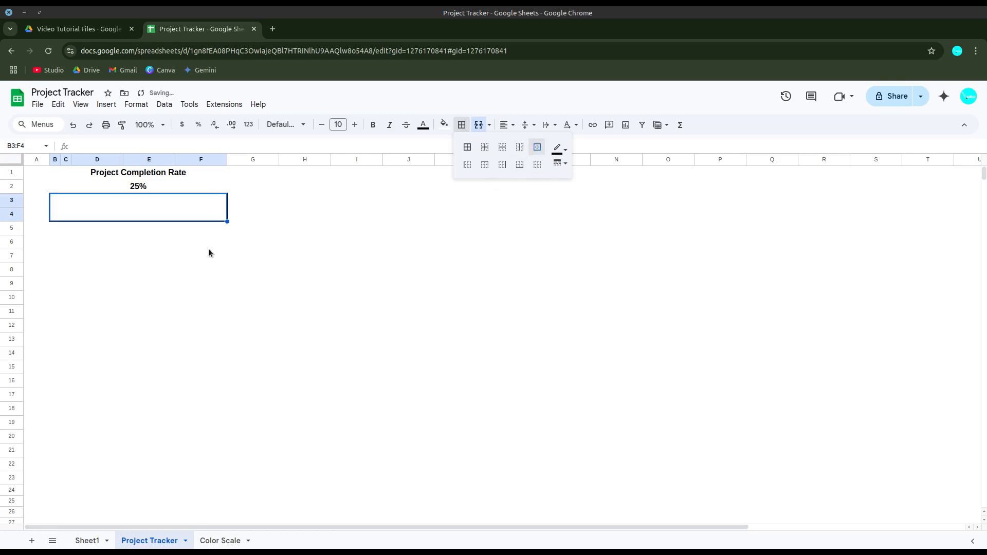
left_click(190, 265)
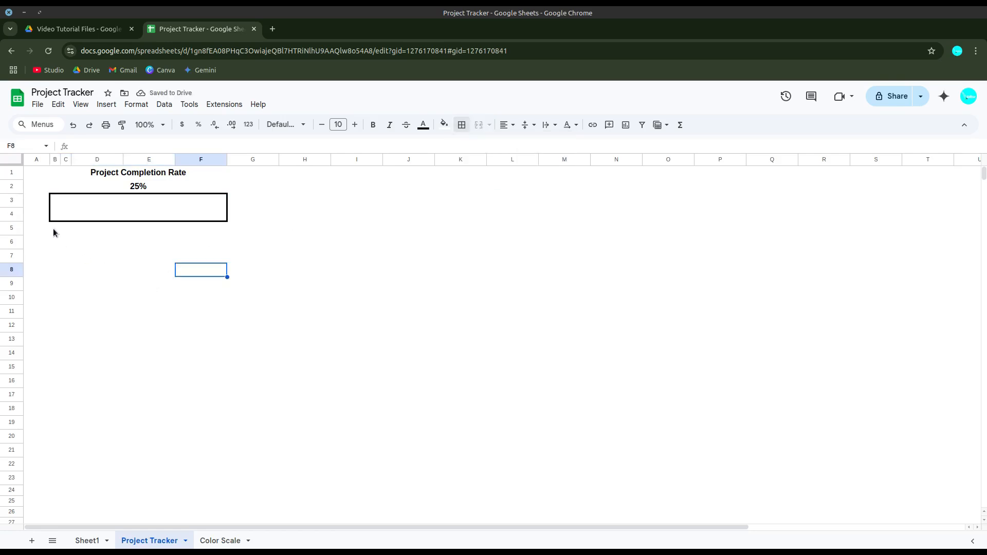
Step: Enter the outline items Introduction in D7 and Heading 1 in D8
left_click(55, 259)
left_click(69, 255)
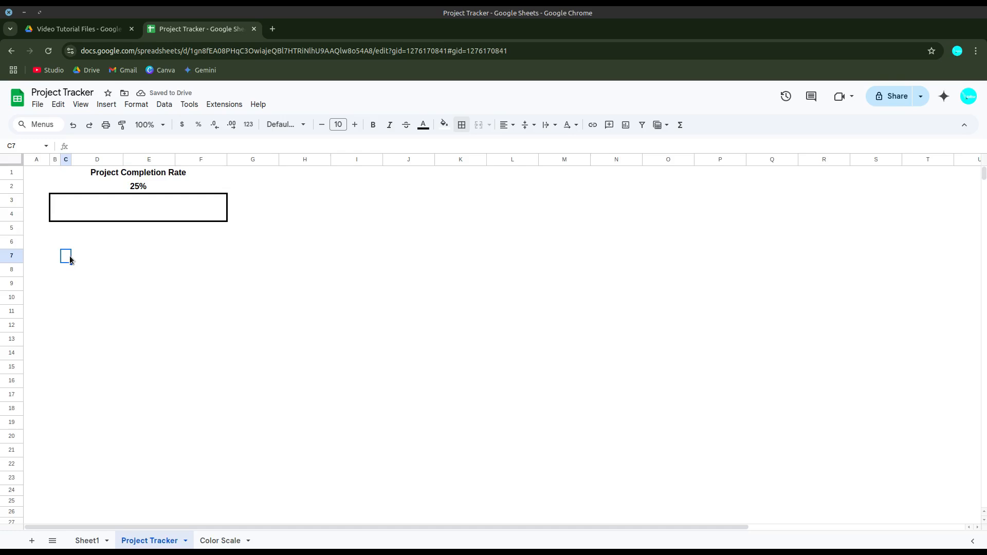
left_click(96, 255)
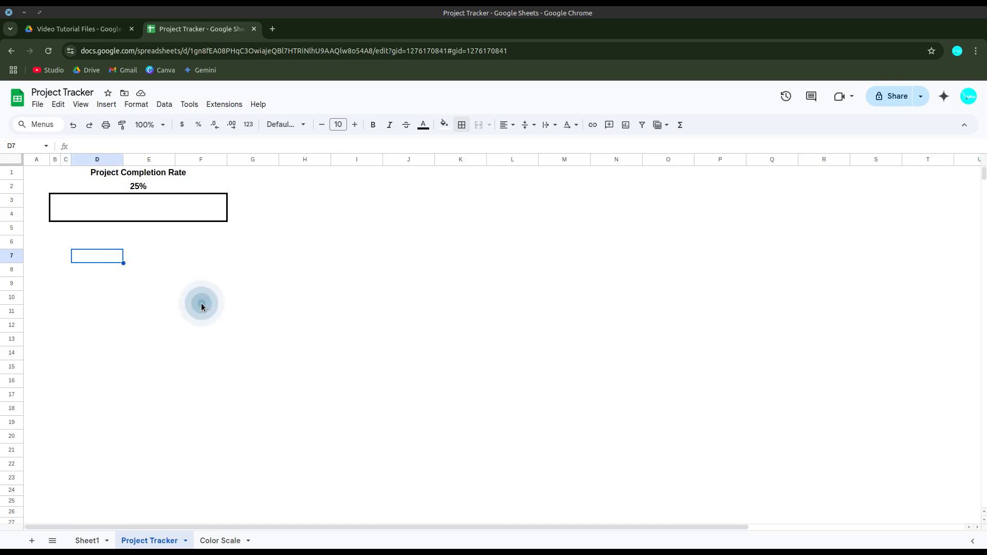
type("Introduction")
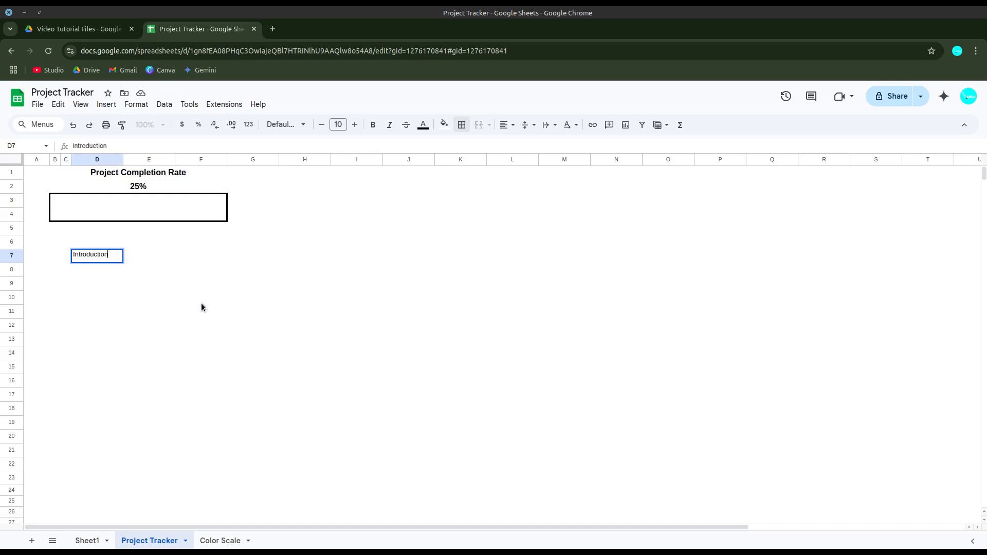
key("Return")
type("Head")
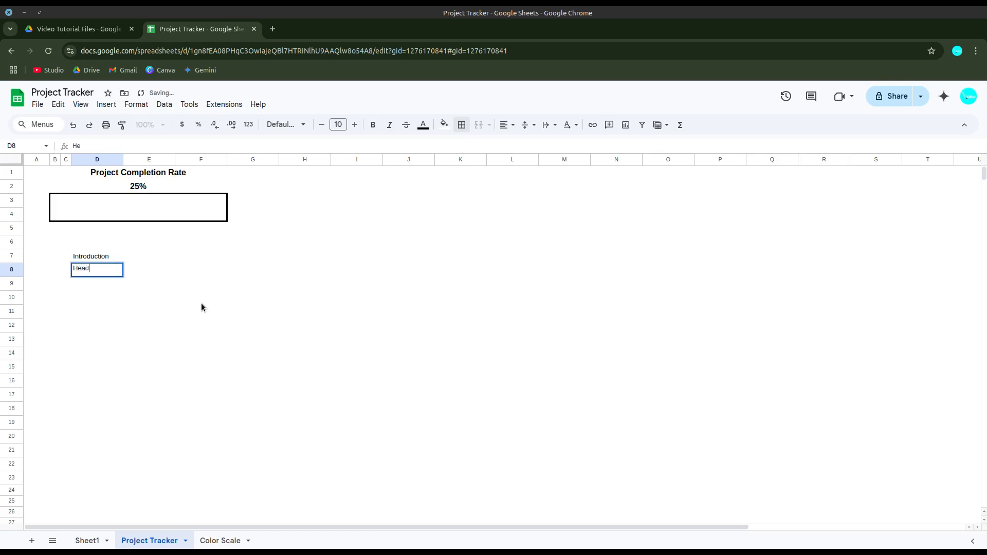
type("ing 1")
key("Return")
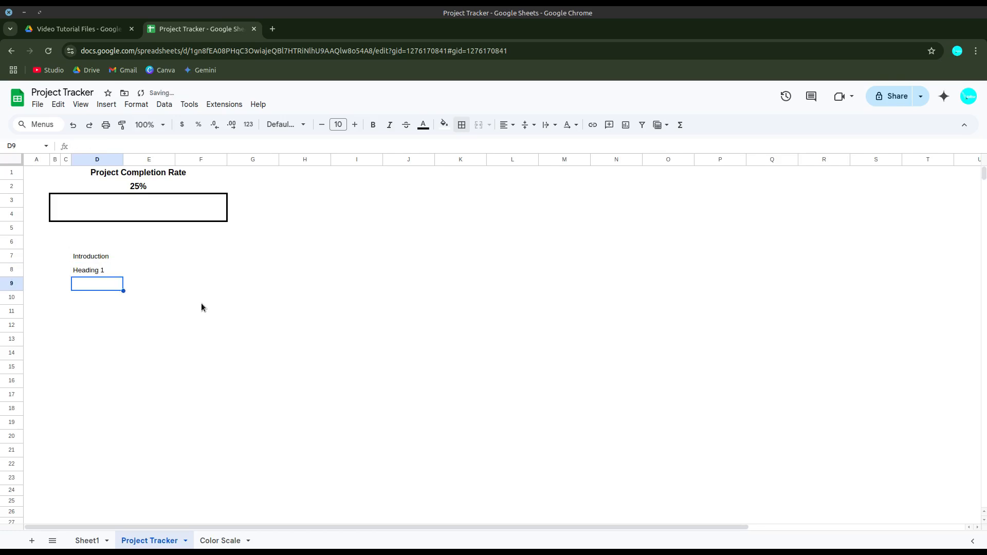
Step: Enter Subheading 1 in E9 and Subheading 2 in E10, indented one column under Heading 1
key("Right")
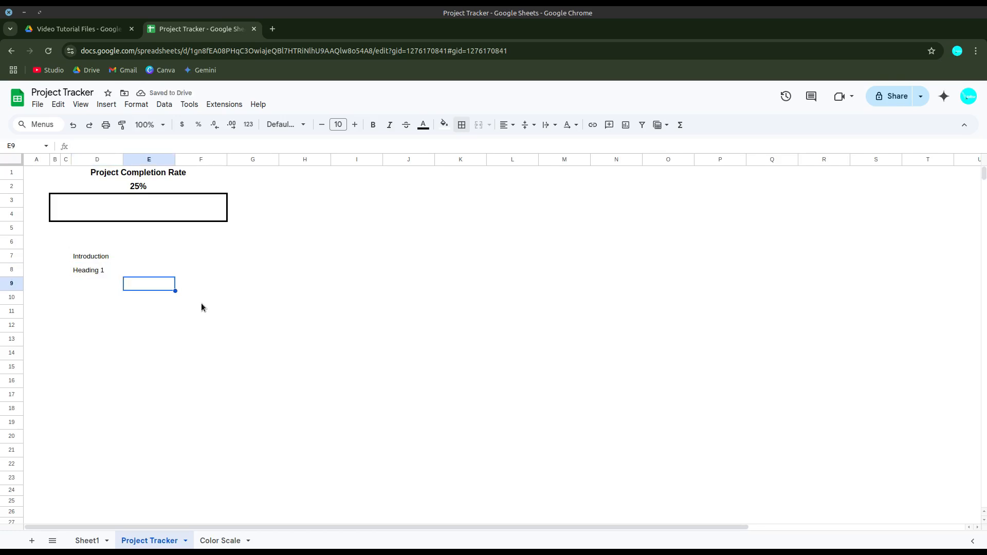
type("Subheading 1")
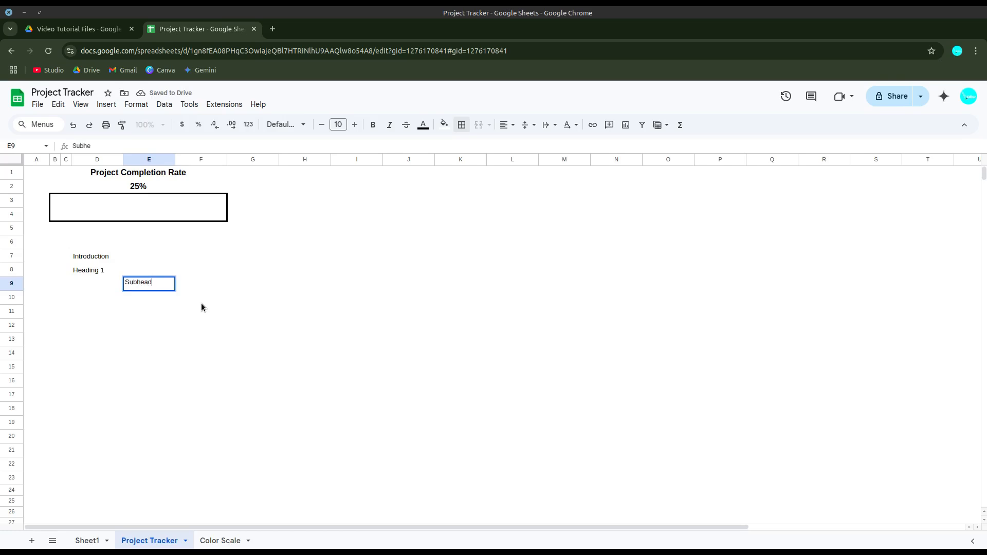
key("Return")
type("Sub")
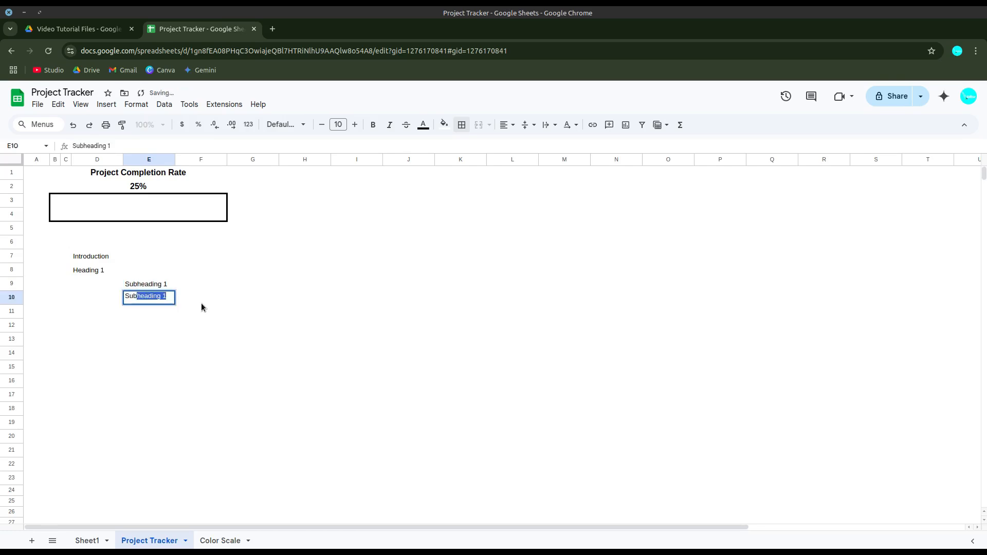
key("Tab")
key("Left")
key("Return")
key("BackSpace")
type("2")
key("Return")
Step: Enter Heading 2 in D11, aligned with the other headings
key("Left")
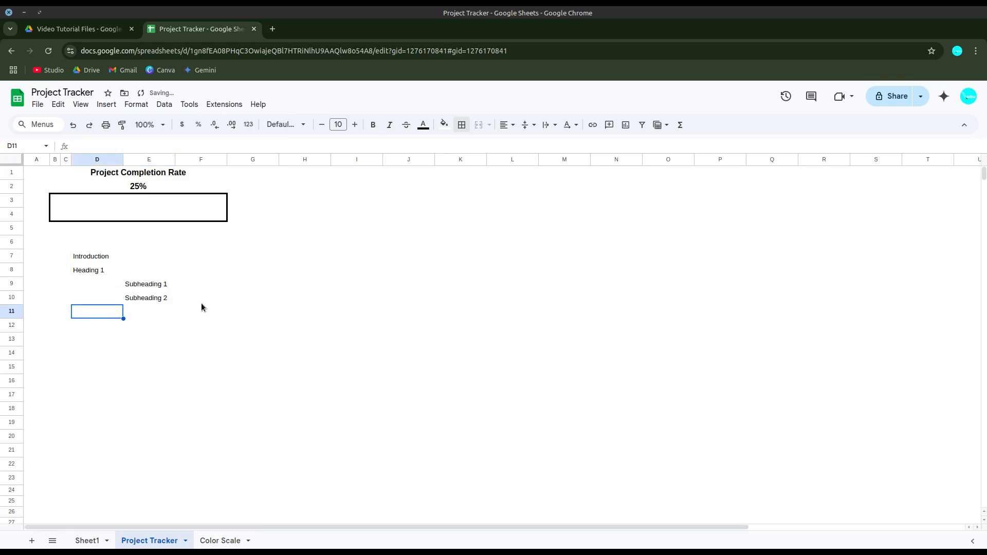
type("Heading 2")
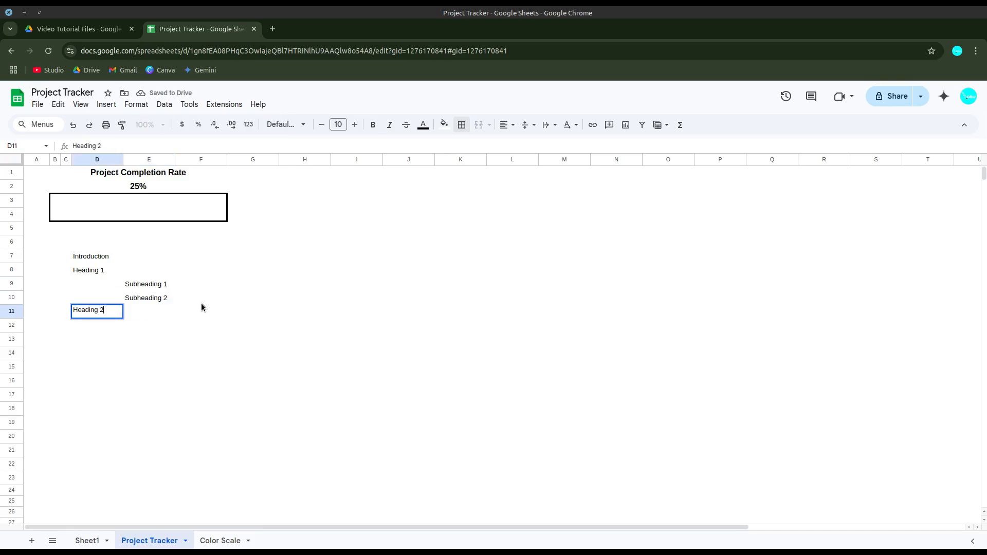
key("Return")
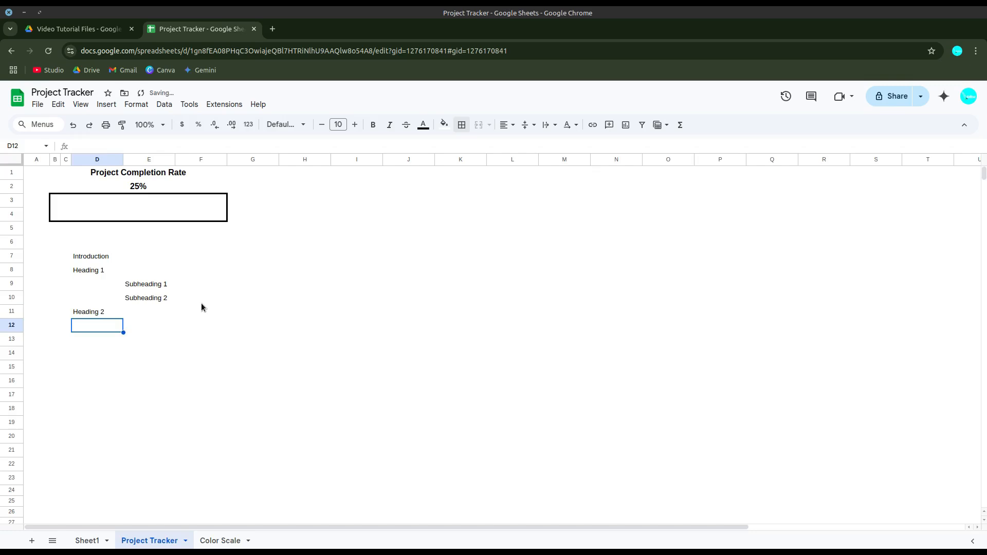
Step: Copy the two subheadings in E9:E10 to E12:E13 beneath Heading 2
key("Up")
key("Up")
key("Up")
key("Right")
key("shift+Down")
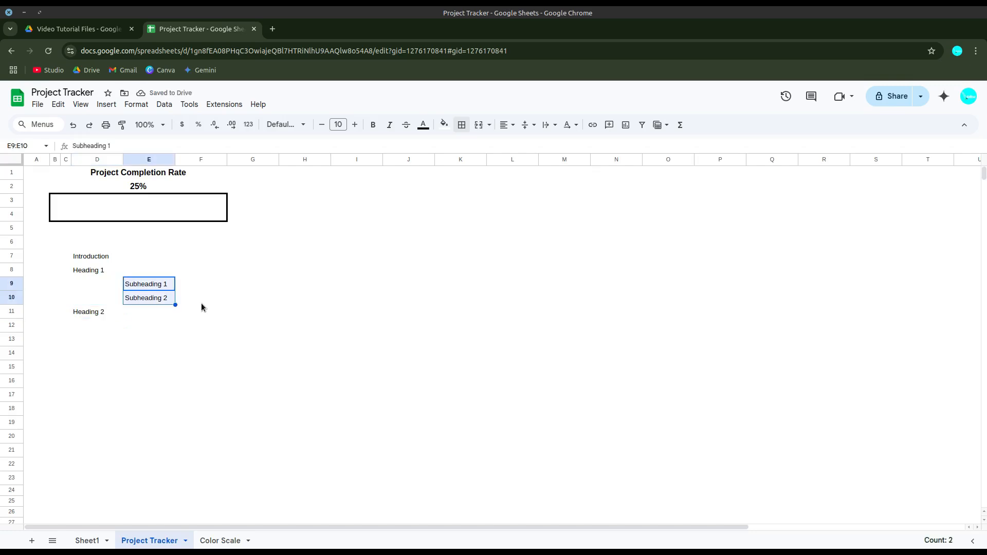
key("ctrl+c")
key("Down")
key("Down")
key("Down")
key("ctrl+v")
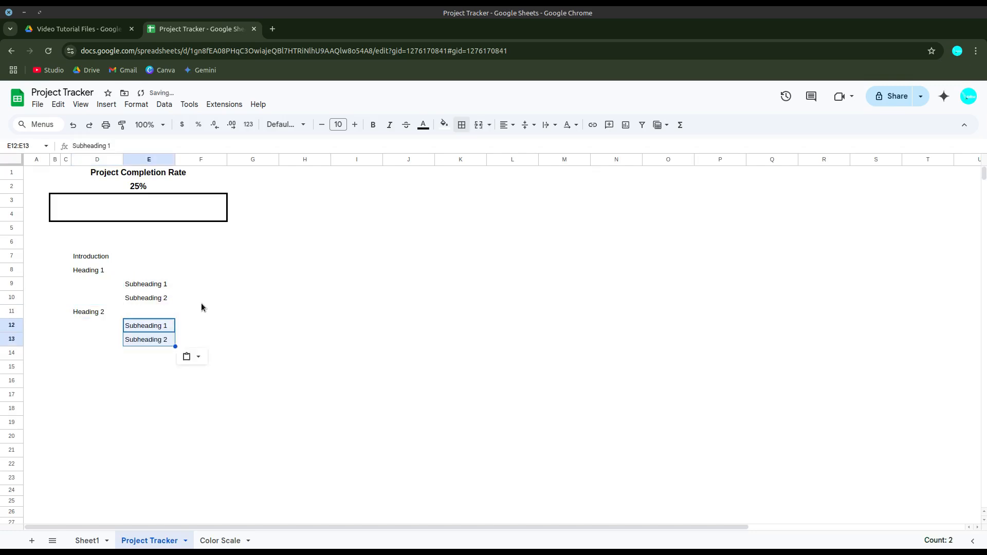
Step: Enter Conclusion in D14 and narrow column D to reduce the subheadings' indentation
key("Down")
key("Down")
key("Left")
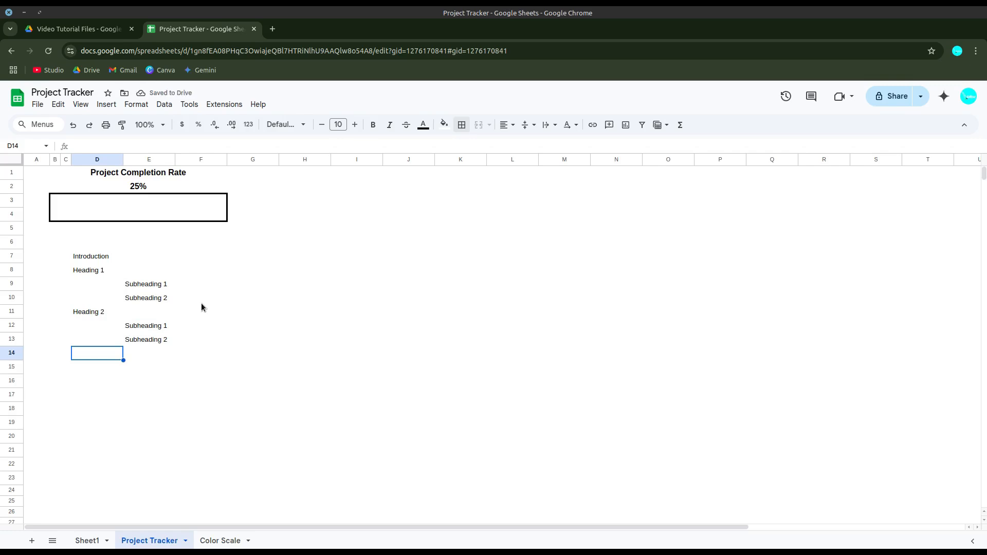
type("Conclusion")
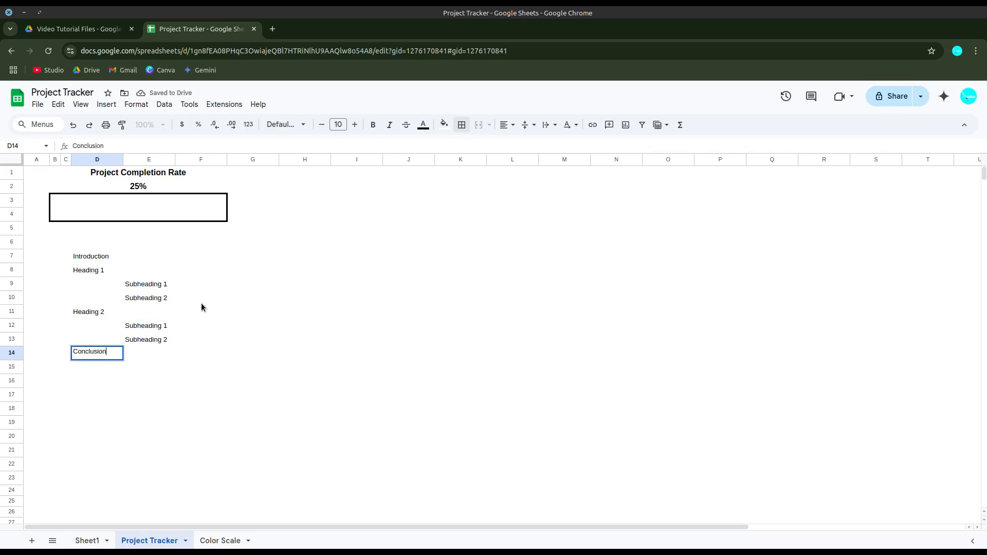
key("Return")
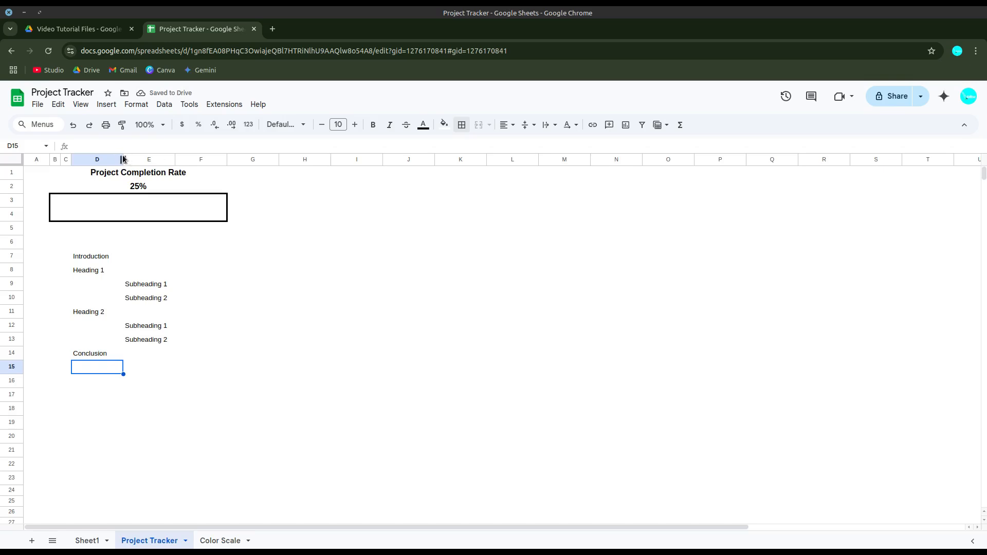
left_click_drag(121, 159, 86, 160)
Step: Format Introduction, Heading 1, Heading 2 and Conclusion in bold with font size 12
left_click(76, 261)
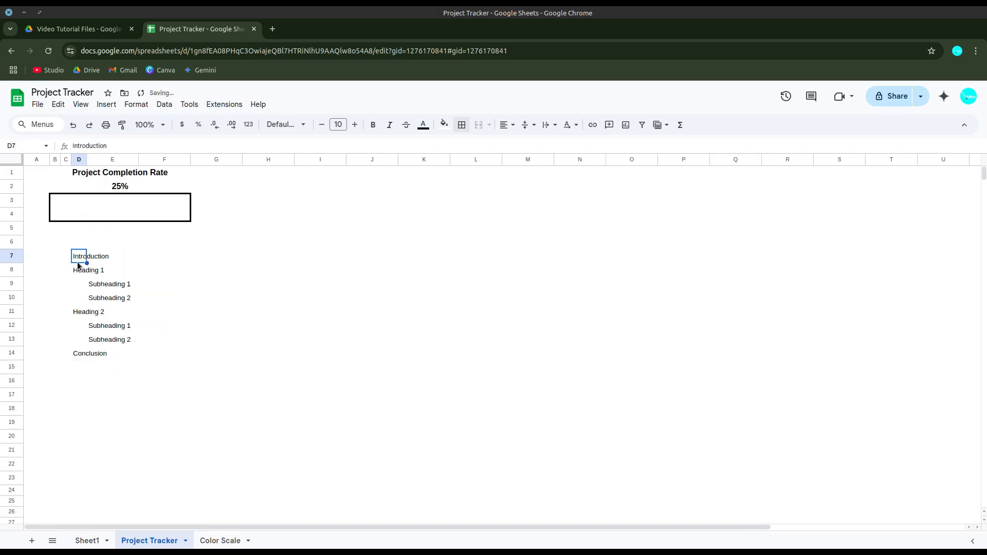
left_click(76, 273, "shift")
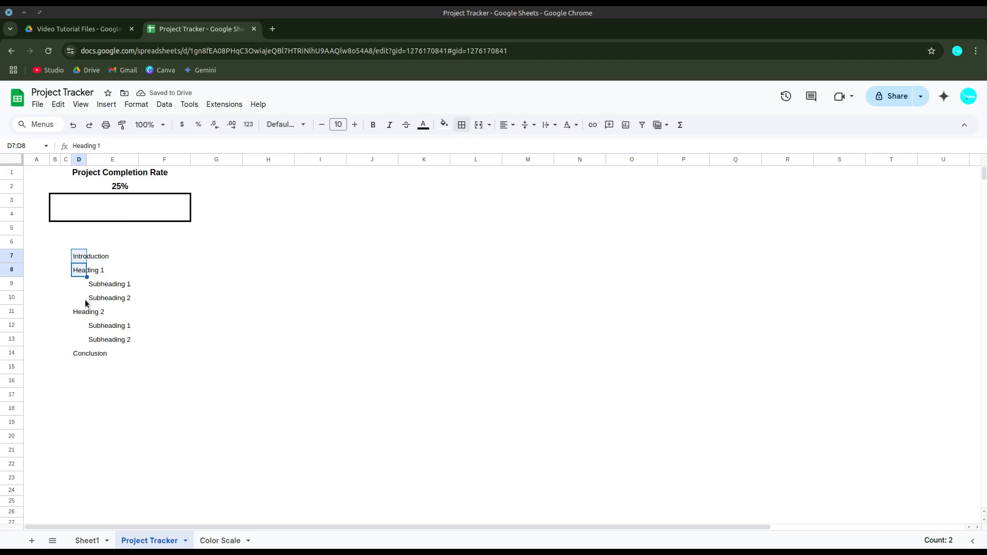
left_click(76, 313, "ctrl")
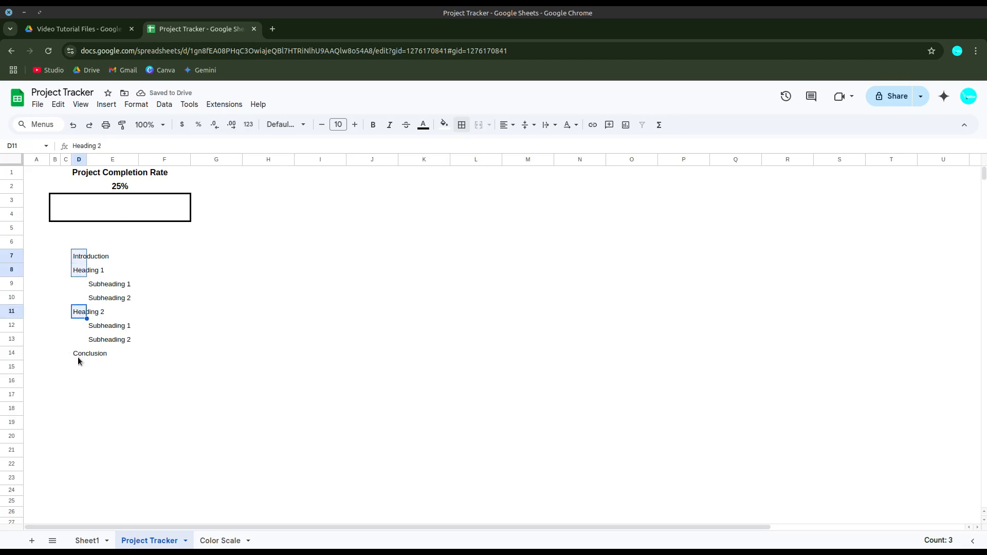
left_click(79, 357, "ctrl")
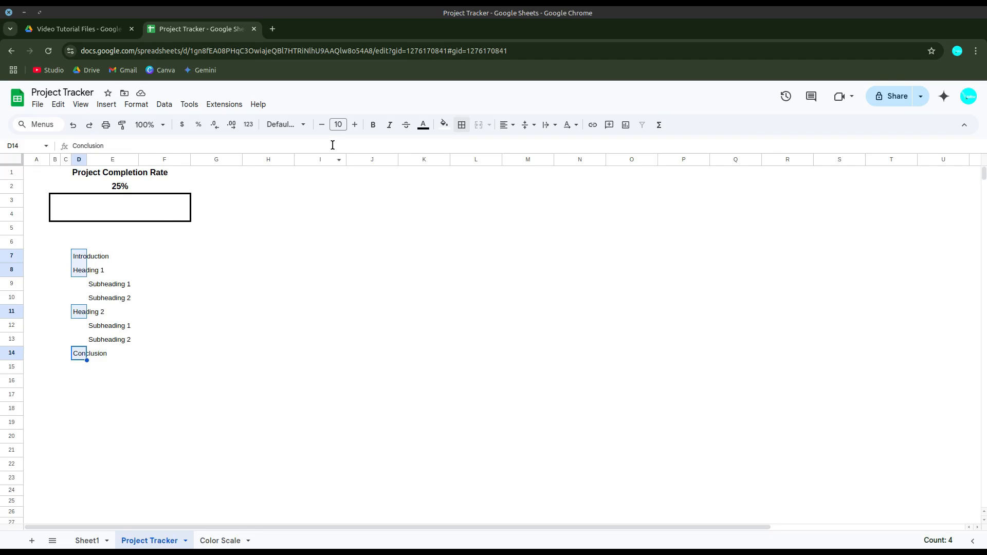
left_click(355, 124)
left_click(355, 124)
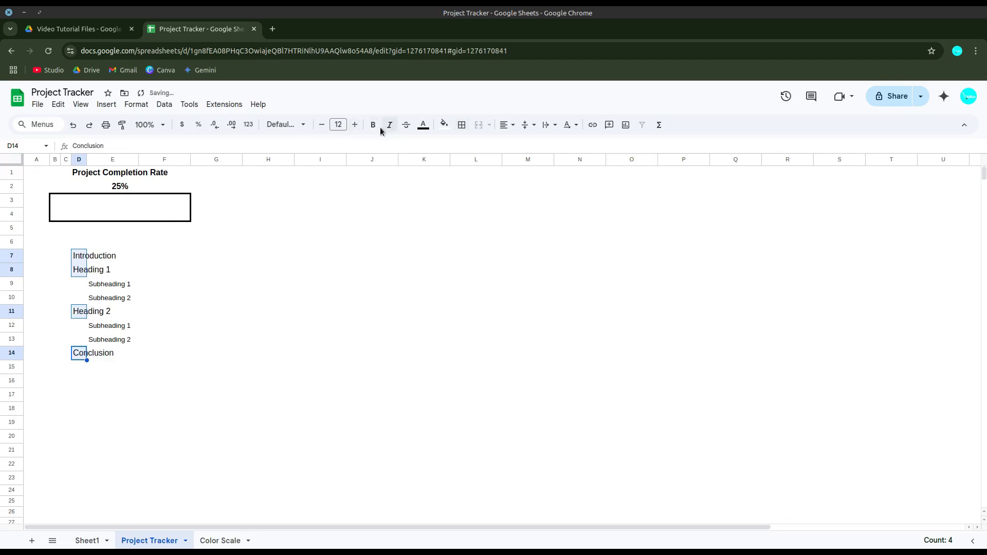
left_click(374, 125)
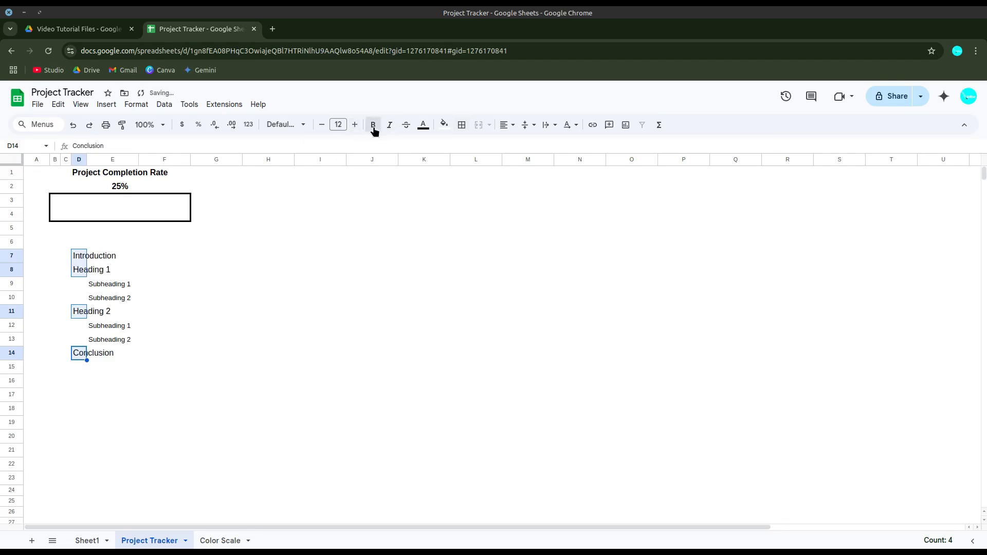
Step: Italicize the four subheadings in E9:E10 and E12:E13
left_click(97, 286)
left_click(98, 301)
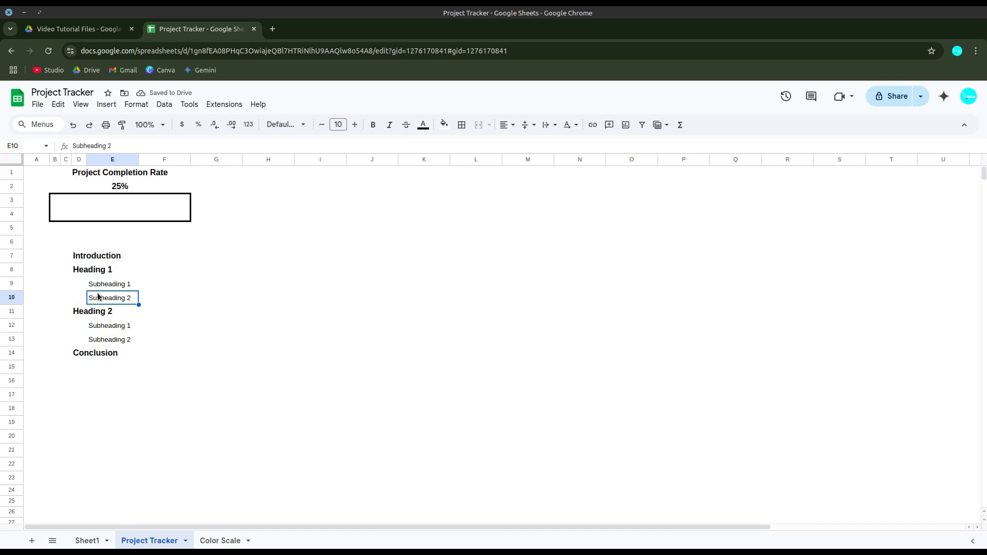
left_click(94, 284)
left_click(97, 301, "ctrl")
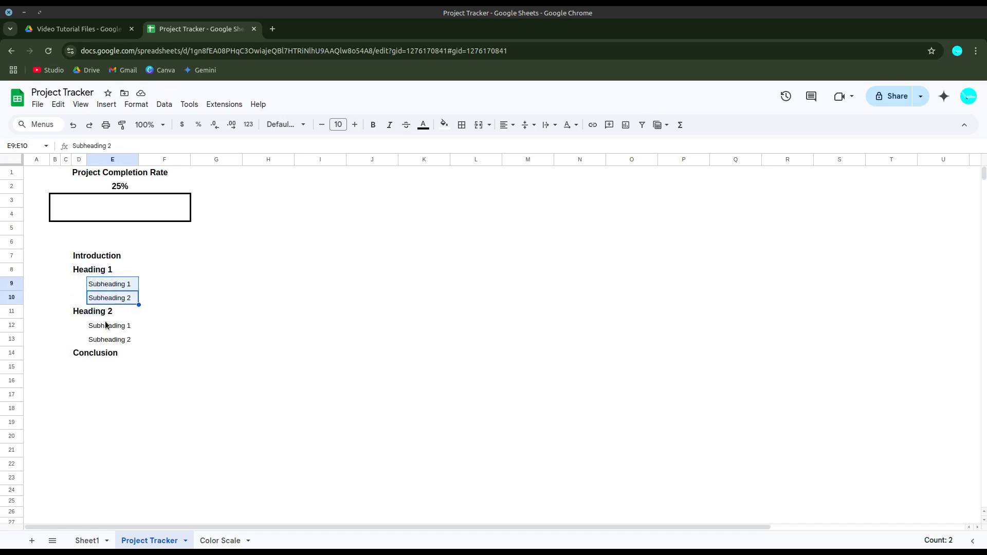
left_click(104, 325, "ctrl")
left_click(101, 339, "ctrl")
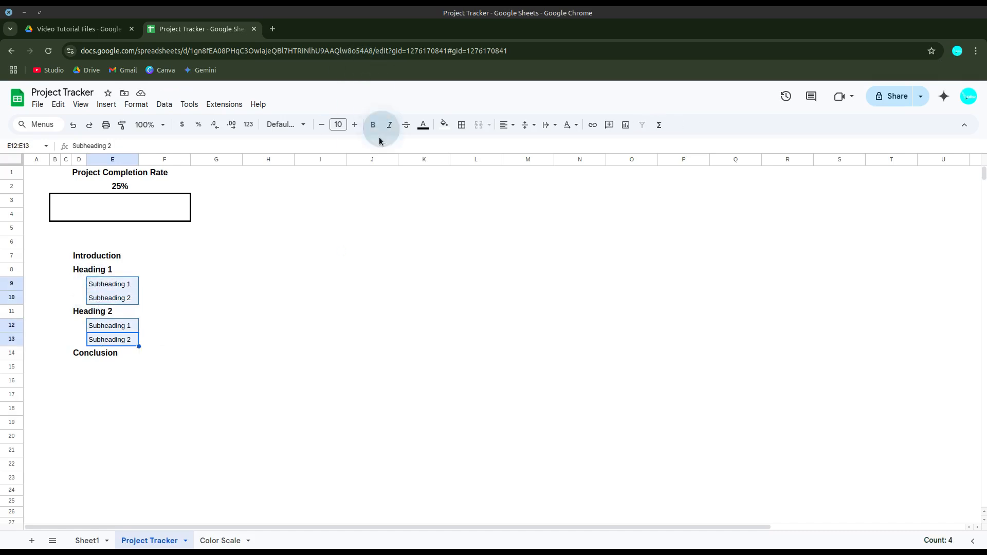
left_click(389, 128)
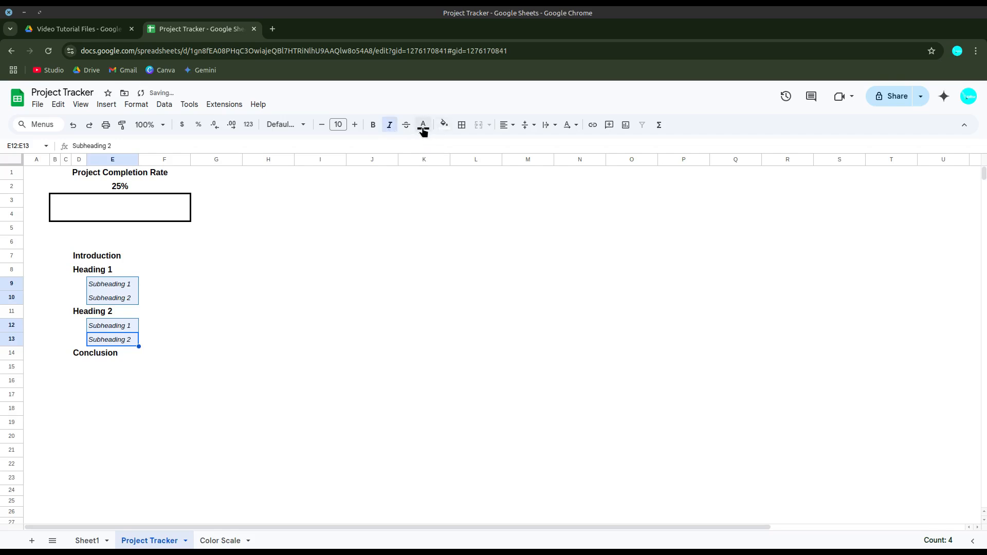
Step: Set the text color of the four subheadings in E9:E10 and E12:E13 to gray
left_click(423, 126)
left_click(459, 160)
left_click(320, 283)
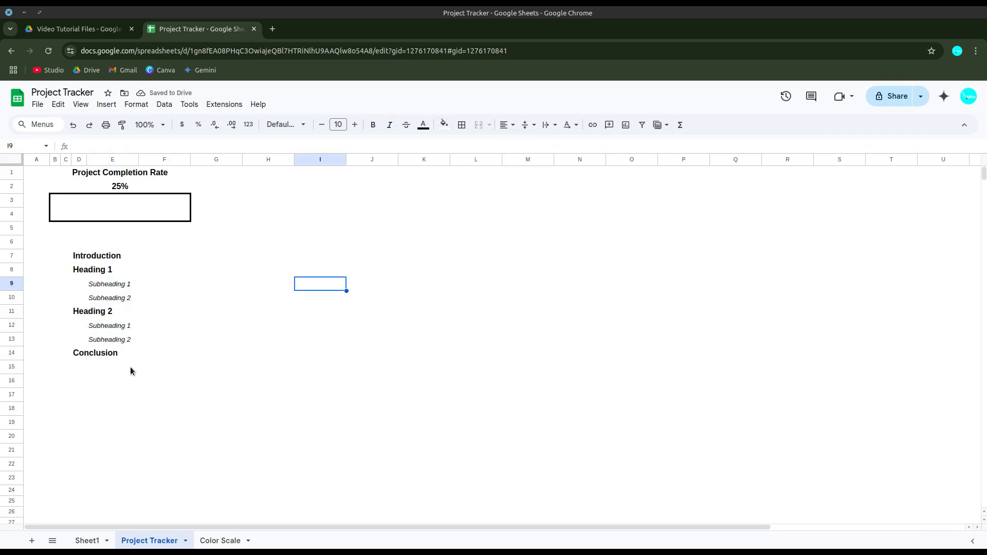
left_click_drag(96, 285, 98, 339)
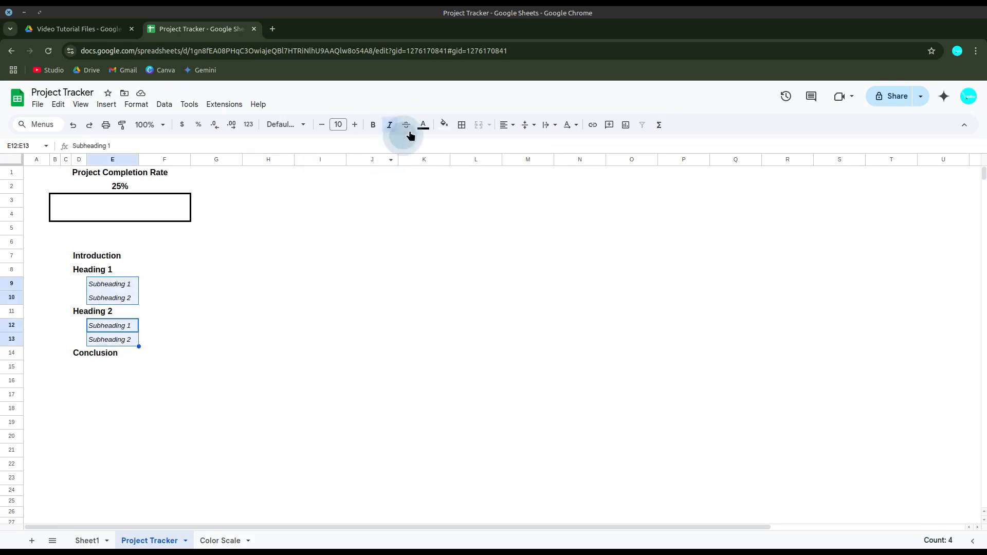
left_click(424, 127)
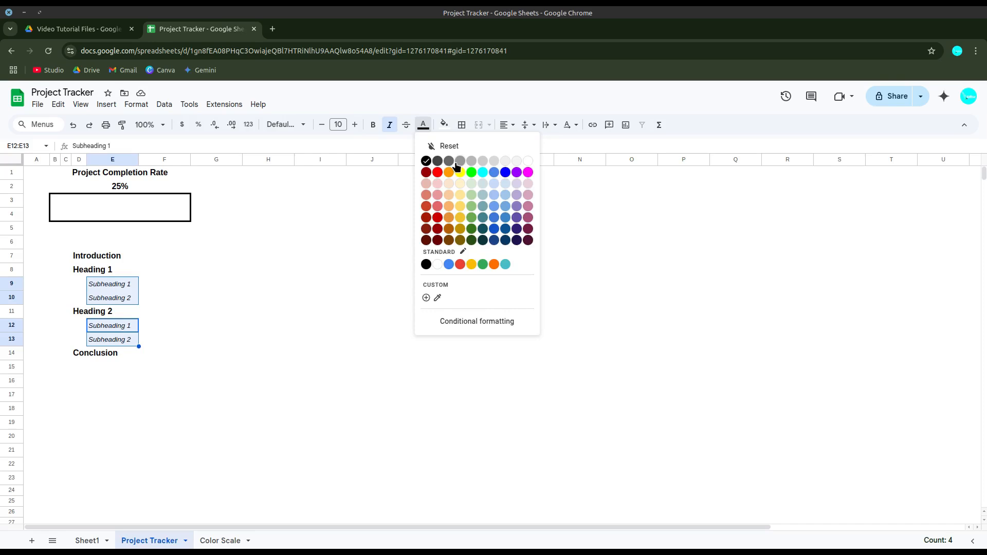
left_click(459, 161)
left_click(269, 325)
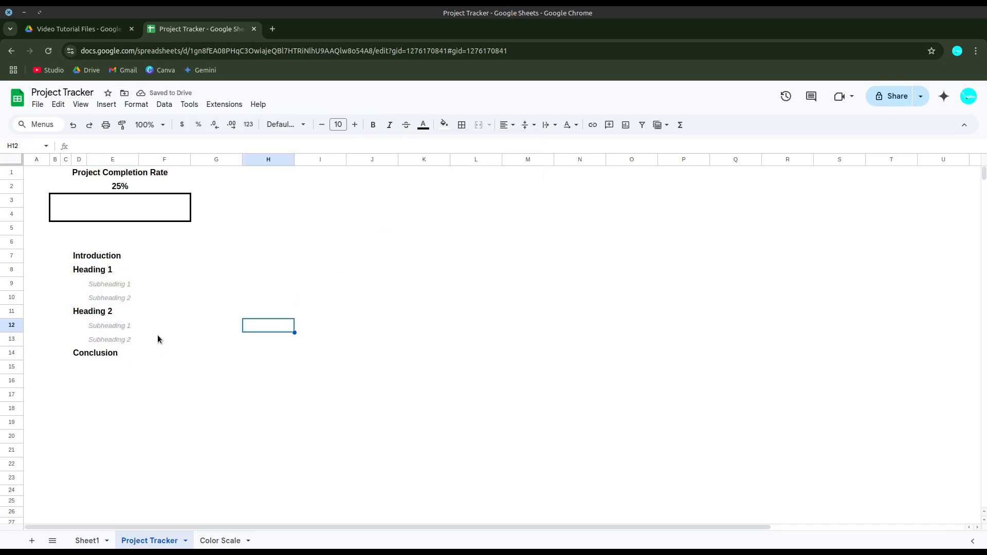
Step: Insert a checkbox in cell B7, in the same row as Introduction
left_click(162, 257)
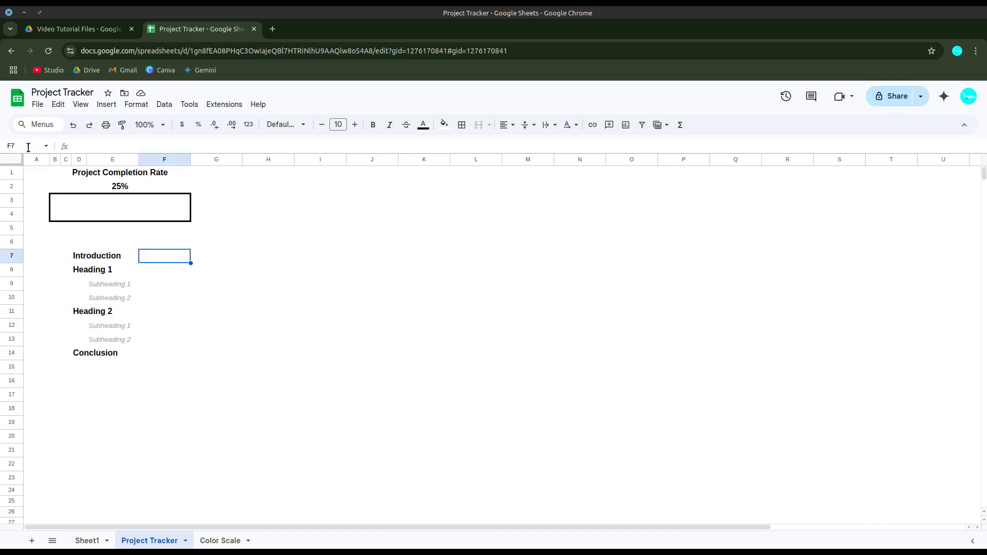
left_click(75, 258)
left_click(48, 259)
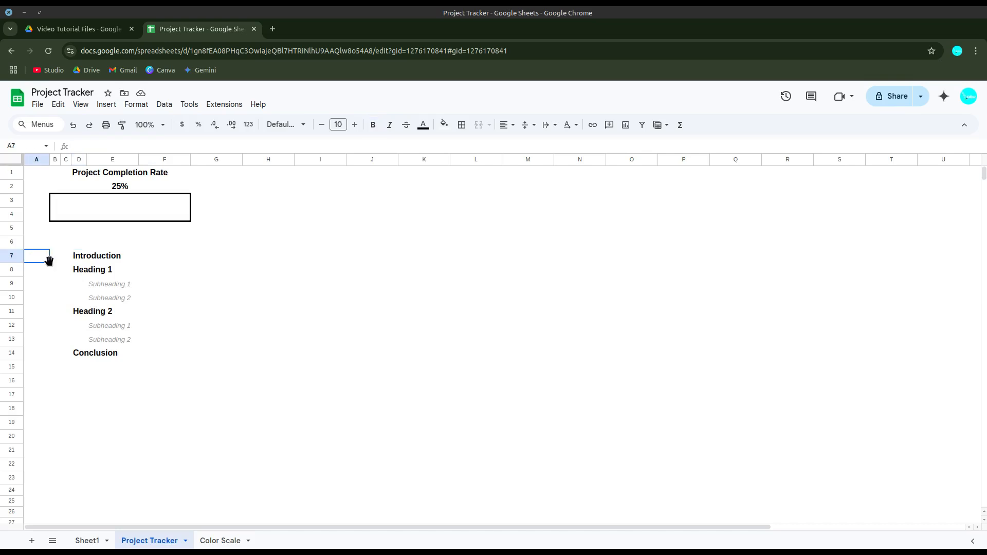
left_click(55, 259)
left_click(106, 104)
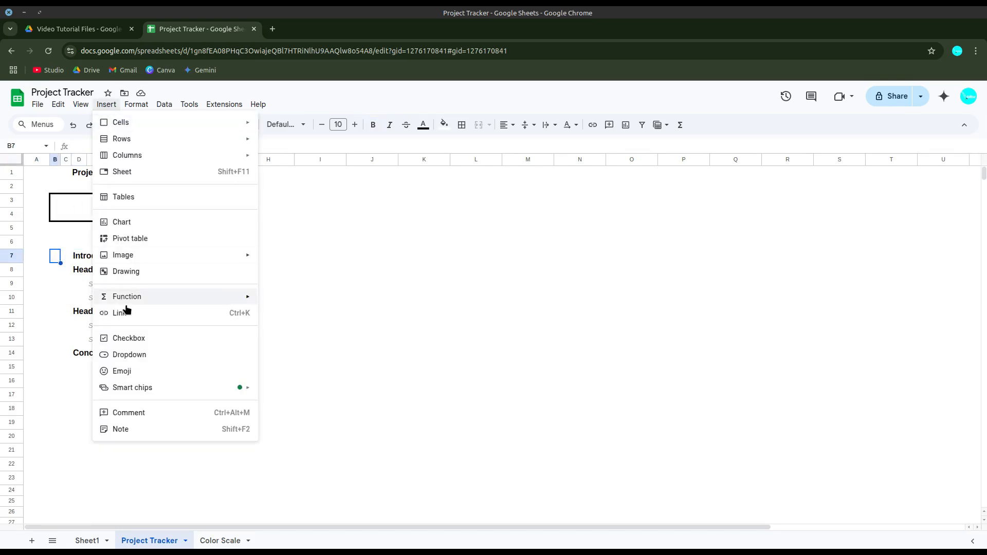
left_click(129, 337)
Step: Copy the checkbox from B7 to B14, in the same row as Conclusion
key("ctrl+c")
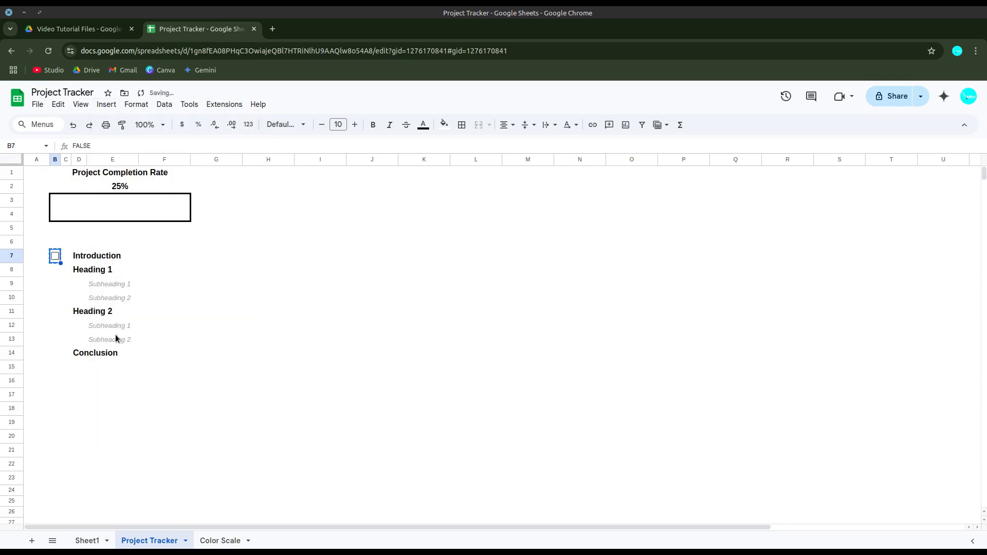
left_click_drag(50, 358, 55, 356)
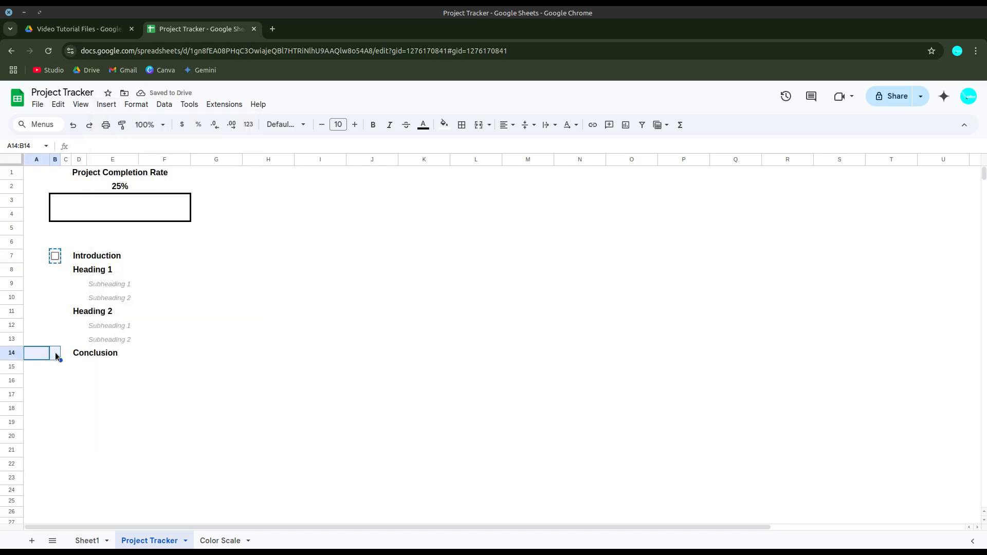
left_click(55, 356)
key("ctrl+v")
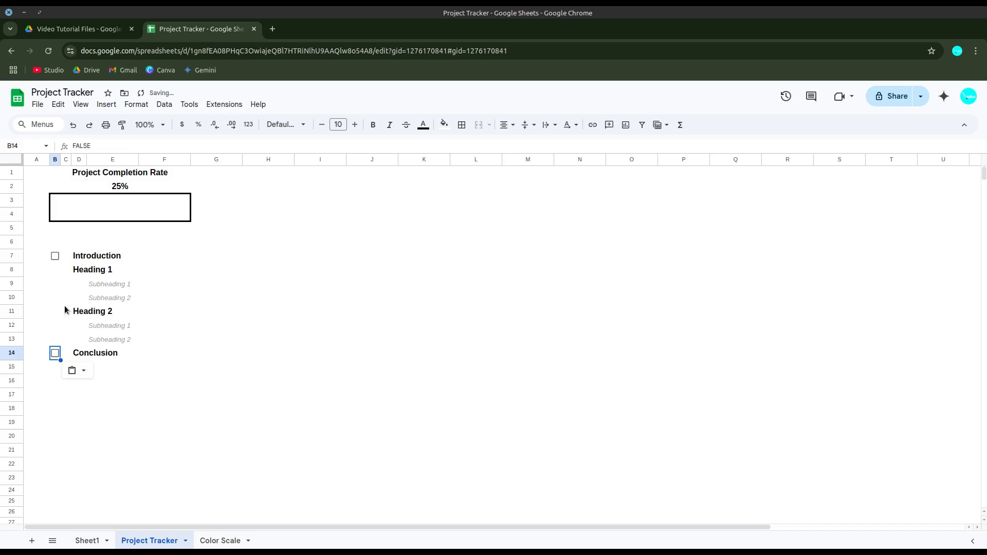
Step: Copy the unchecked Introduction checkbox from B7 to C9, in the row of Heading 1's first subheading
left_click(55, 256)
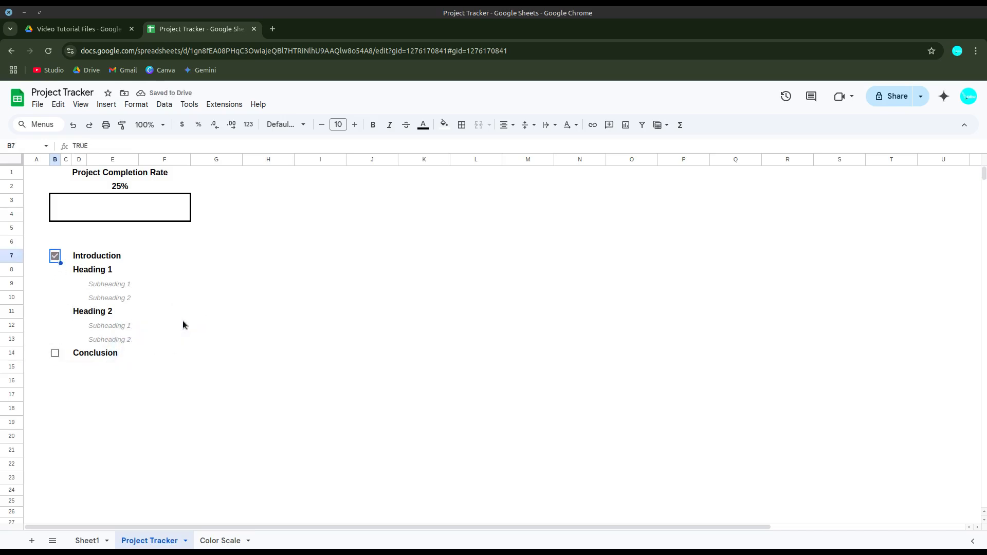
key("ctrl+z")
key("ctrl+c")
key("Down")
key("Right")
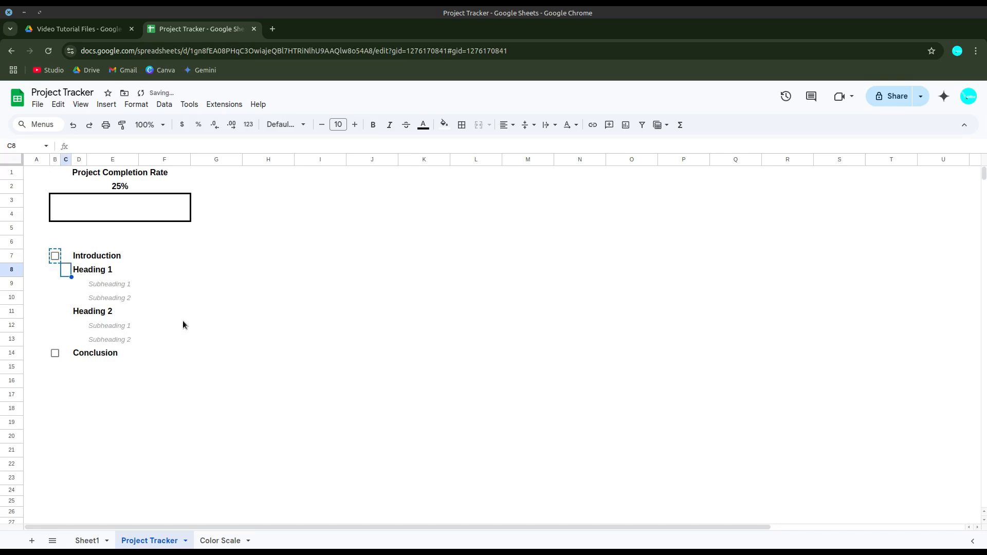
key("Down")
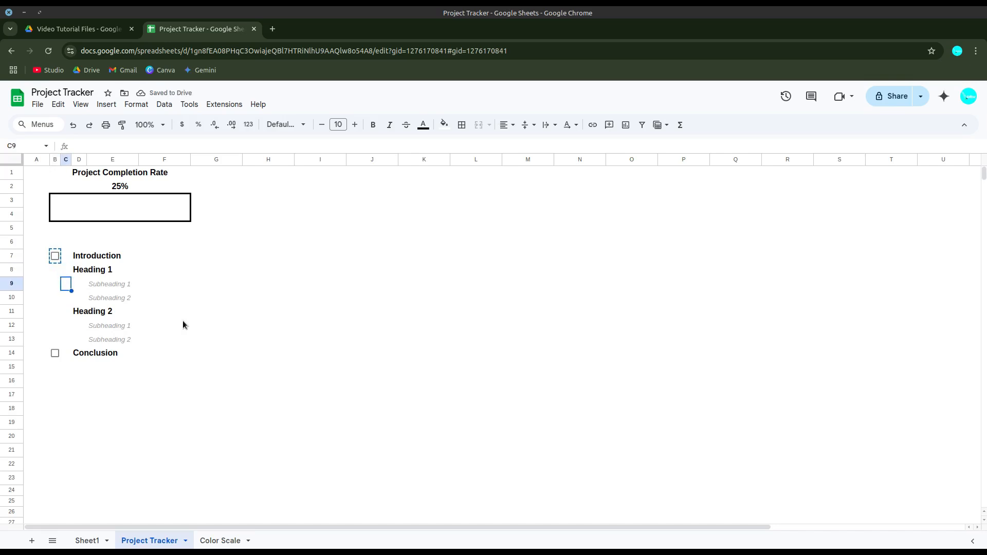
key("ctrl+v")
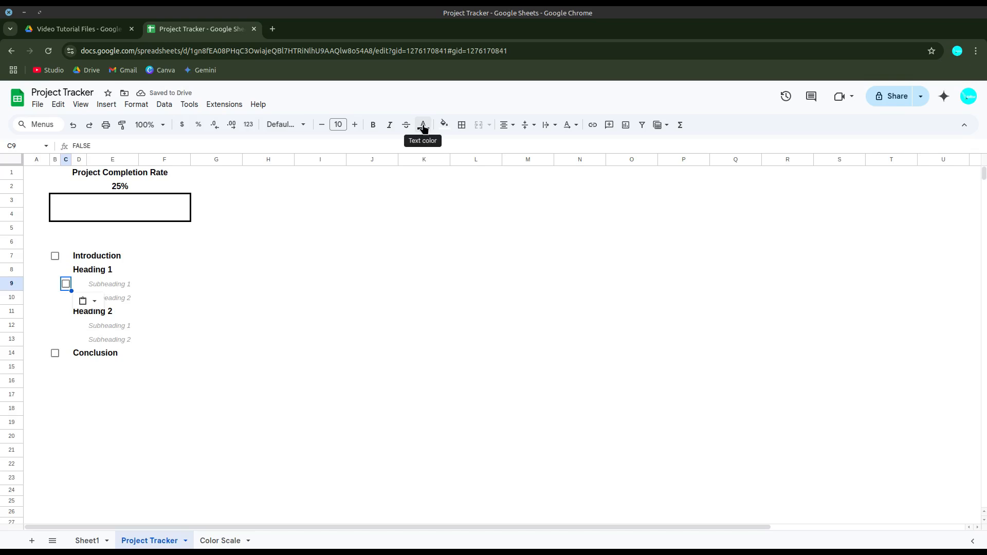
Step: Color the checkbox in C9 dark orange and copy it to C10
left_click(423, 127)
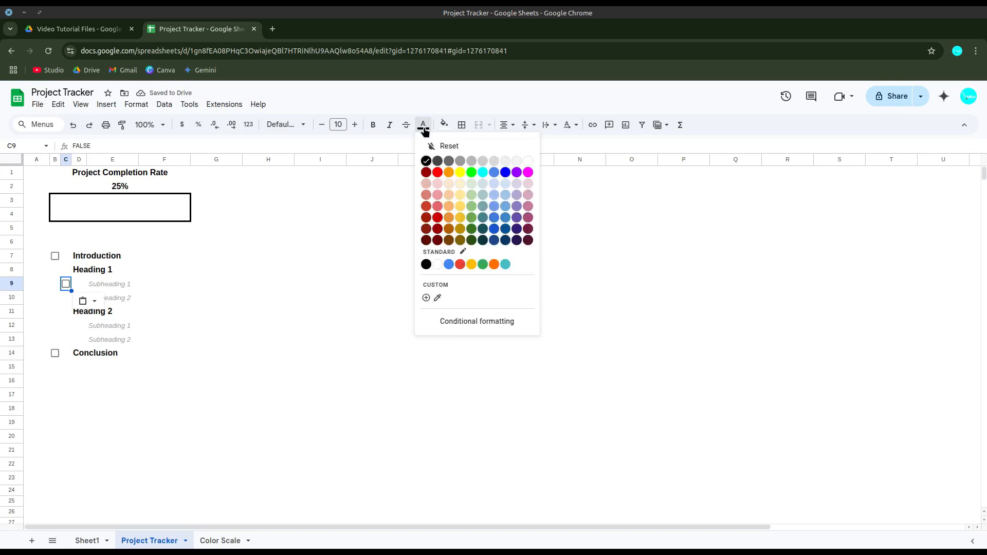
left_click(448, 218)
key("ctrl+c")
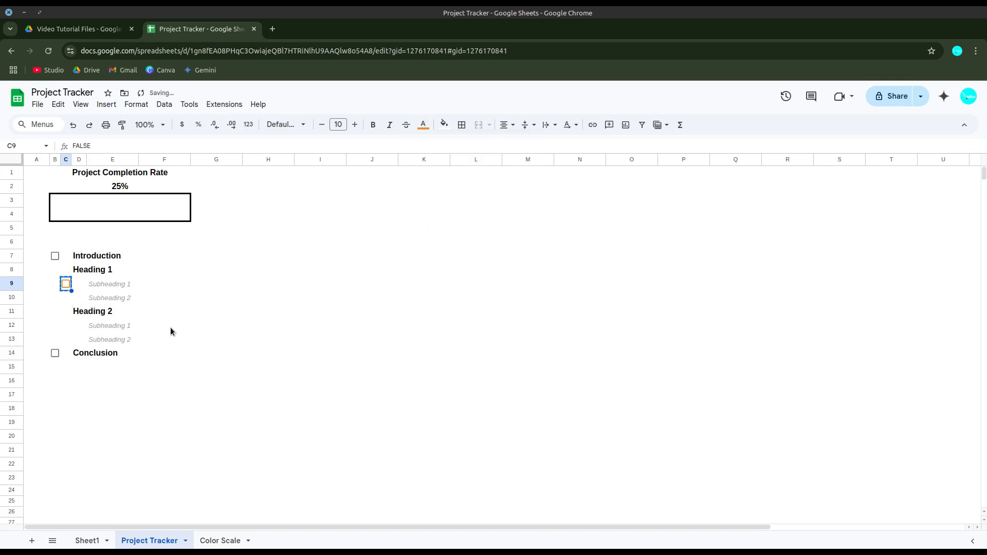
key("Down")
key("ctrl+v")
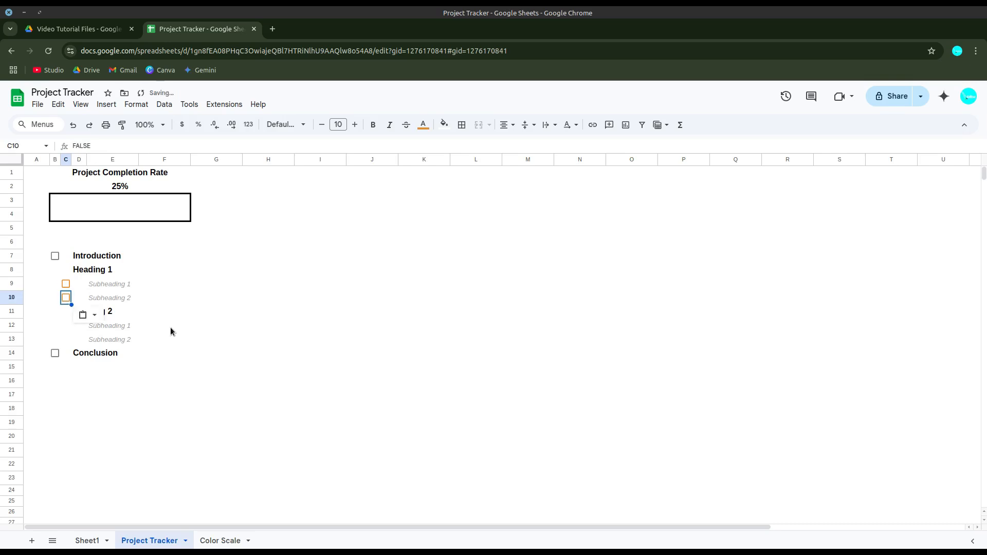
Step: Copy the two orange checkboxes in C9:C10 to C12:C13, beside the subheadings of Heading 2
key("shift+Up")
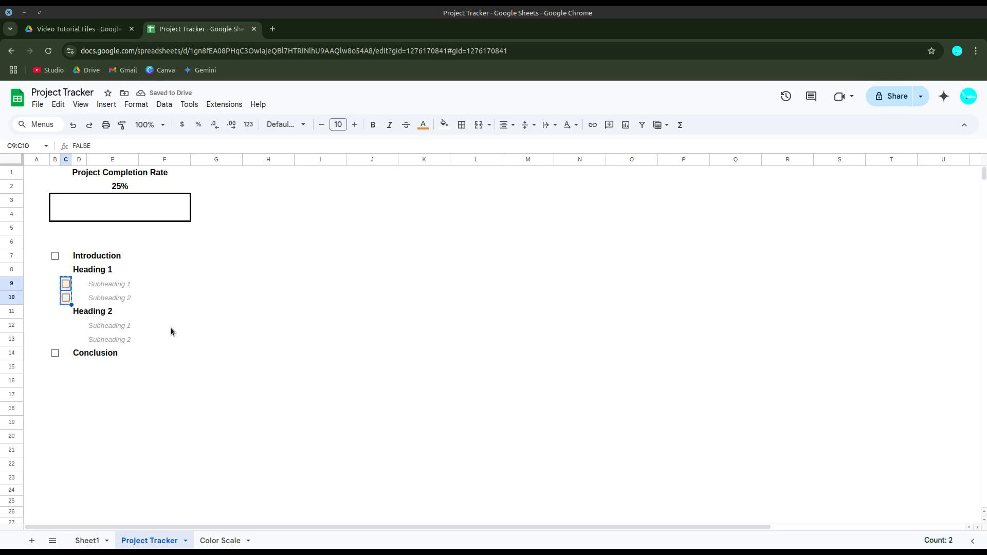
key("ctrl+c")
key("Down")
key("Down")
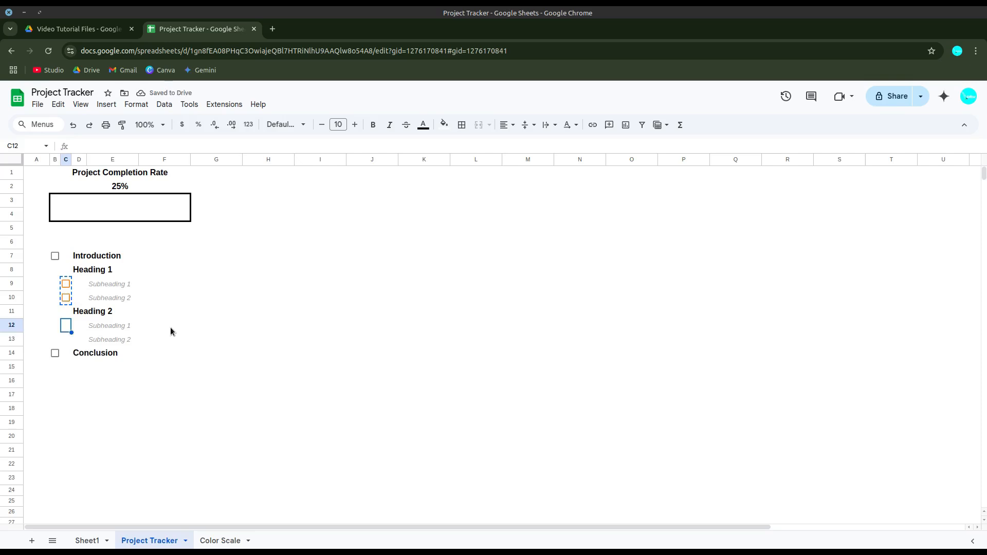
key("ctrl+v")
left_click(170, 329)
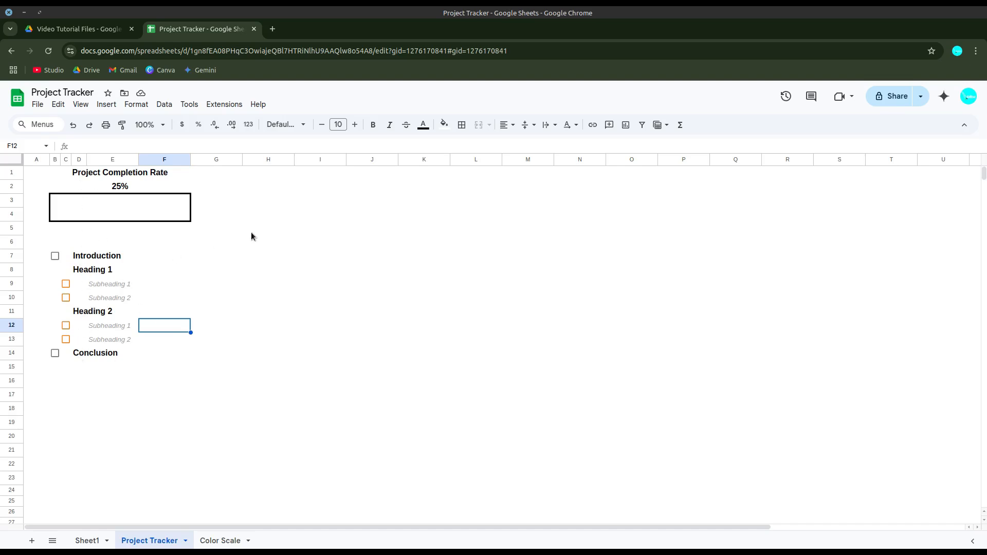
Step: Enter the label "Number of Headings" in cell K1
left_click(424, 174)
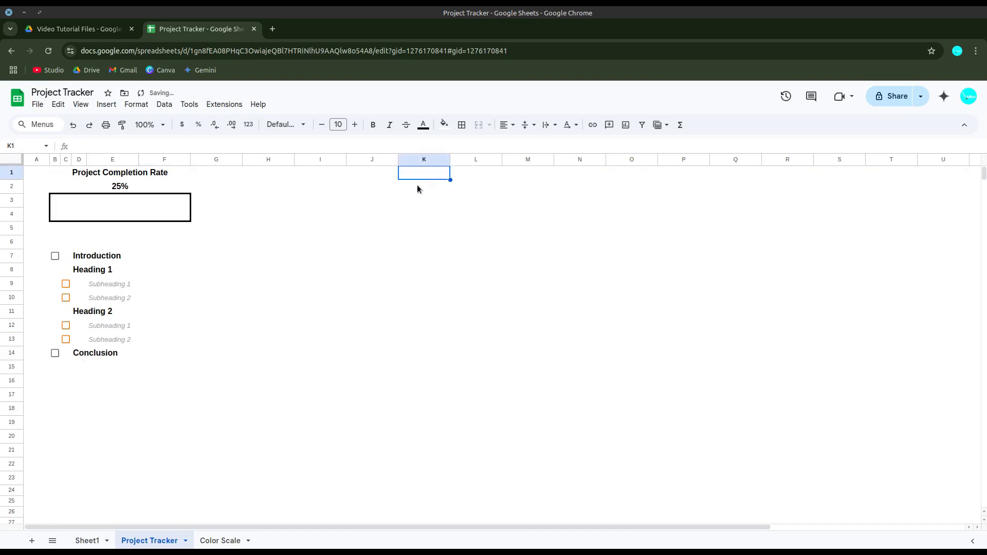
type("Number of ")
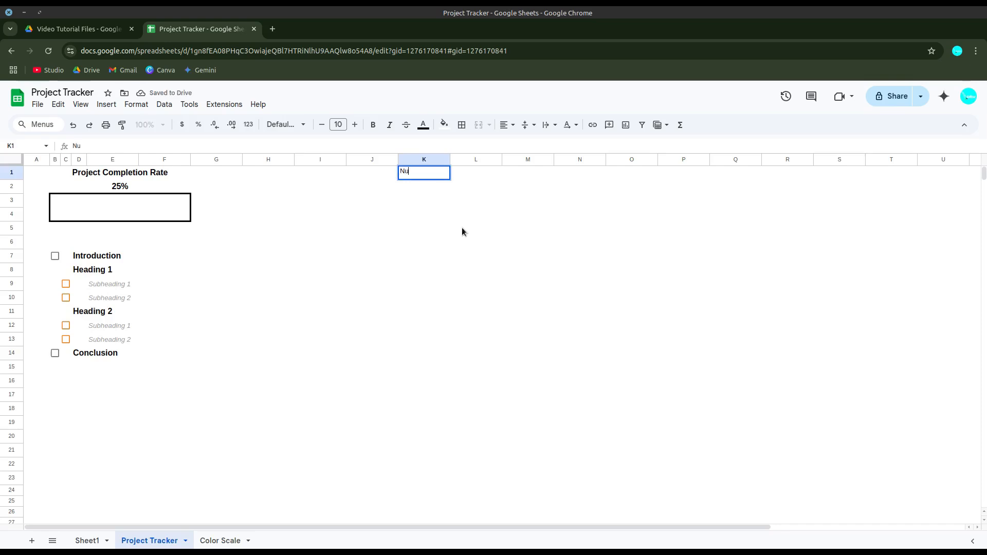
type("Headings")
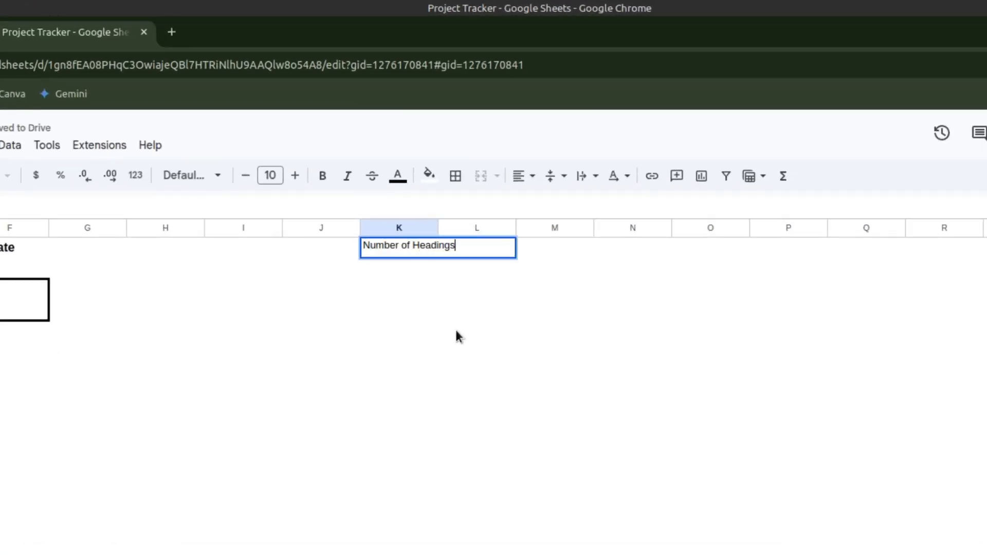
key("Return")
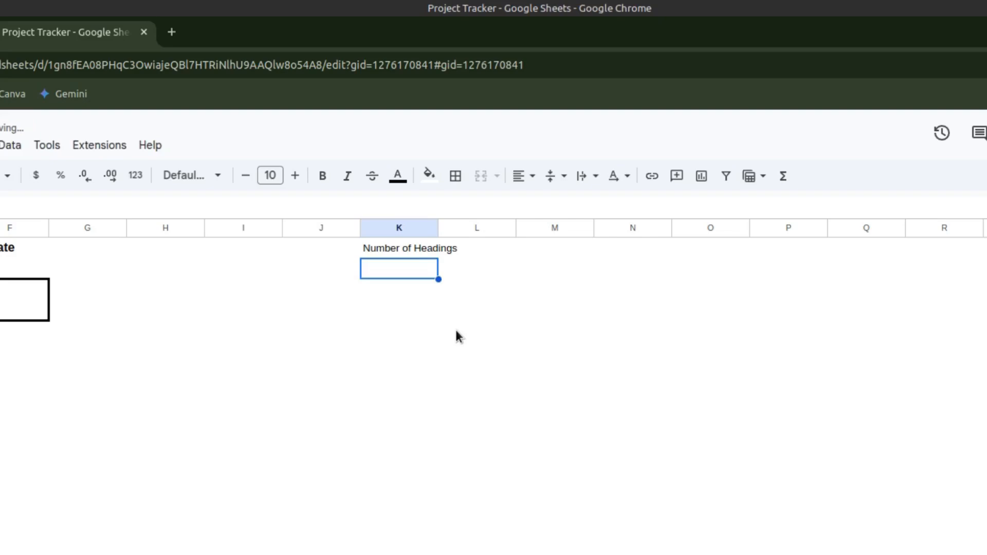
Step: Enter the formula =COUNTA(D7:D) in cell K2 to count the headings
type("=COUNTA")
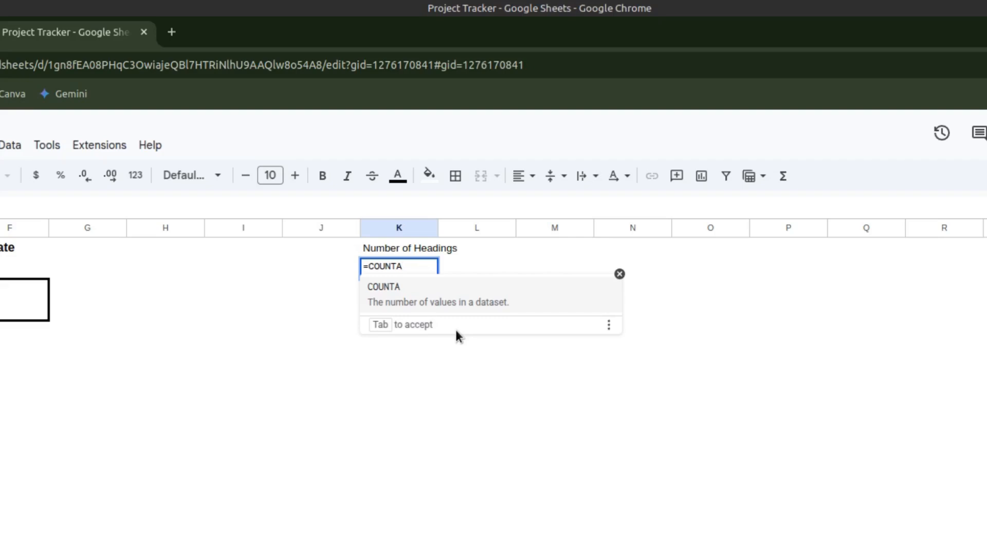
key("Tab")
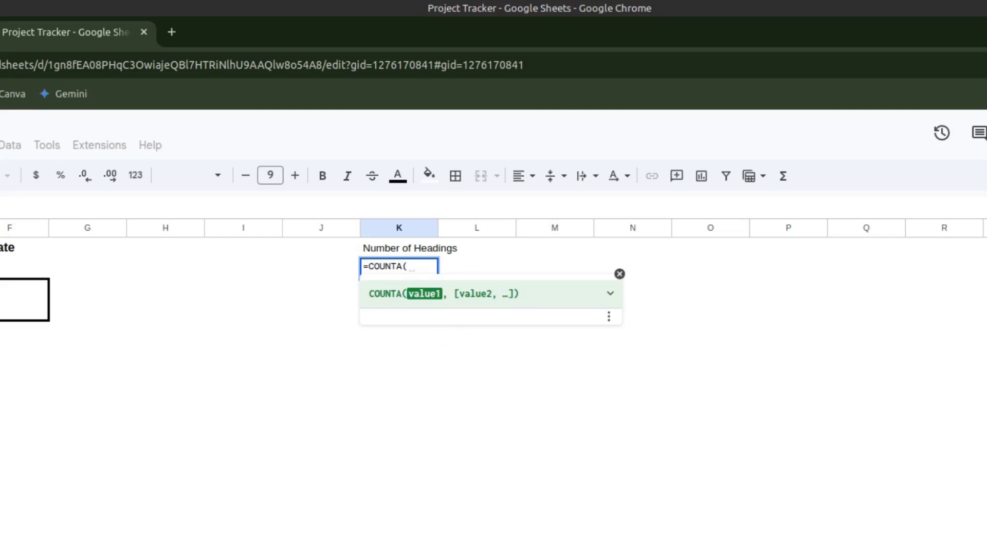
type("D7:D9")
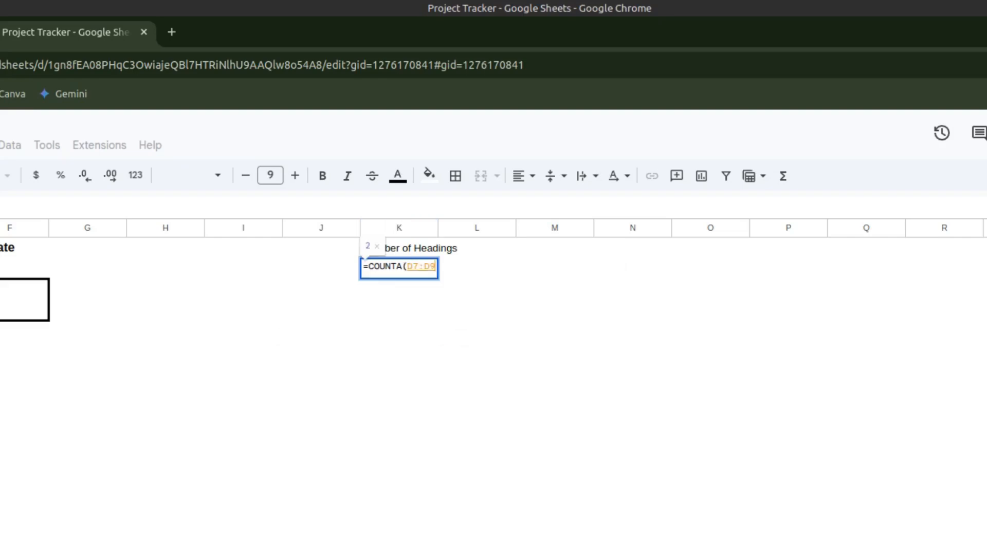
key("BackSpace")
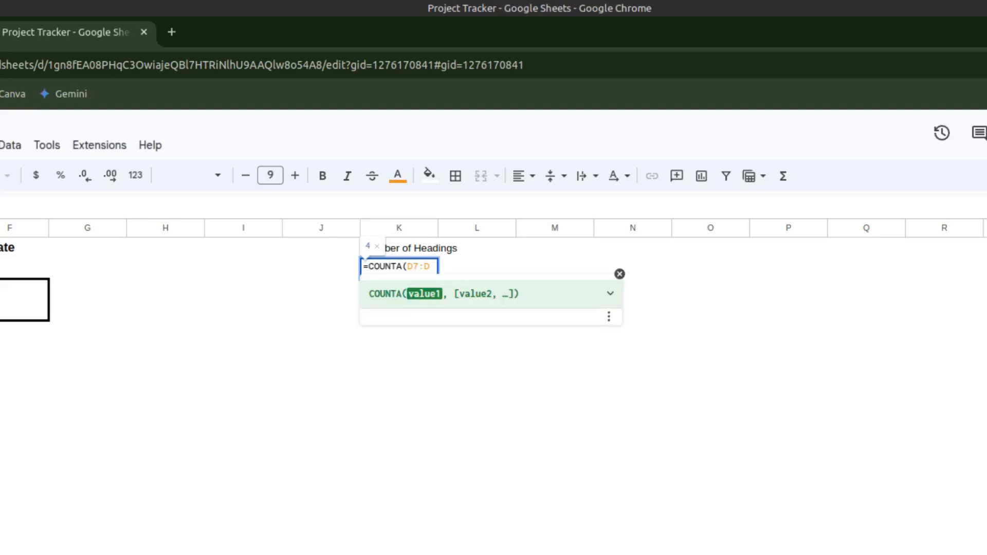
type(")")
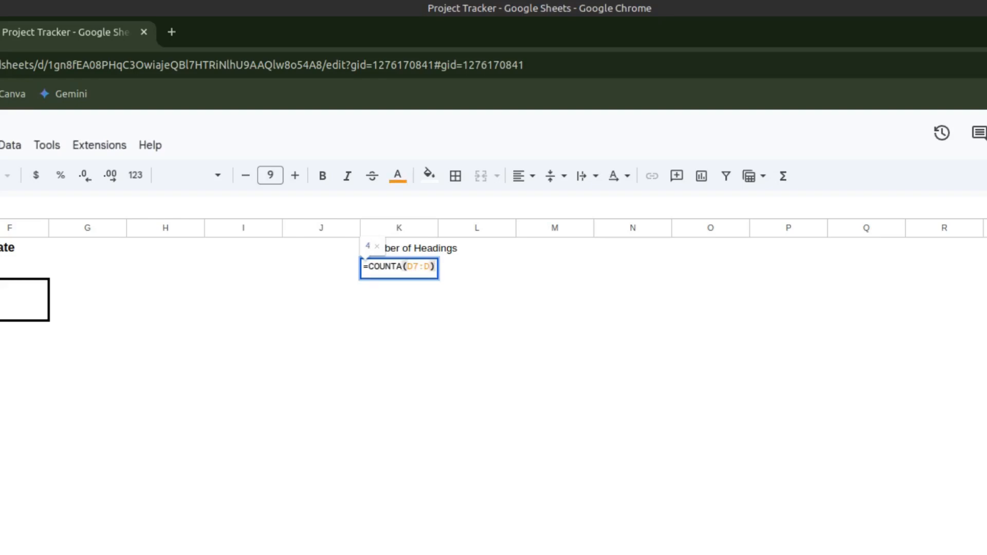
key("Return")
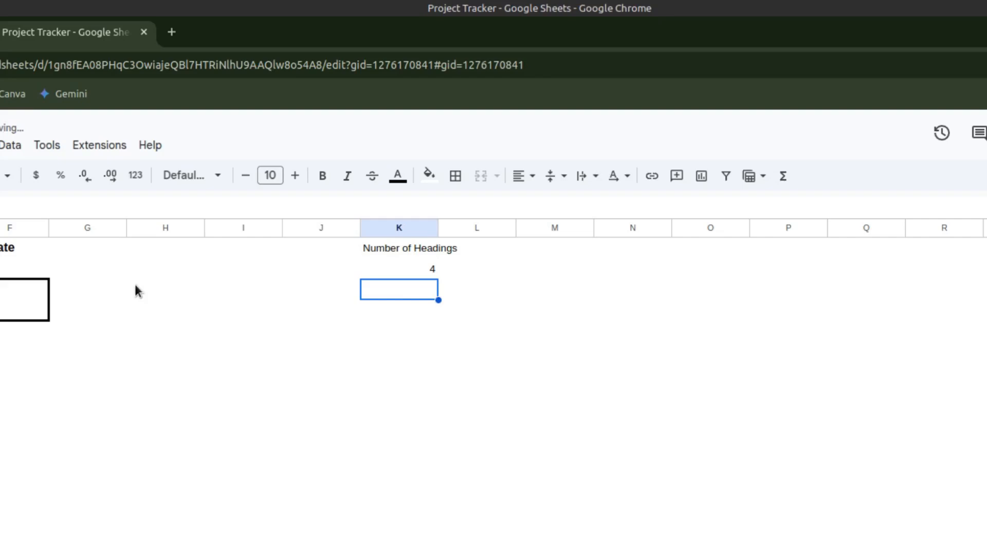
Step: Widen column K so that the label "Number of Headings" fits inside it
left_click(441, 228)
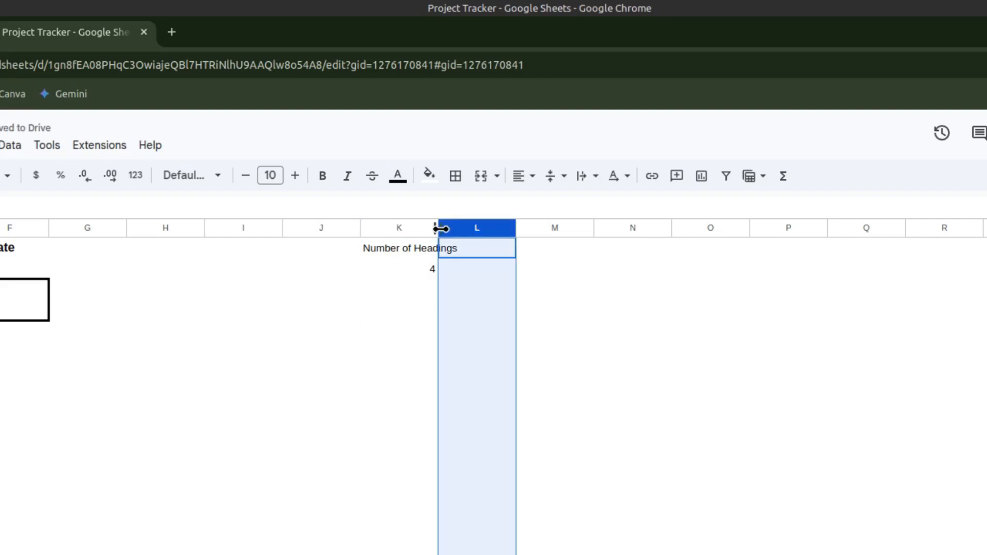
left_click_drag(441, 227, 460, 228)
left_click(413, 266)
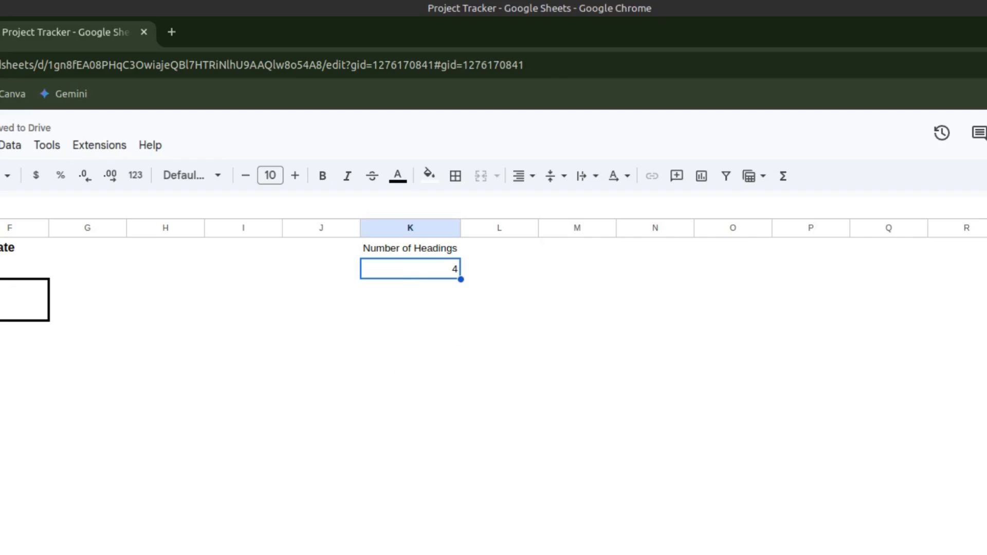
Step: Start a formula in cell G7, in the same row as Introduction
left_click(108, 380)
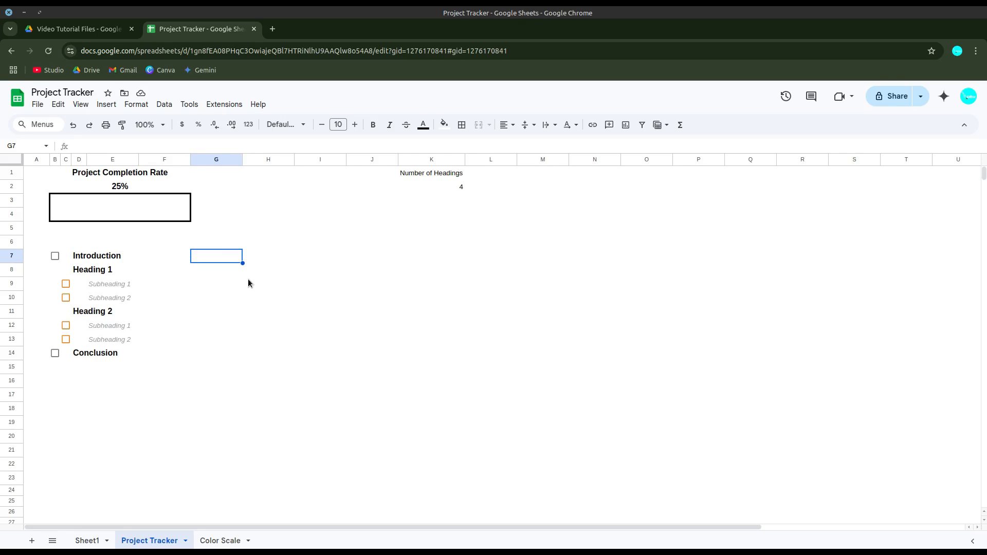
type("=")
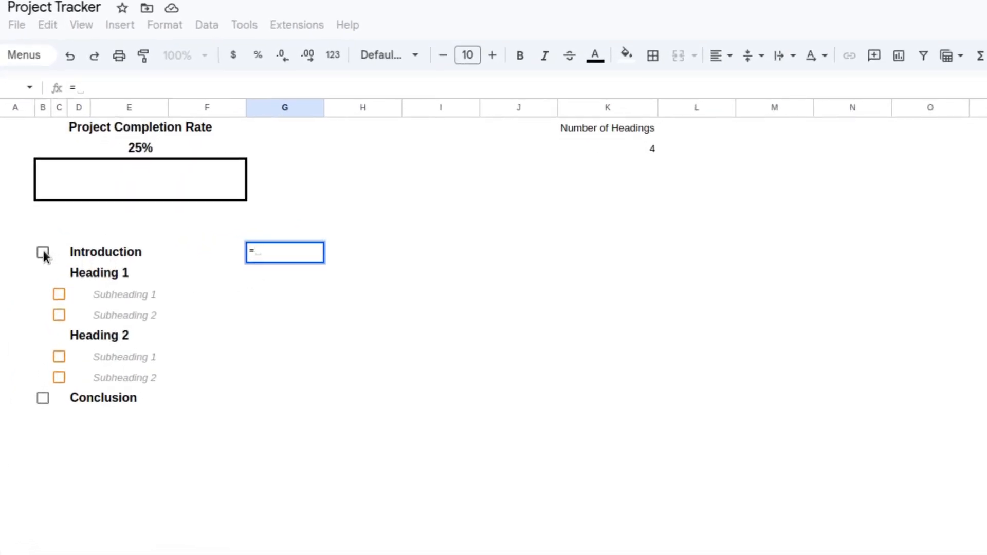
left_click(44, 252)
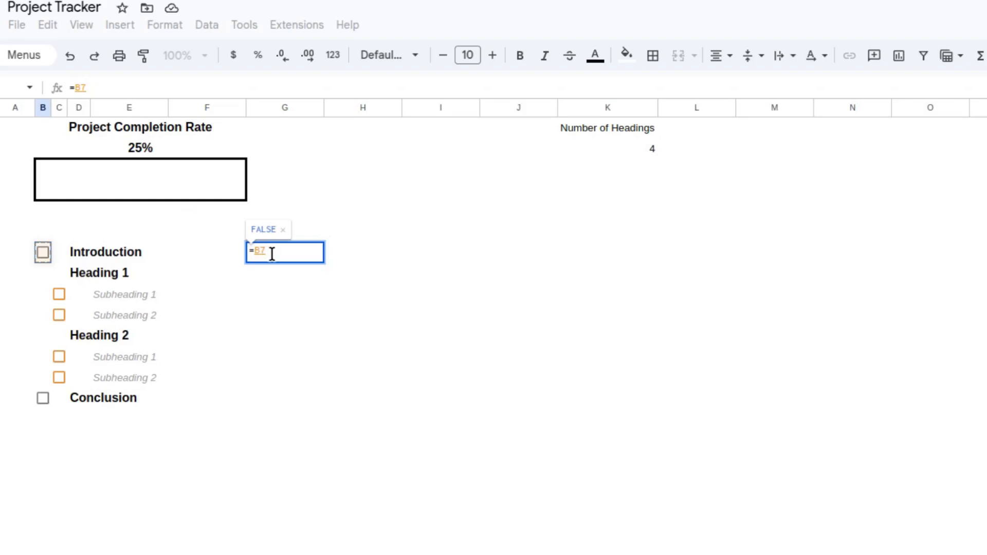
key("BackSpace")
key("BackSpace")
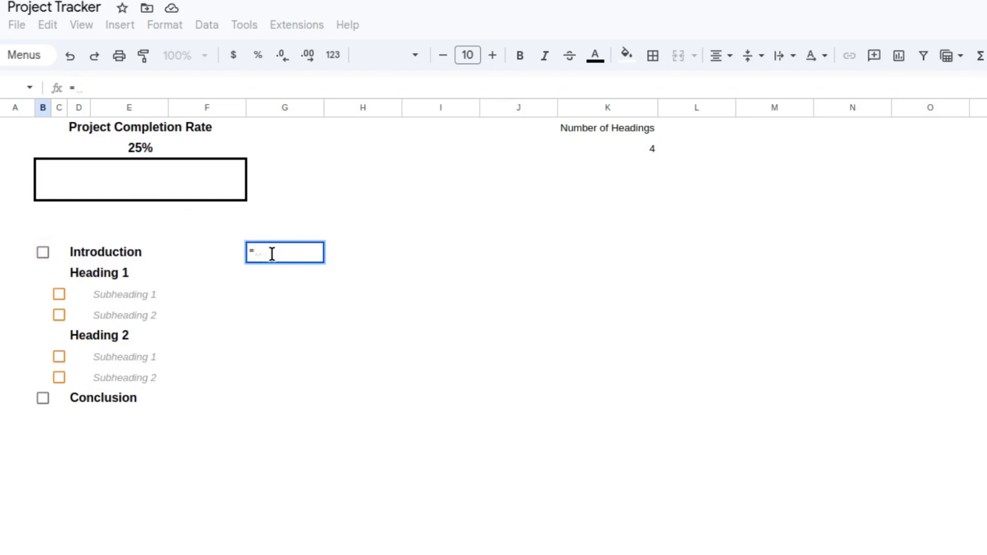
Step: Complete the formula =if(B7=true,1/$K$2,0) in cell G7 and test it by ticking and unticking the Introduction checkbox
type("if(")
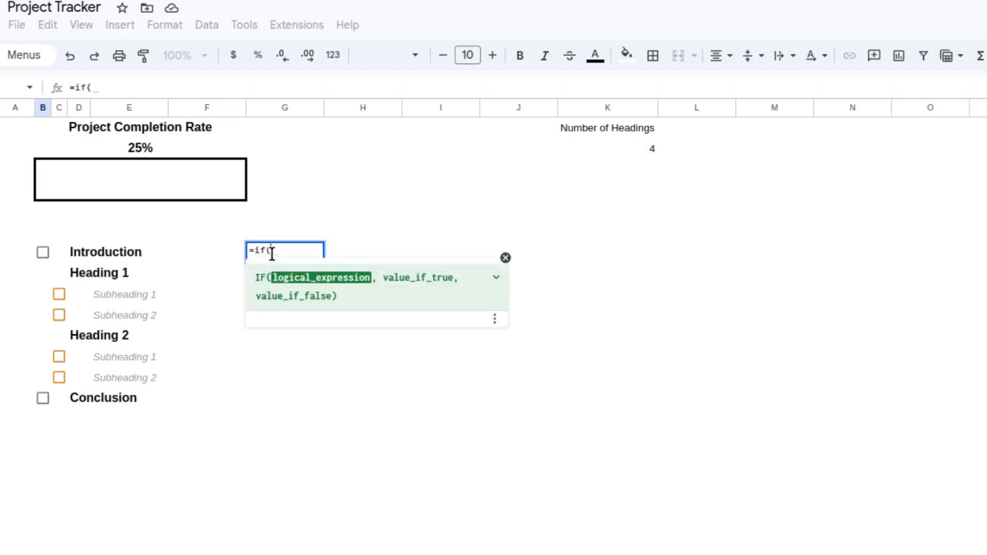
left_click(42, 252)
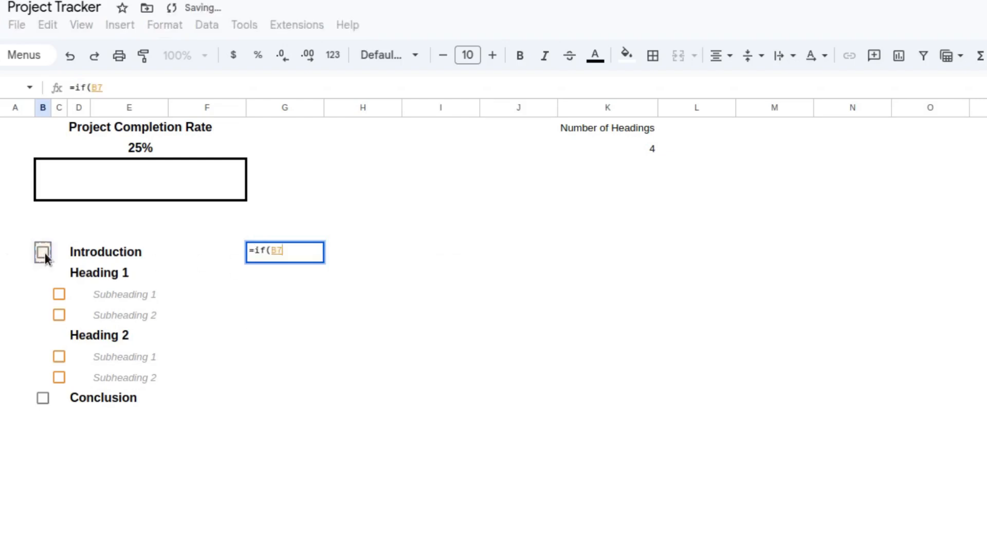
type("=true, ")
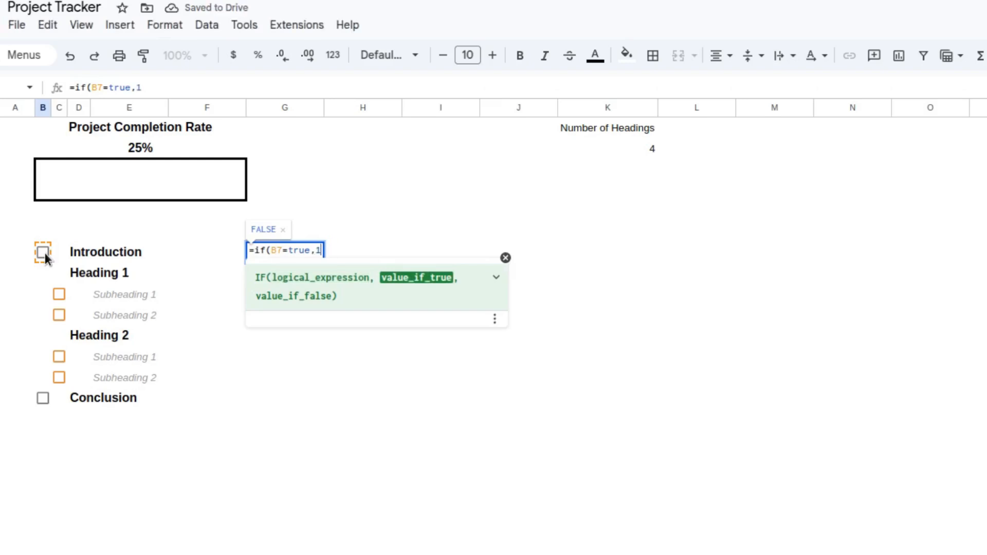
type("1/")
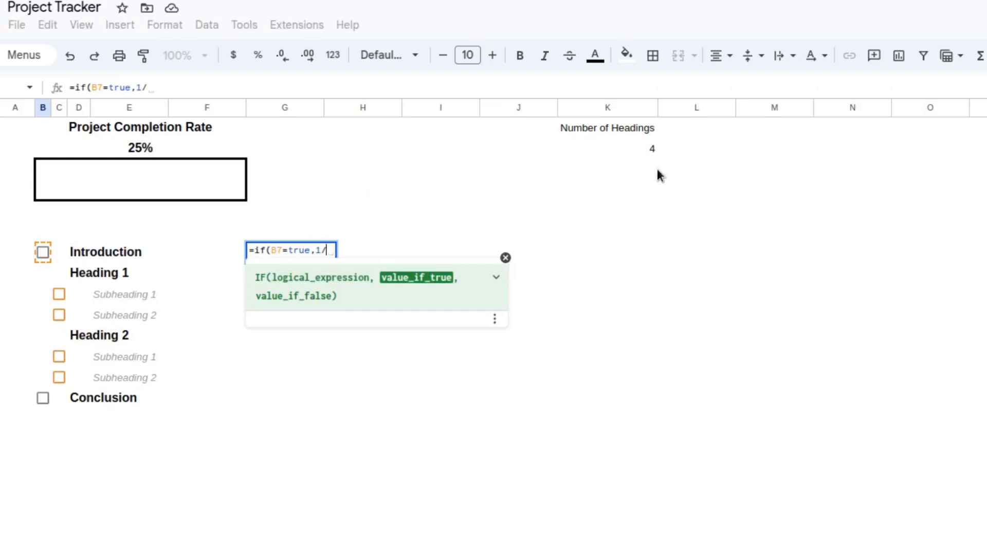
left_click(647, 149)
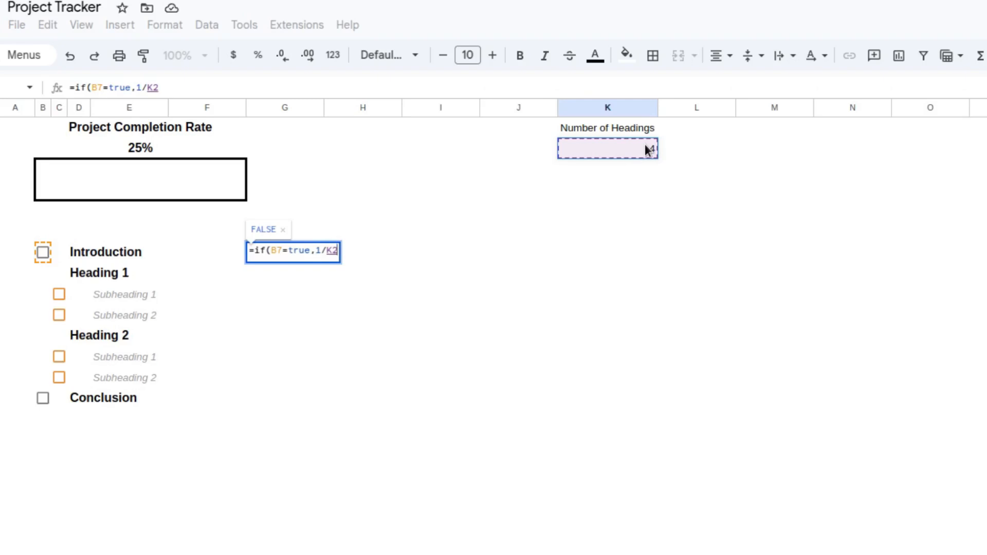
key("F4")
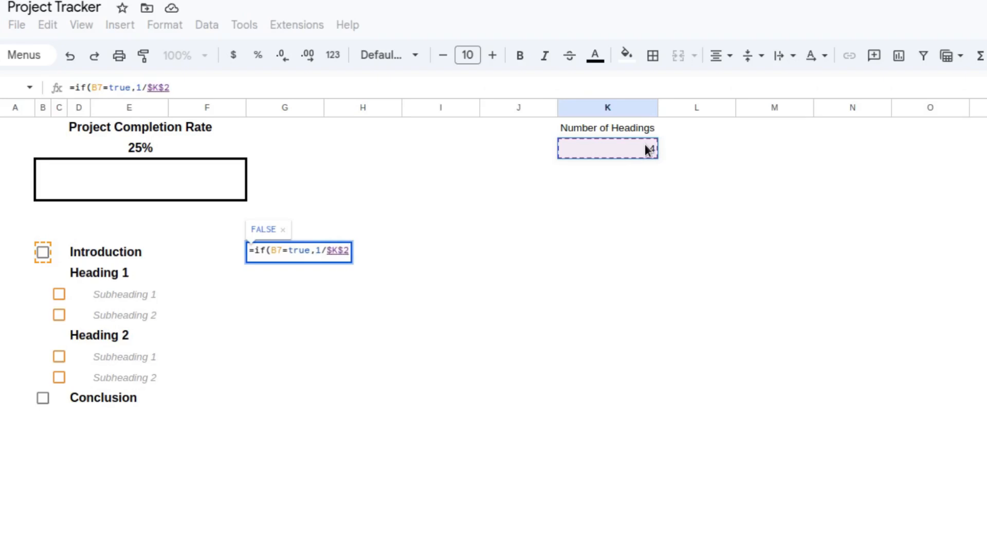
type(",")
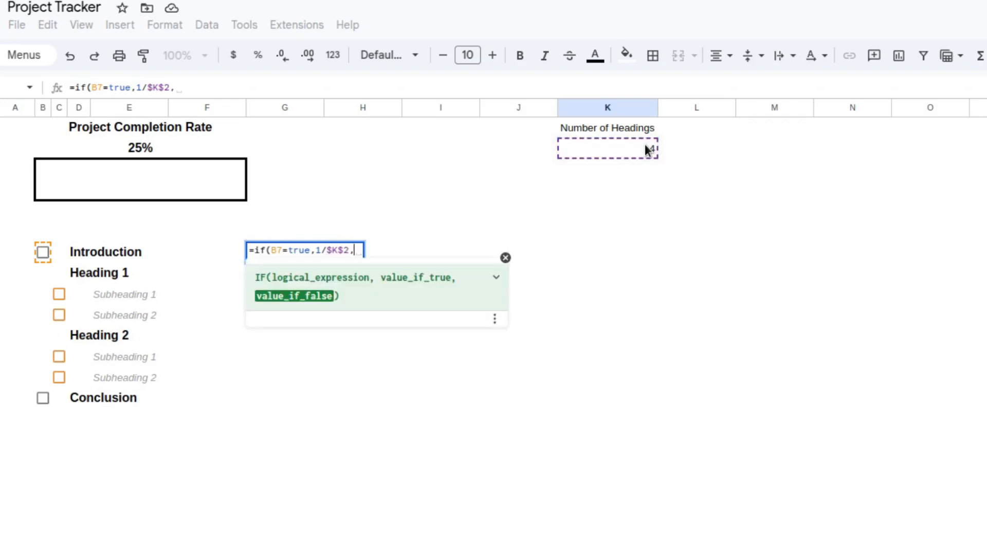
type("0)")
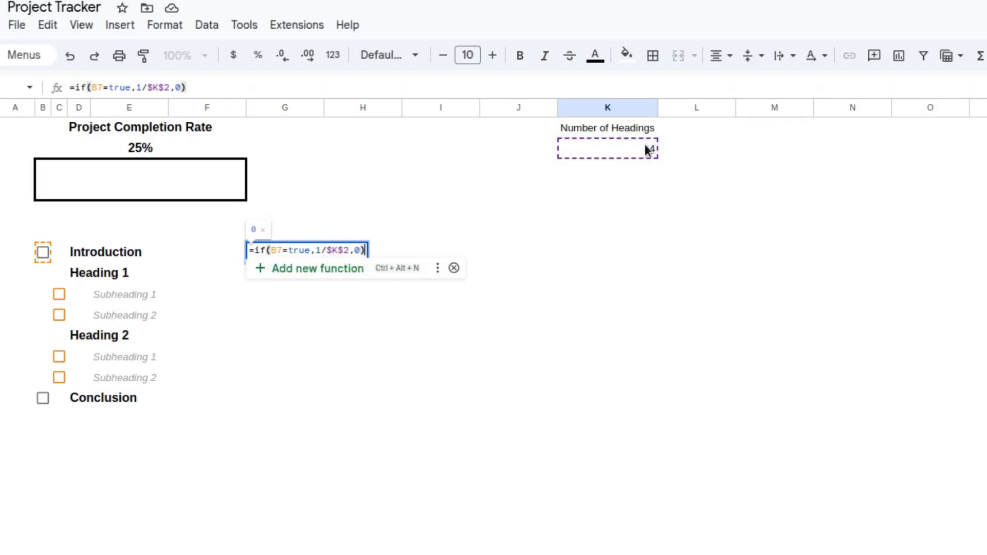
key("Return")
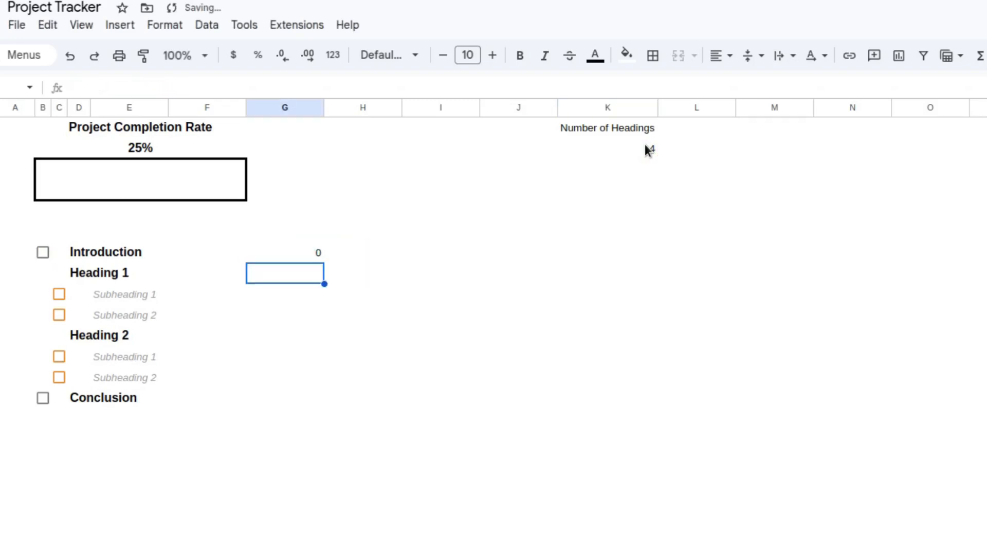
left_click(50, 253)
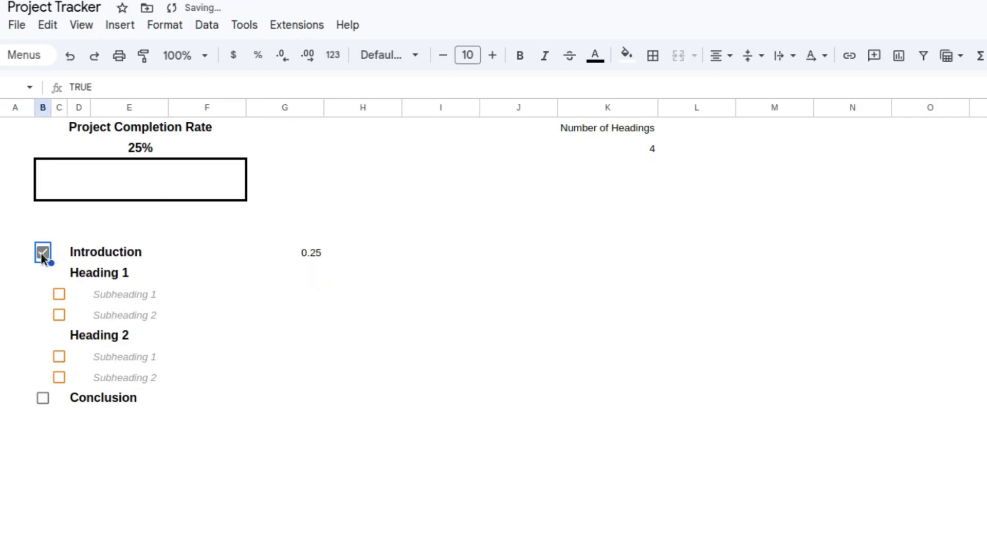
left_click(42, 253)
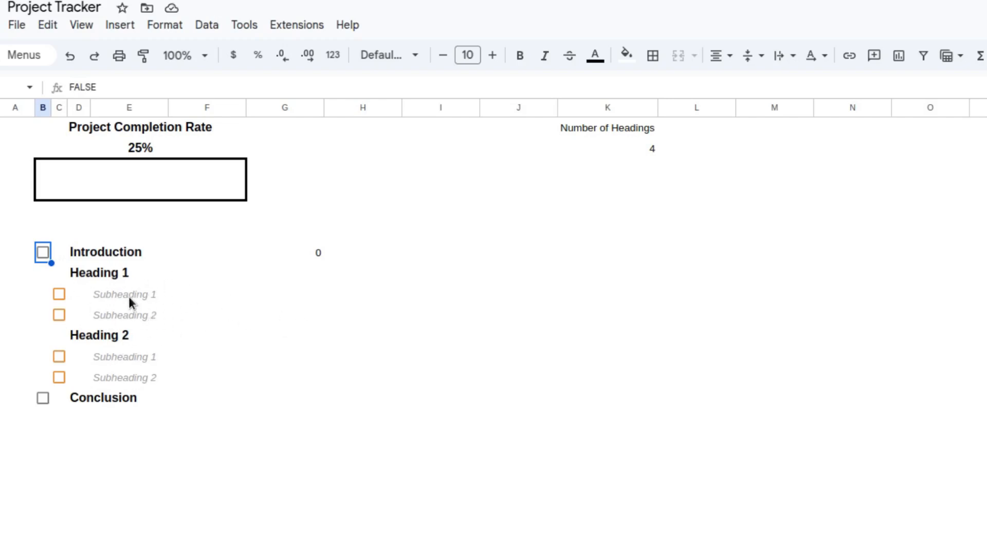
Step: Tick the checkbox for Subheading 1 under Heading 1 and enter .25 in cell G8 beside Heading 1
left_click(63, 295)
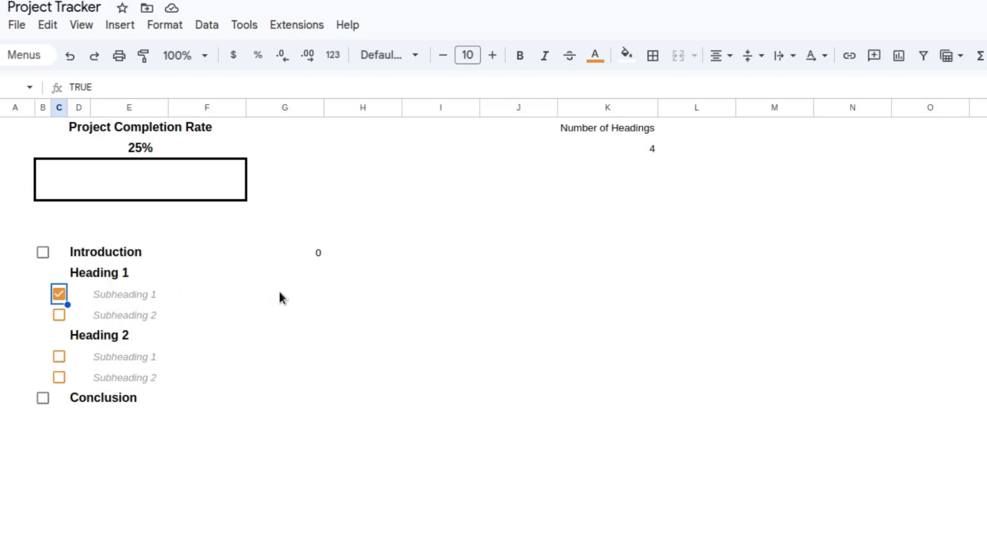
left_click(114, 280)
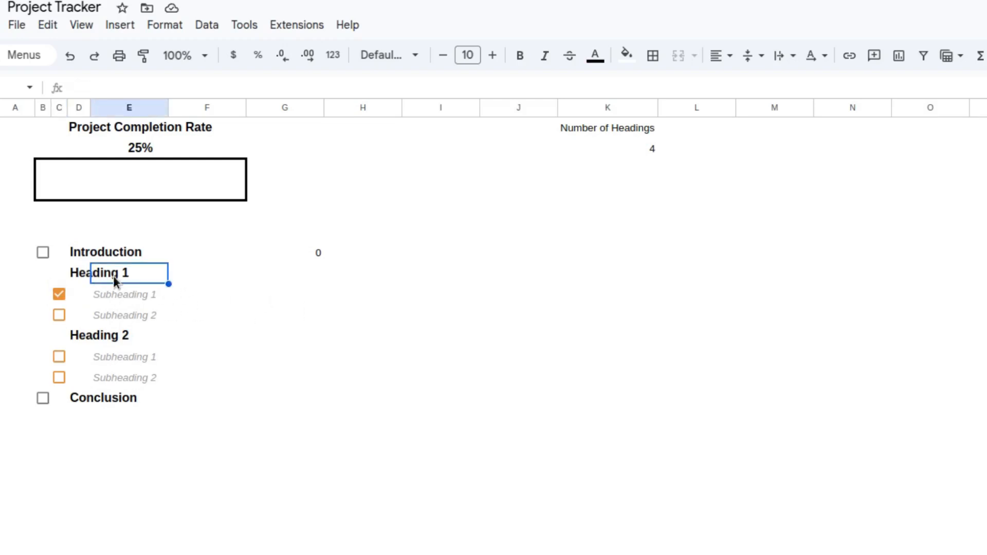
left_click(311, 278)
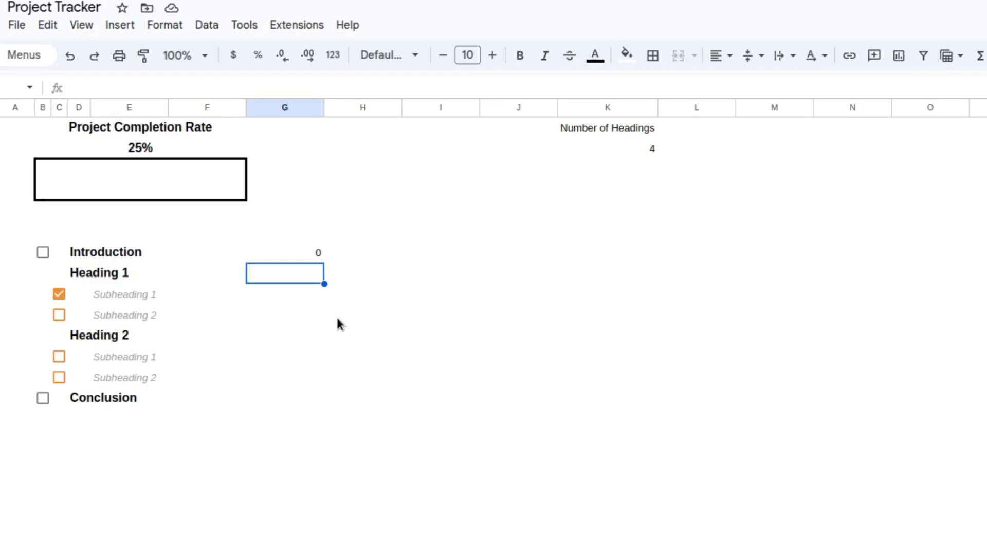
type("2")
key("BackSpace")
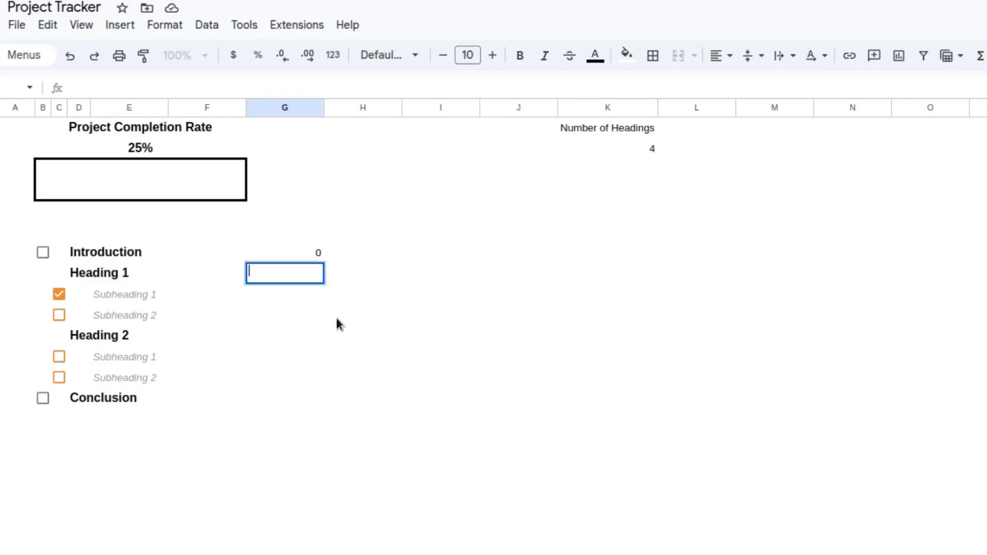
type(".25")
key("Return")
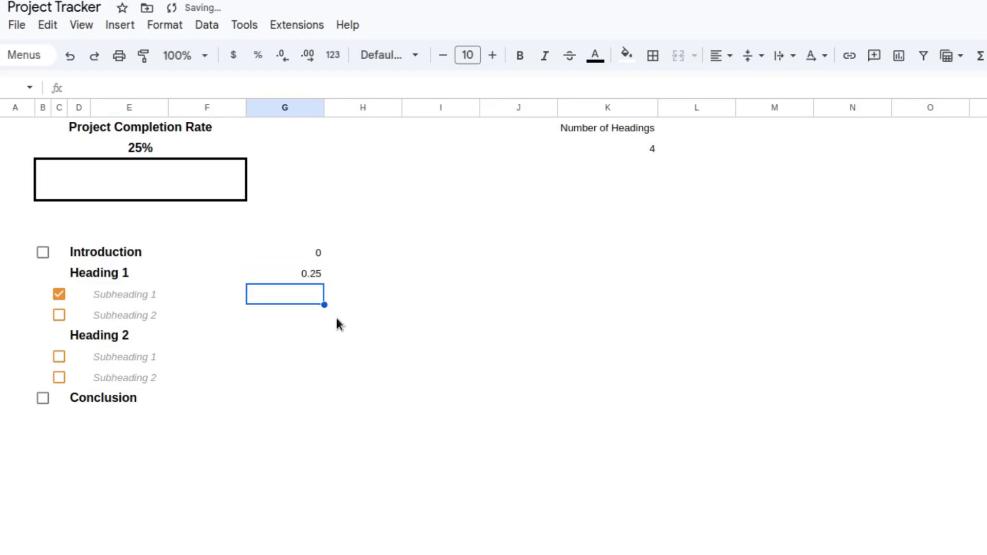
key("Right")
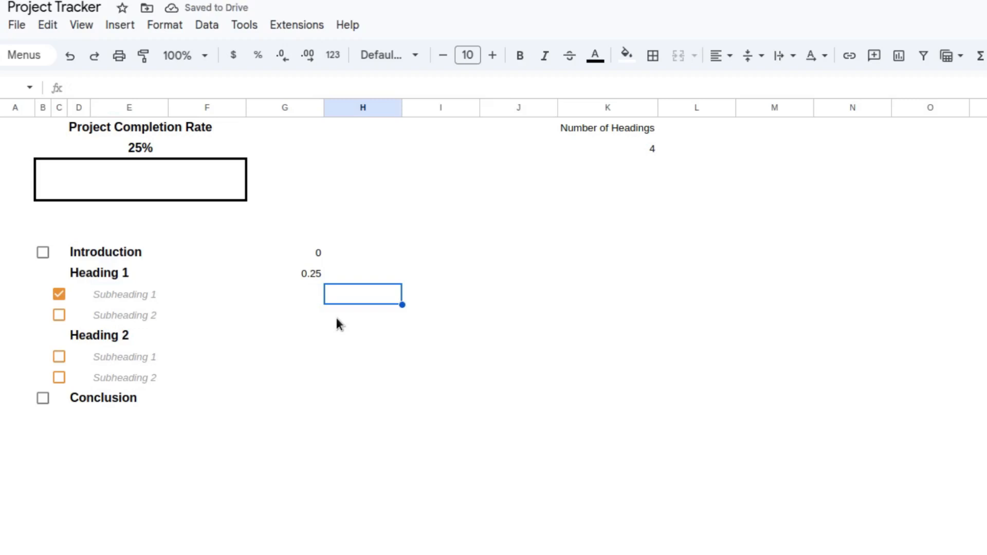
type("=")
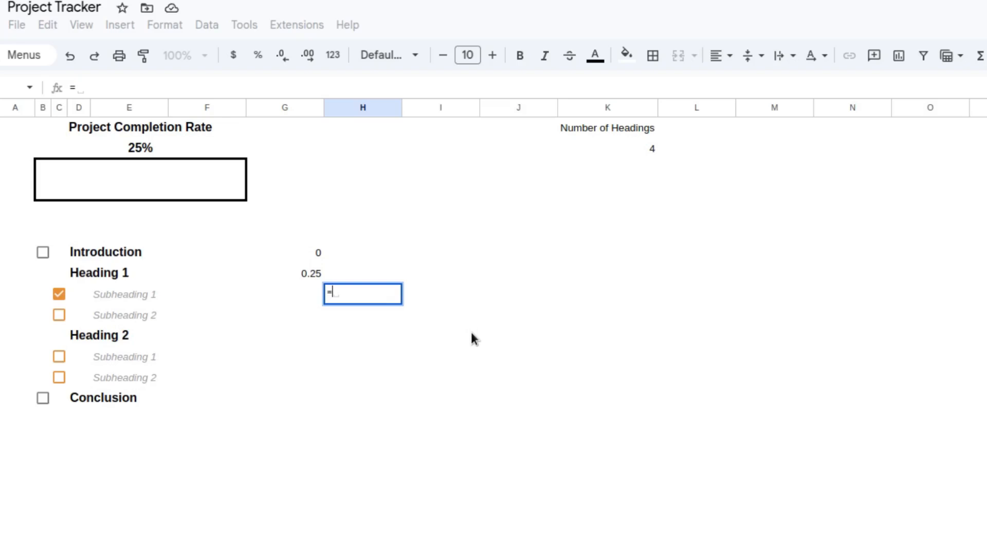
left_click(461, 304)
key("Escape")
left_click(460, 295)
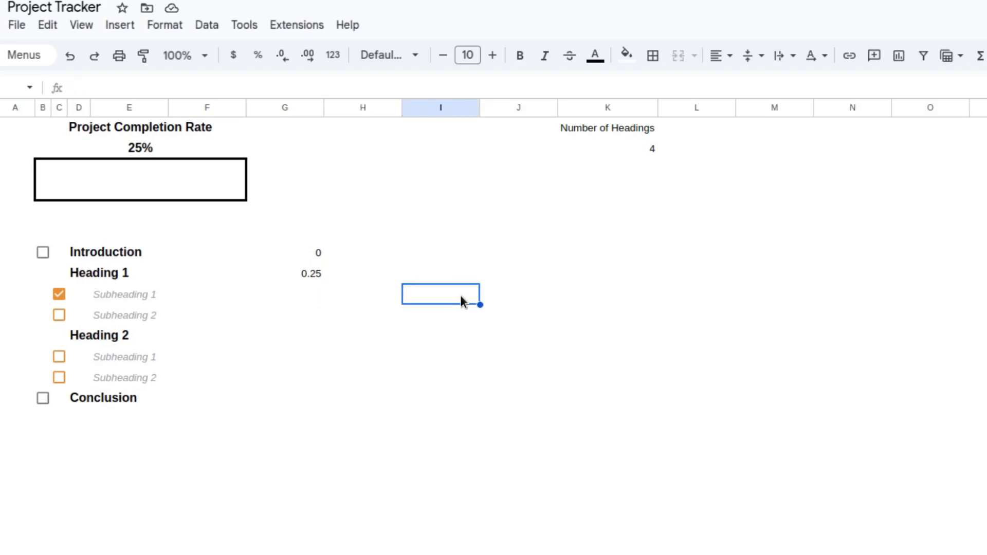
Step: Enter the column labels "Heading" in cell G6 and "Subheading" in cell H6, above the Introduction row
left_click(291, 238)
type("Heading")
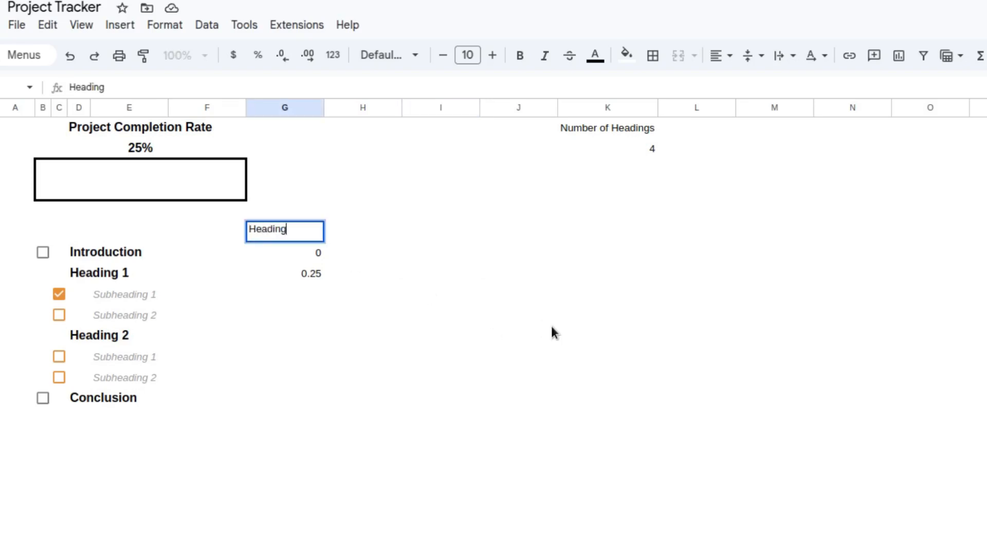
key("Tab")
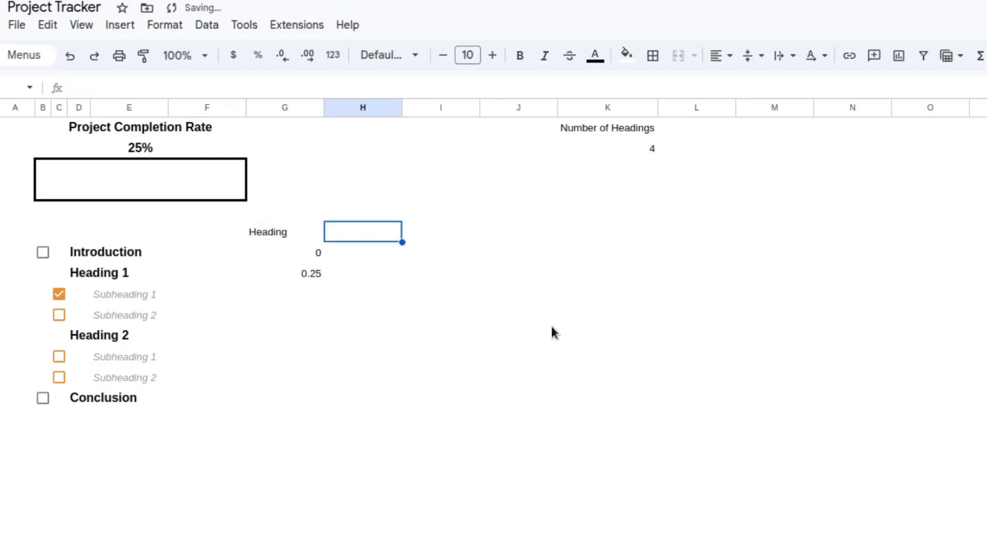
type("Subheading")
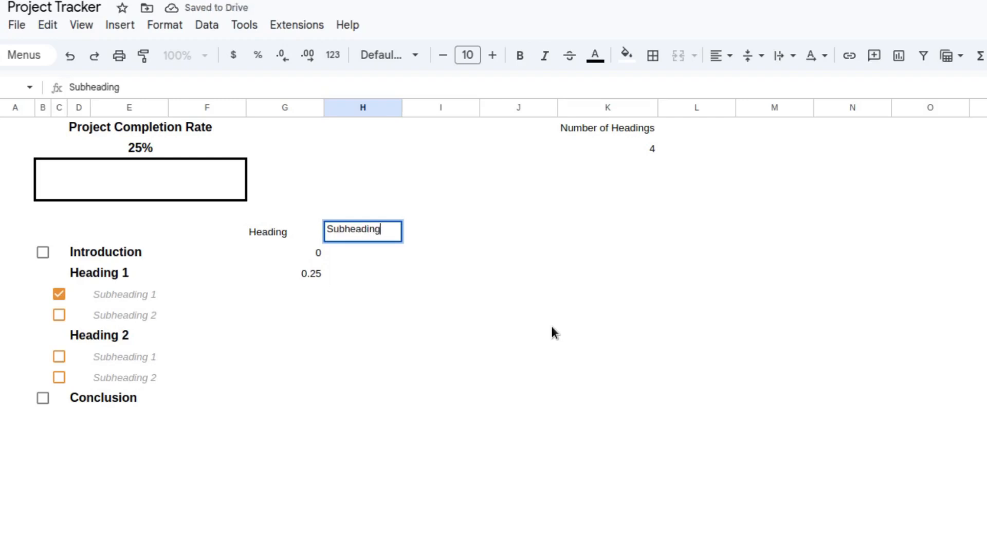
key("Return")
Step: Enter the label "Number of Blank Cells" in cell I8, in the same row as Heading 1
key("Down")
key("Down")
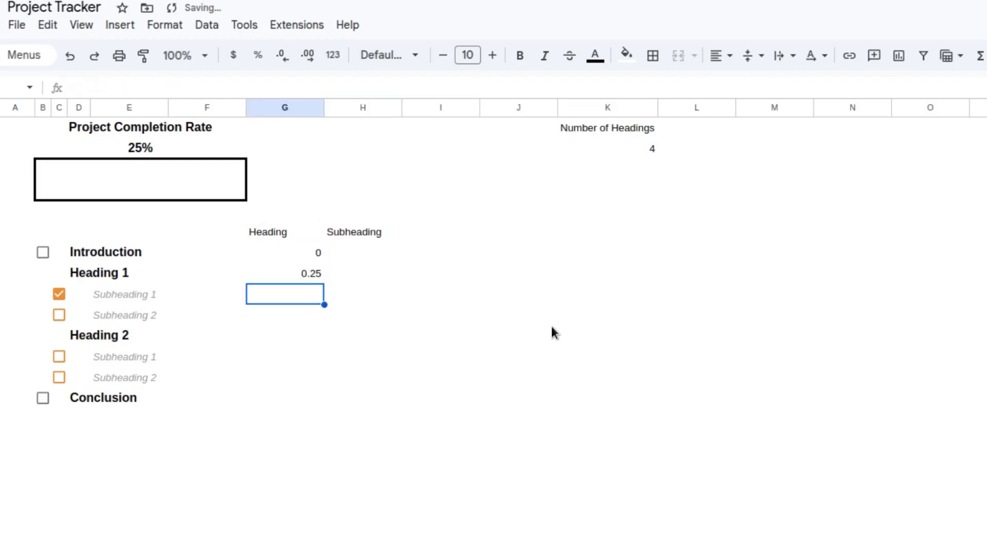
key("Right")
key("Right")
key("Right")
key("Left")
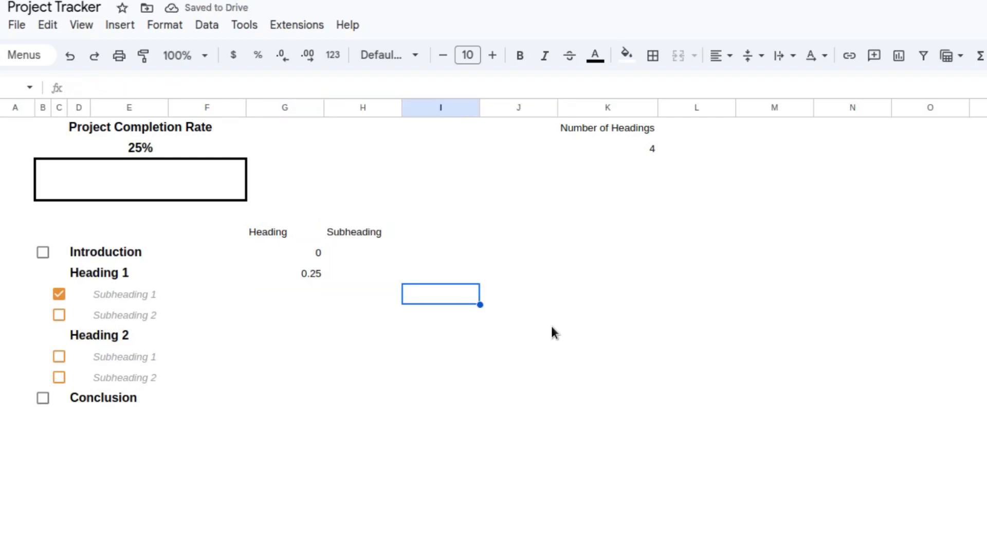
key("Up")
key("Right")
key("Left")
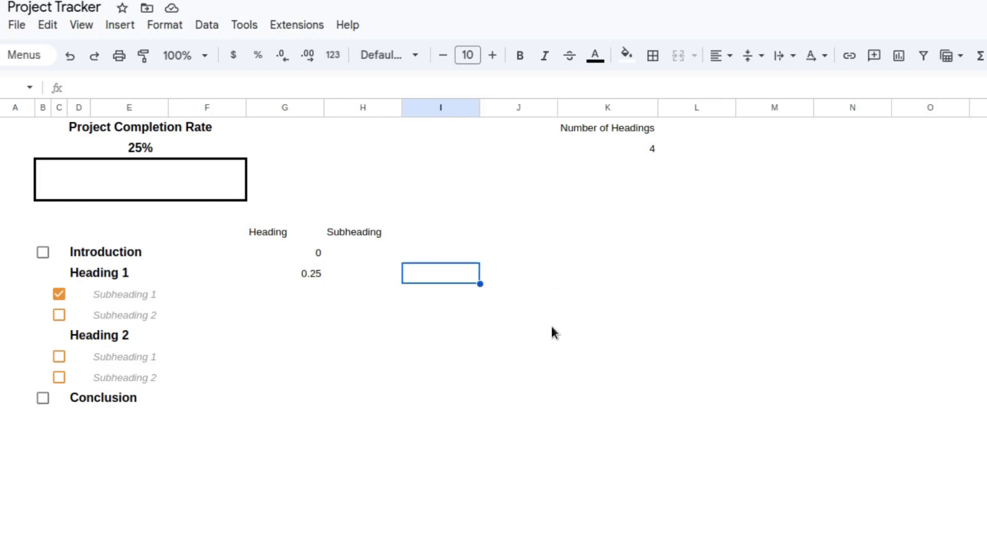
type("Number of")
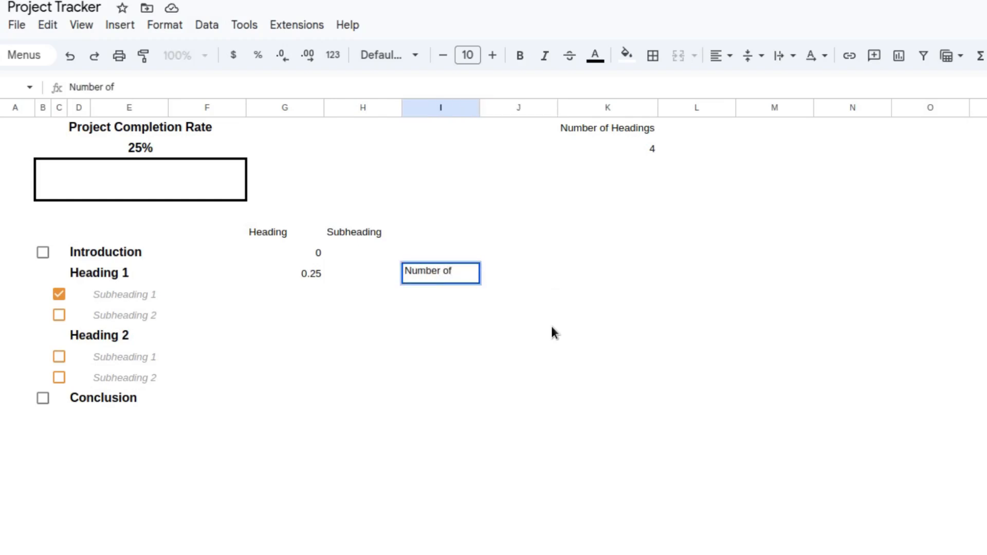
type(" Blank Cells")
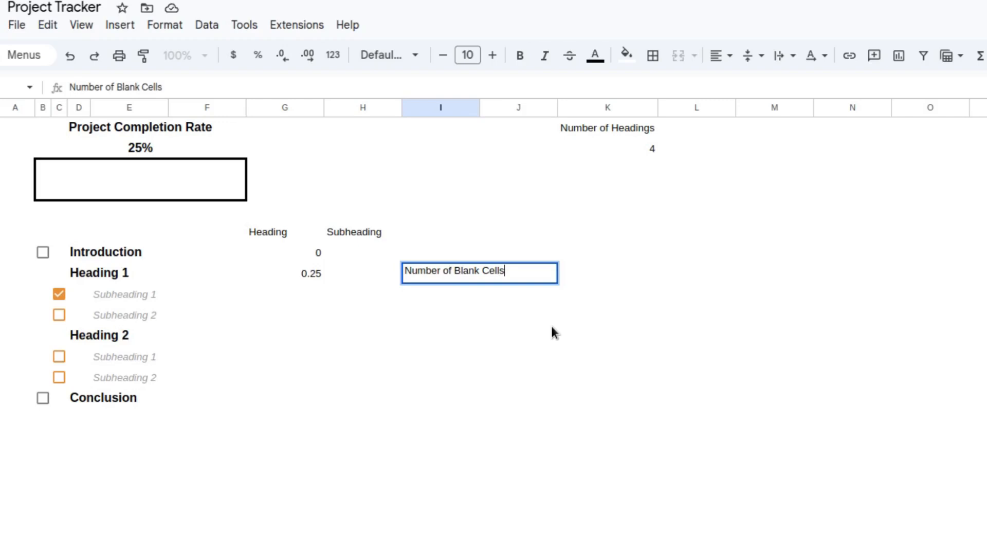
key("Return")
Step: Enter the formula =COUNTBLANK(D9:D10) in cell I9 to count the subheadings under Heading 1
type("=")
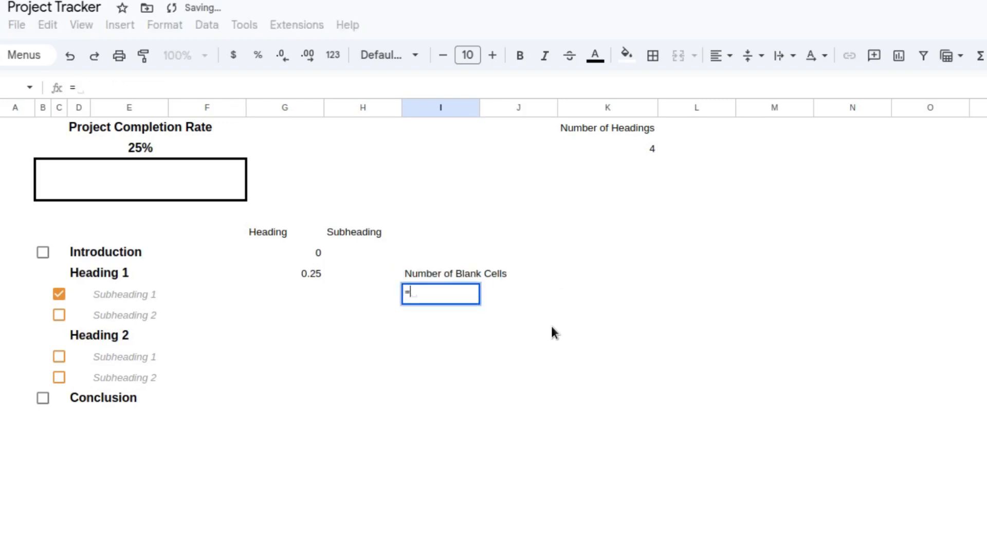
type("countblank")
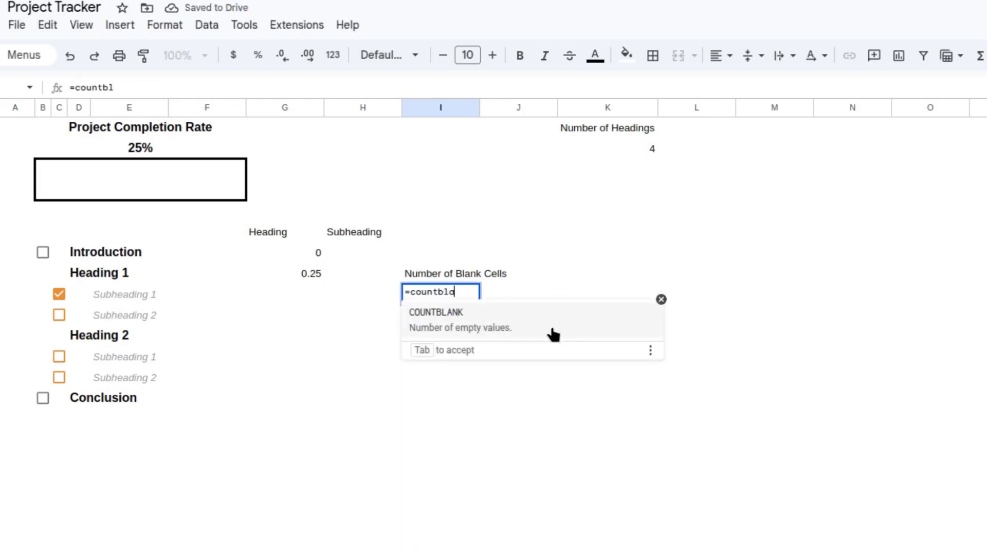
key("Tab")
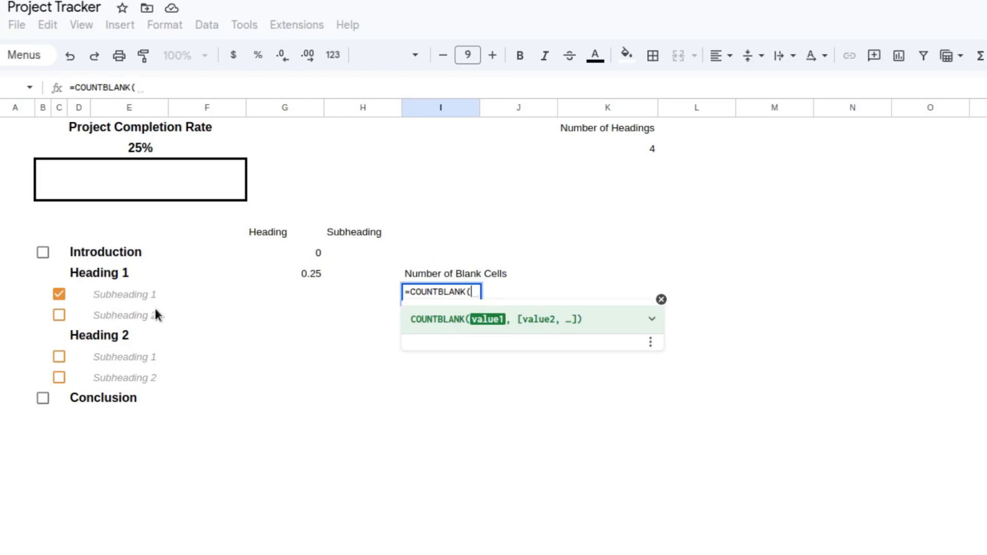
left_click_drag(75, 294, 83, 323)
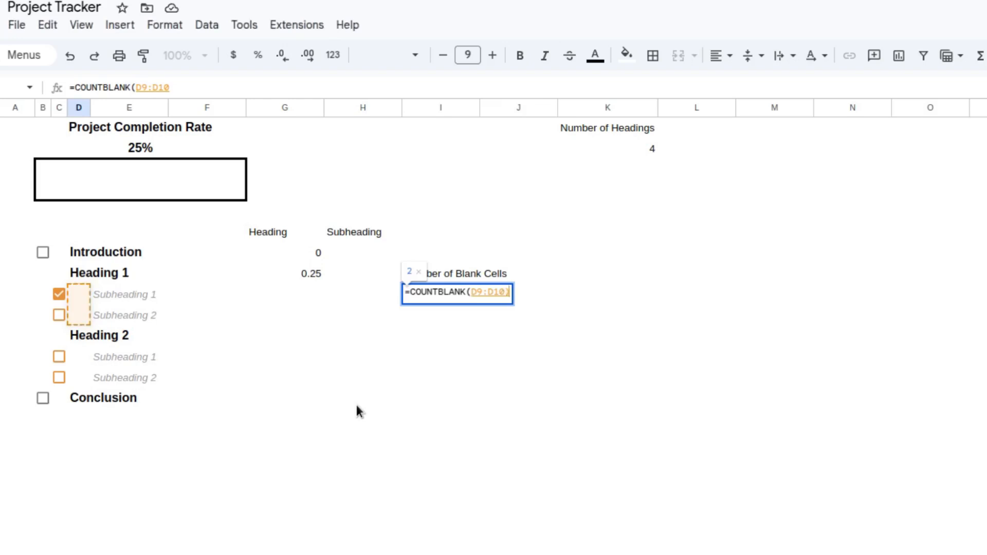
type(")")
key("Return")
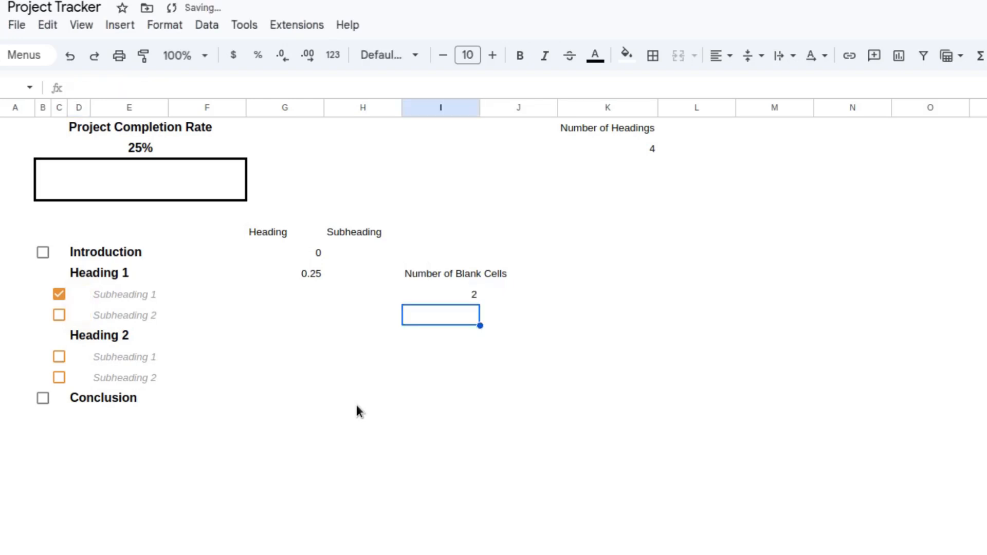
Step: Enter the formula =G8/I9 in cell H9 to split Heading 1's weight among its subheadings
left_click(343, 296)
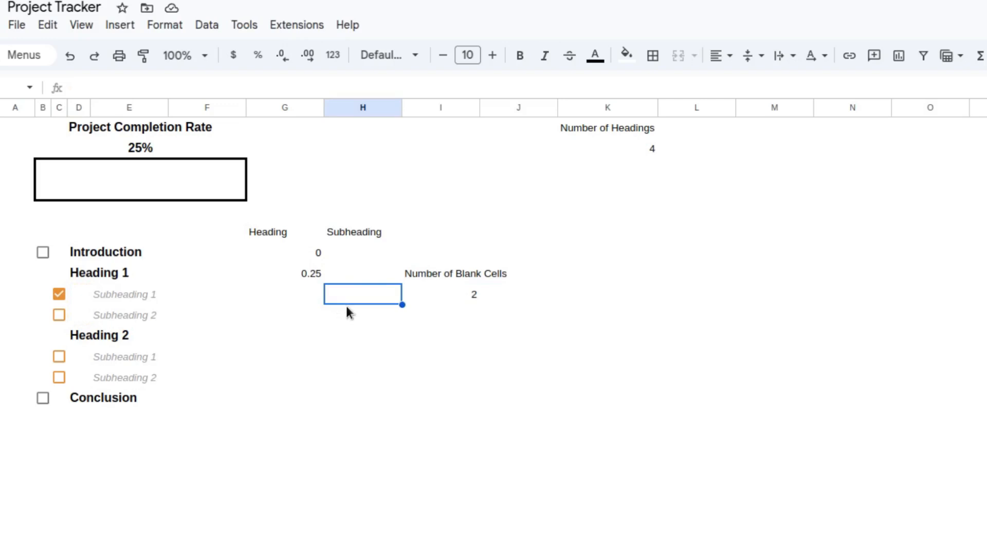
type("=")
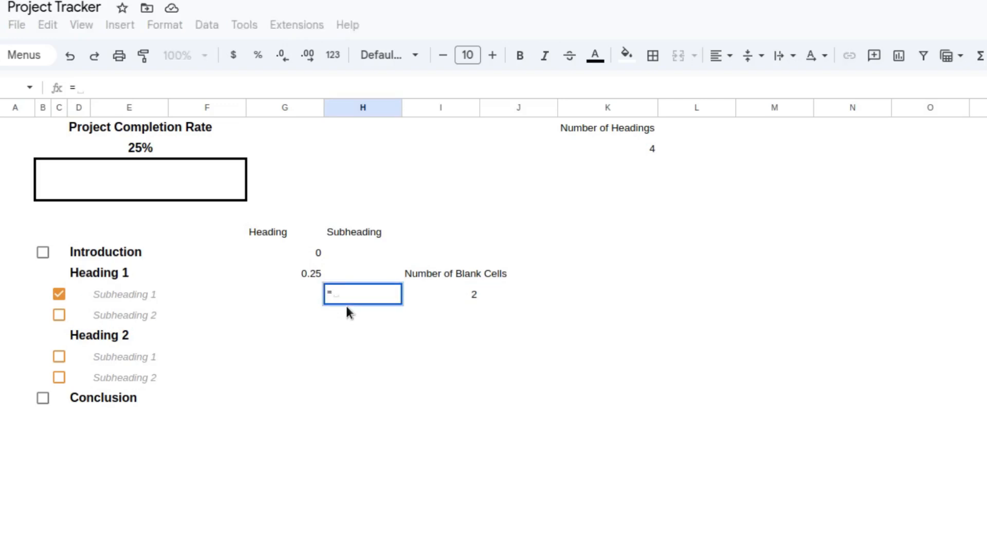
left_click(311, 276)
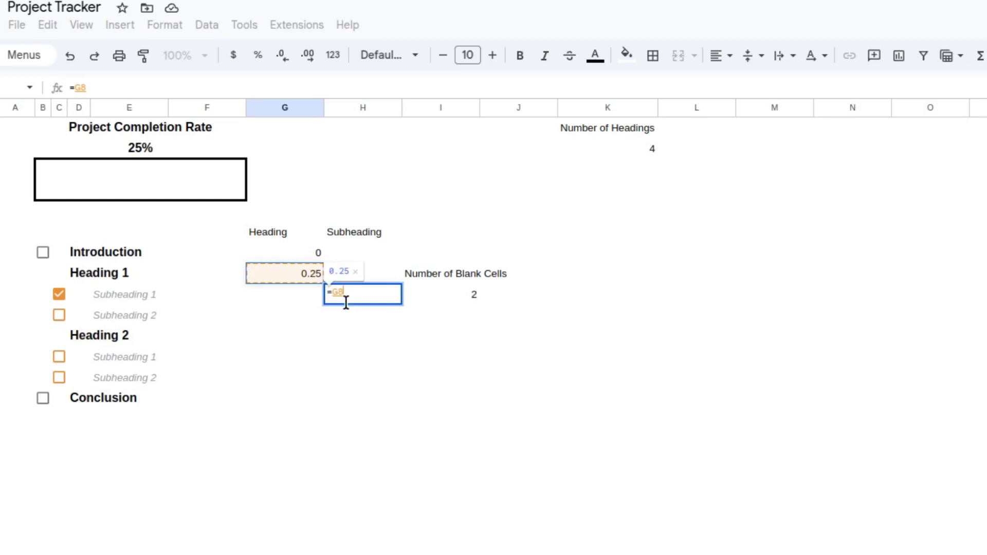
type("/")
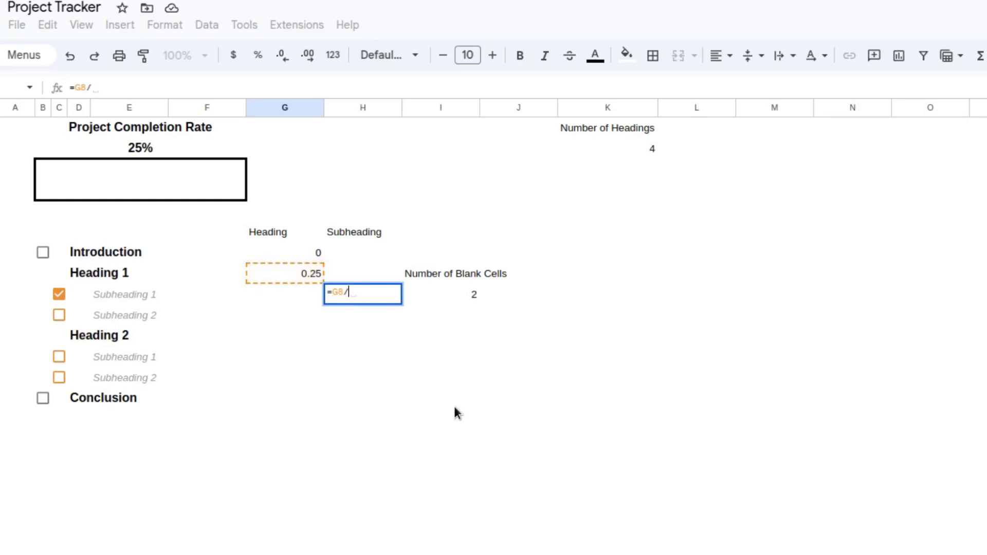
left_click(462, 297)
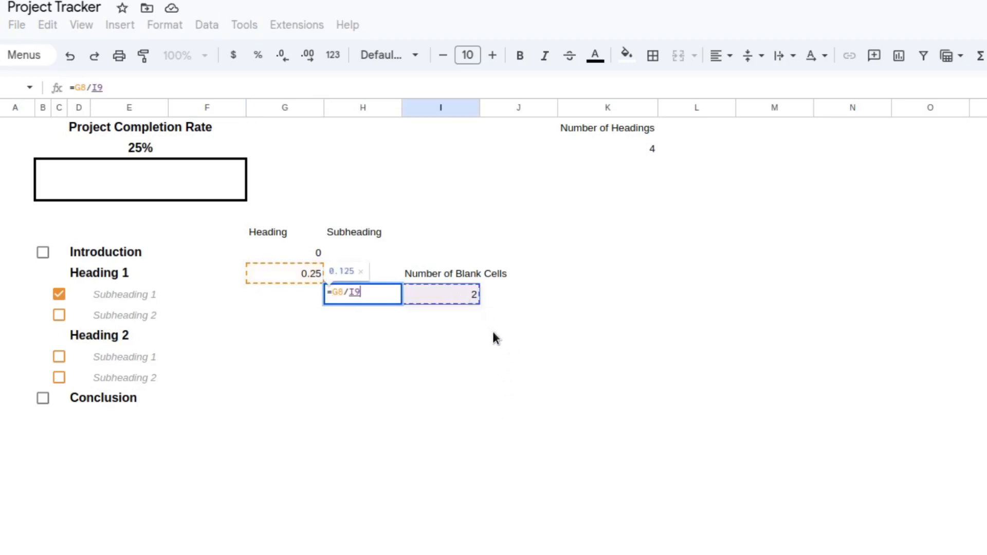
key("Return")
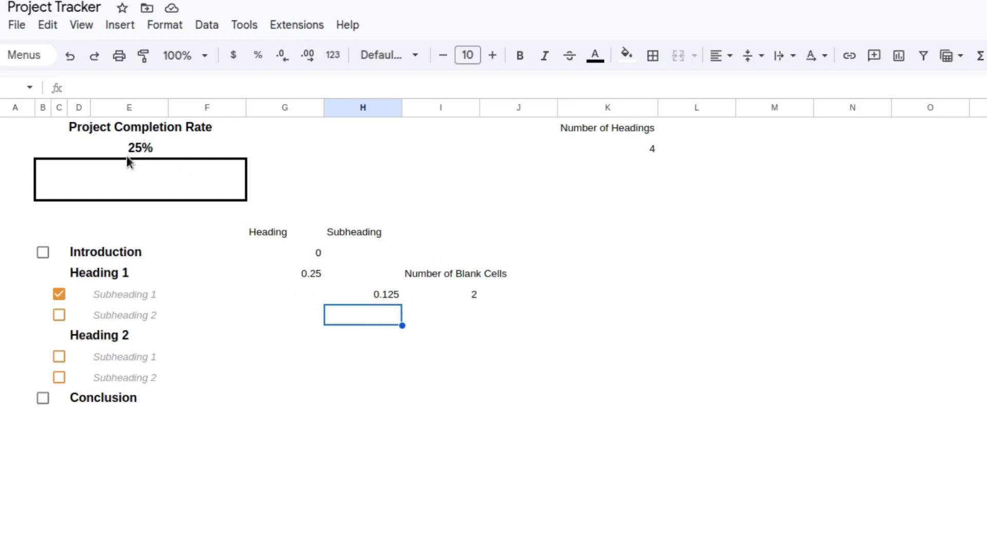
Step: Copy the expression COUNTBLANK(D9:D10) from the formula in cell I9, leaving that cell unchanged
left_click(481, 380)
left_click(377, 294)
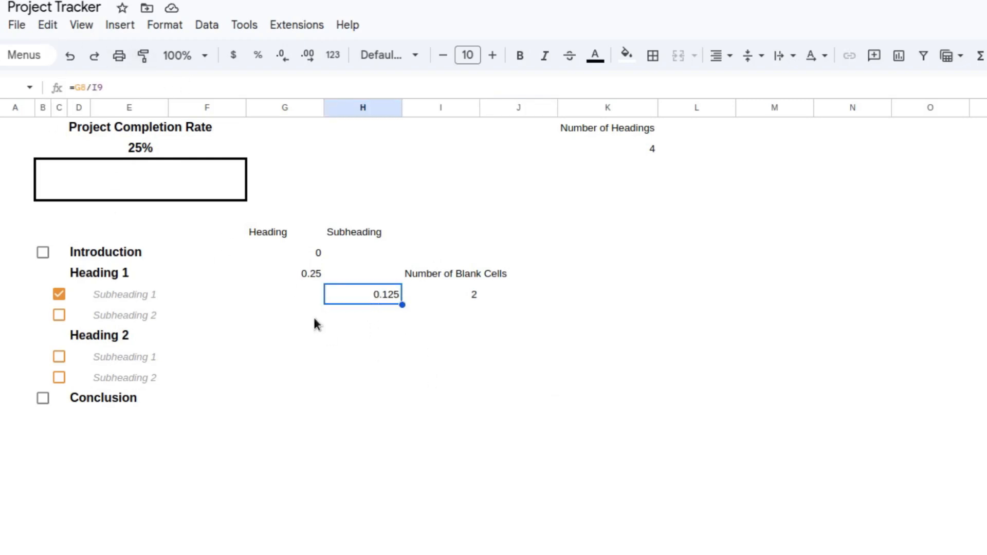
left_click(294, 277)
left_click(384, 296)
left_click(466, 297)
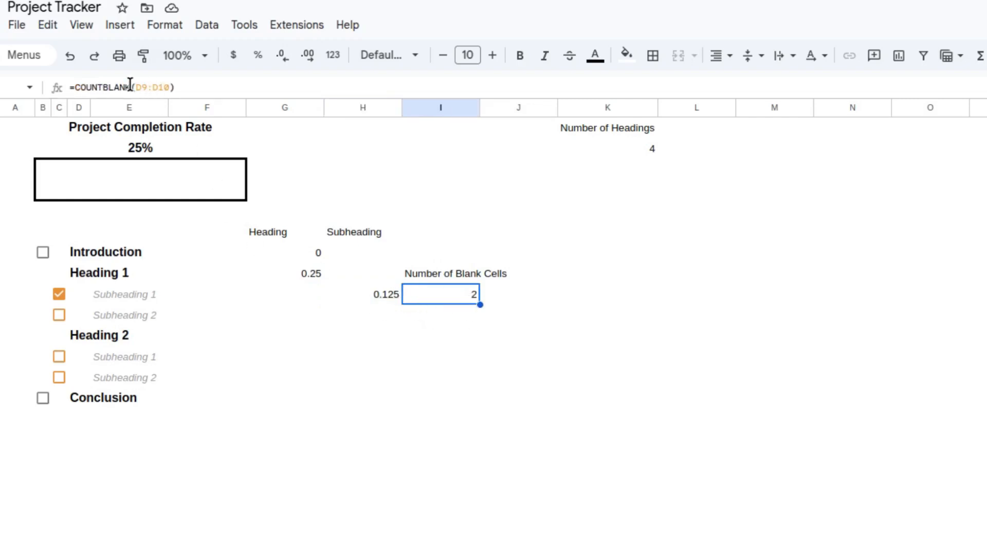
left_click_drag(76, 86, 204, 108)
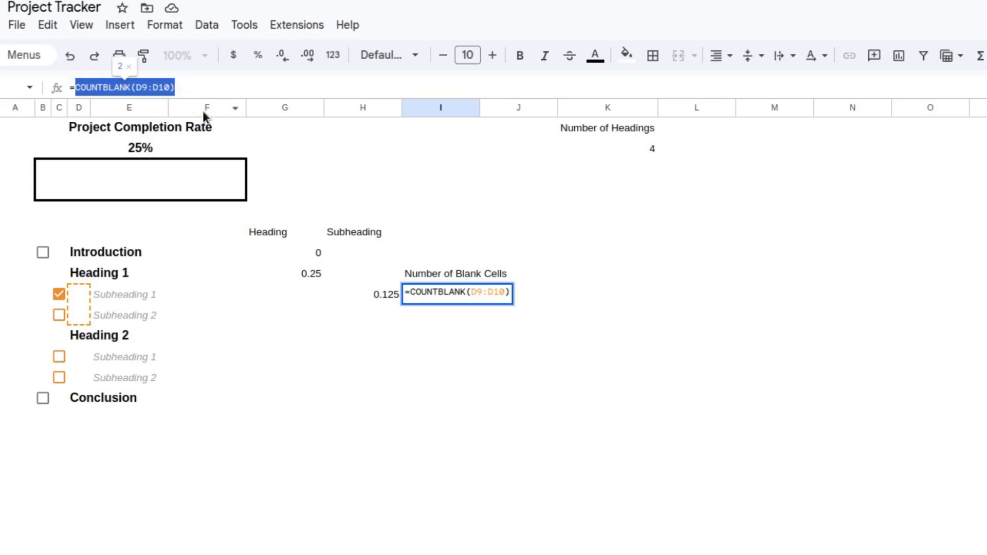
key("Escape")
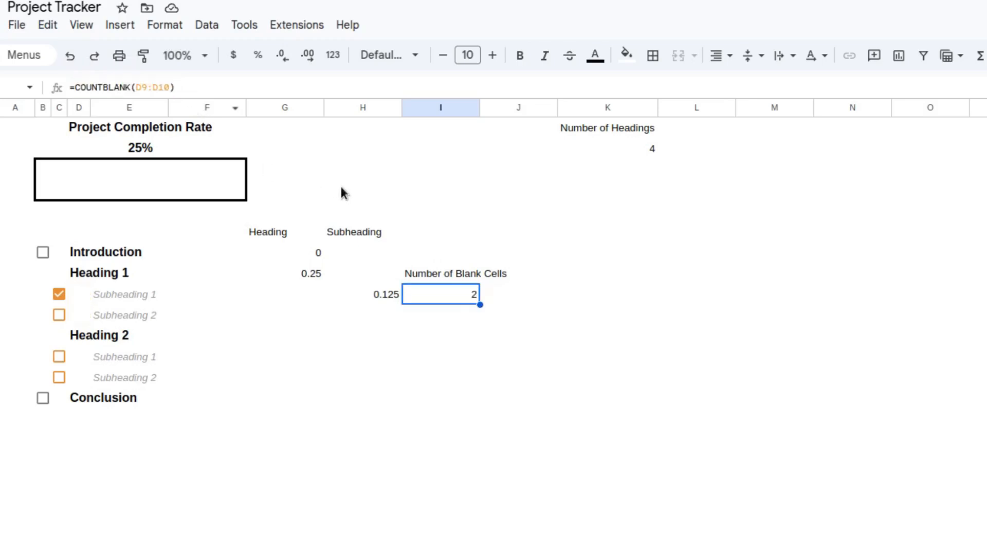
Step: Replace the I9 reference in cell H9's formula with COUNTBLANK(D9:D10), making it =G8/COUNTBLANK(D9:D10)
left_click(363, 294)
double_click(376, 293)
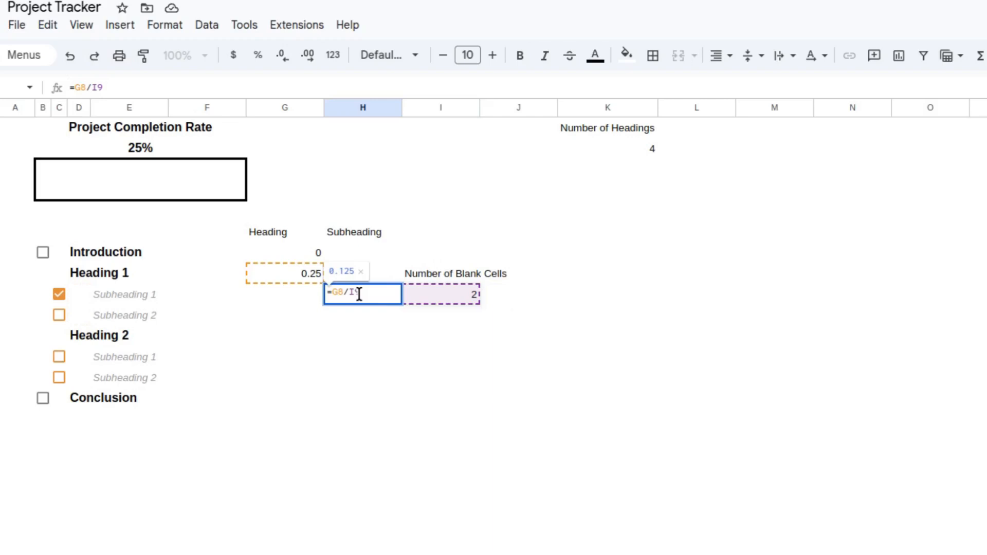
key("BackSpace")
key("BackSpace")
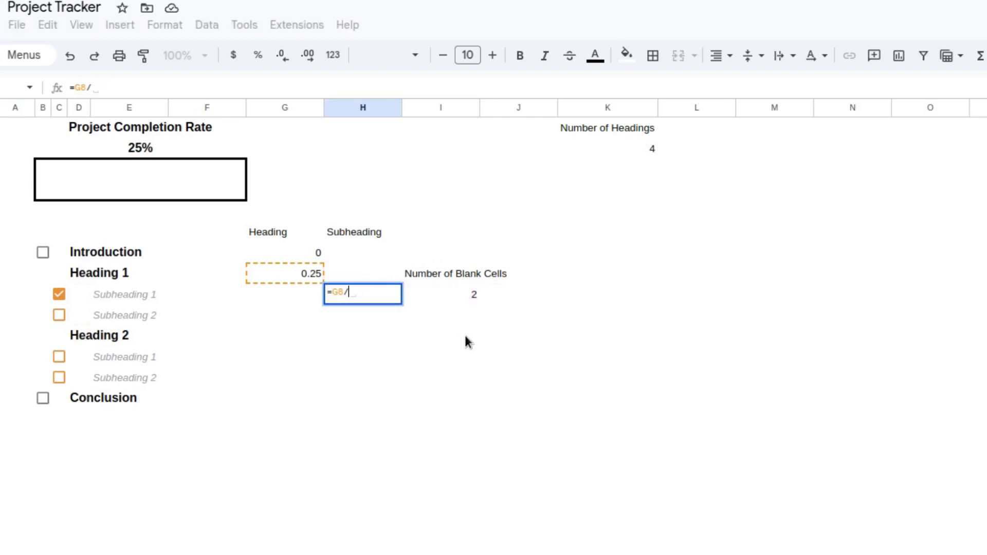
type("COUNTBLANK(D9:D10)")
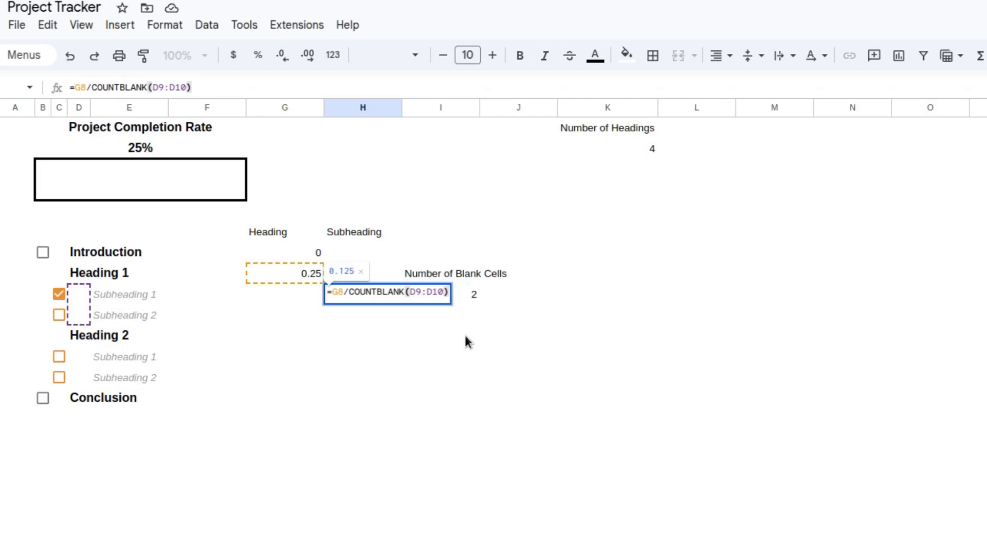
key("Return")
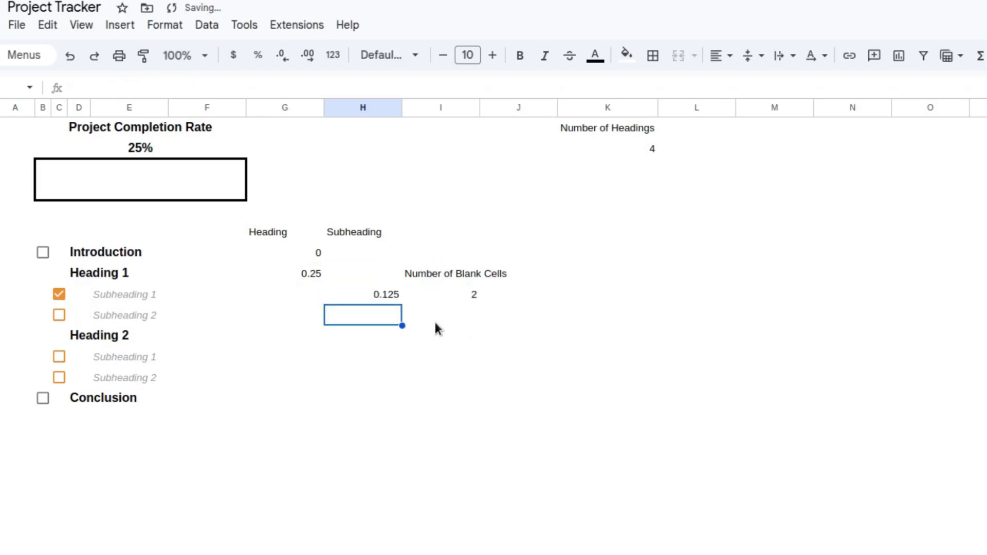
Step: Replace the fixed weight for Heading 1 in cell G8 with the formula =1/$K$2
left_click(374, 300)
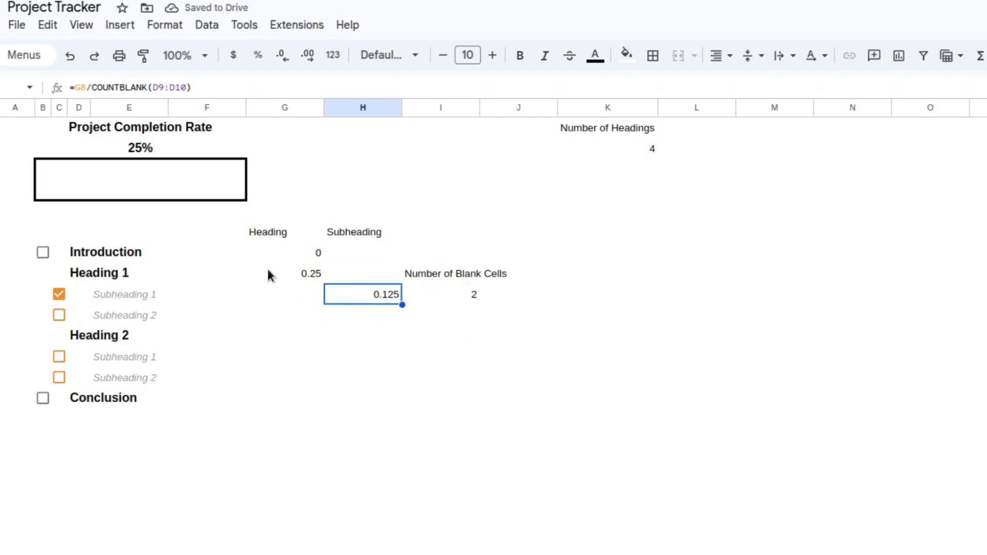
left_click(310, 277)
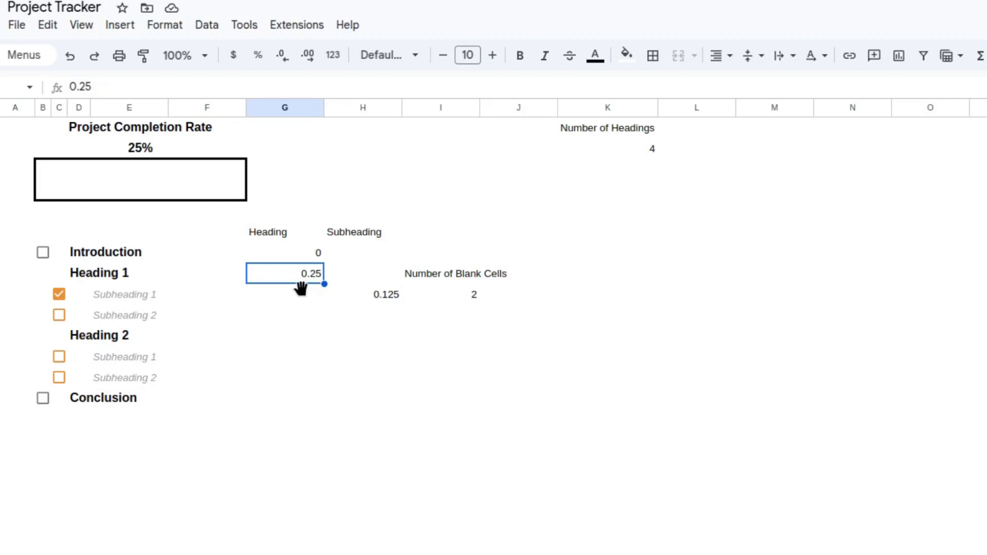
key("Up")
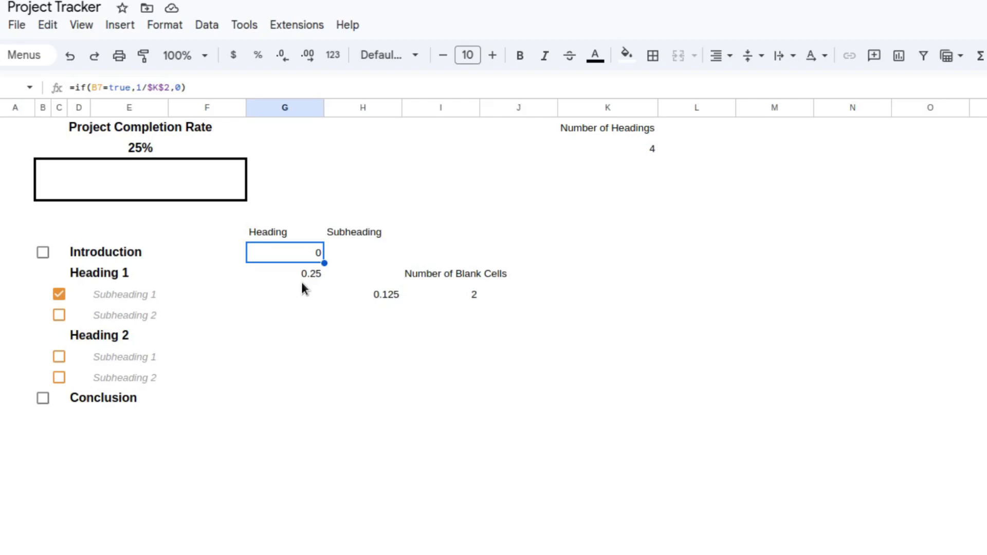
key("Down")
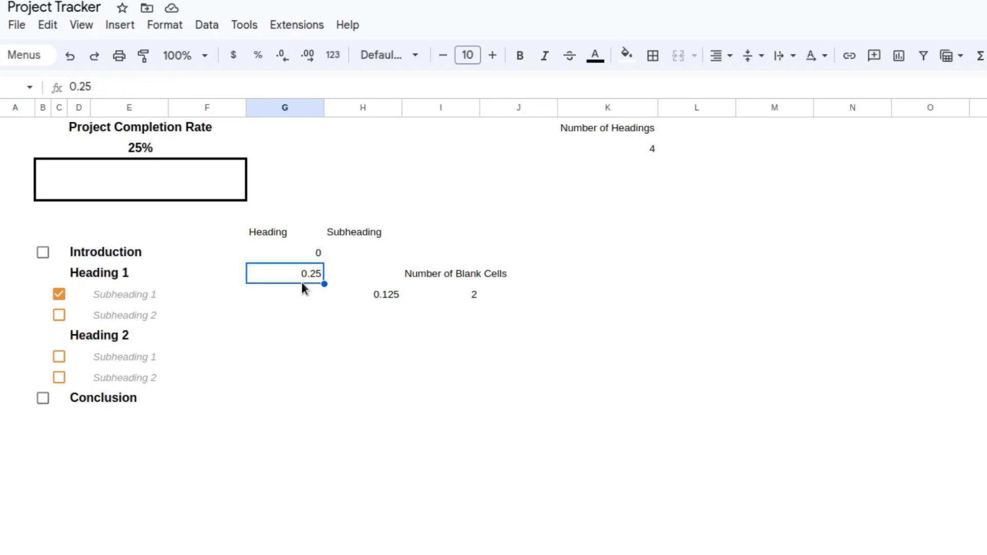
type("=1/")
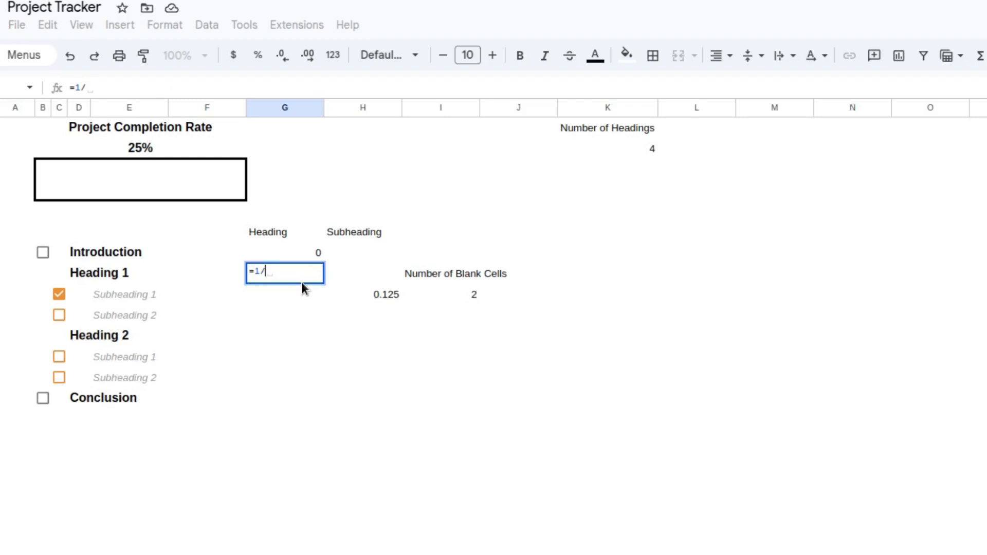
type("K2")
key("F4")
key("Return")
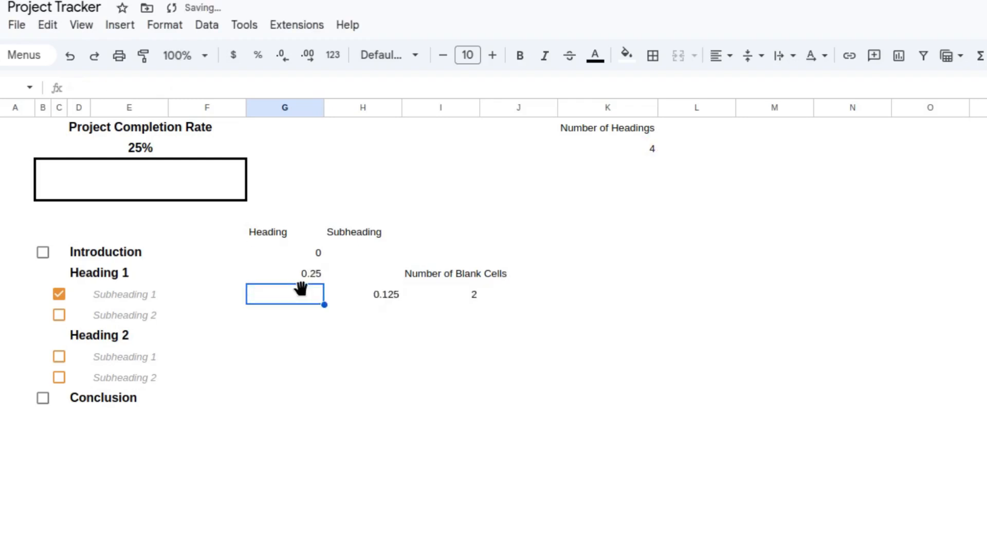
Step: Copy the expression 1/$K$2 from the formula in cell G8 without altering the cell
left_click(304, 282)
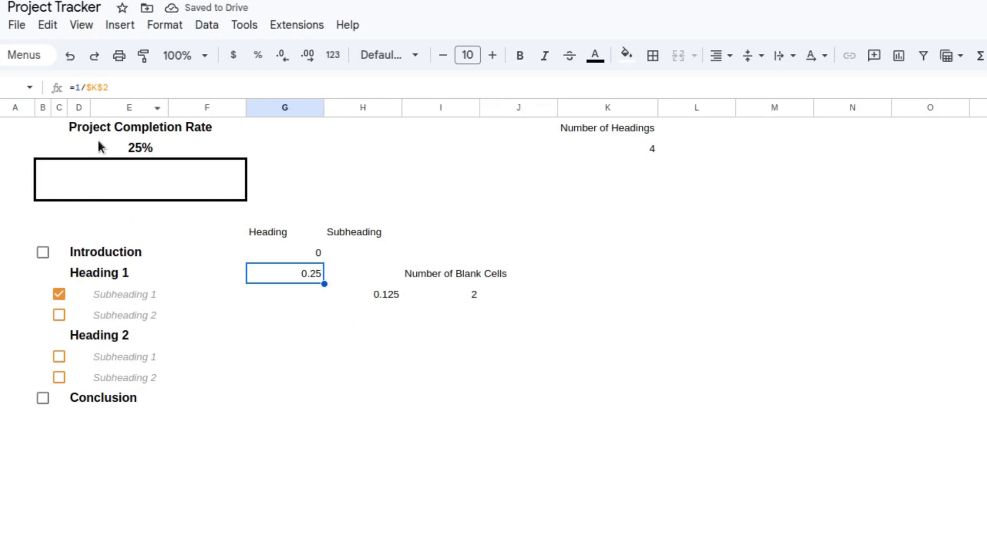
left_click(72, 86)
left_click(126, 85, "shift")
key("Escape")
Step: Replace the G8 reference in cell H9's formula with the bracketed expression, making it =(1/$K$2)/COUNTBLANK(D9:D10)
left_click(380, 292)
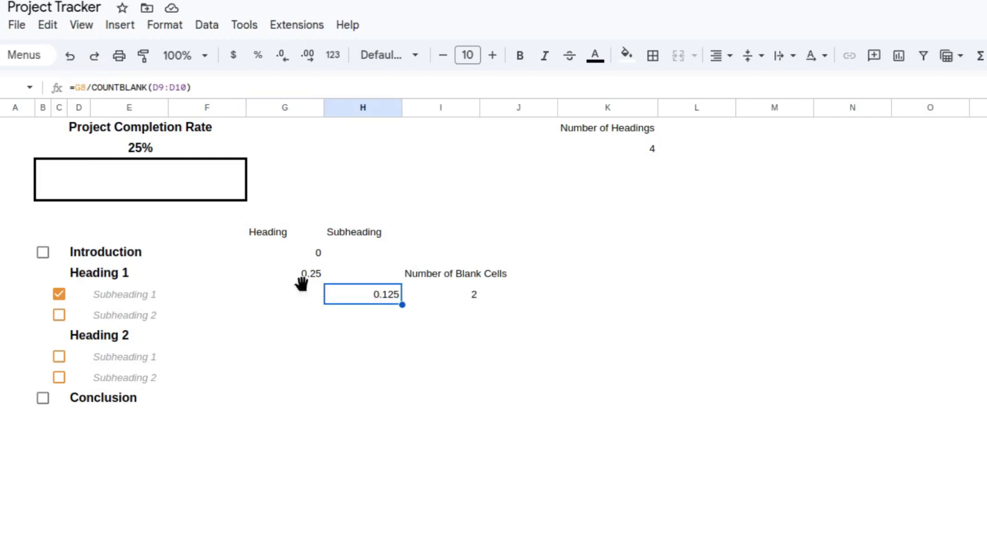
left_click(83, 86)
key("BackSpace")
key("BackSpace")
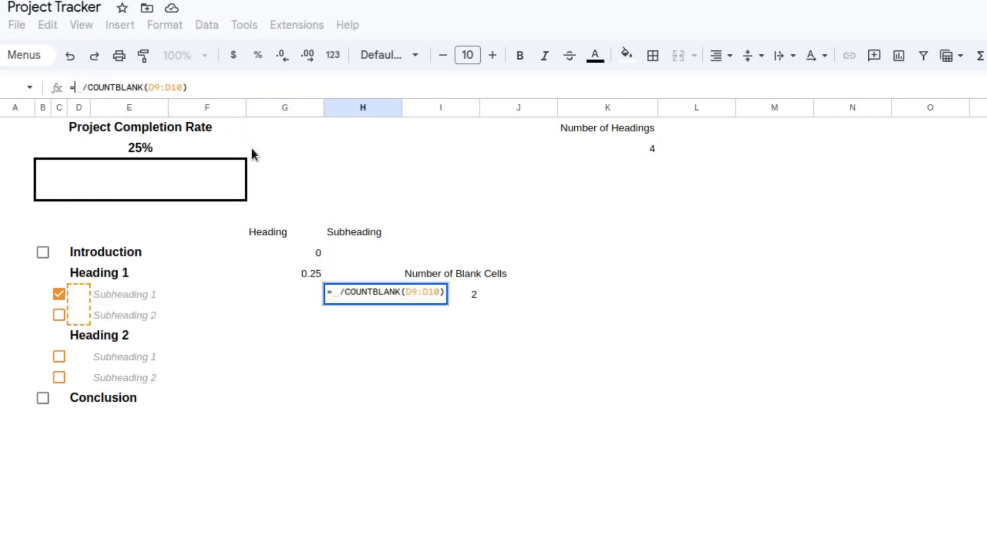
type("1/$K$2")
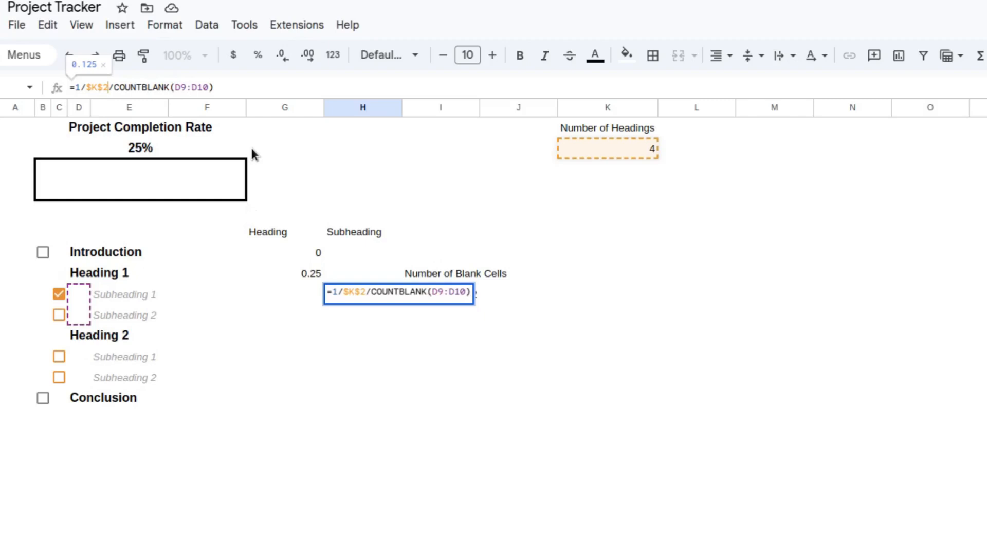
type(")")
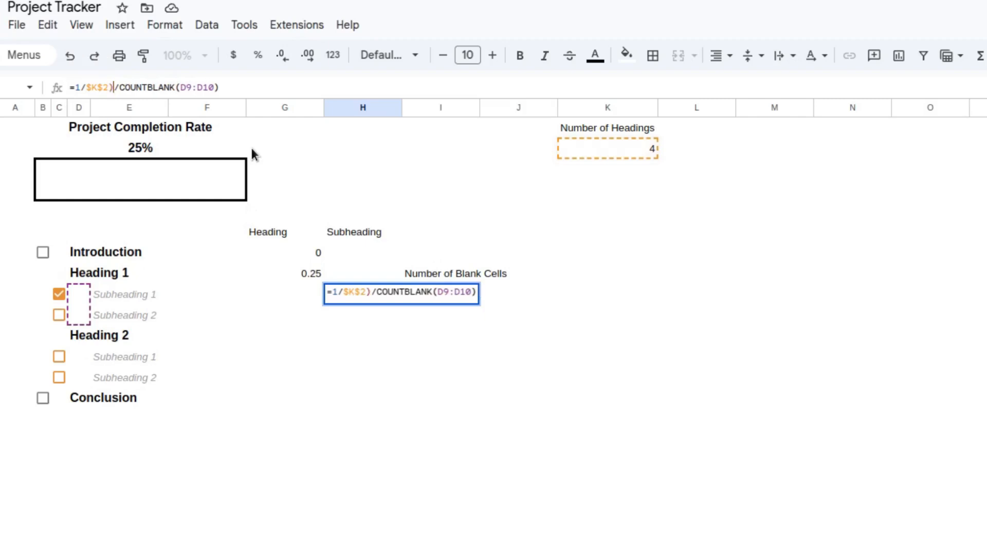
key("Left")
key("Left")
key("Left")
key("Left")
key("Left")
key("Left")
key("Left")
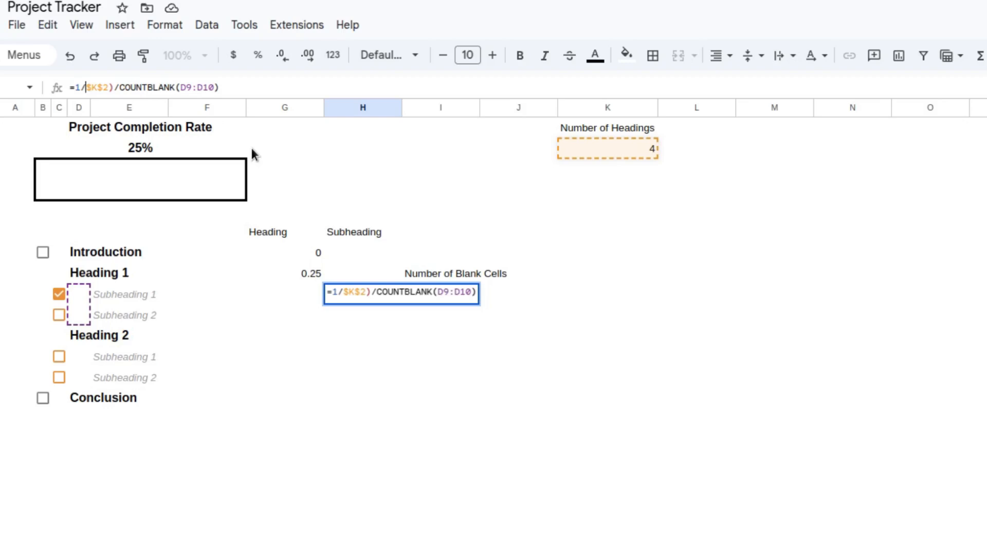
type("(")
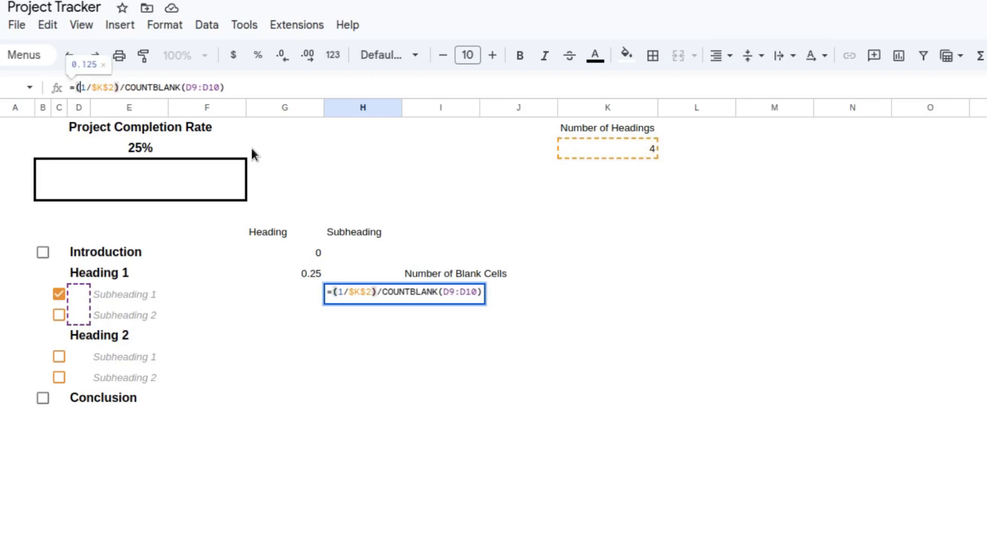
key("Return")
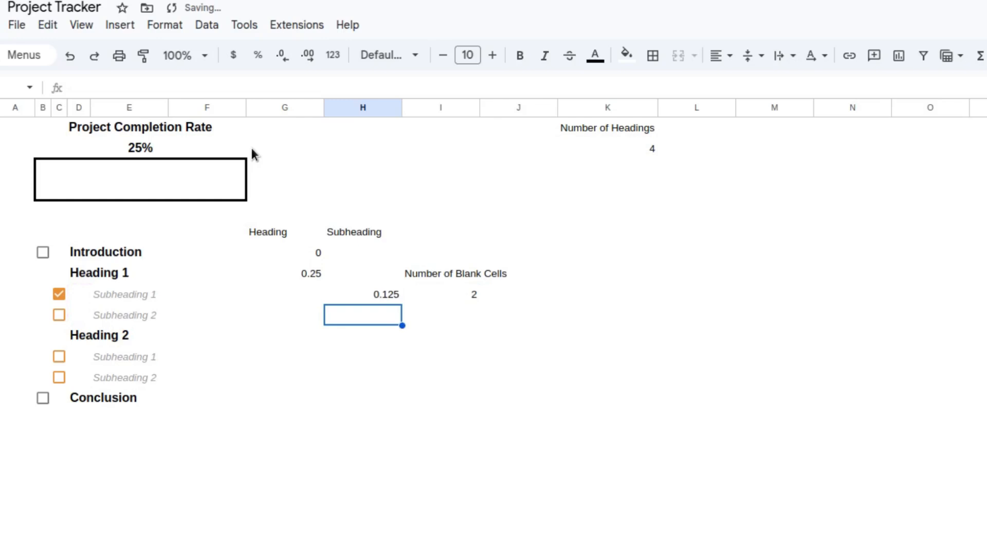
Step: Clear the heading weight formula from cell G8 beside Heading 1
key("Up")
key("Left")
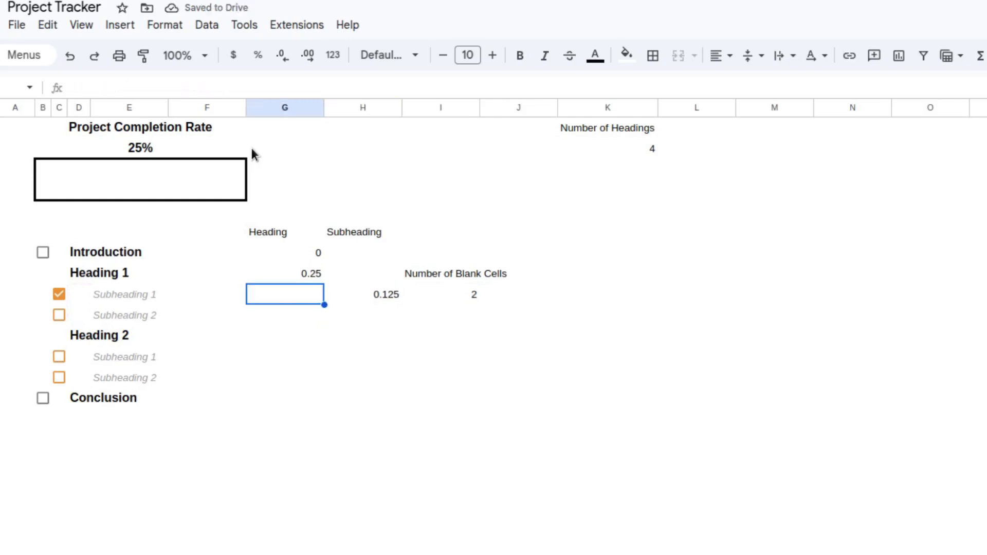
key("Up")
key("Up")
key("Down")
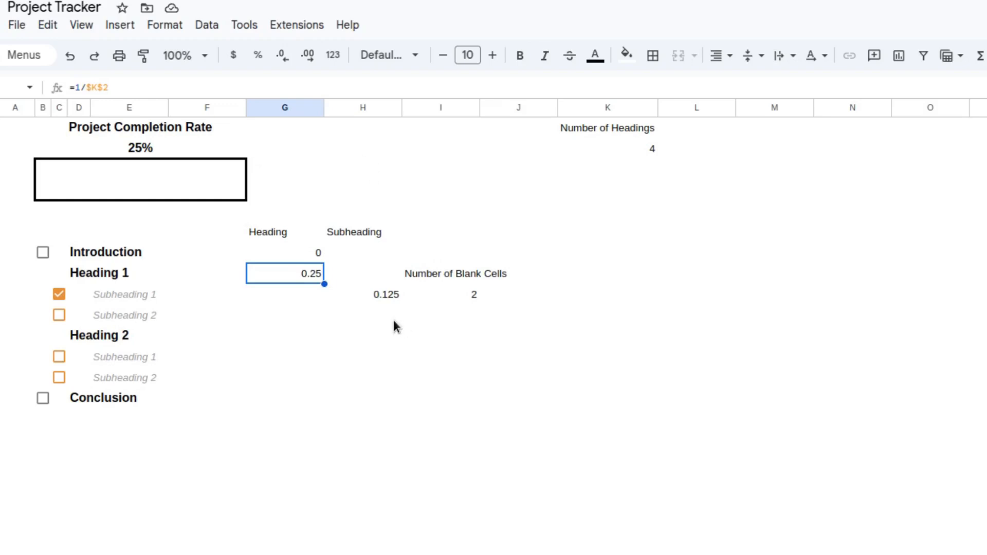
key("Delete")
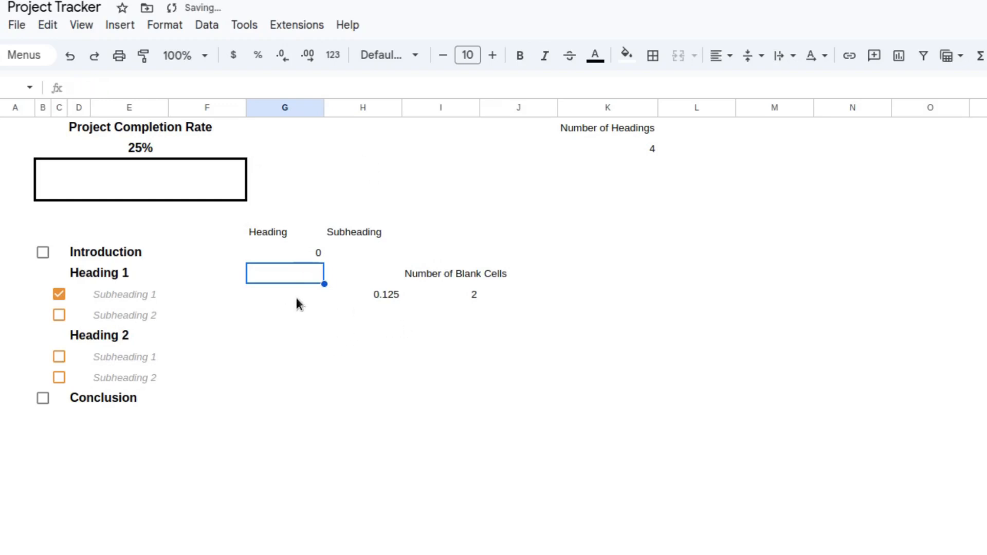
Step: Make the COUNTBLANK range in cell H9 absolute, so the formula reads =(1/$K$2)/COUNTBLANK($D$9:$D$10)
left_click(385, 295)
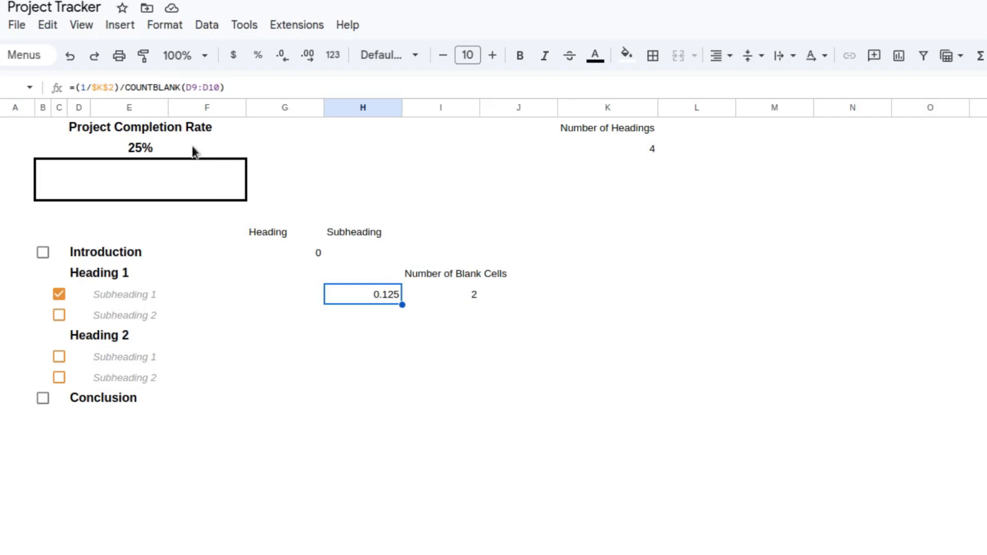
left_click(195, 85)
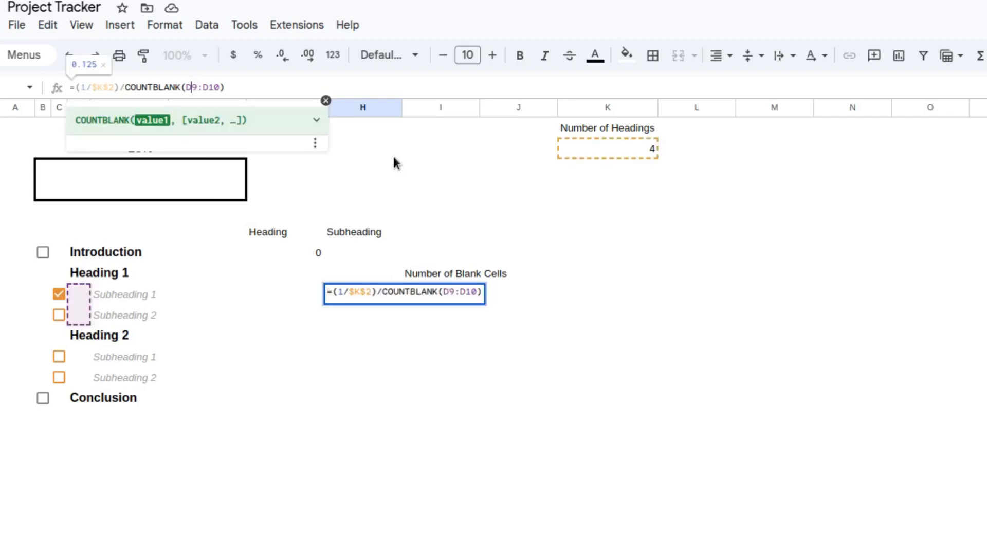
key("F4")
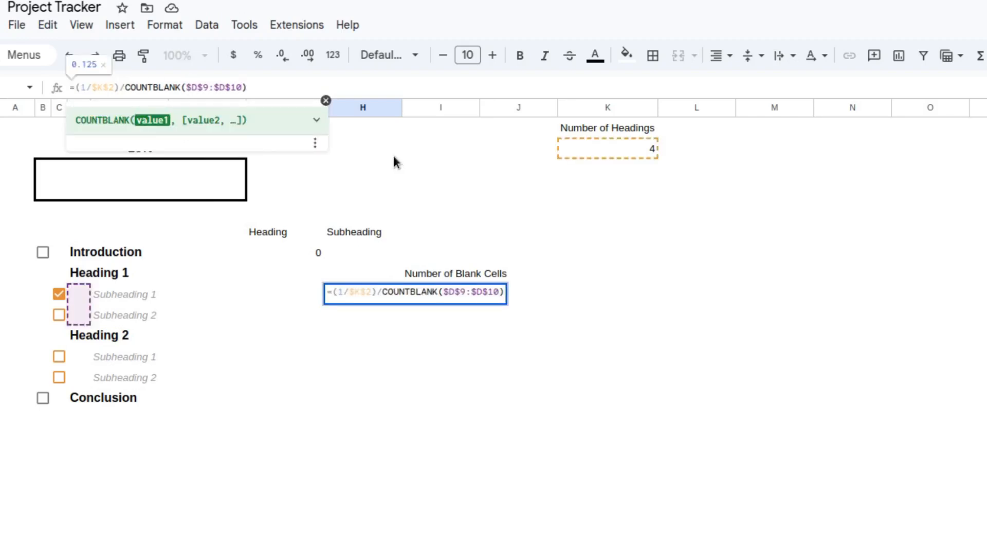
key("Return")
key("Up")
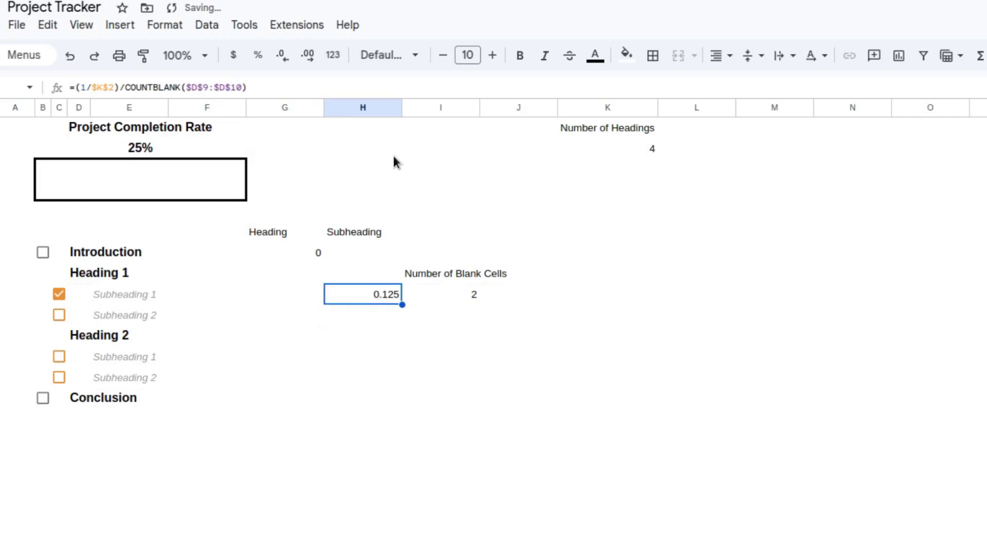
Step: Copy the weight formula from H9 into H10 and tick the checkbox for Subheading 2 under Heading 1
key("ctrl+c")
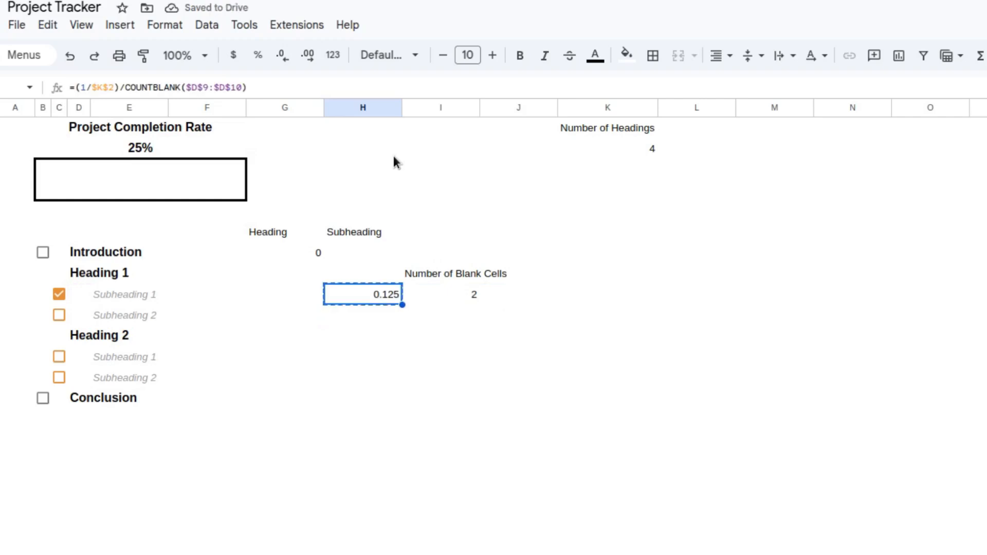
key("Down")
key("ctrl+v")
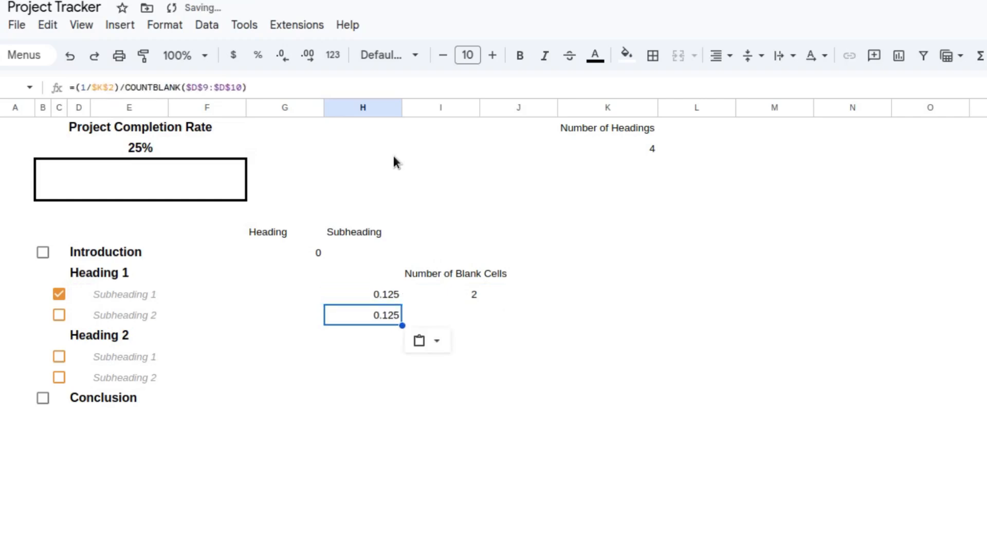
left_click(59, 315)
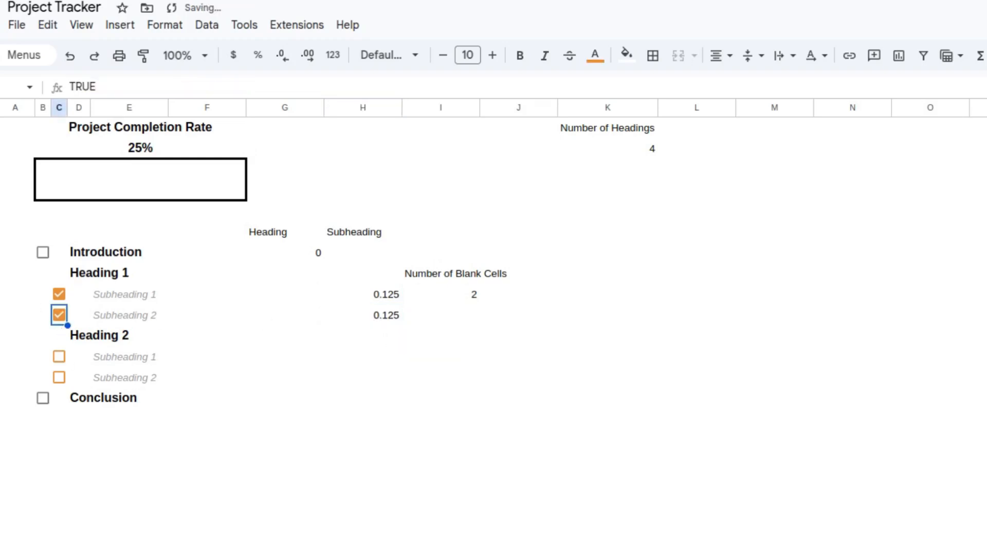
left_click(375, 317)
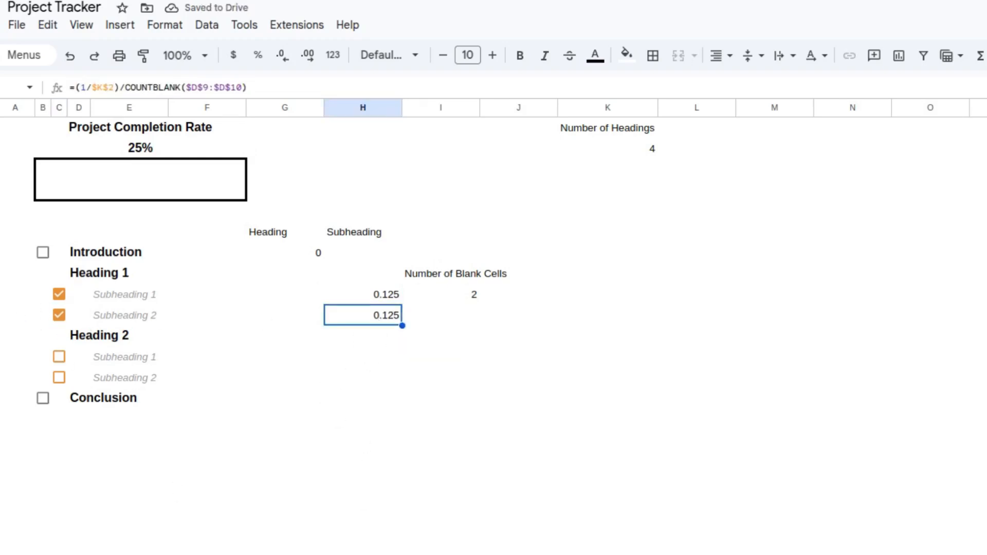
Step: Insert a row below Subheading 2 of Heading 1 and check the COUNTBLANK range in cell I9
right_click(5, 315)
left_click(47, 439)
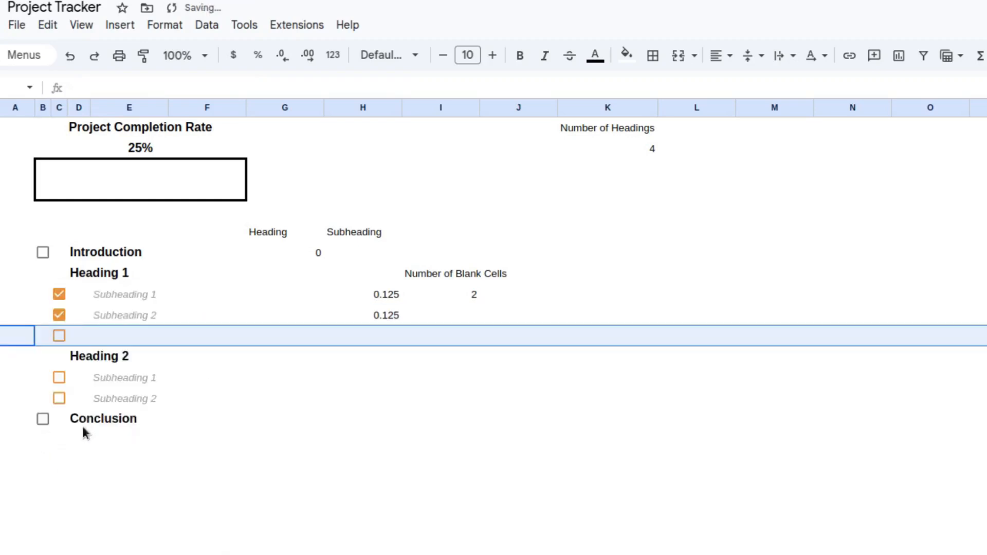
left_click(388, 336)
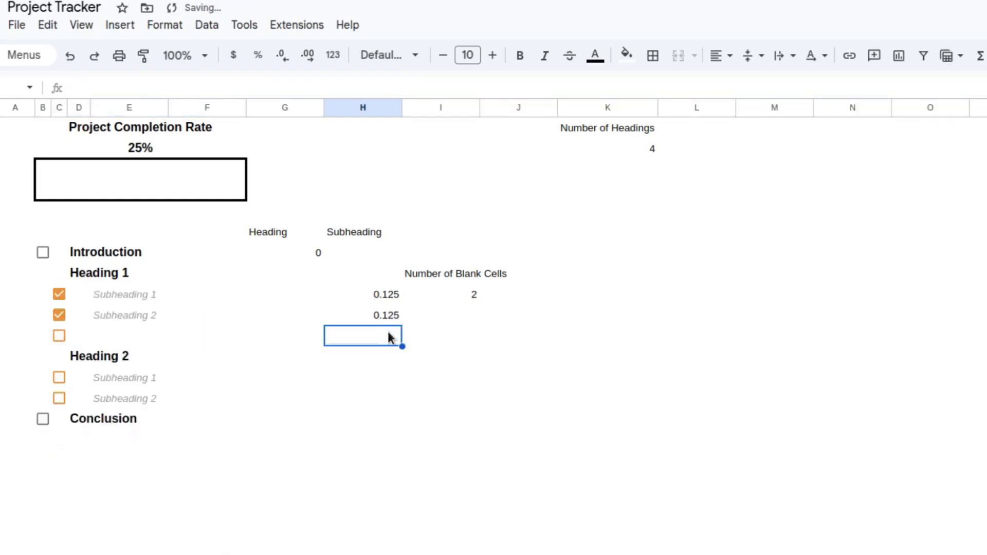
left_click(466, 294)
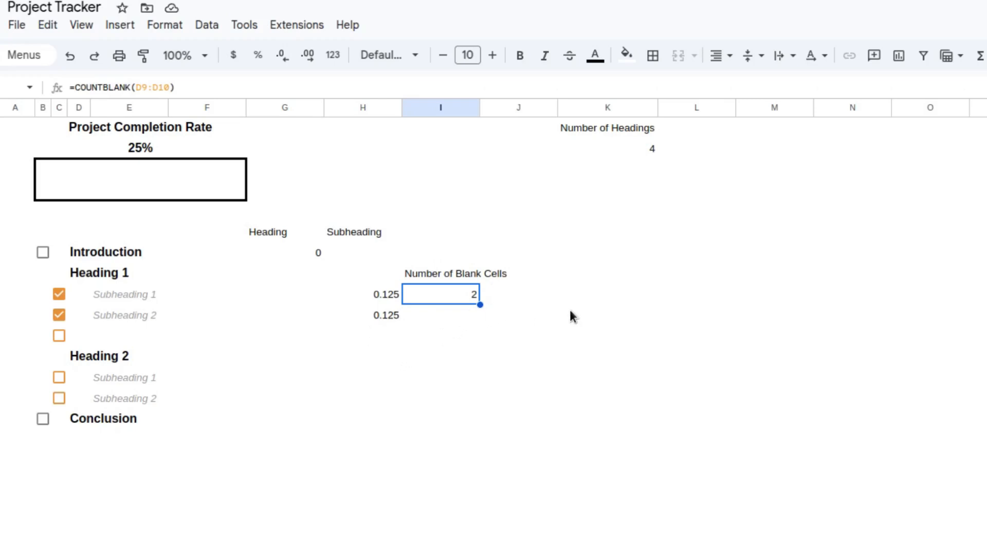
left_click(549, 292)
left_click(586, 297)
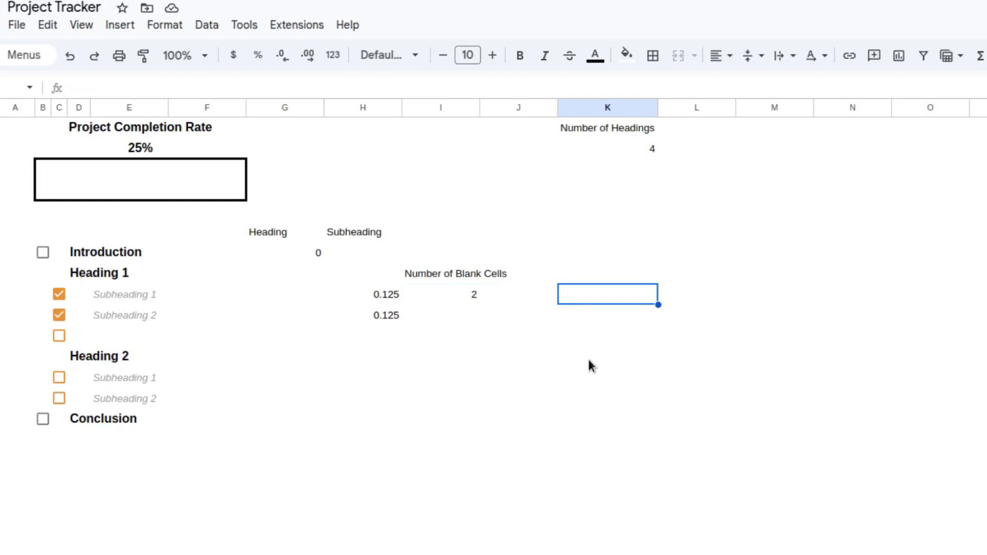
Step: Insert another row below row 11, plus two more rows below rows 11 and 12
right_click(2, 337)
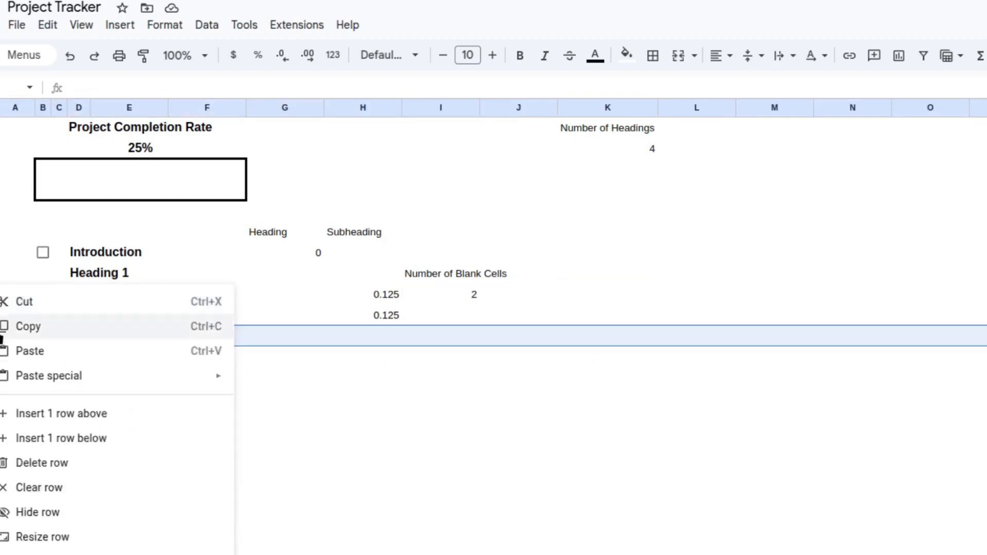
left_click(96, 436)
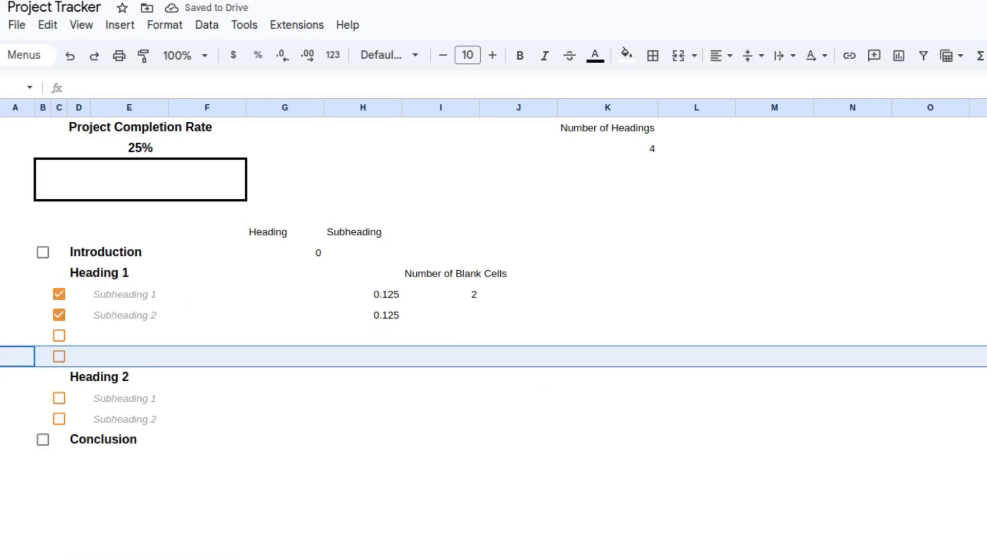
left_click_drag(1, 336, 1, 352)
right_click(1, 352)
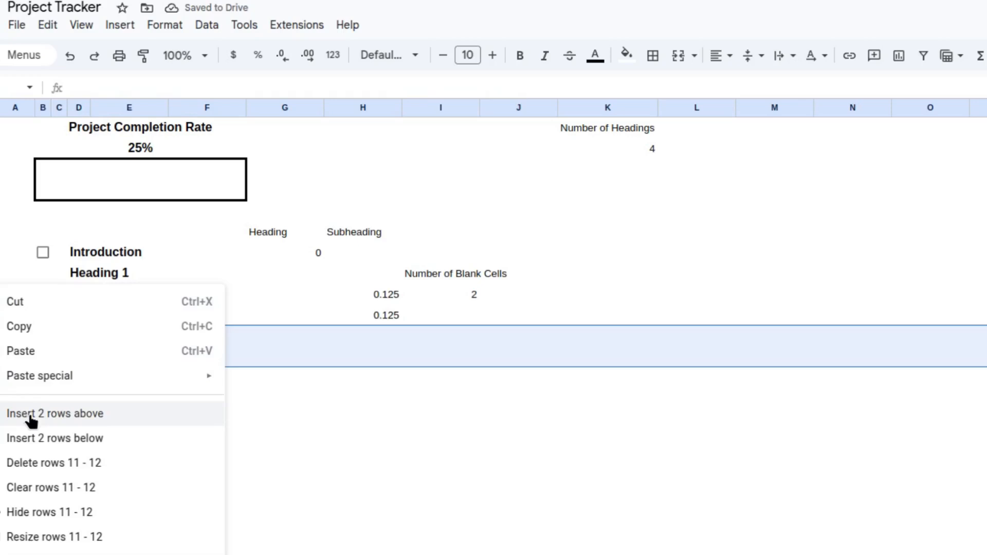
left_click(34, 440)
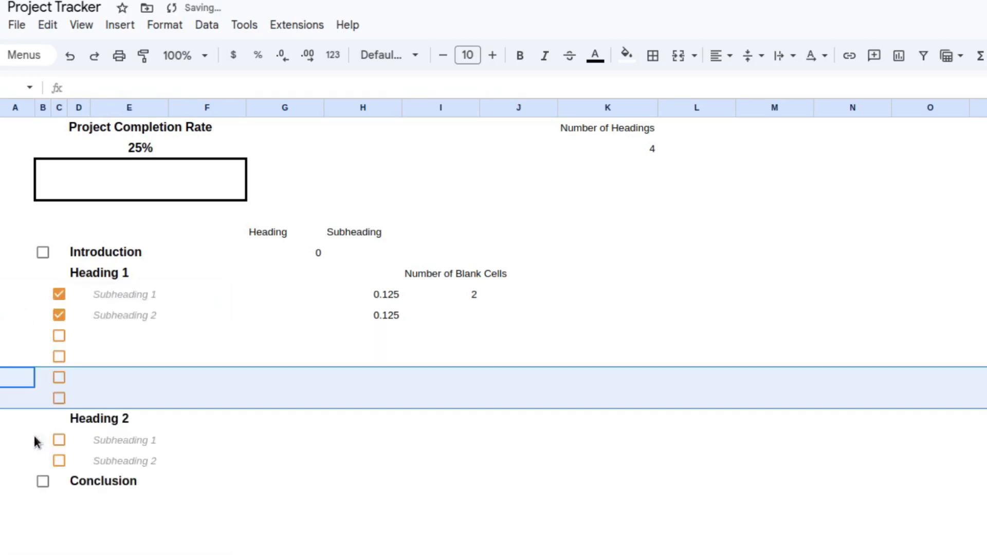
Step: Undo all the row insertions beneath Subheading 2 of Heading 1
key("ctrl+z")
key("ctrl+z")
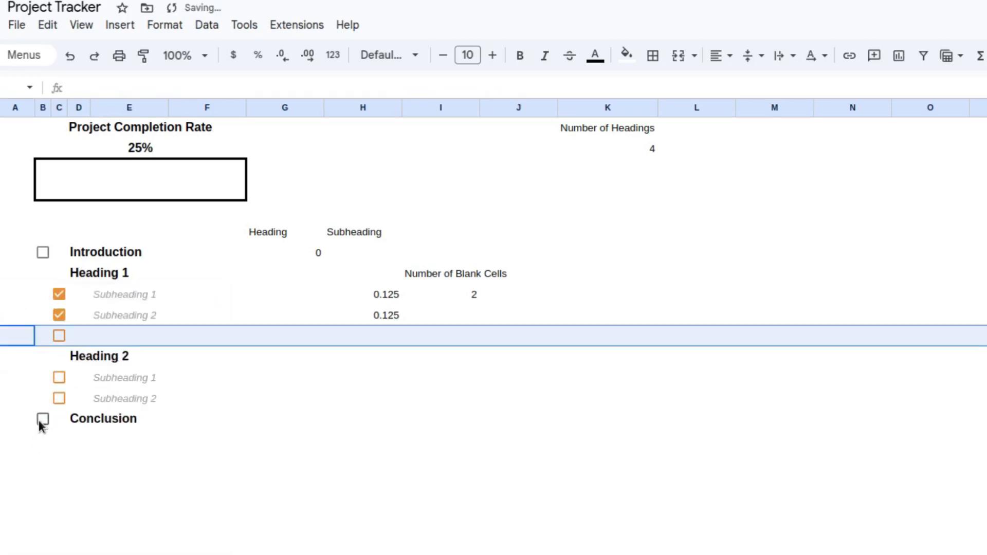
key("ctrl+z")
Step: Label cell K8 as "Number of Blank Cells (Dynamically)"
left_click(564, 272)
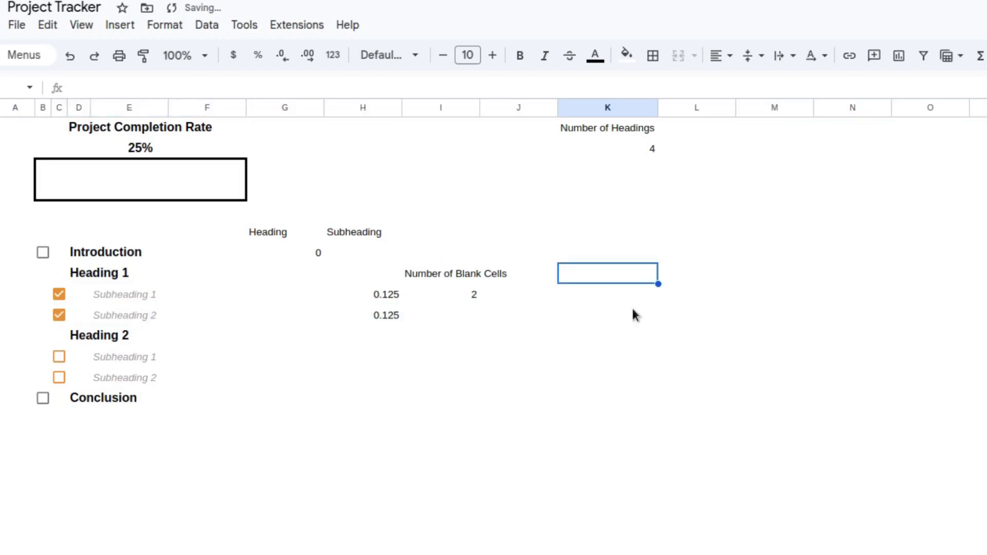
type("Number of")
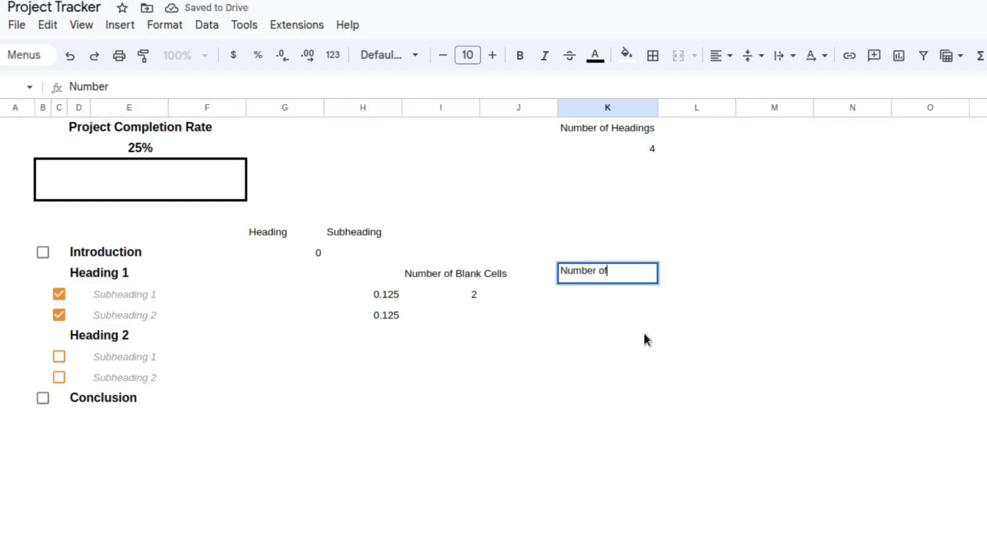
type(" Blank ")
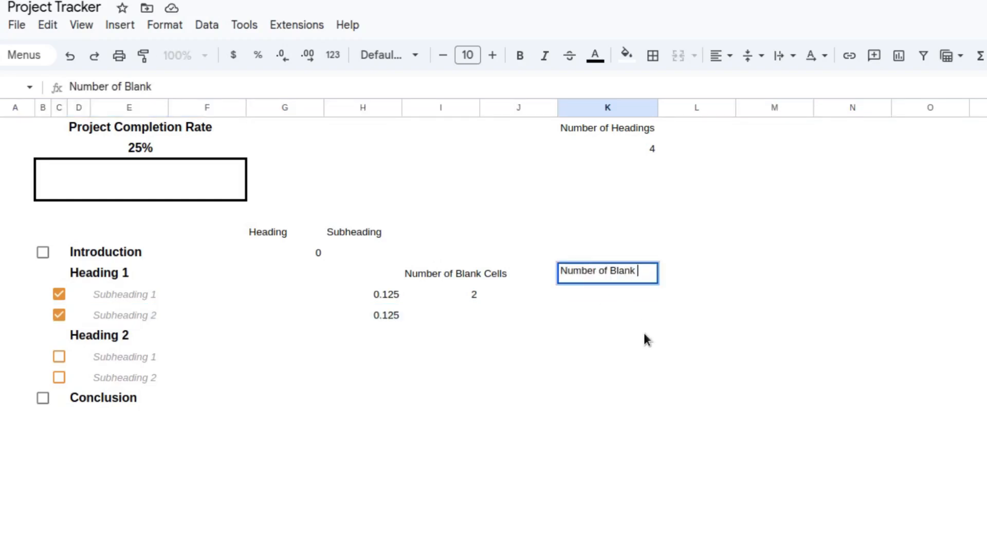
type("Cells")
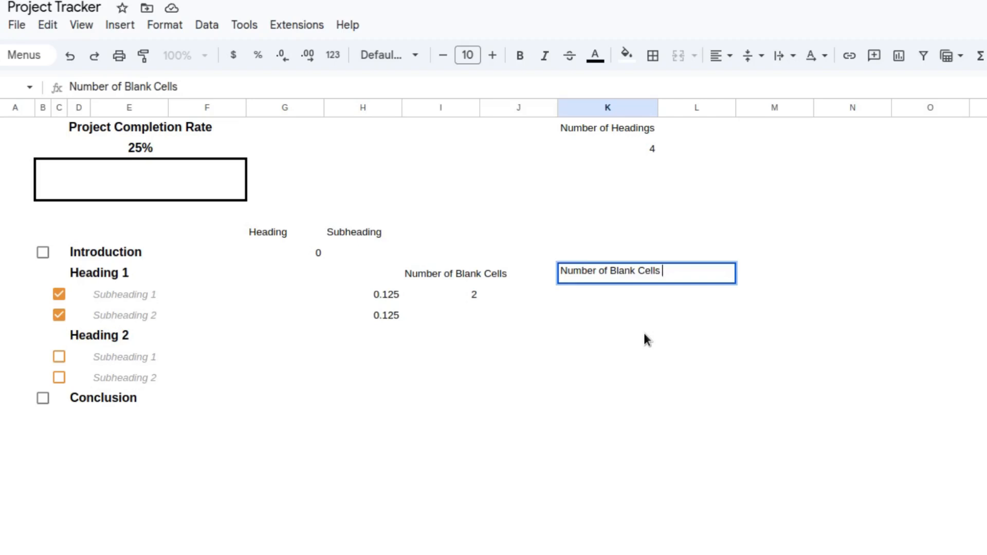
type(" (Dyan")
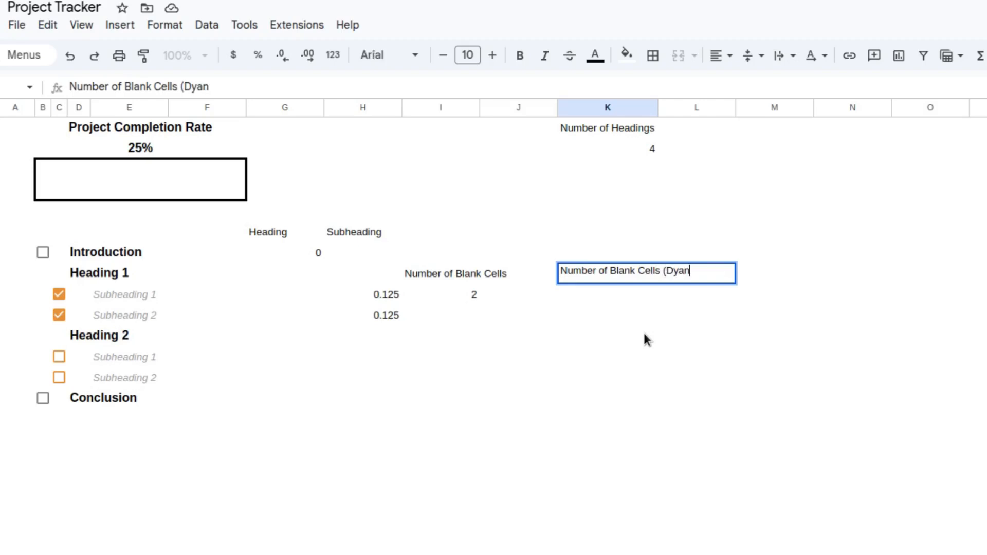
key("BackSpace")
key("BackSpace")
type("namically)")
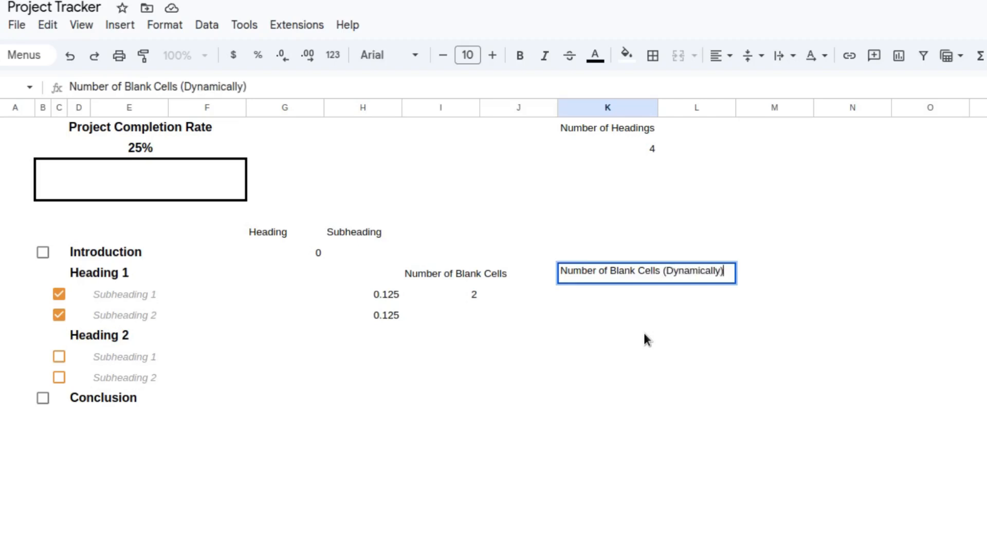
key("Return")
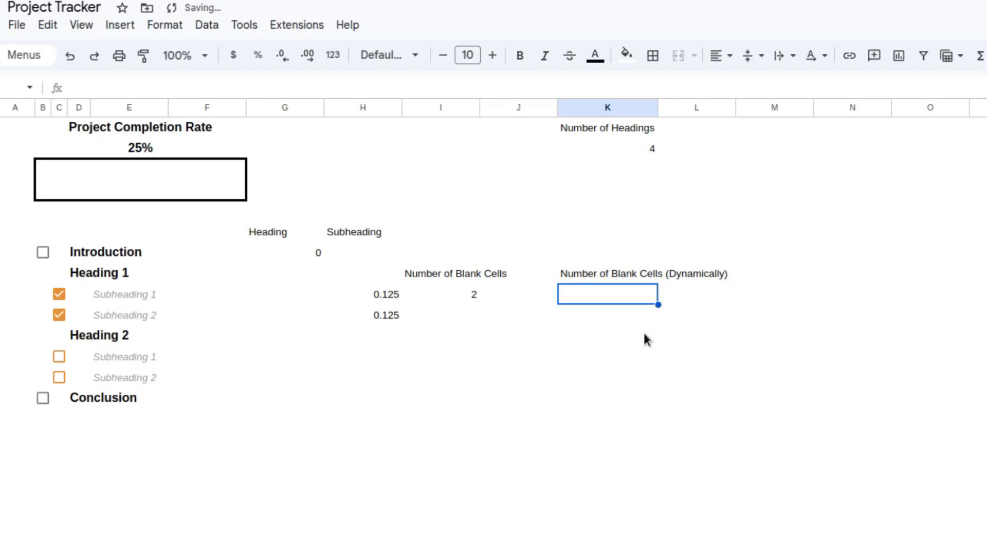
Step: Copy the range D9:D10 from the COUNTBLANK formula in I9 and paste it as text into cell M9
left_click(476, 295)
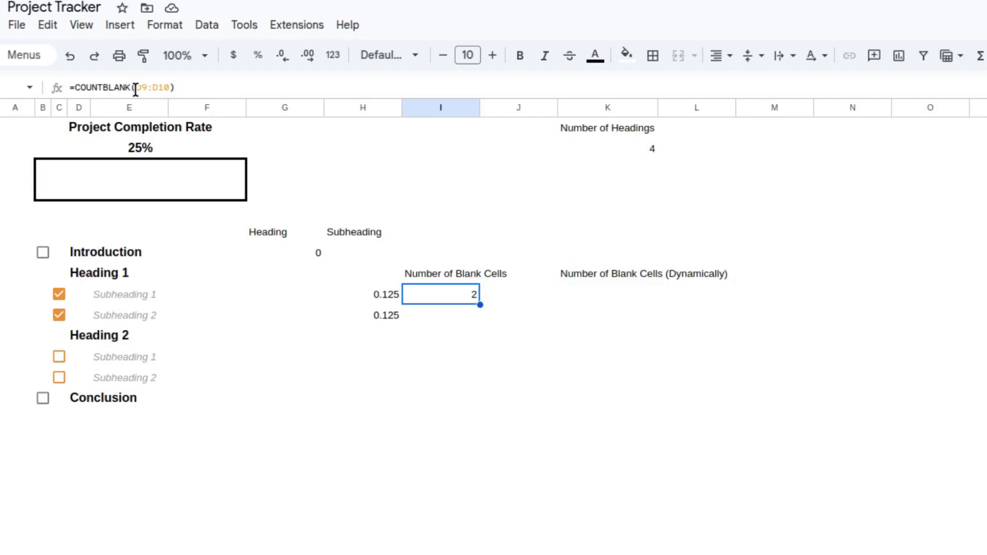
left_click_drag(137, 87, 168, 87)
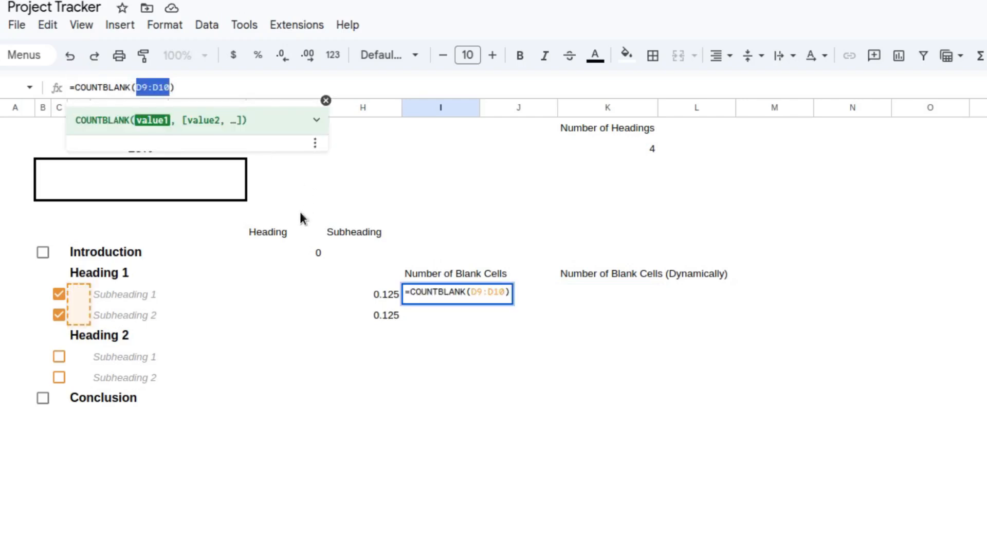
key("Escape")
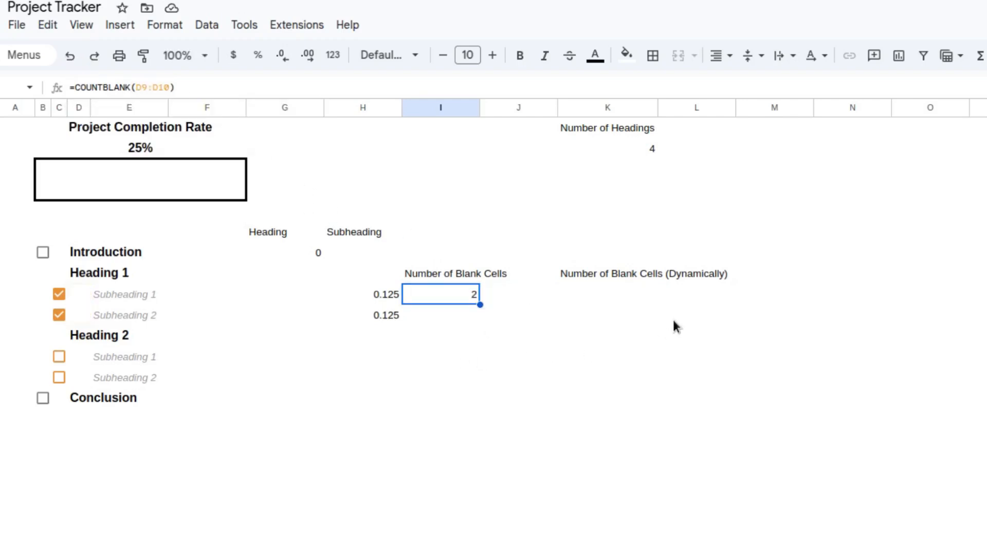
left_click(761, 294)
double_click(761, 292)
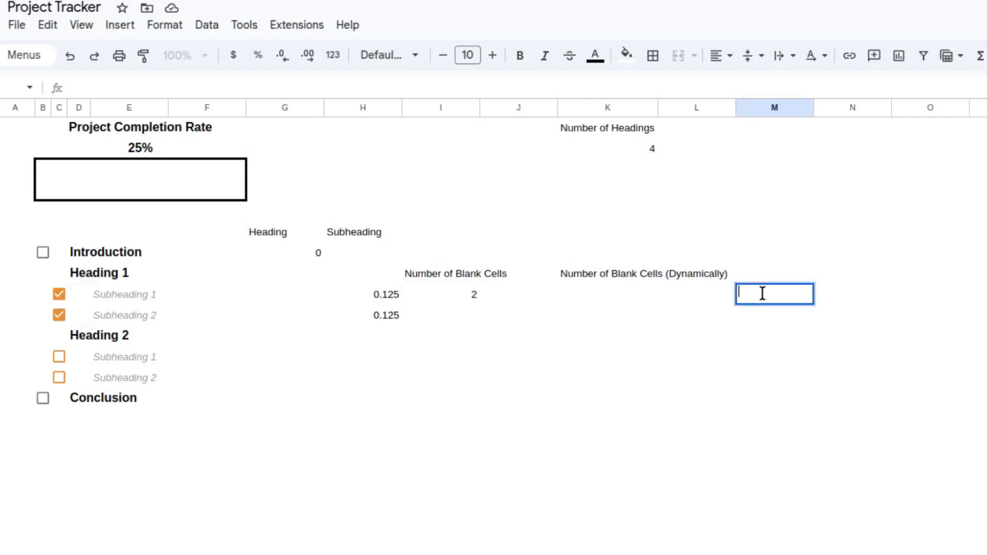
key("ctrl+v")
key("Return")
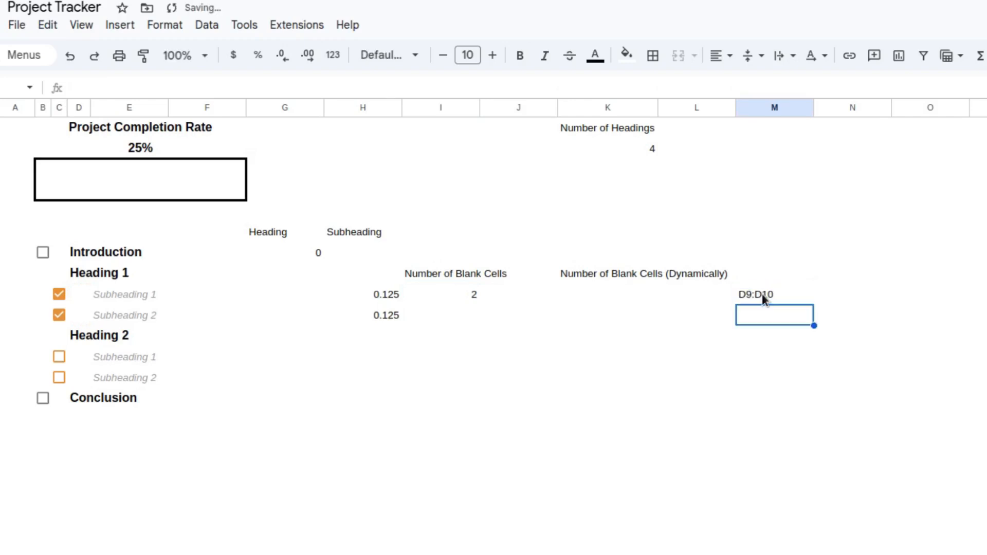
Step: Begin the dynamic range formula in K9 with =OFFSET(D8,1,0), using the Heading 1 cell as reference
left_click_drag(655, 302, 659, 298)
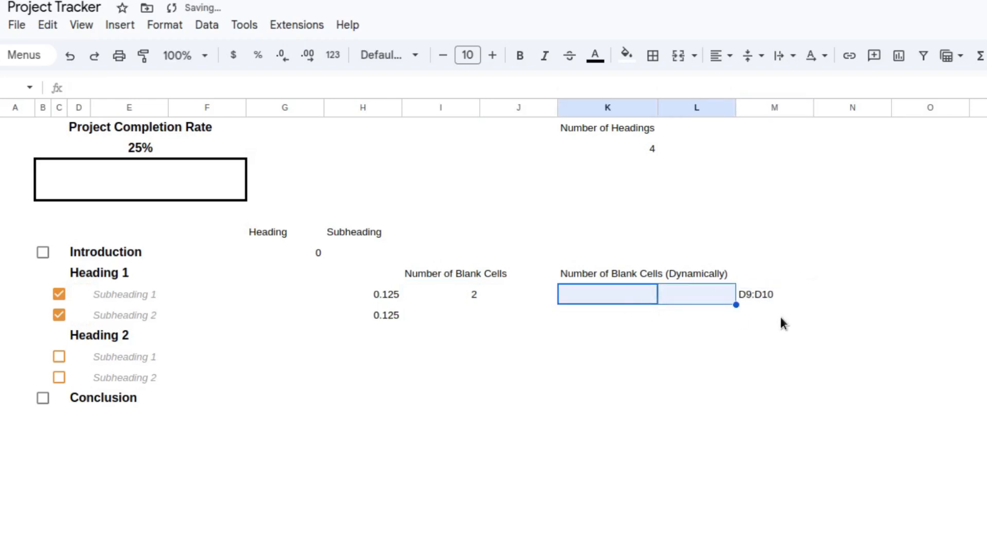
left_click(758, 309)
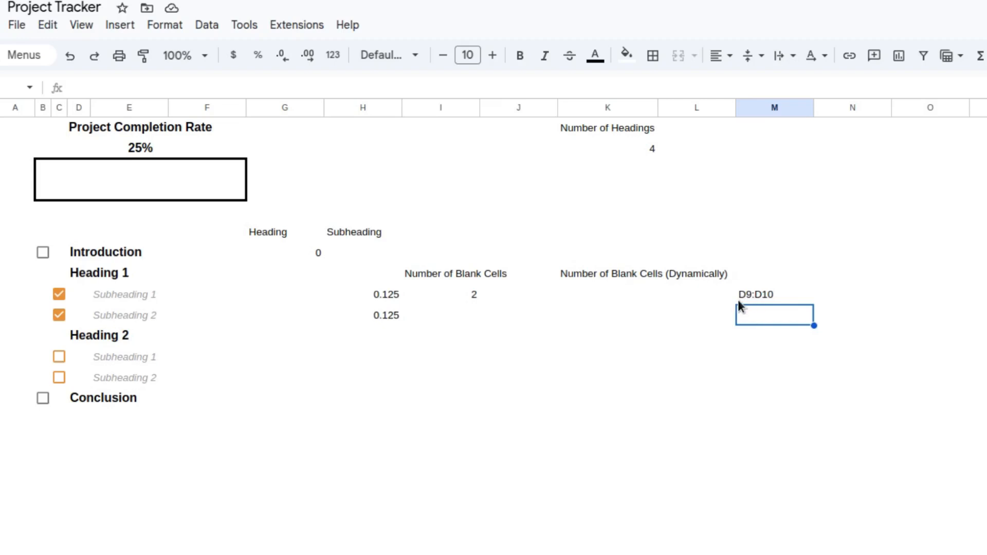
left_click(565, 293)
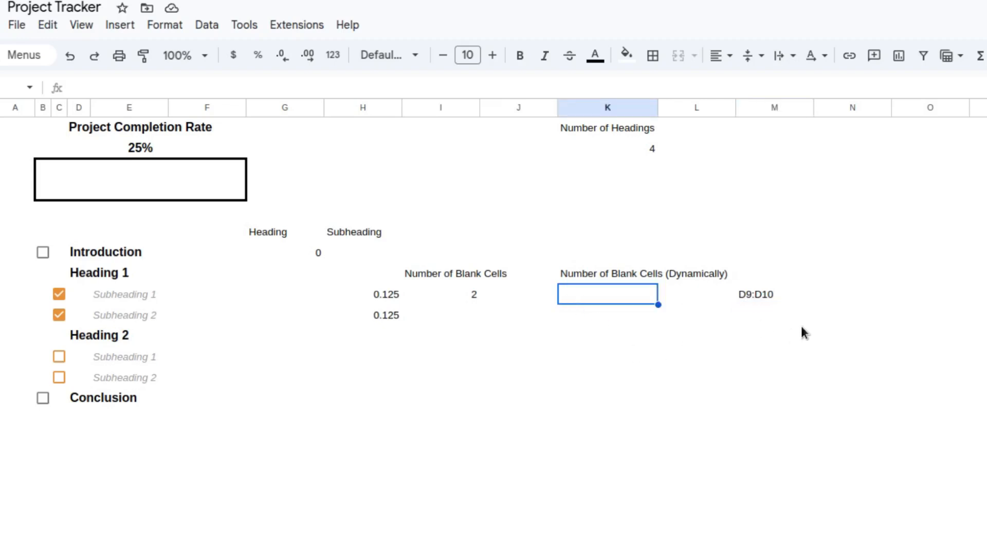
type("=offset")
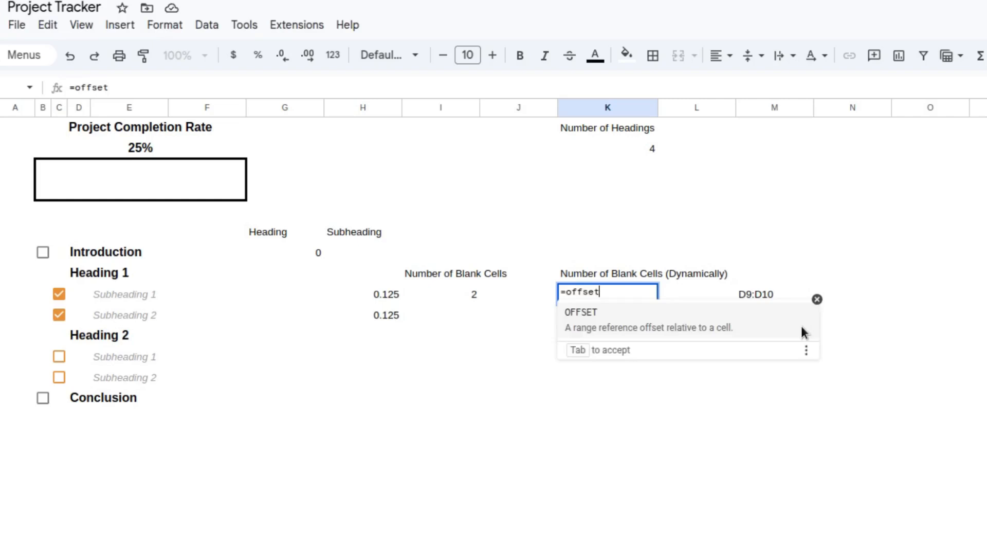
key("Tab")
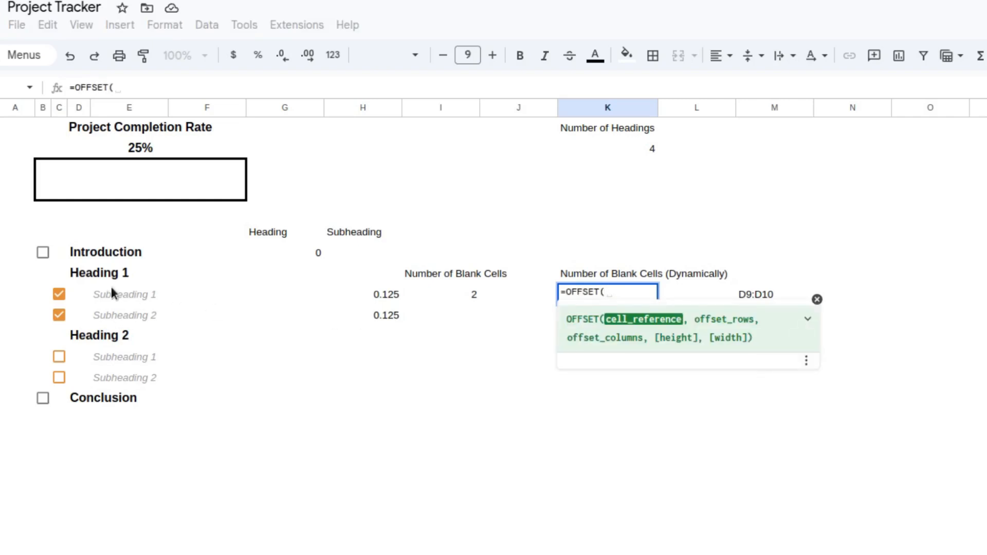
left_click(77, 273)
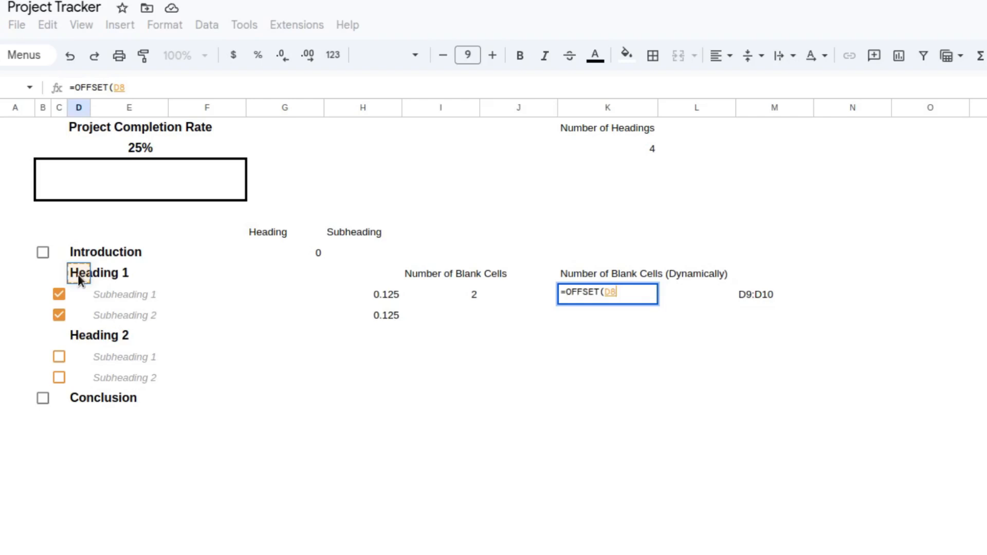
type(",")
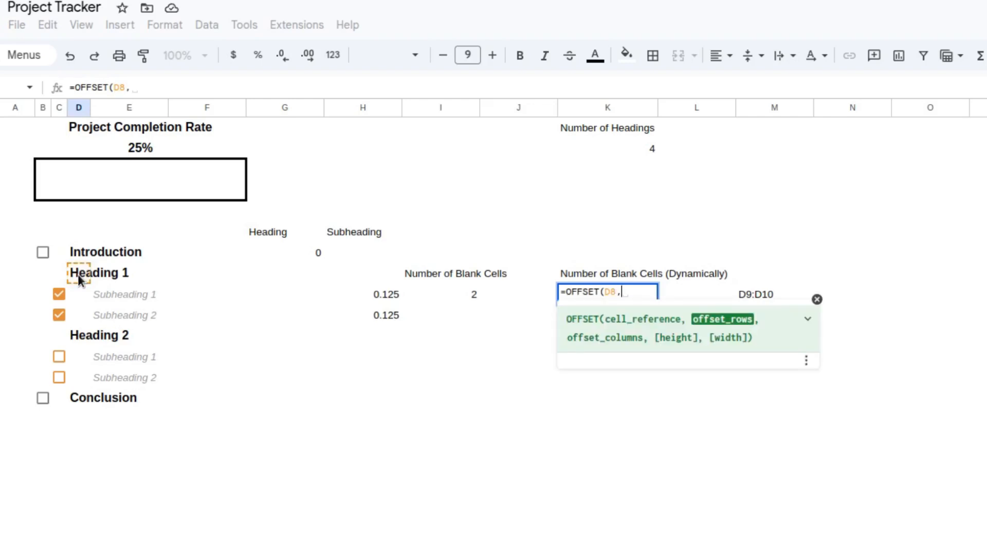
type("1")
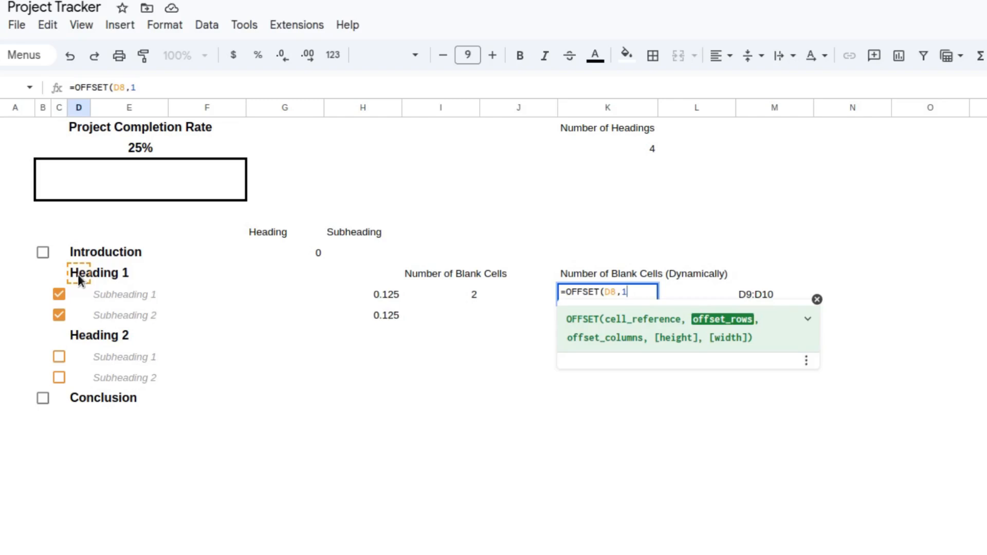
type(",")
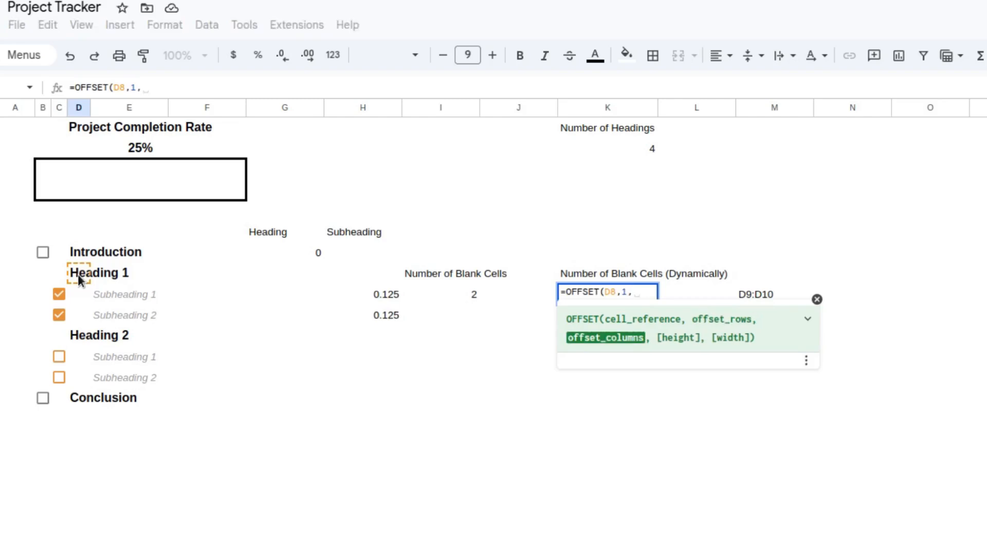
type("0)")
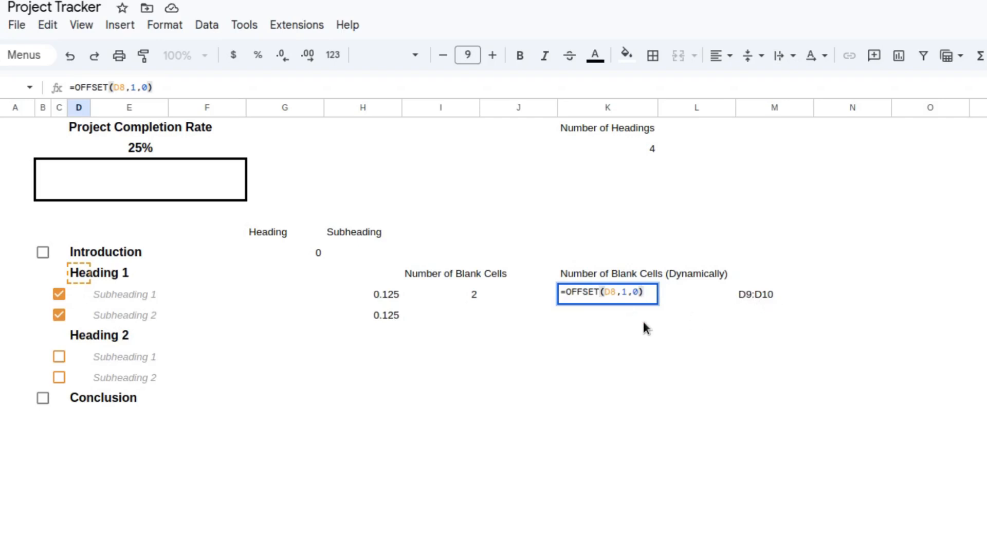
Step: Complete the K9 formula by appending :OFFSET(D11,-1,0), so the range ends one row above Heading 2
type(":OFFSET")
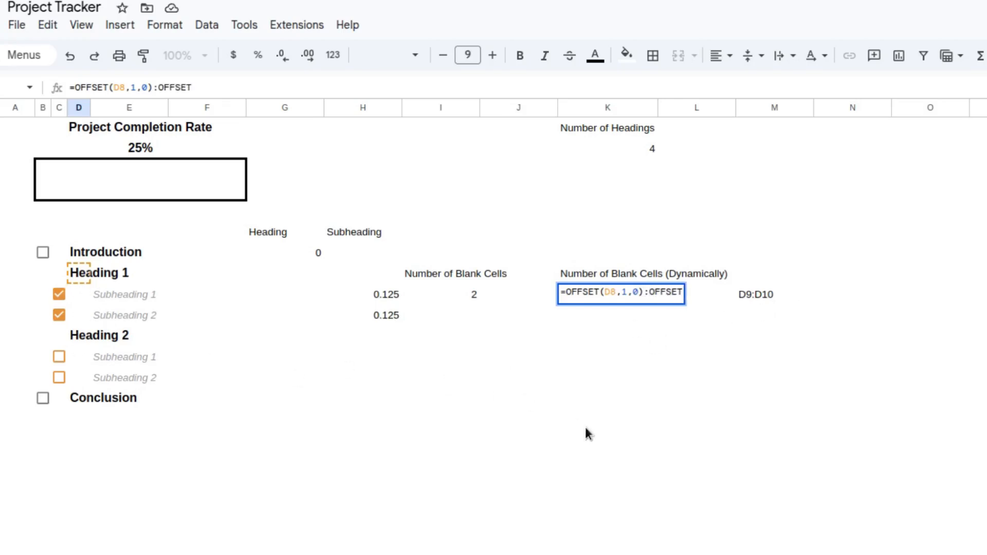
type("(")
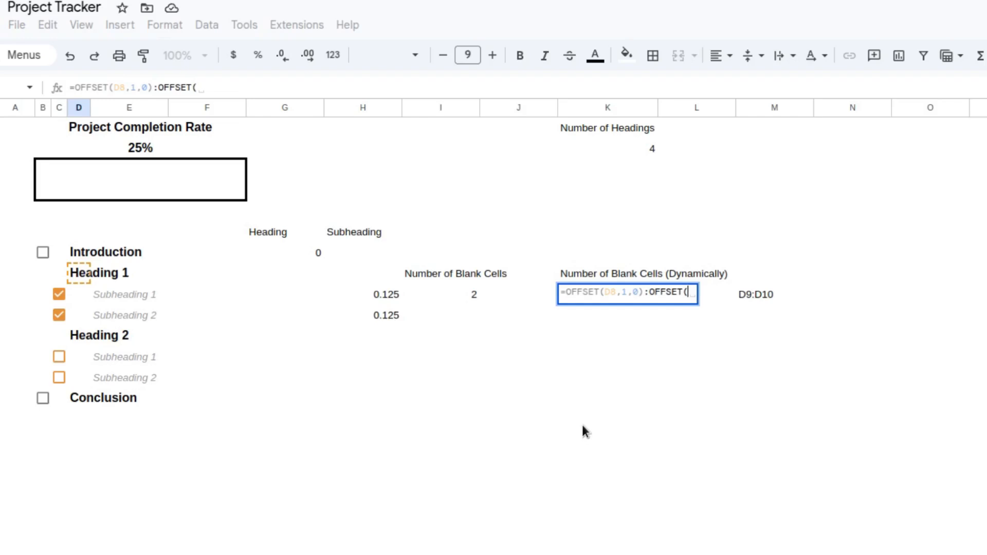
left_click(77, 335)
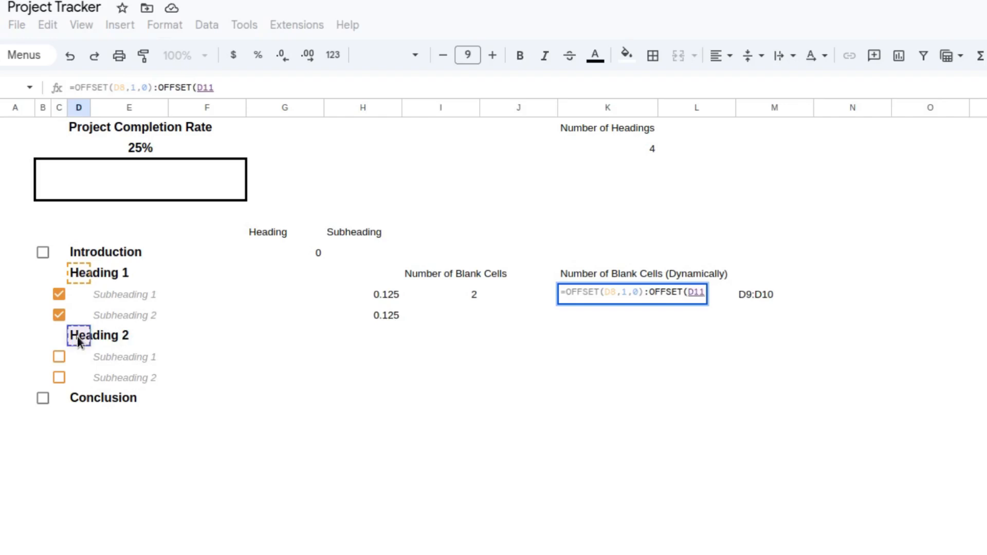
type(",")
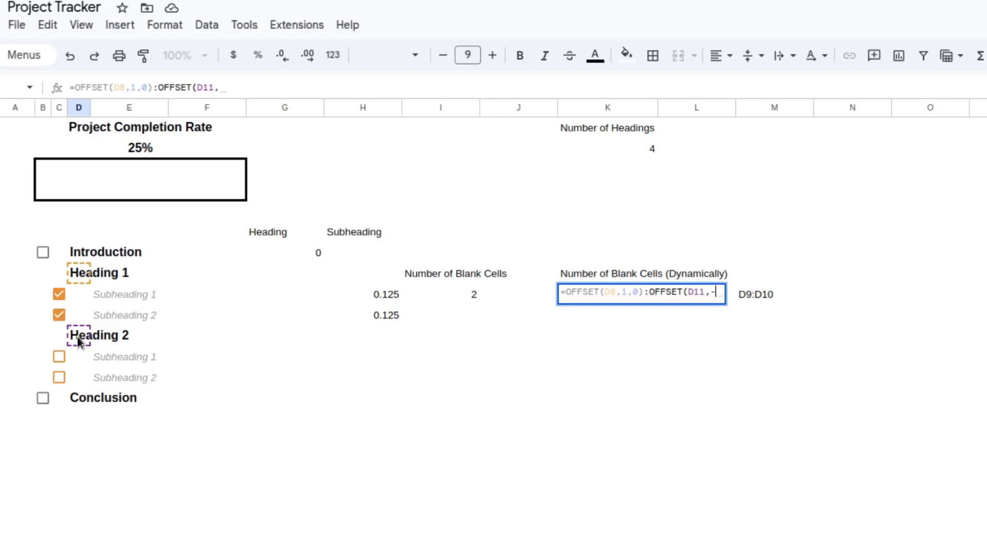
type("-1")
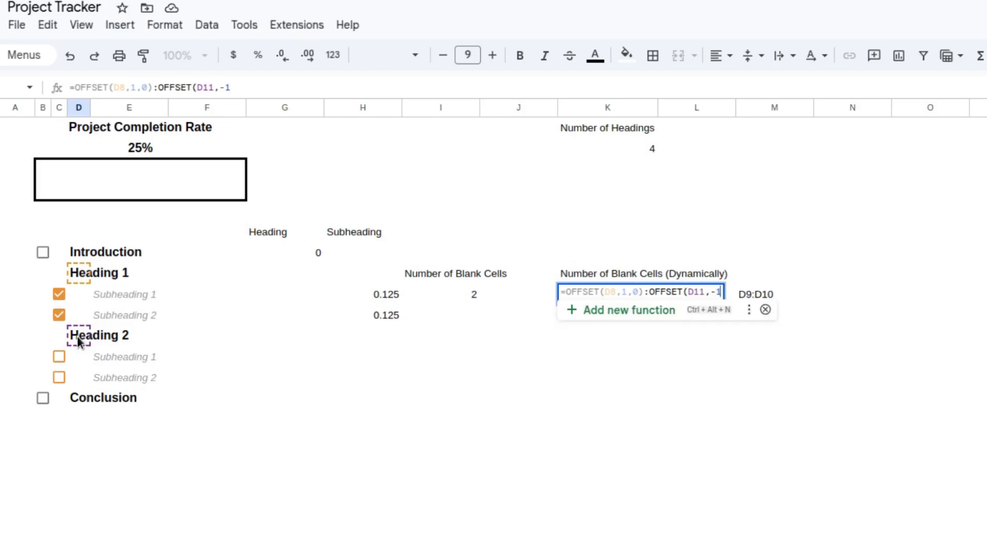
type(",0)")
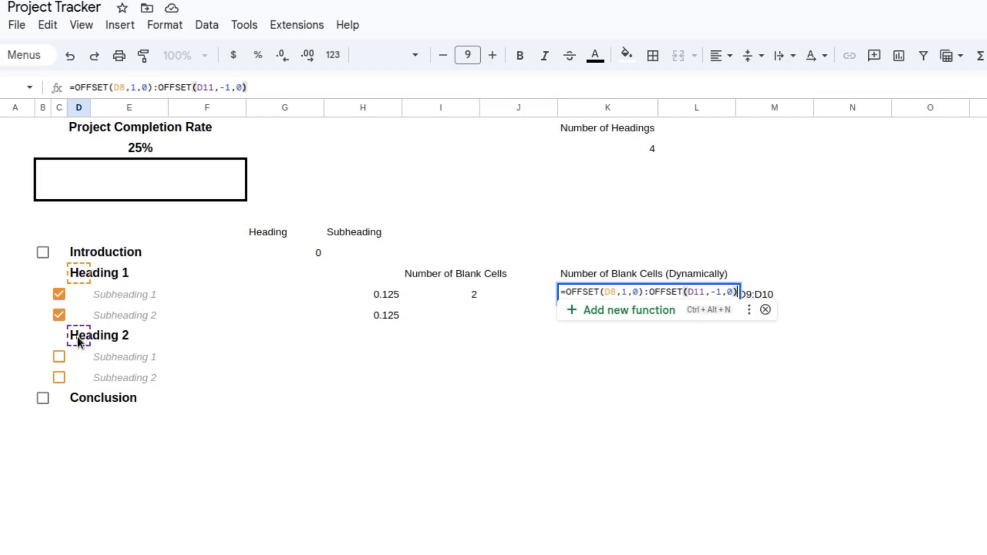
key("Return")
key("Up")
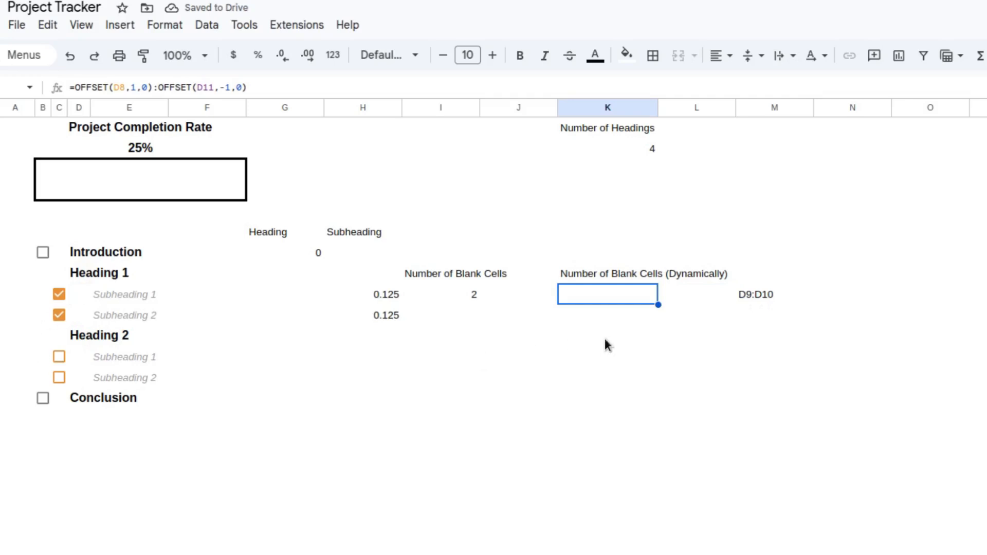
Step: Copy OFFSET(D8,1,0):OFFSET(D11,-1,0) from K9 and substitute it for $D$9:$D$10 in the COUNTBLANK formula of H9
double_click(604, 294)
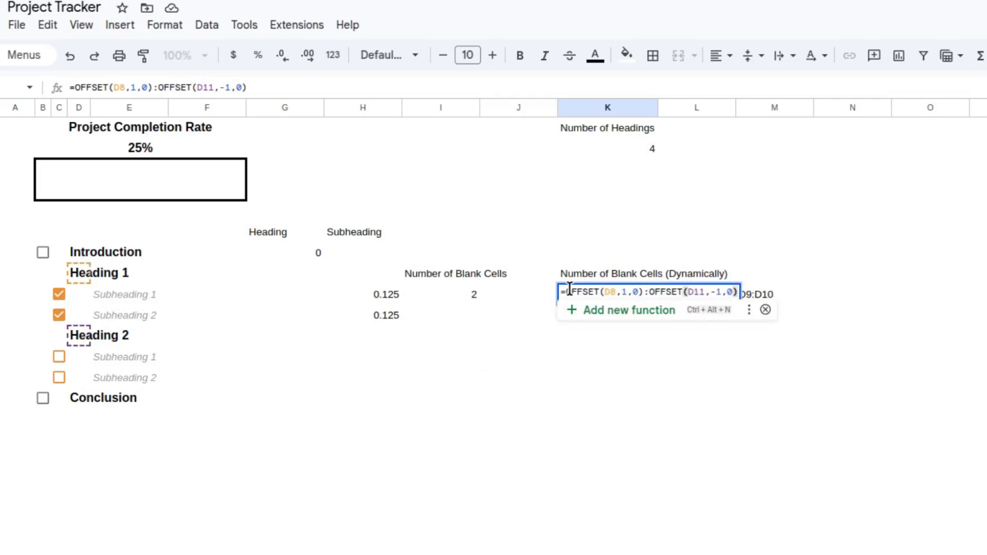
left_click_drag(568, 289, 718, 308)
key("ctrl+c")
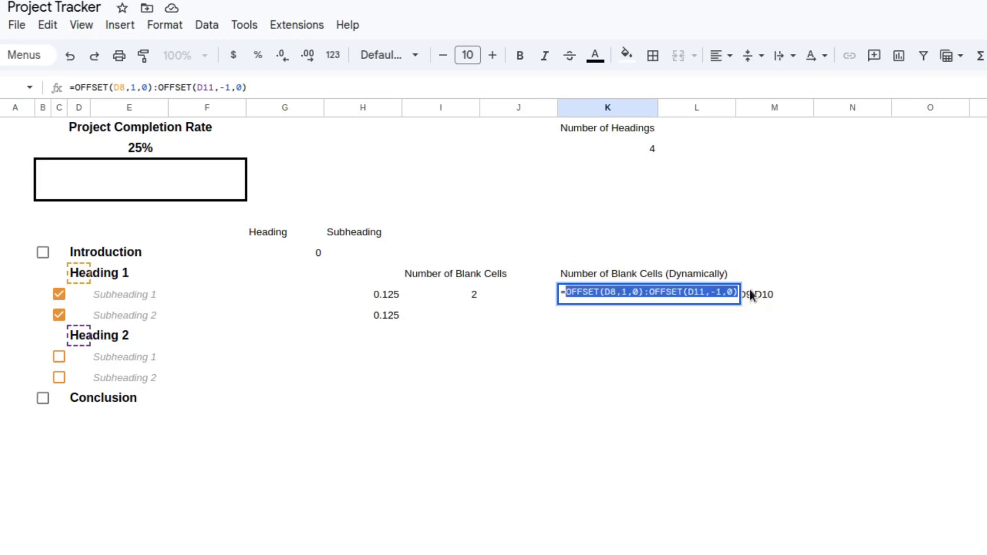
key("Escape")
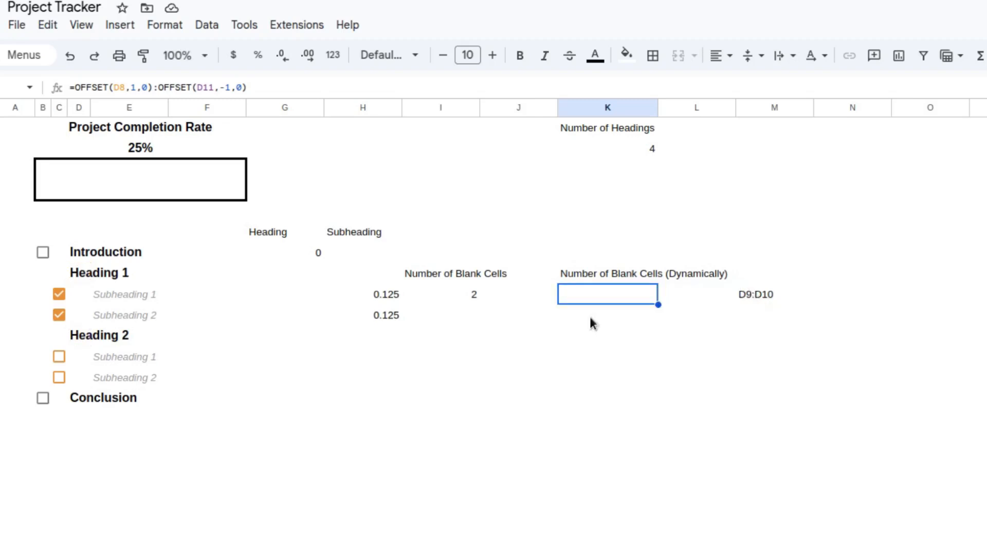
left_click(396, 295)
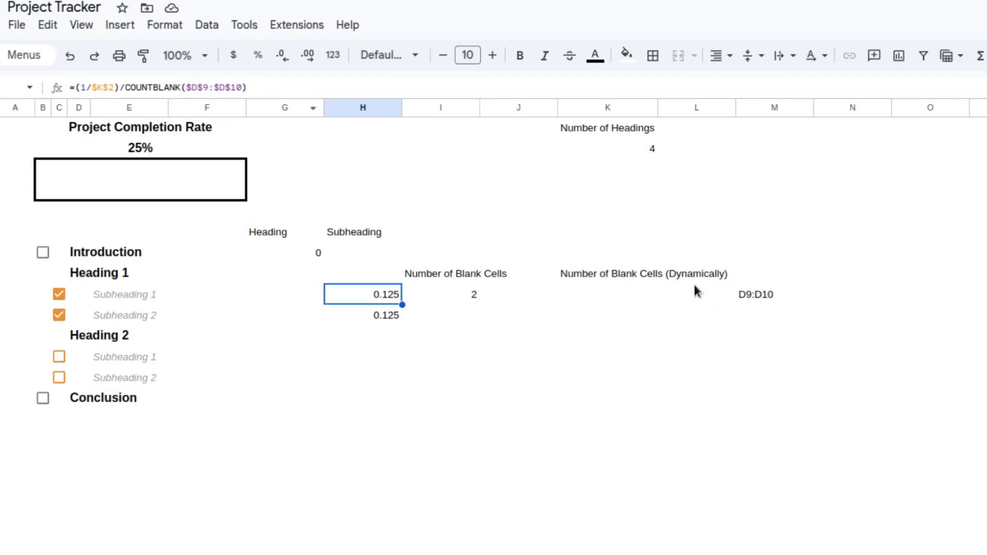
left_click_drag(188, 89, 239, 87)
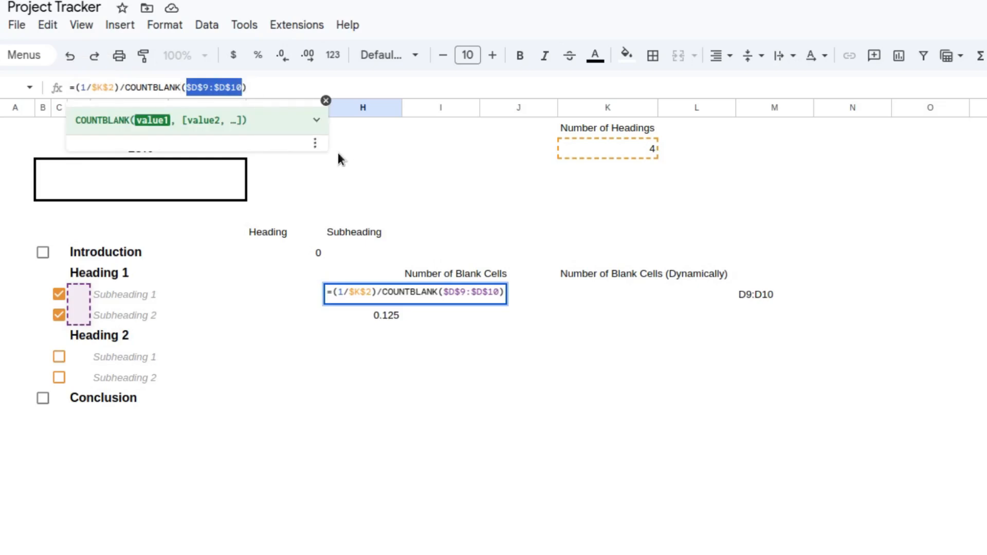
key("ctrl+v")
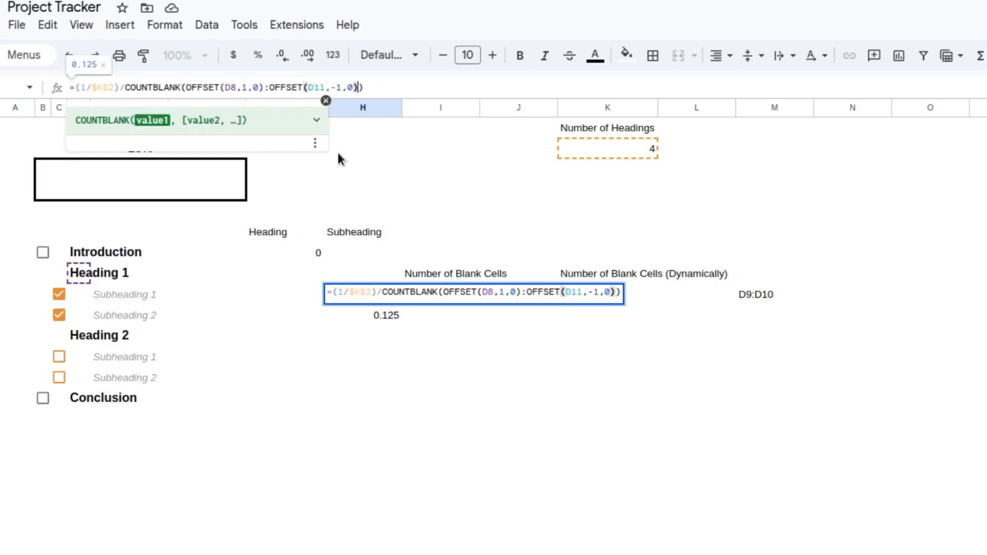
key("Return")
key("Up")
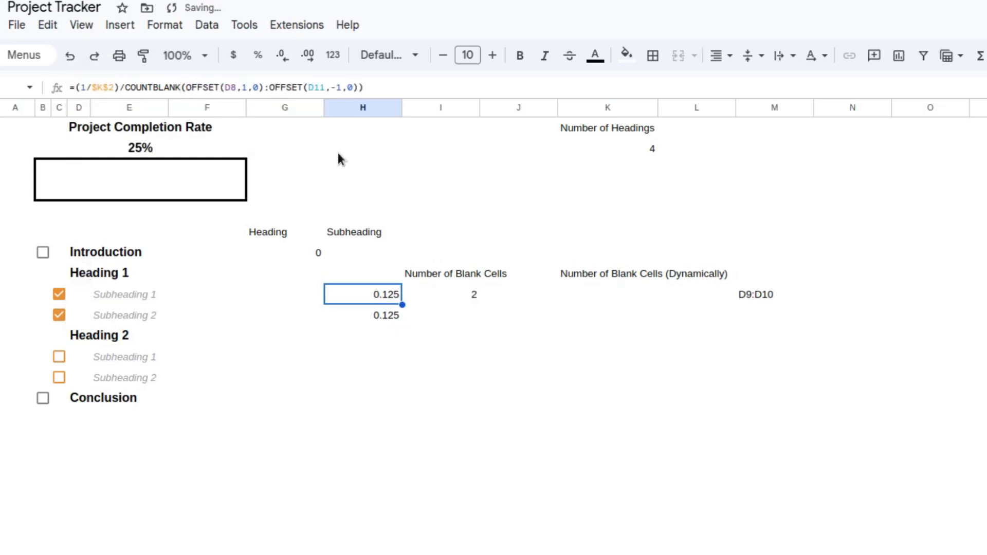
Step: Clear the subheading weight in H10 and insert one row below row 10
key("Down")
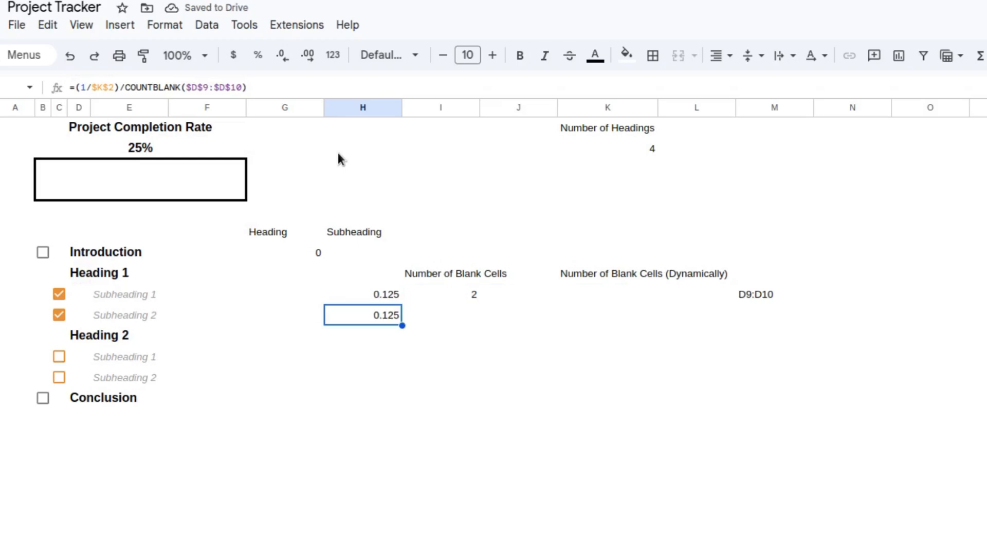
key("Delete")
key("Up")
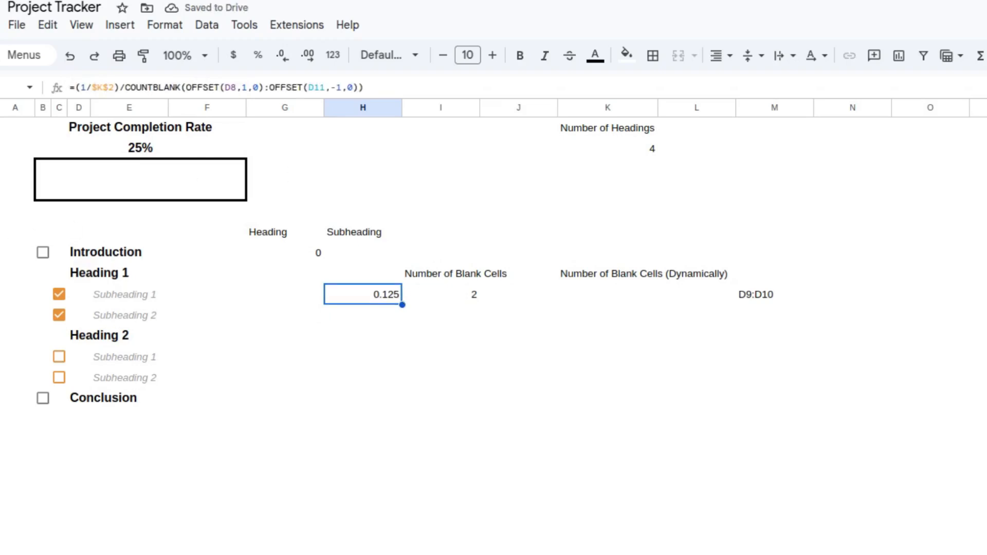
right_click(1, 316)
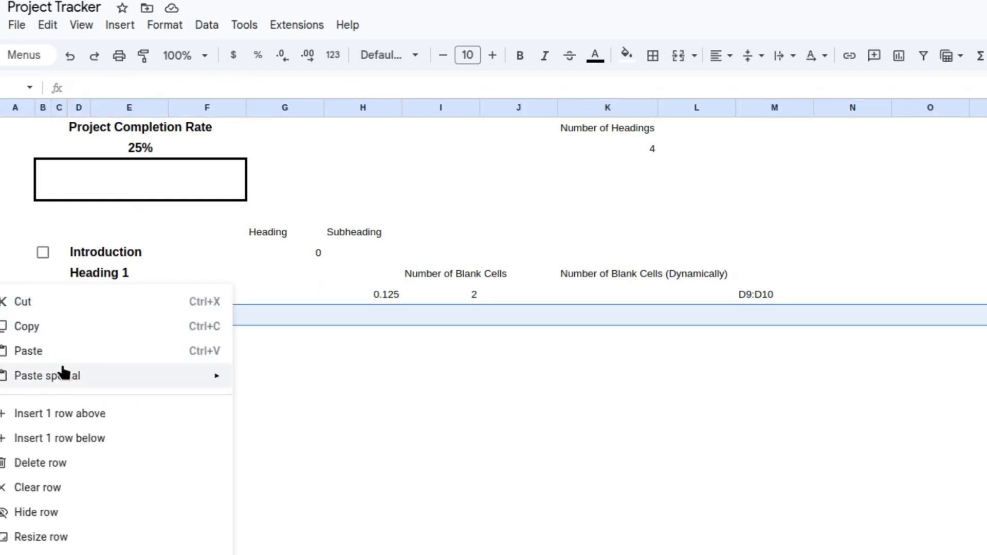
left_click(62, 436)
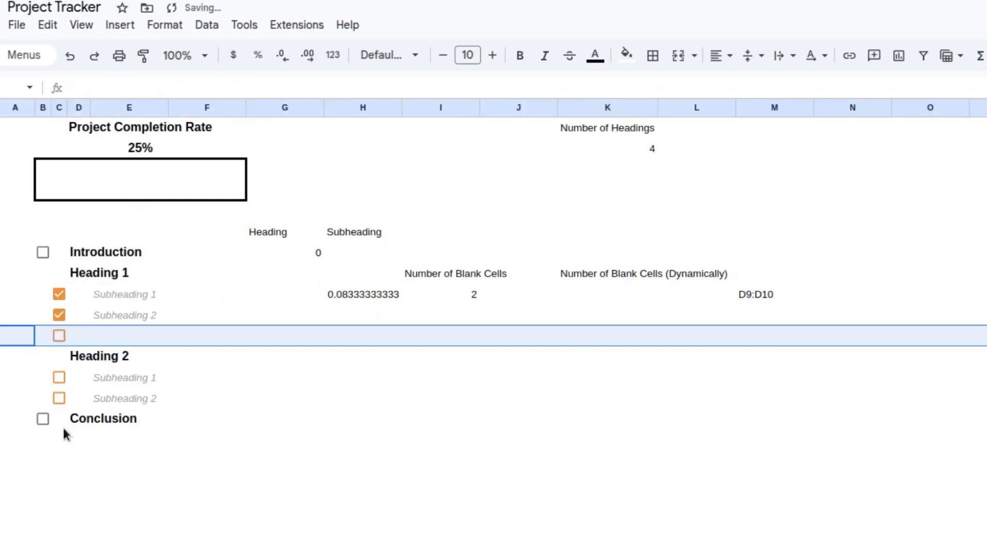
Step: Check the formulas in K9, H9 and I9, and clear the static "Number of Blank Cells" label and formula from I8:I9
left_click(643, 295)
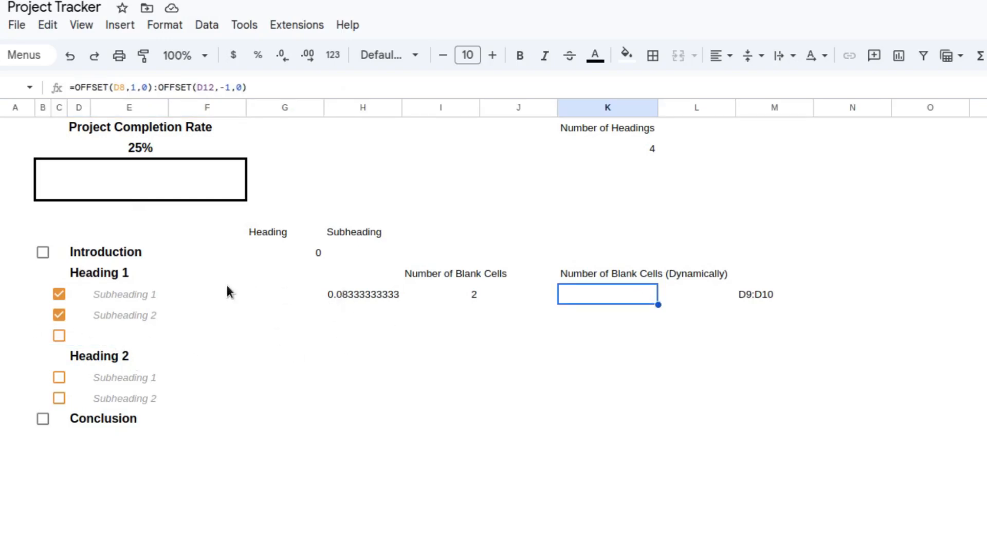
left_click(358, 302)
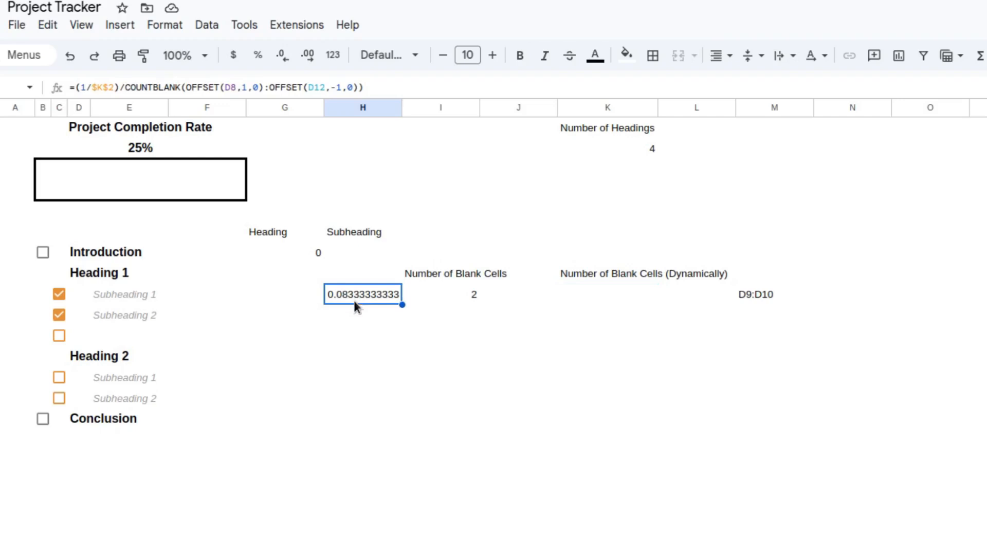
left_click(476, 294)
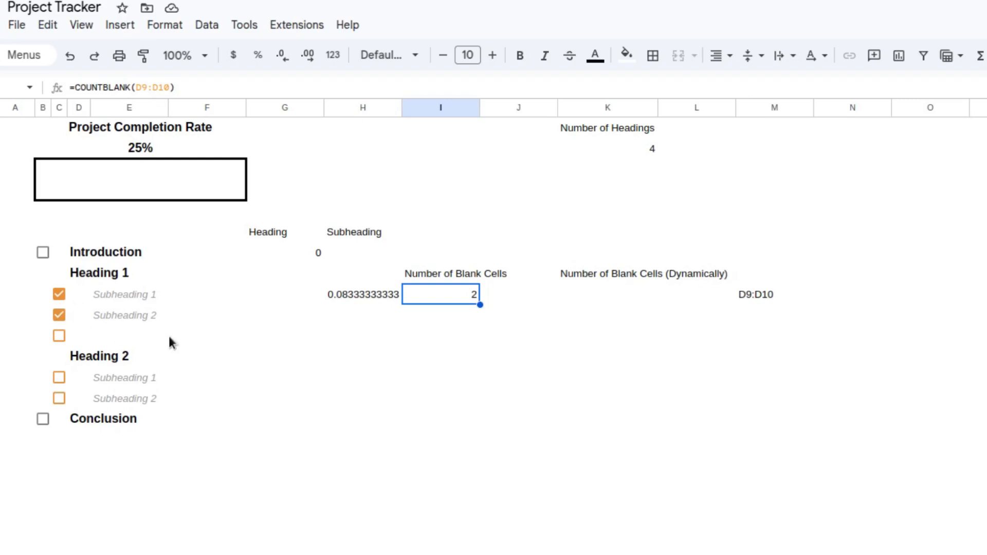
left_click_drag(435, 273, 445, 309)
key("Delete")
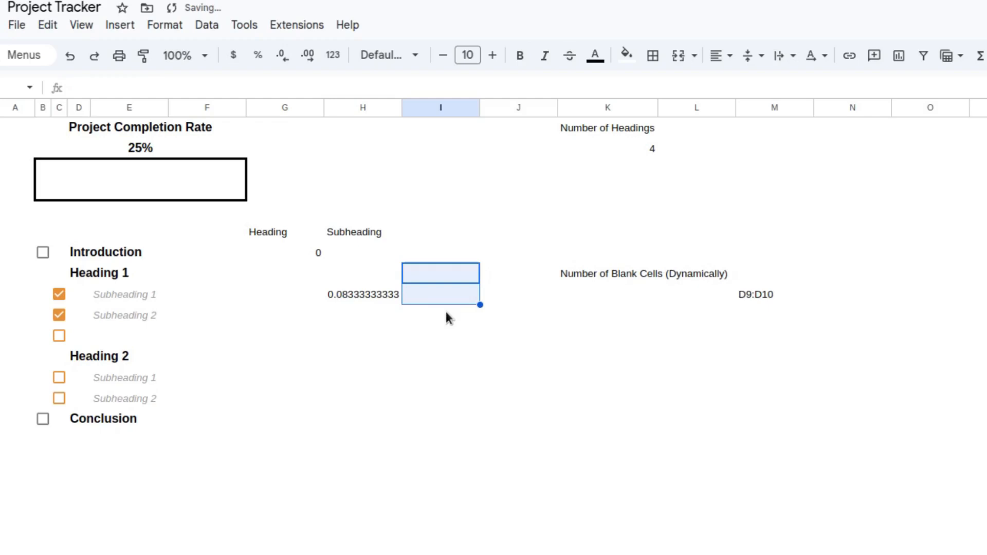
Step: Wrap the OFFSET range formula in K9 in a COUNTBLANK function so it counts the blank cells dynamically
left_click(625, 300)
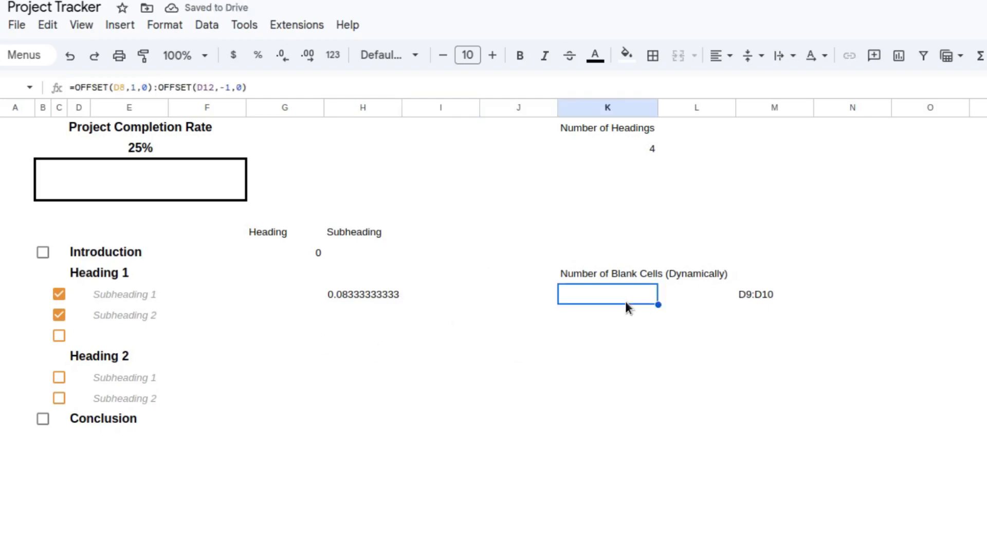
left_click(73, 87)
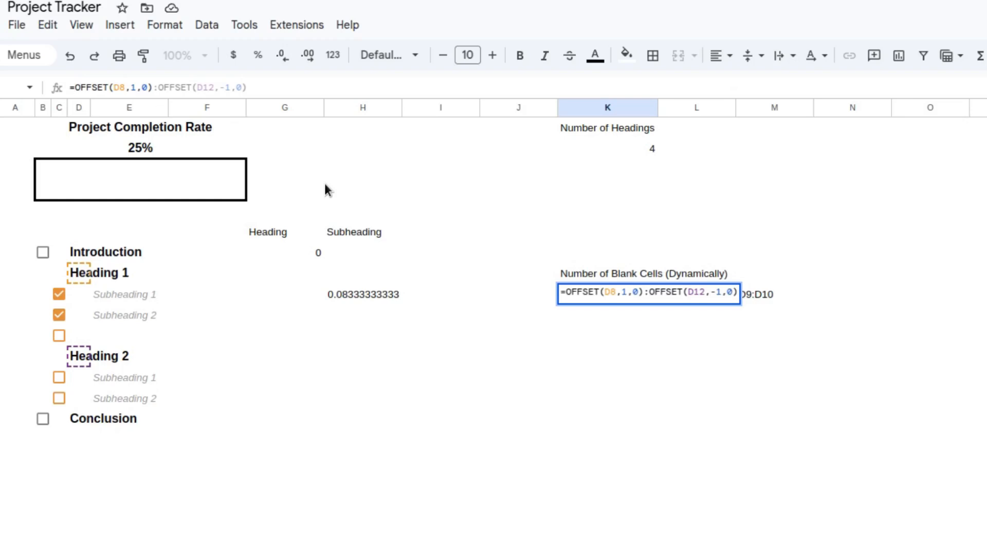
type("COUNTB")
type("LANK")
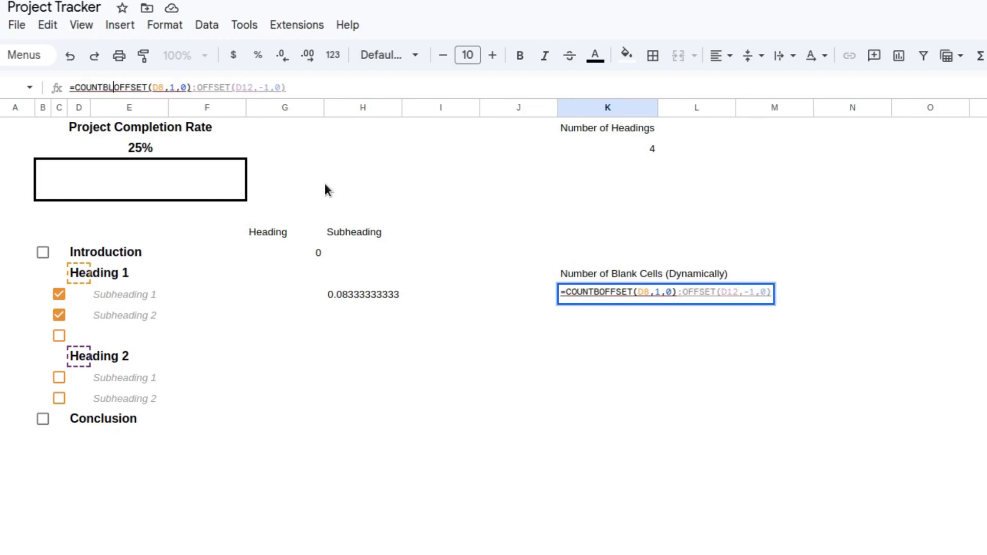
type("(")
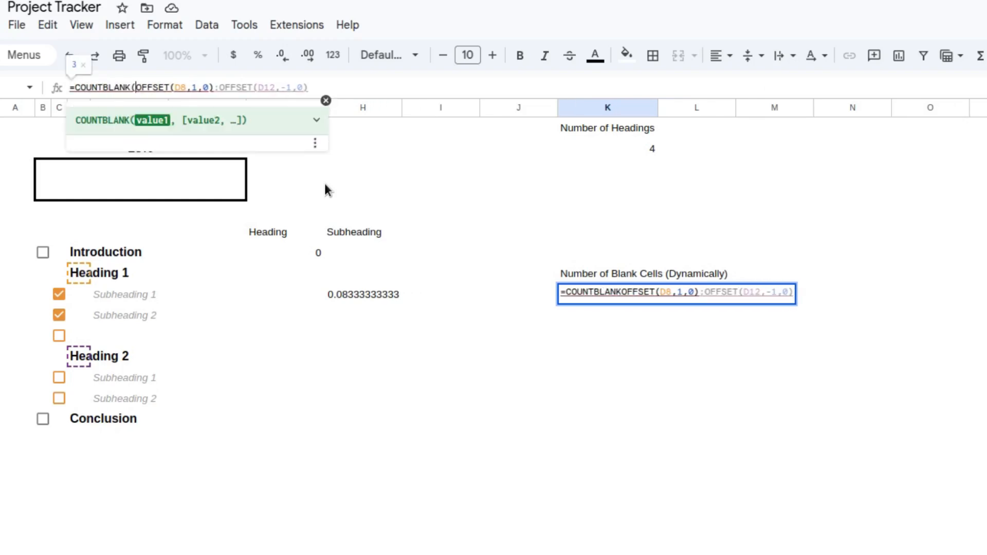
key("End")
type(")")
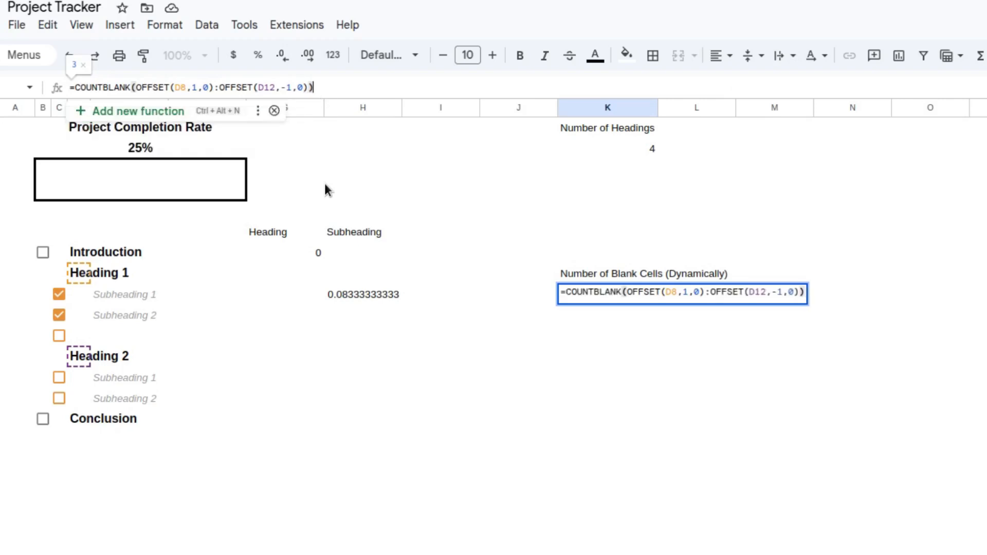
key("Return")
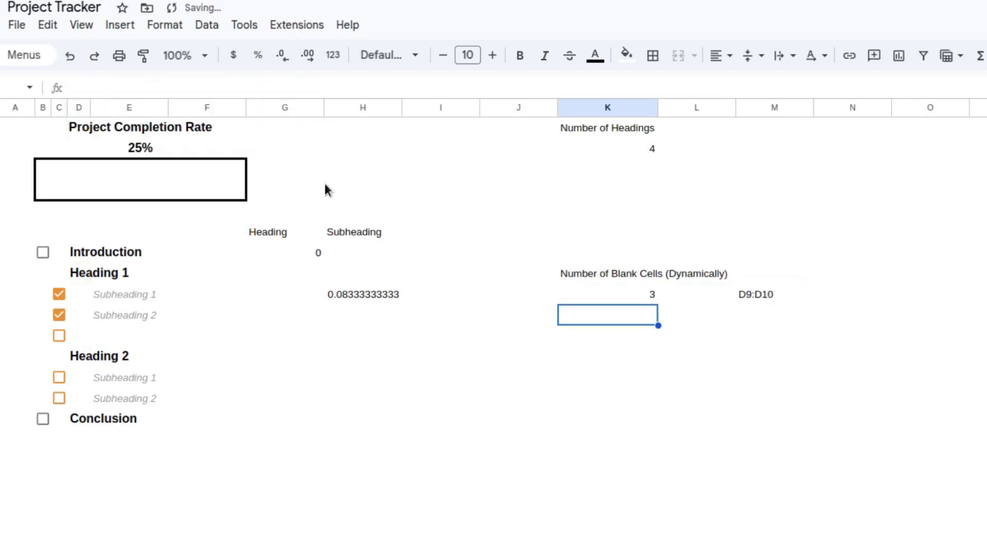
left_click(598, 295)
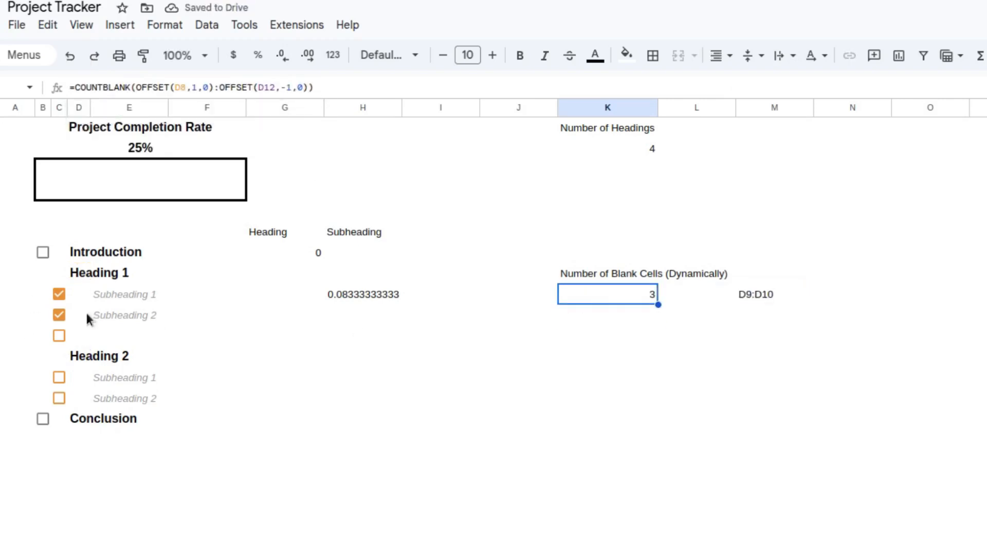
Step: Insert two more rows below row 11, the empty subheading row under Heading 1
right_click(0, 335)
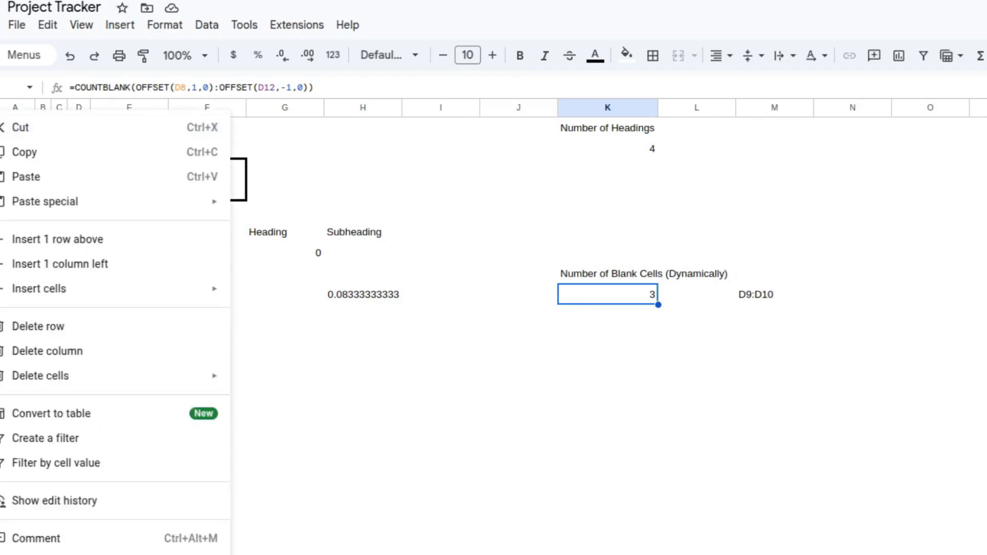
left_click(0, 335)
right_click(0, 336)
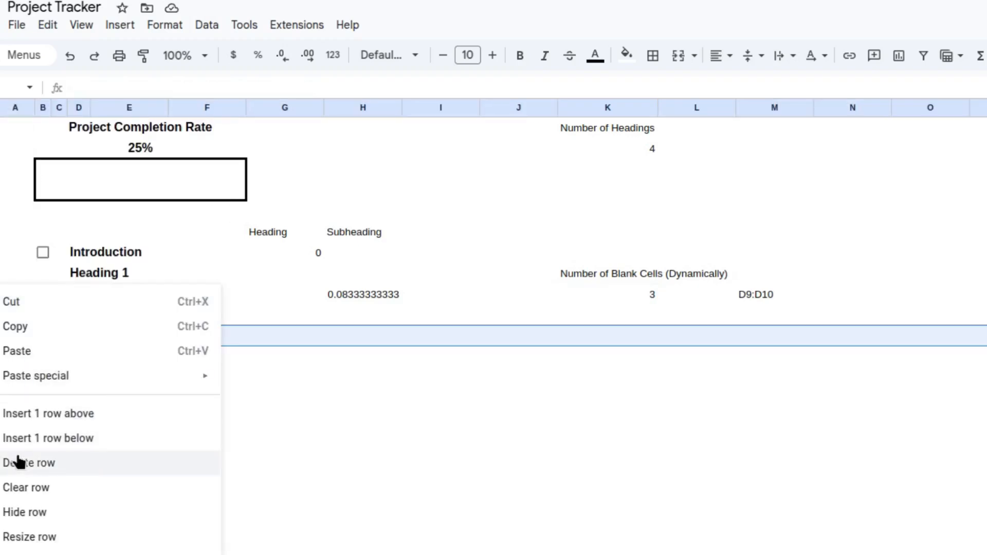
left_click(27, 438)
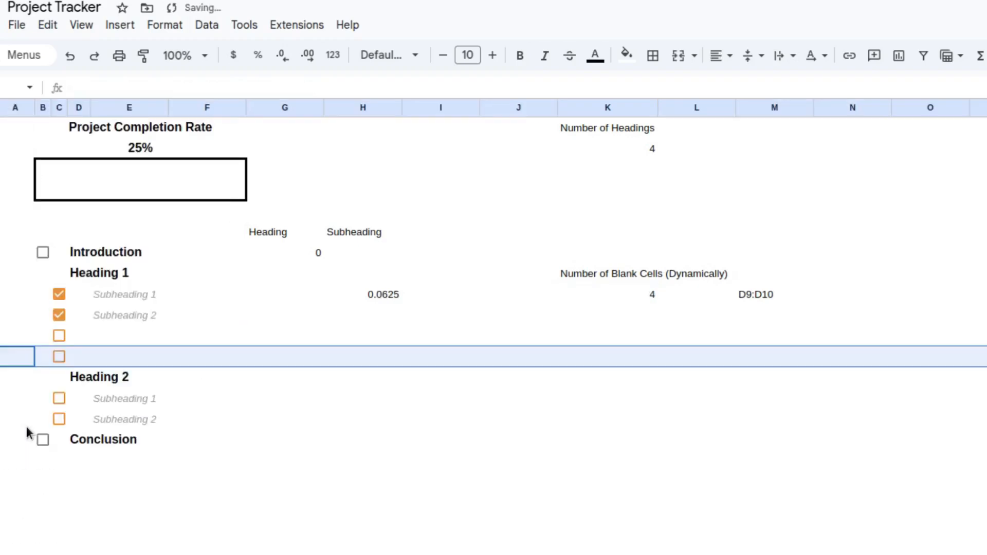
right_click(1, 336)
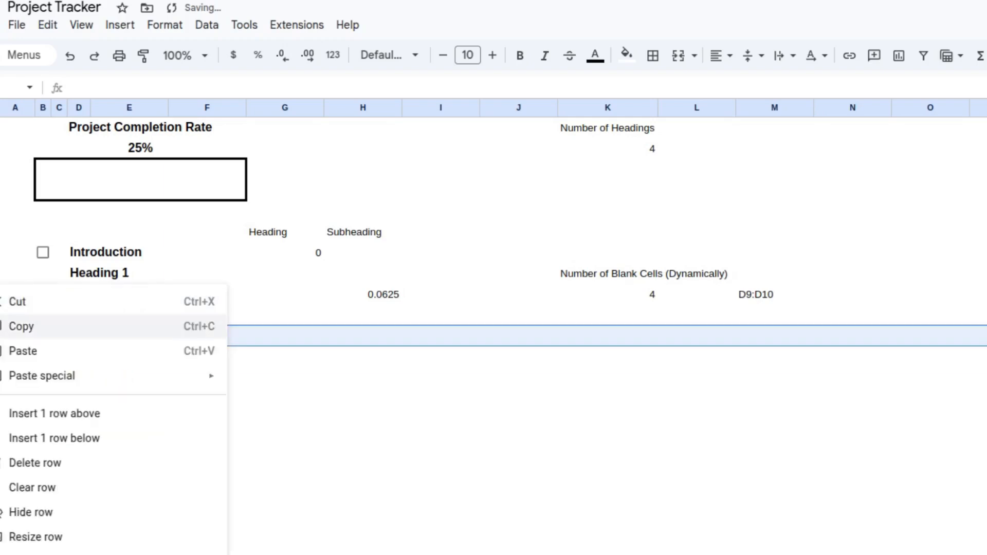
left_click(67, 438)
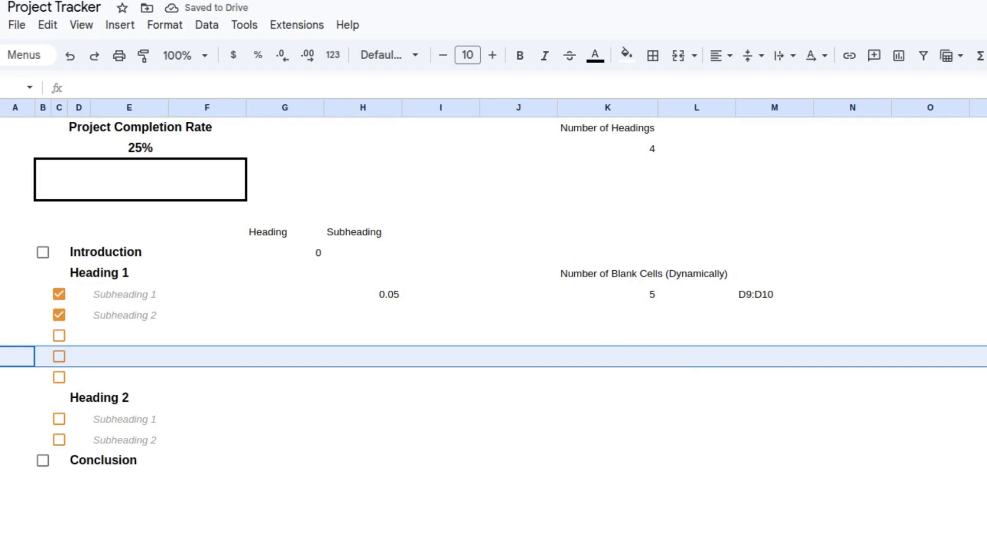
left_click(135, 337)
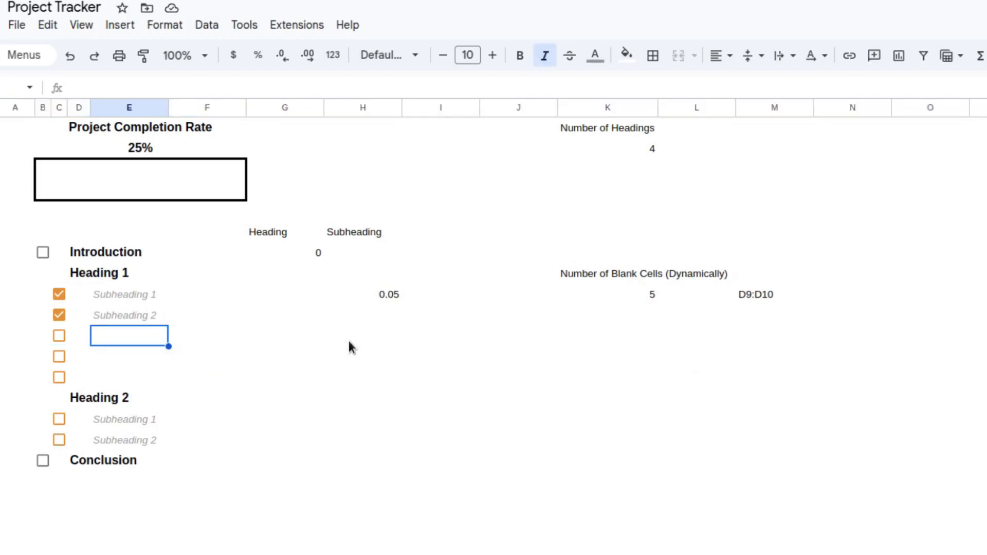
Step: Start an IF function in front of the existing H9 formula, using C9=true as its condition
left_click(379, 296)
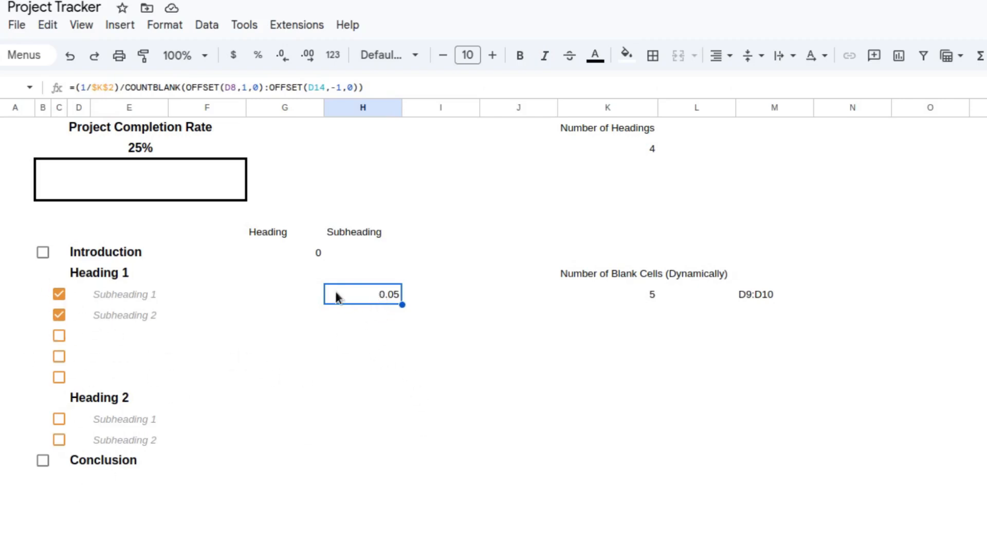
left_click(262, 277)
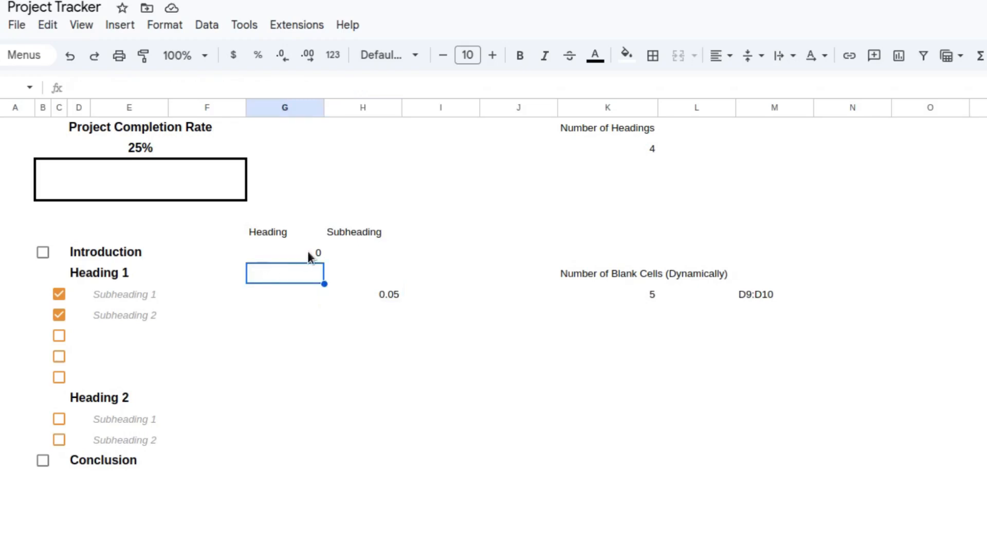
left_click(390, 295)
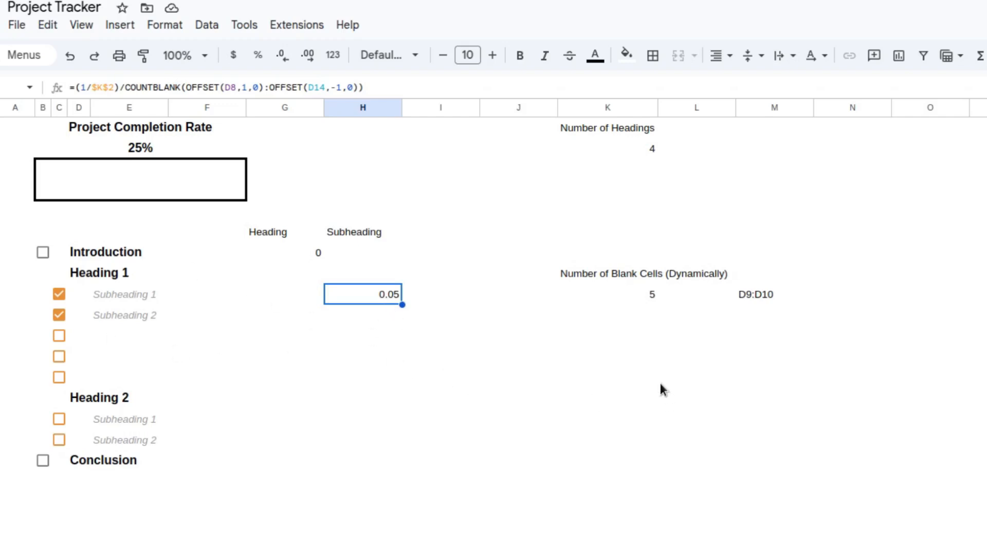
left_click(649, 297)
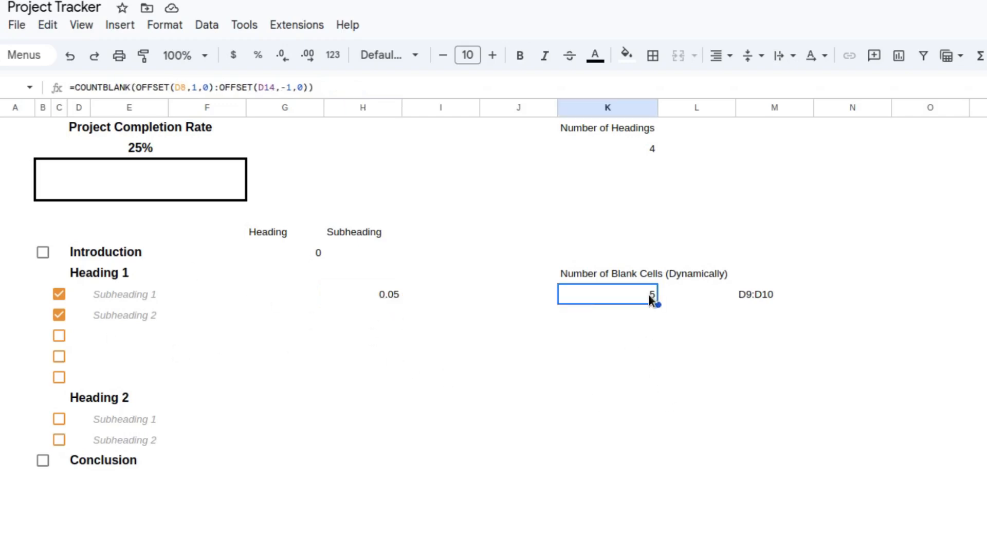
left_click(386, 297)
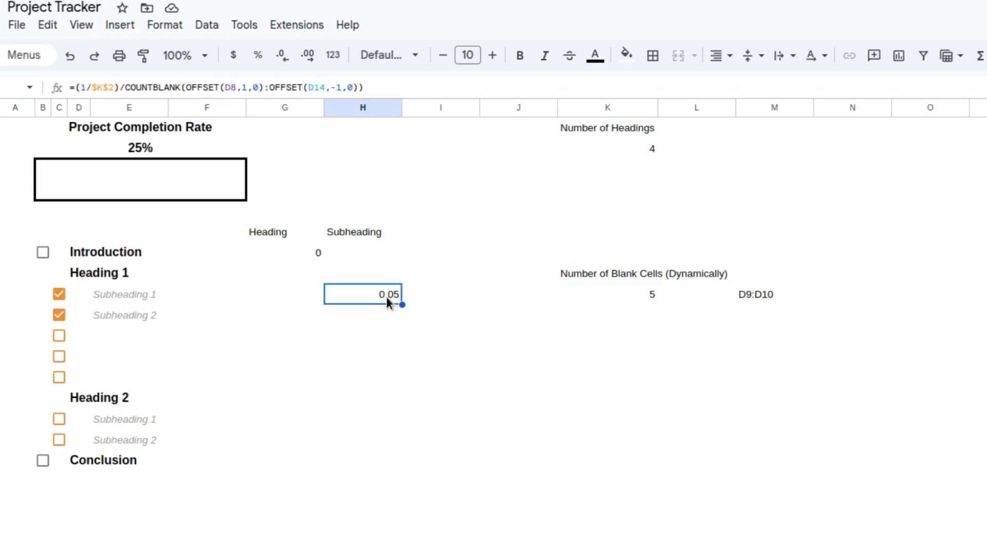
left_click(73, 87)
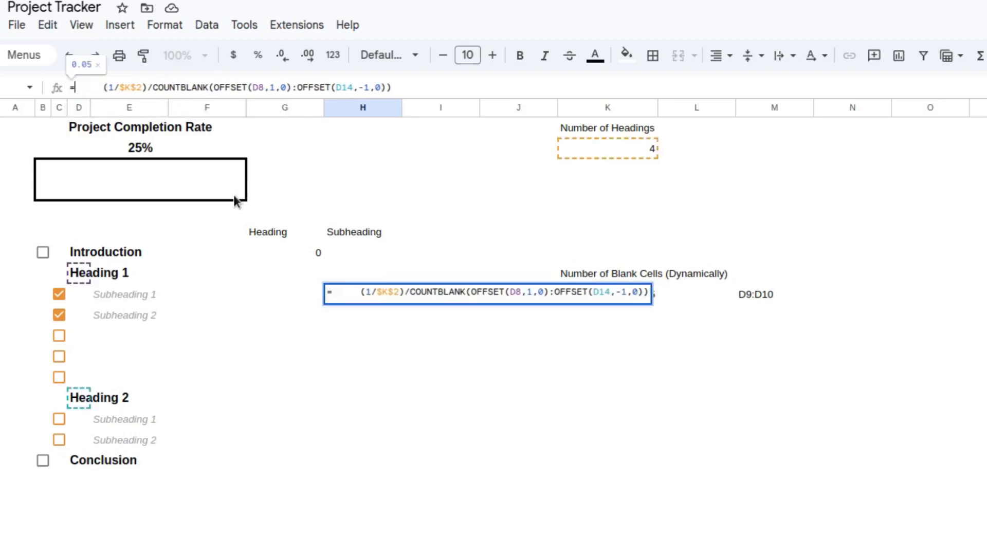
type("IF(")
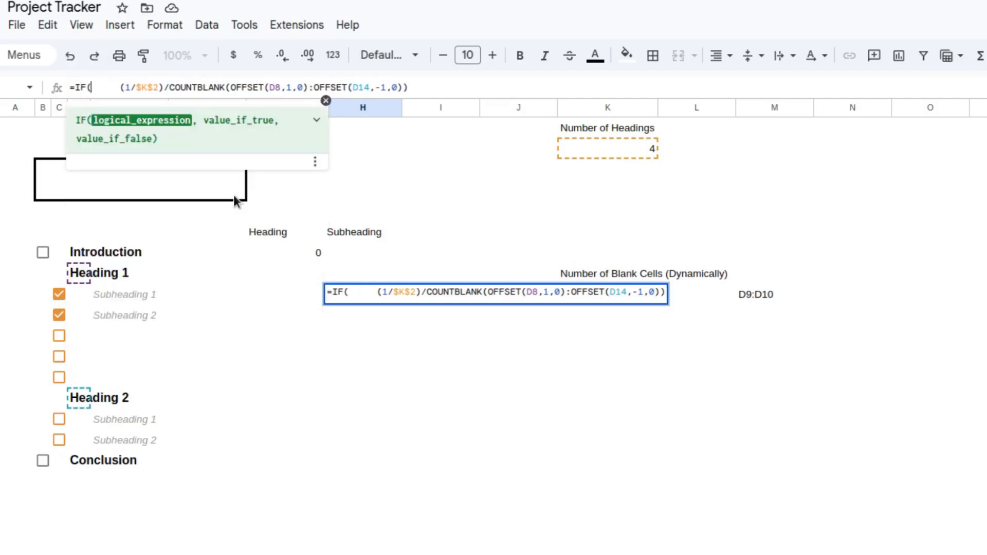
left_click(59, 294)
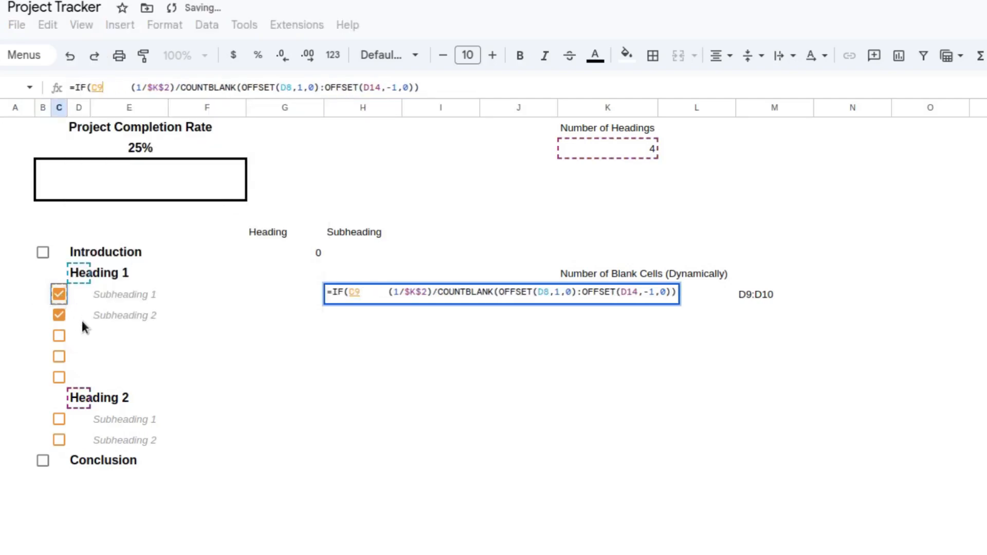
type("=true,")
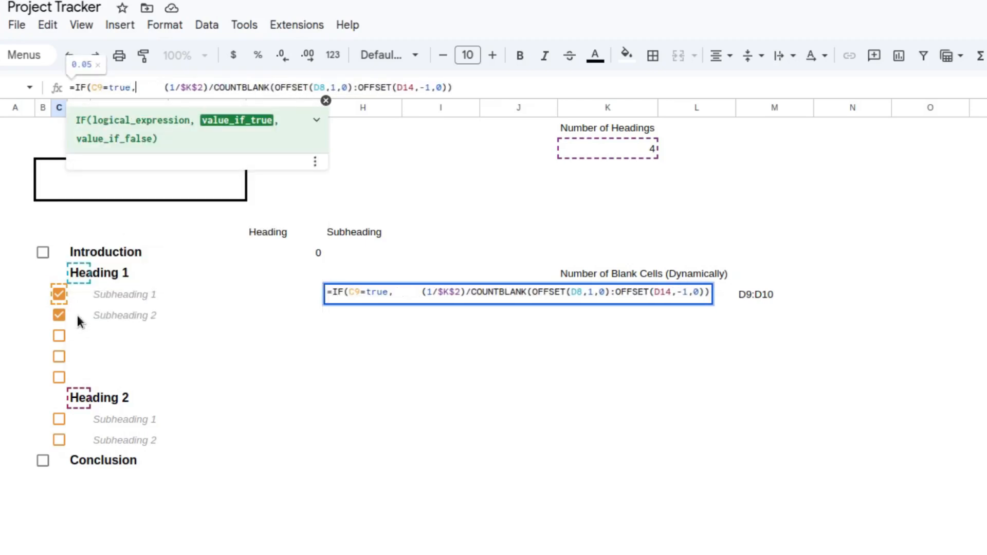
Step: Remove the extra spaces in the H9 IF formula and complete it with 0 as the value if false
key("Delete")
key("Delete")
key("Delete")
key("Delete")
key("Delete")
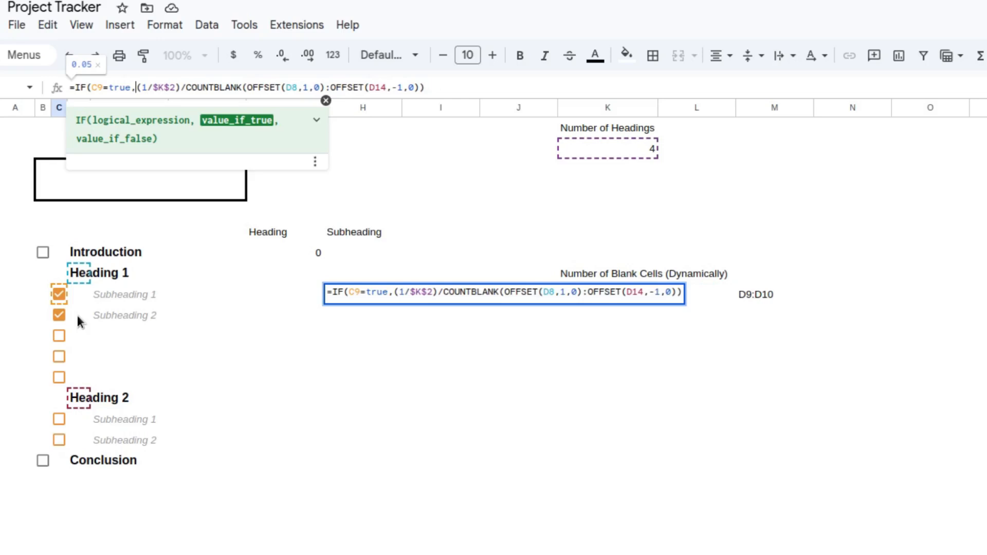
key("End")
type(",")
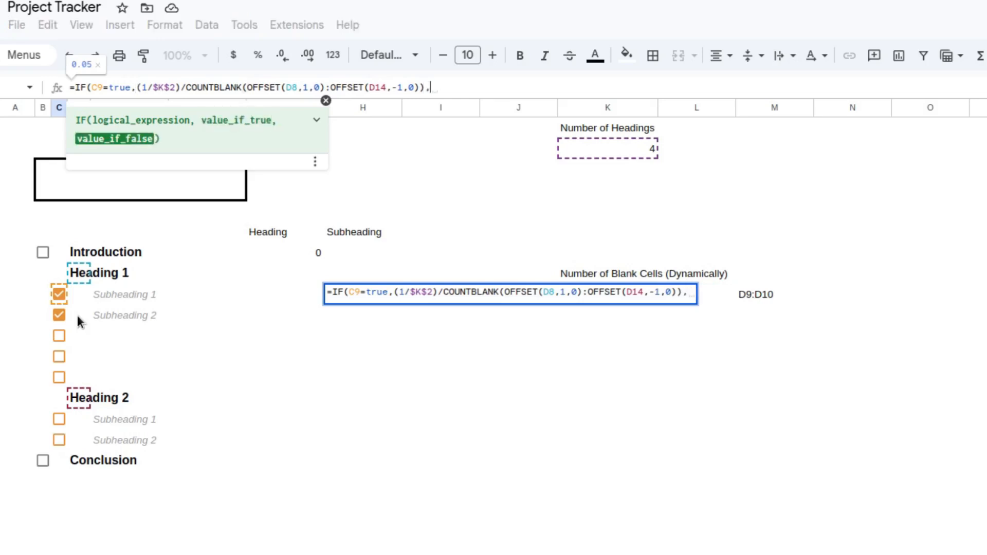
type("0")
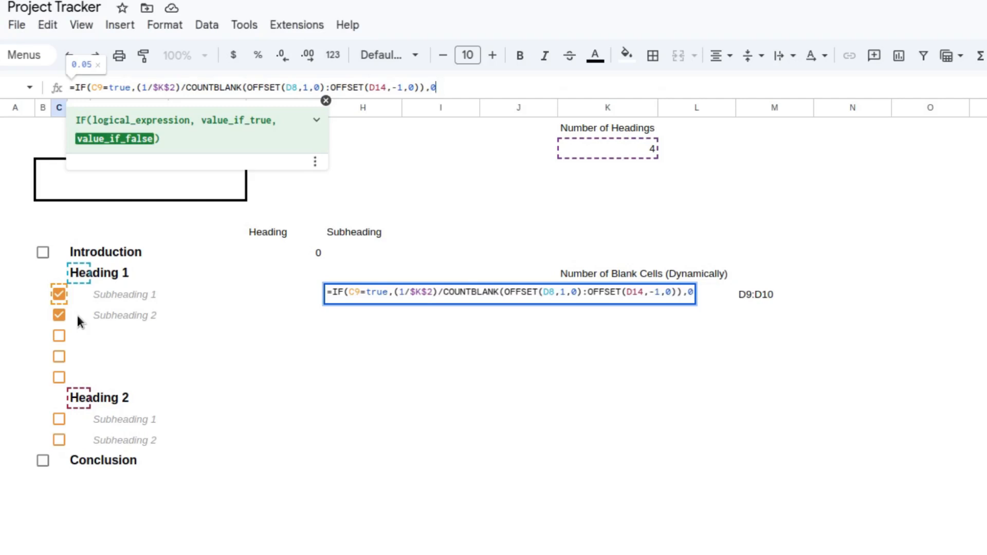
type(")")
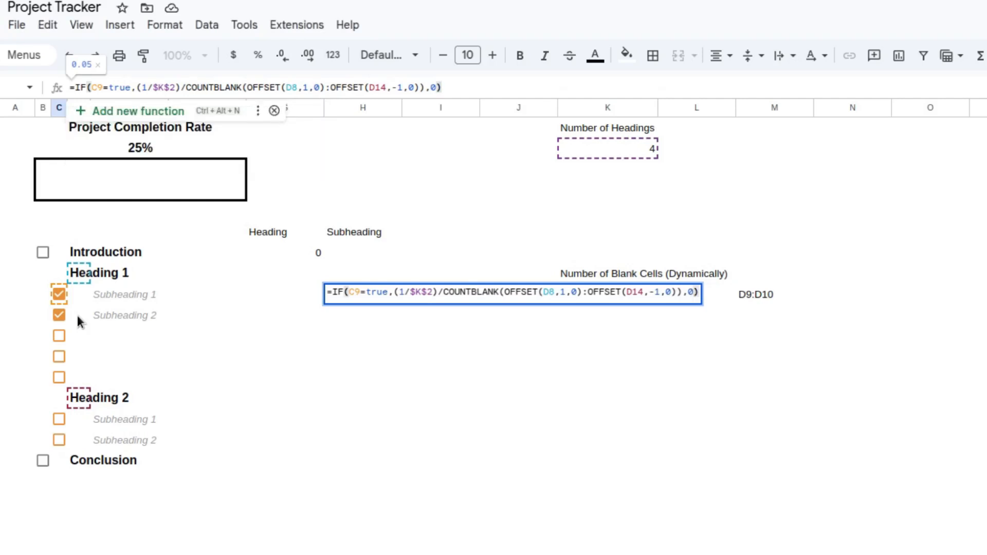
key("Return")
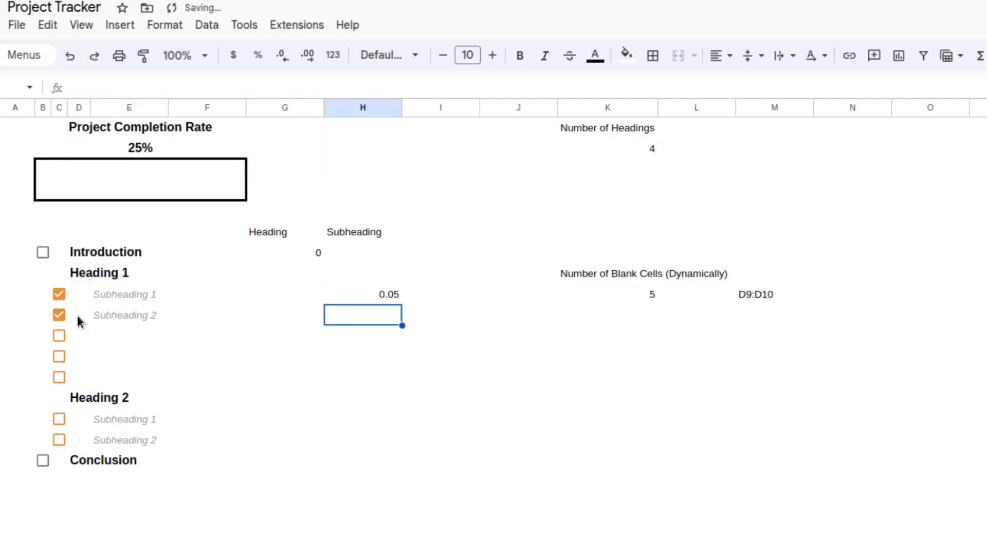
left_click(392, 294)
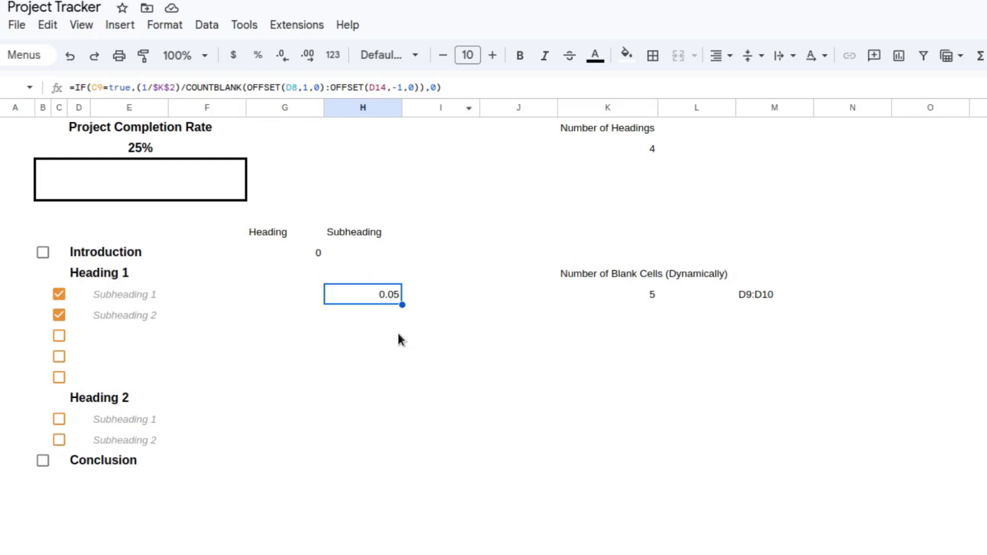
left_click(383, 314)
right_click(376, 295)
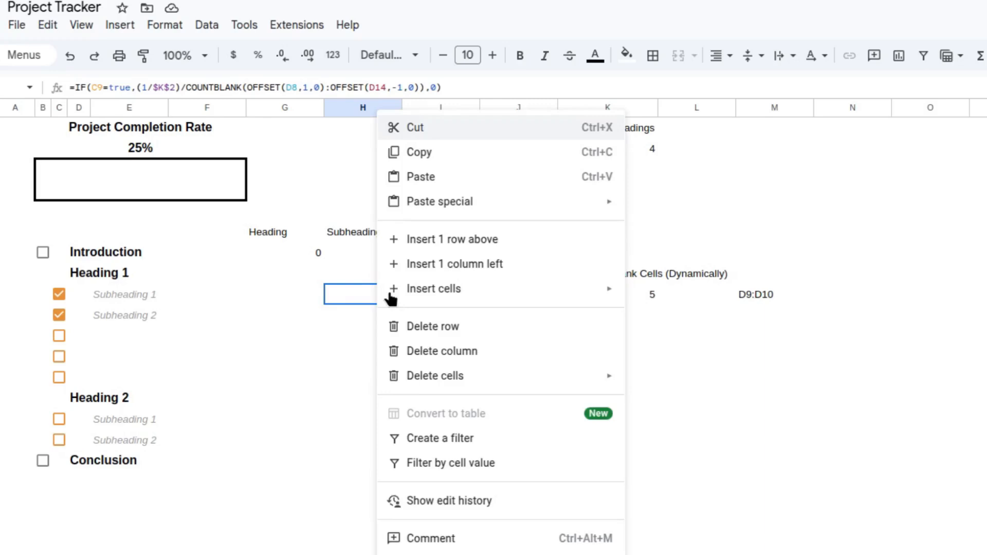
left_click(419, 152)
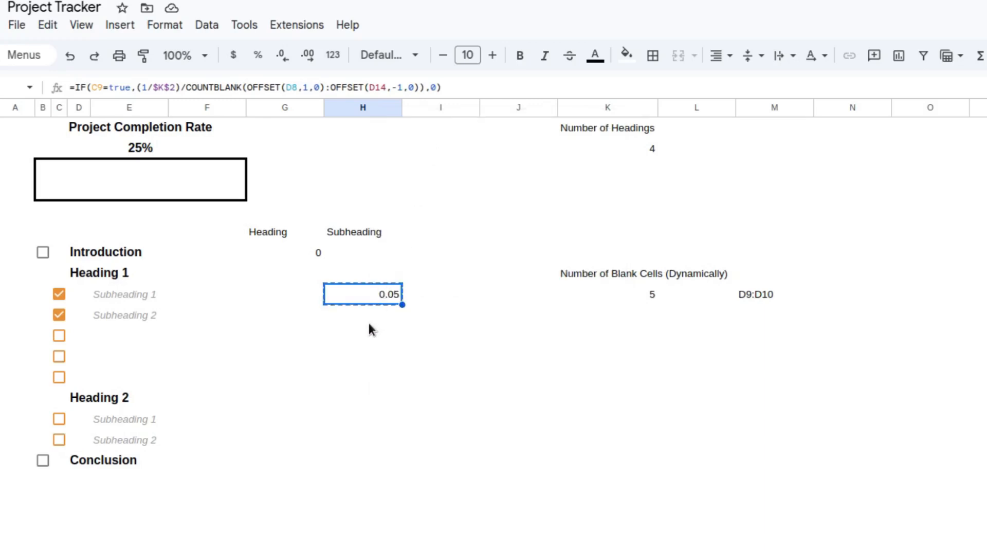
left_click(363, 306)
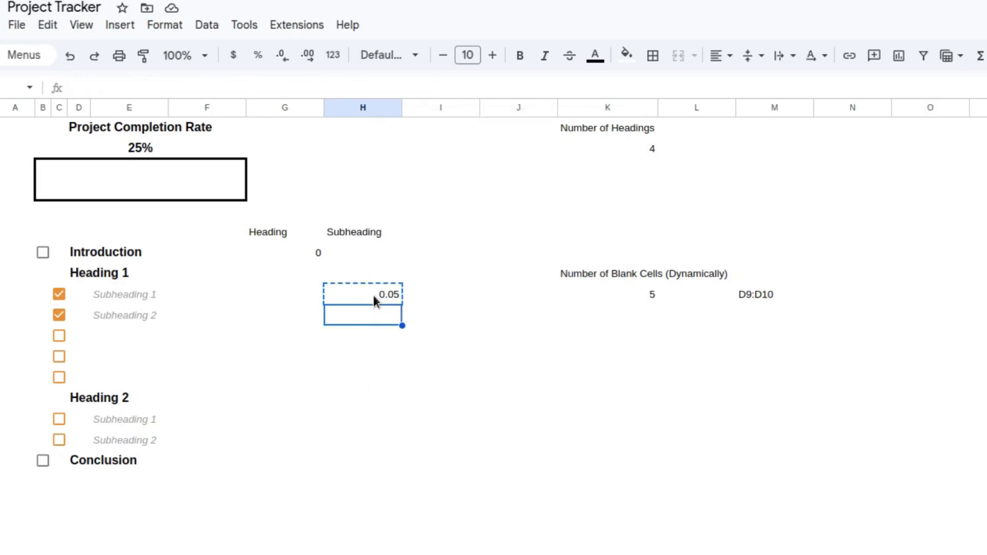
left_click(375, 292)
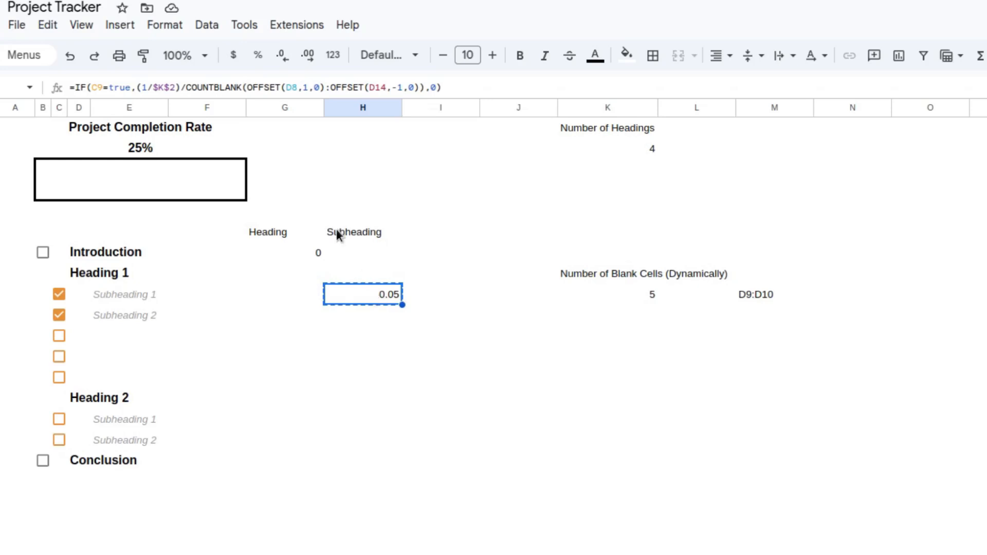
Step: Make the D8 and D14 references in the H9 formula absolute, as $D$8 and $D$14
left_click(297, 87)
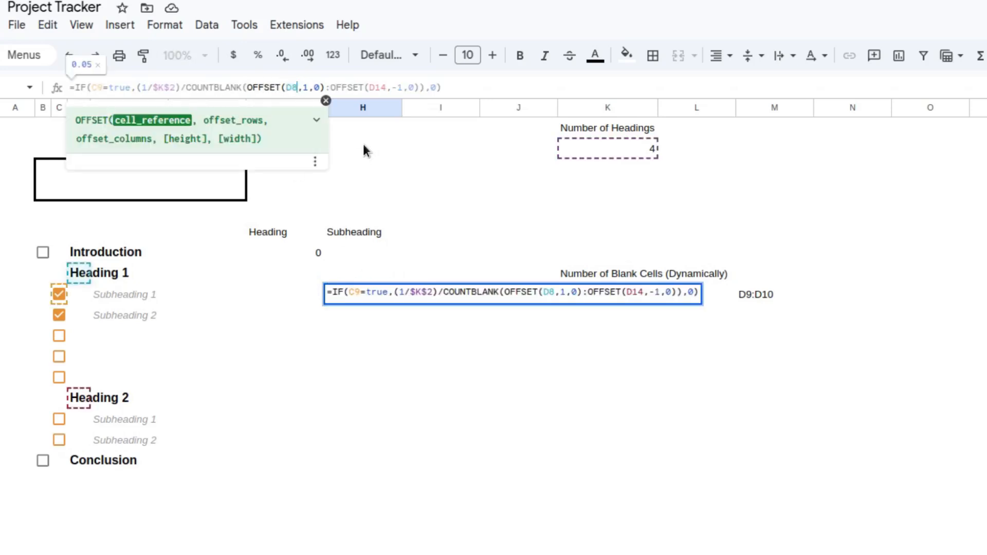
key("F4")
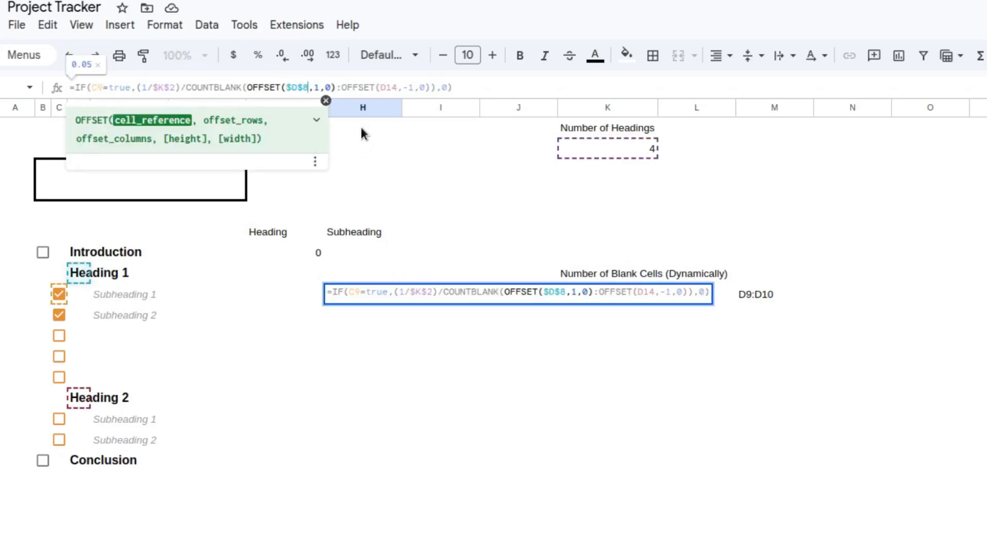
left_click(394, 87)
key("F4")
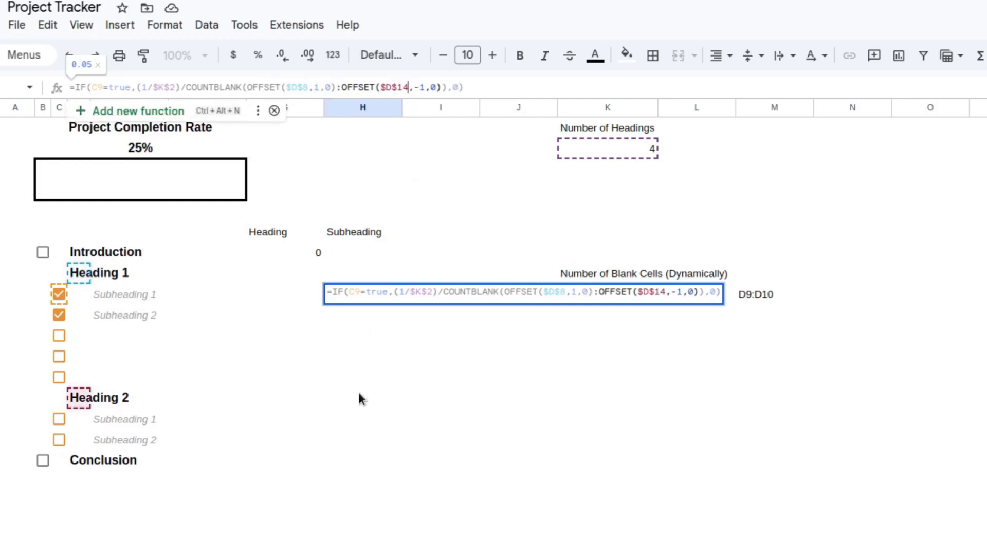
key("Return")
key("Up")
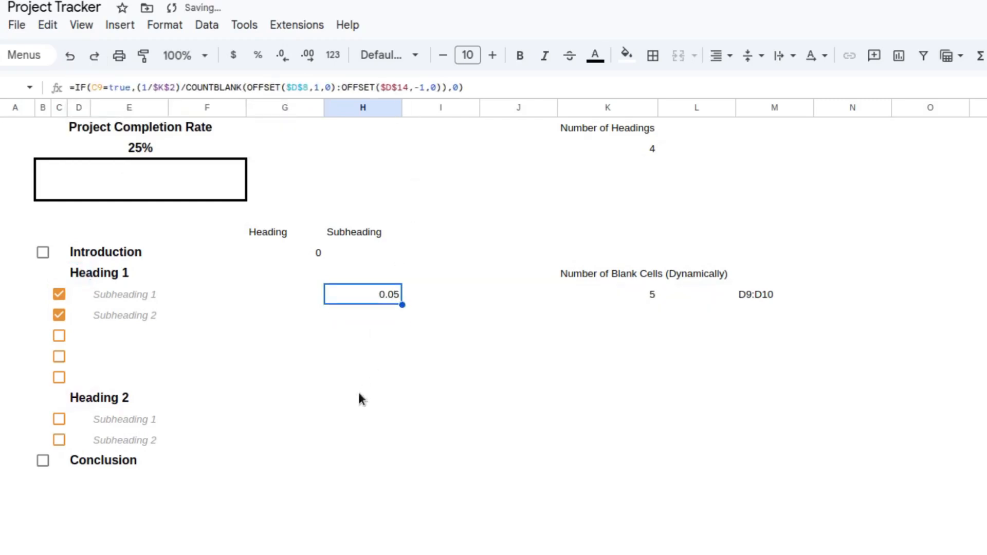
Step: Copy the H9 formula into H10:H13, alongside the remaining subheading checkboxes of Heading 1
key("ctrl+c")
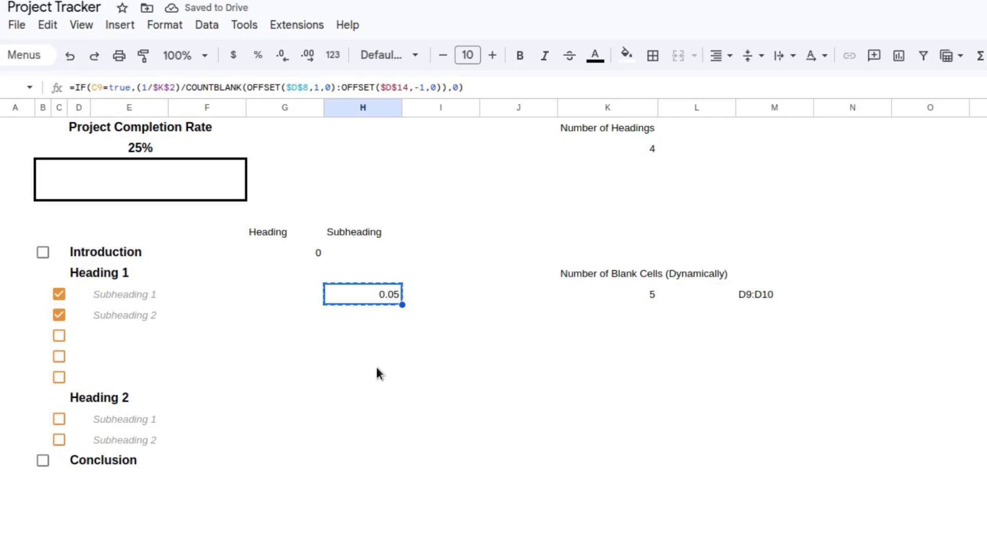
left_click_drag(365, 329, 369, 364)
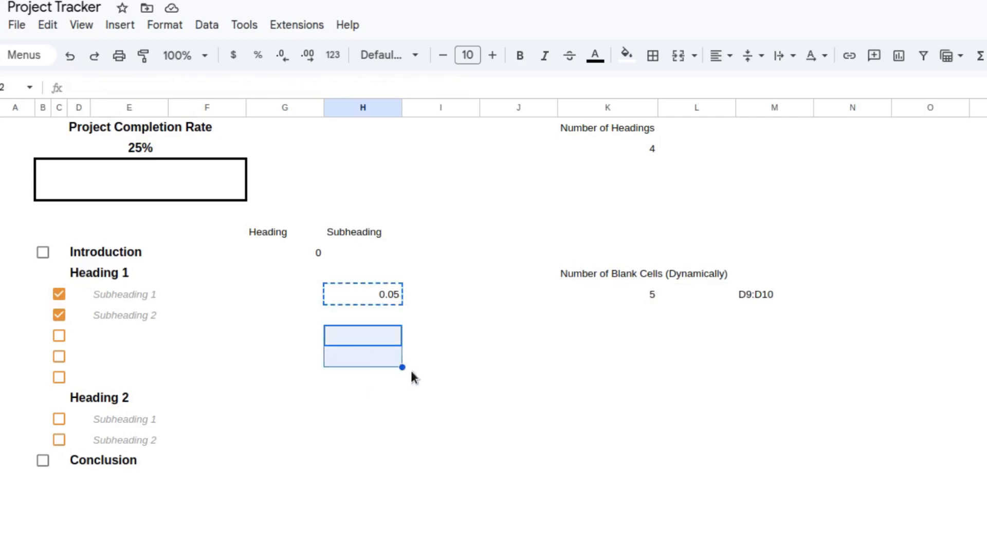
left_click(506, 397)
left_click_drag(344, 315, 334, 371)
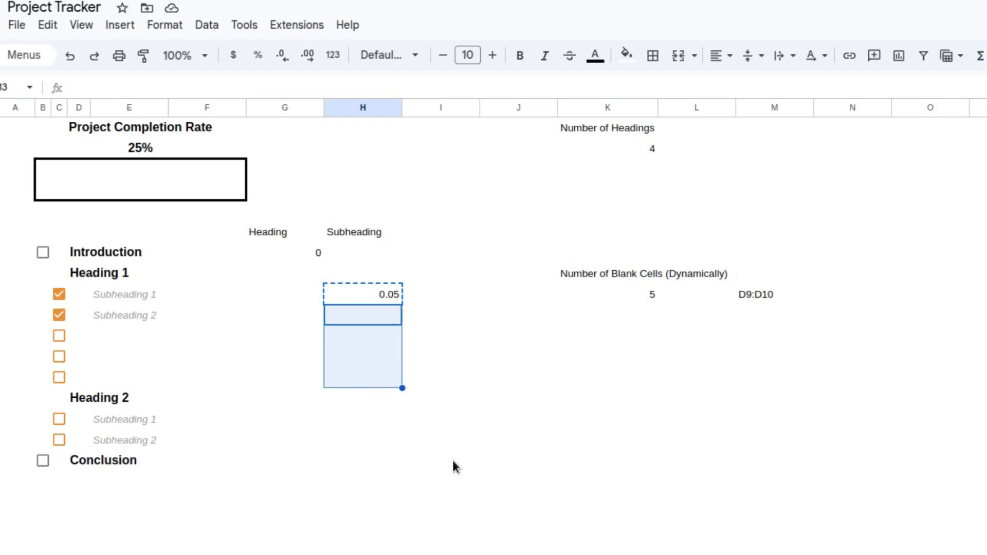
key("ctrl+v")
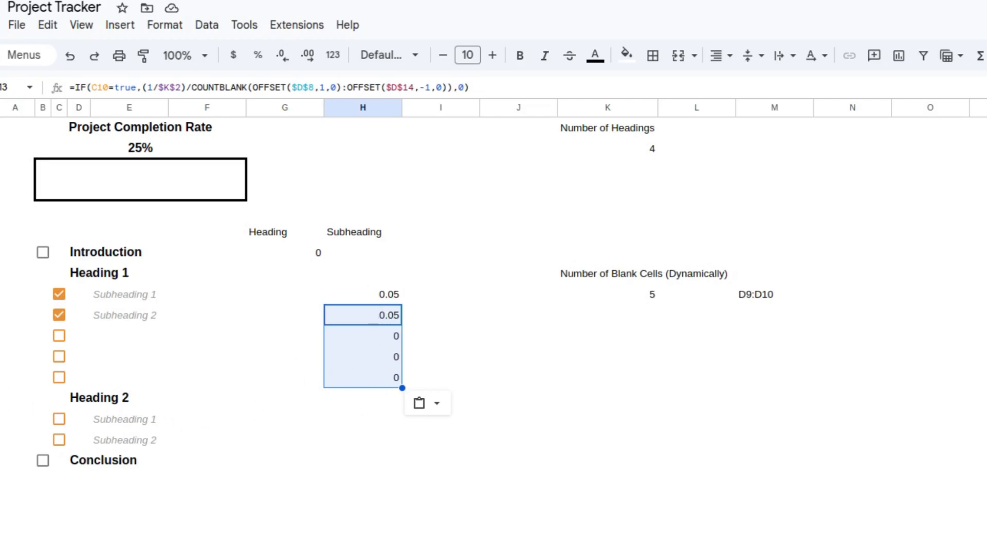
Step: Insert one row below row 13, the last subheading row under Heading 1, and select its Subheading cell H14
left_click(5, 383)
right_click(6, 383)
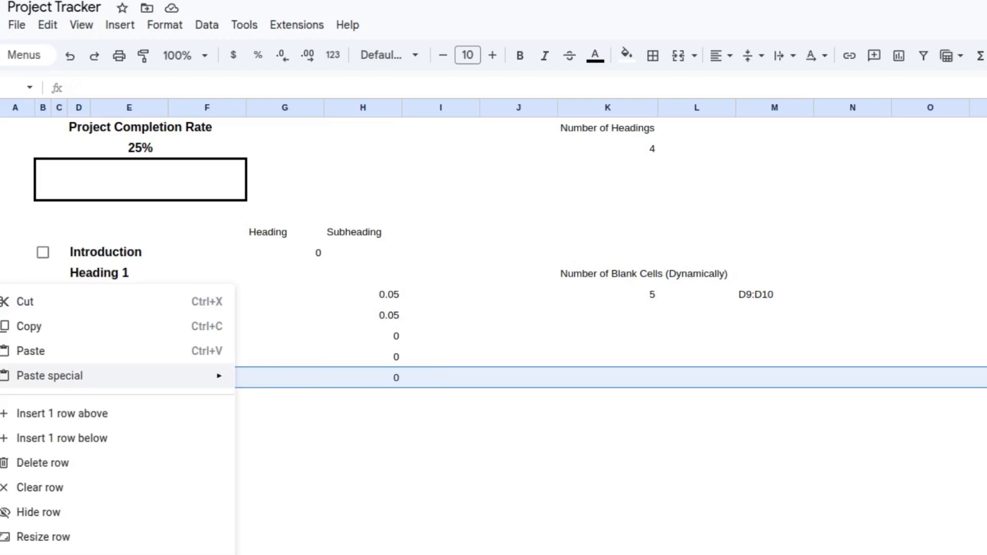
left_click(91, 439)
left_click(368, 404)
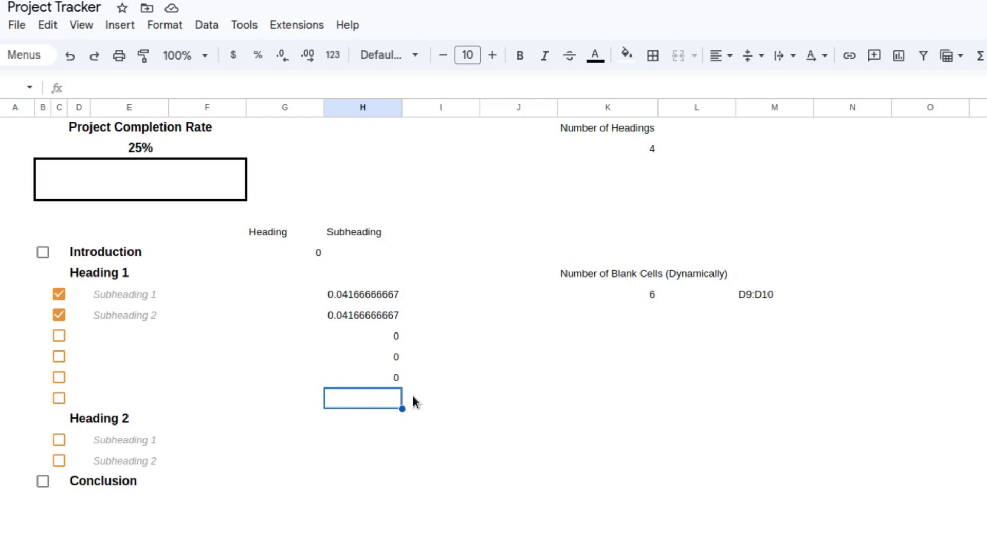
Step: Clear the copied formulas from H10:H13, keeping only the one in H9
left_click(506, 385)
left_click_drag(373, 311, 374, 379)
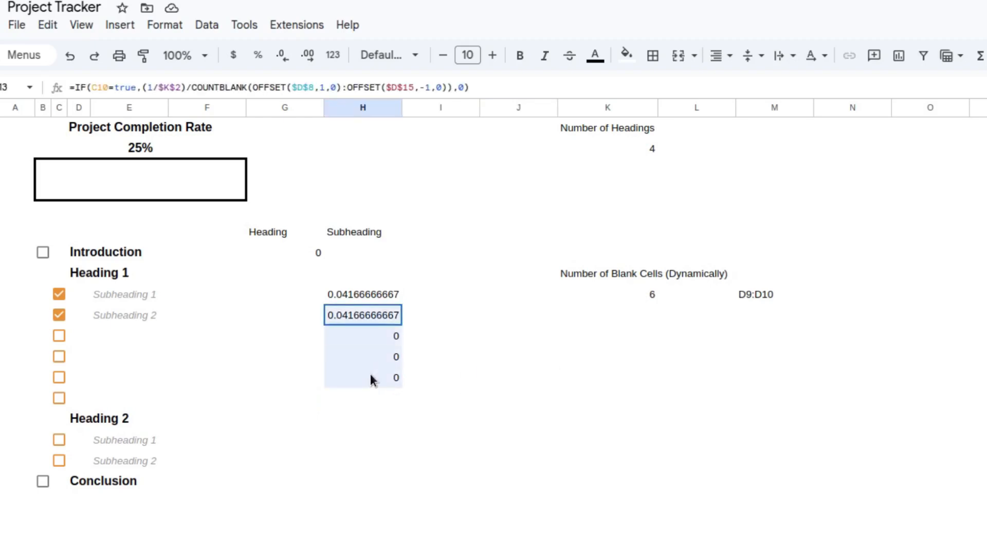
key("Delete")
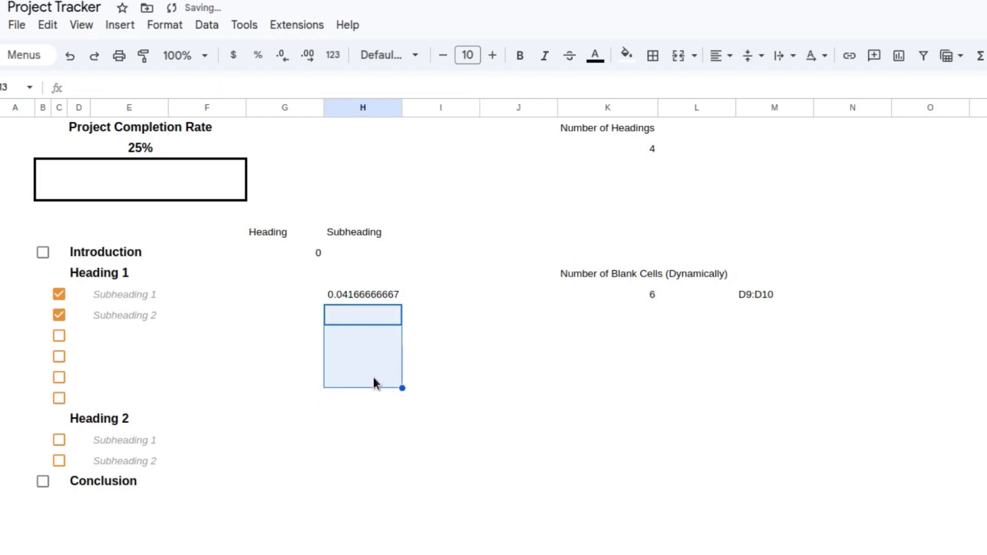
Step: Extend the condition range in the H9 IF formula from the single cell C9 to C9:C14
key("Up")
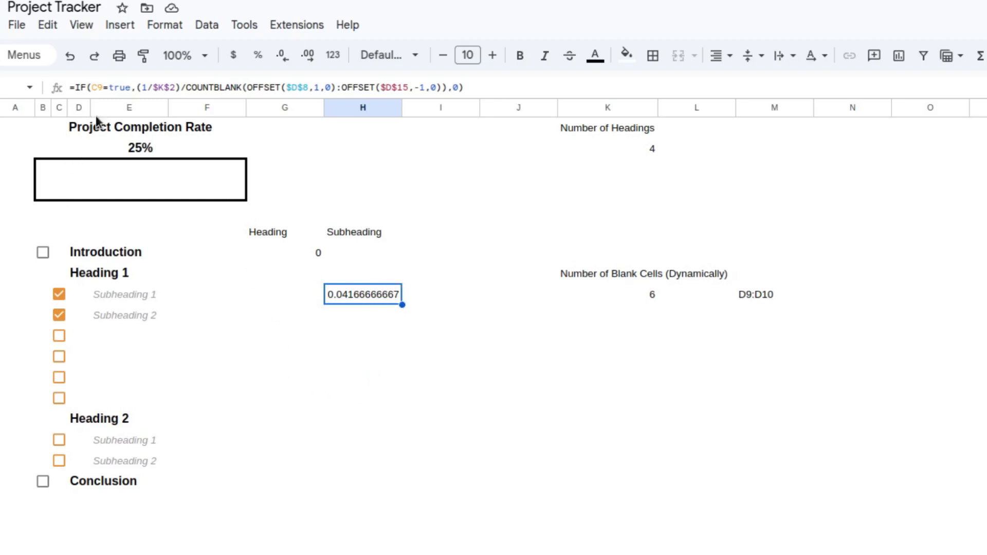
left_click(101, 87)
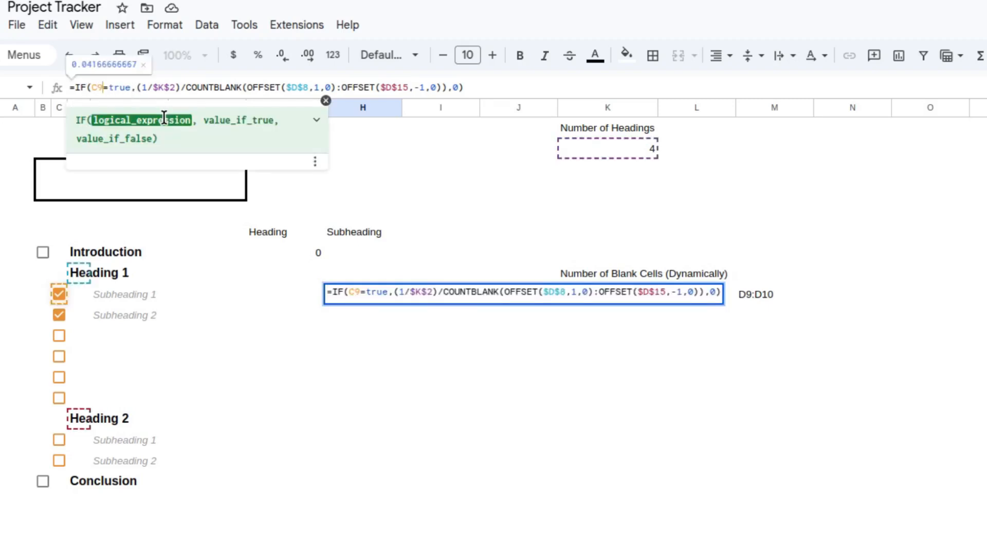
type(":")
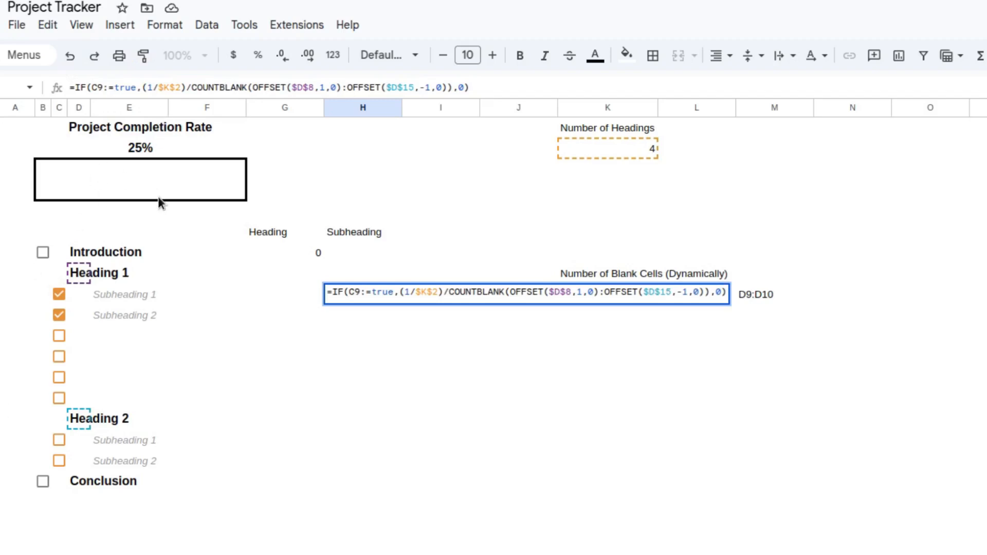
type("c14")
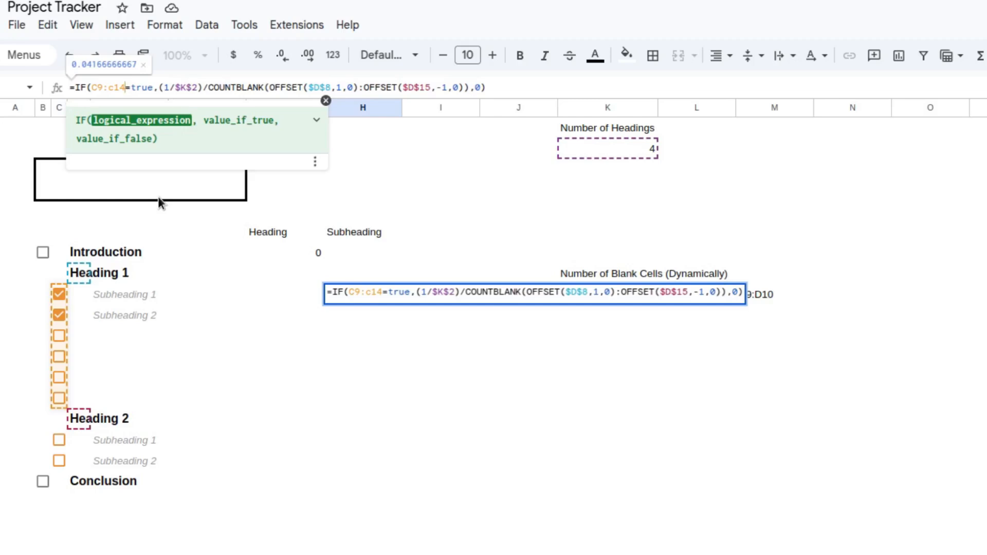
key("Return")
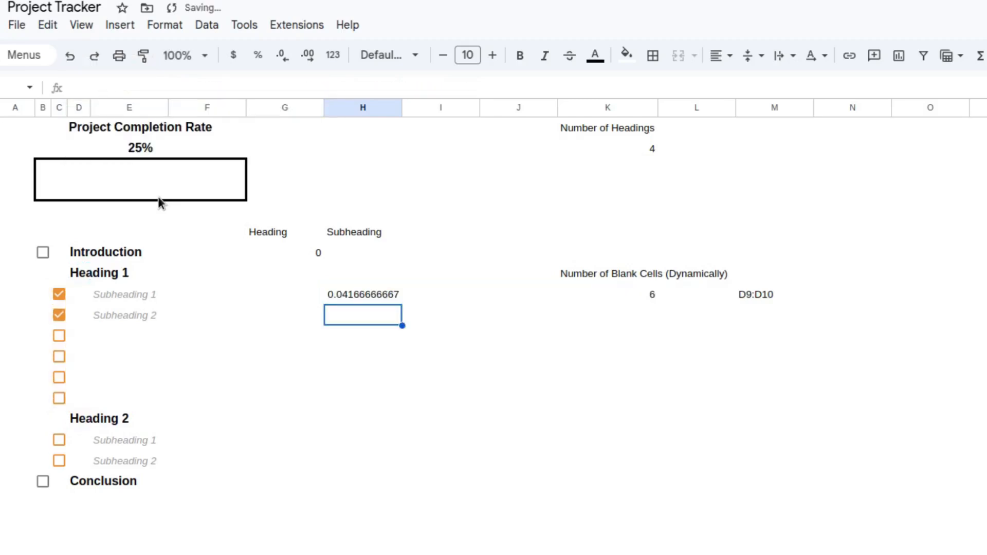
Step: Wrap the H9 formula in ArrayFormula so it covers every checkbox in C9:C14
key("Up")
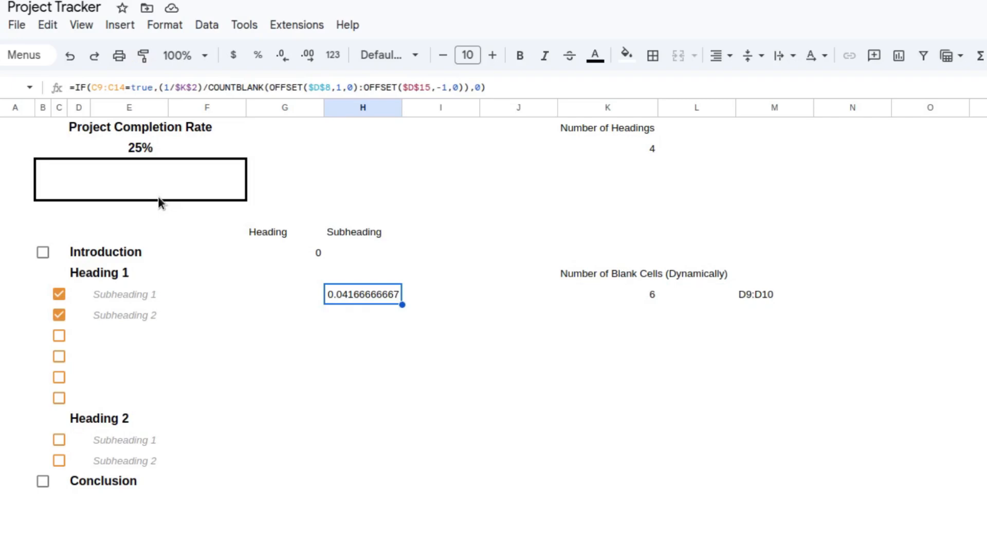
key("Return")
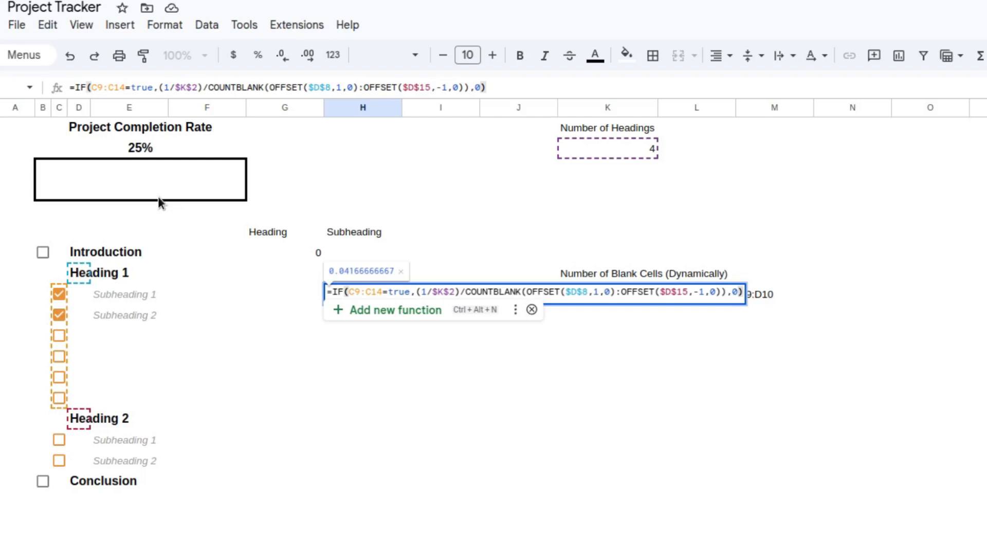
key("ctrl+shift+Return")
key("Return")
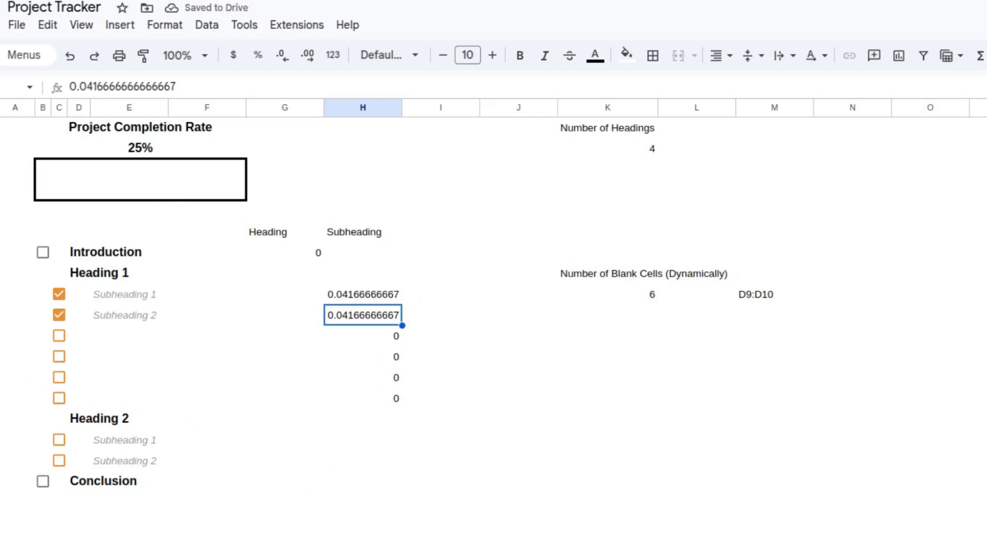
Step: Insert one row below row 14 under Heading 1 and select its Subheading cell H15
right_click(16, 398)
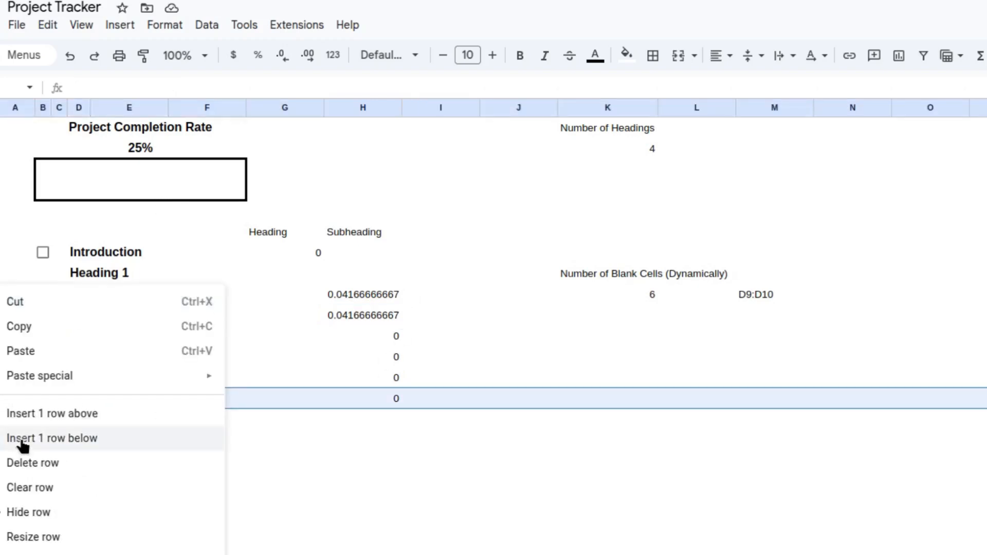
left_click(20, 438)
left_click(398, 419)
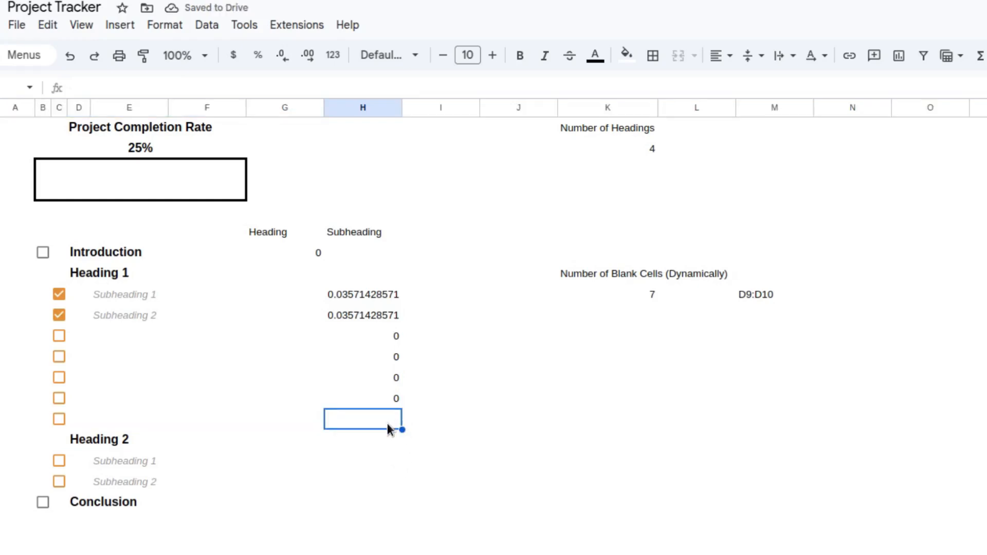
Step: Copy the C9:C14 range text out of the H9 formula and paste it into M11 as a reference note
left_click(349, 291)
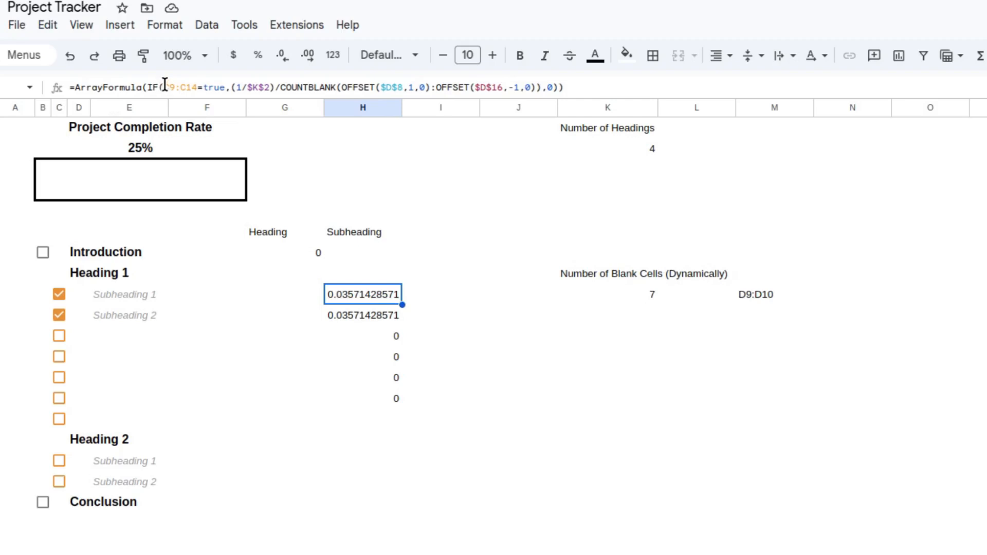
double_click(186, 88)
key("ctrl+c")
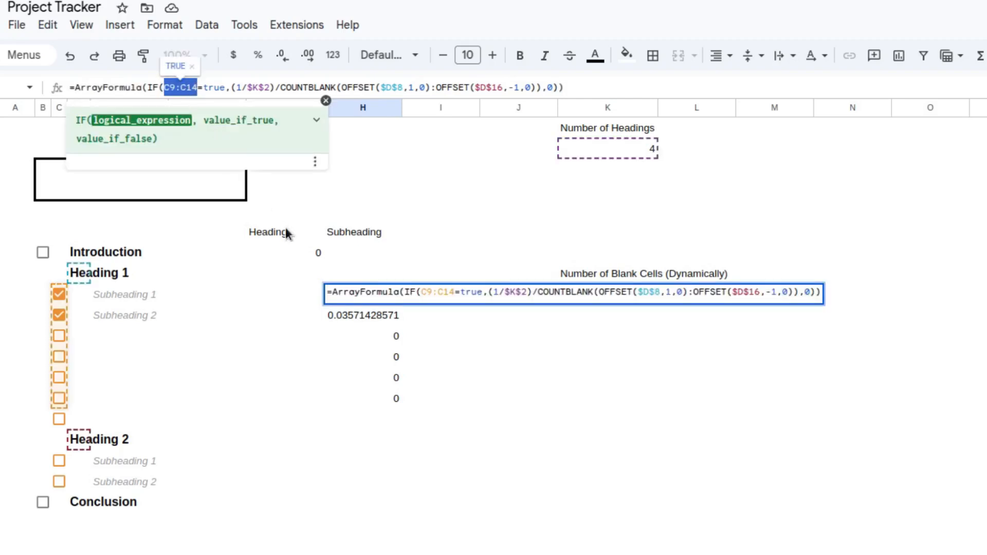
key("Escape")
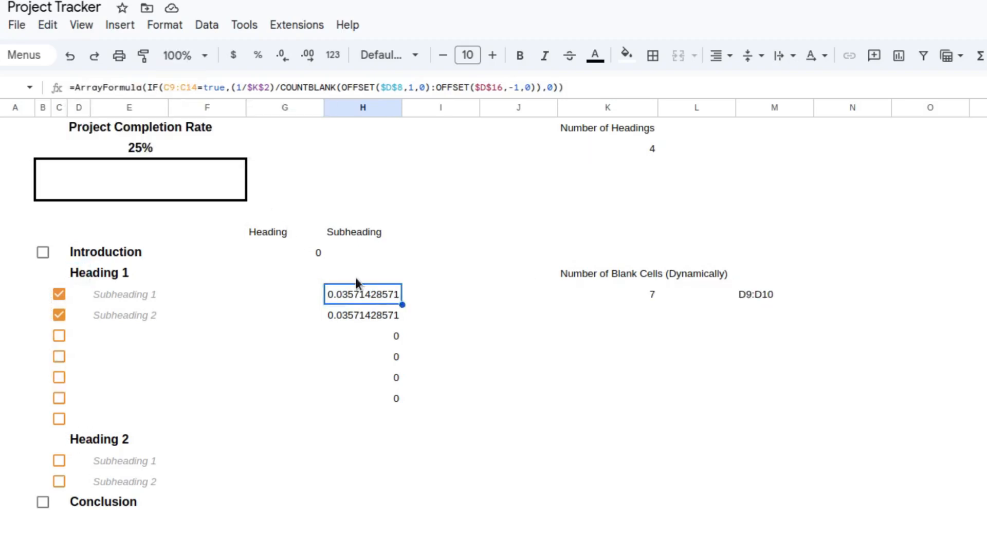
left_click(761, 337)
right_click(764, 333)
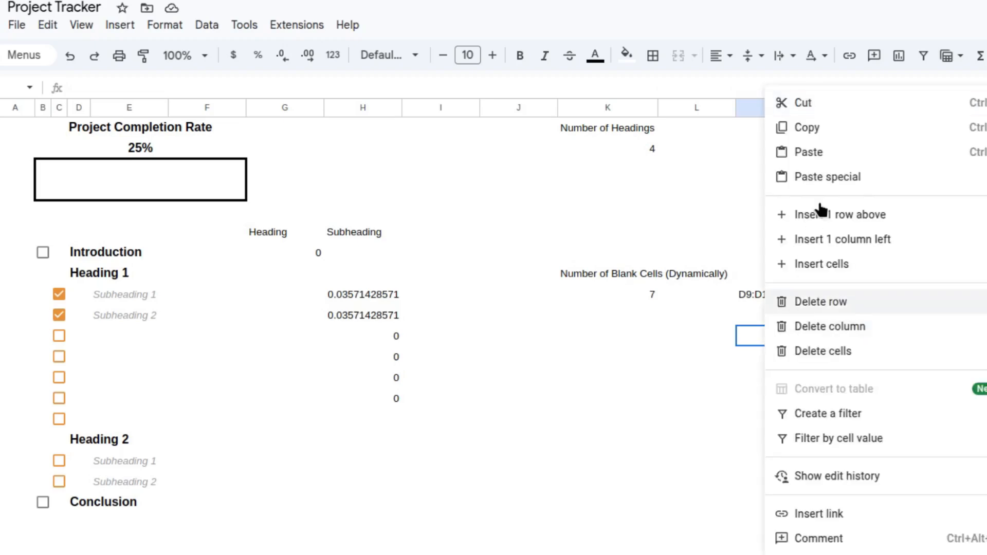
left_click(813, 162)
left_click(703, 340)
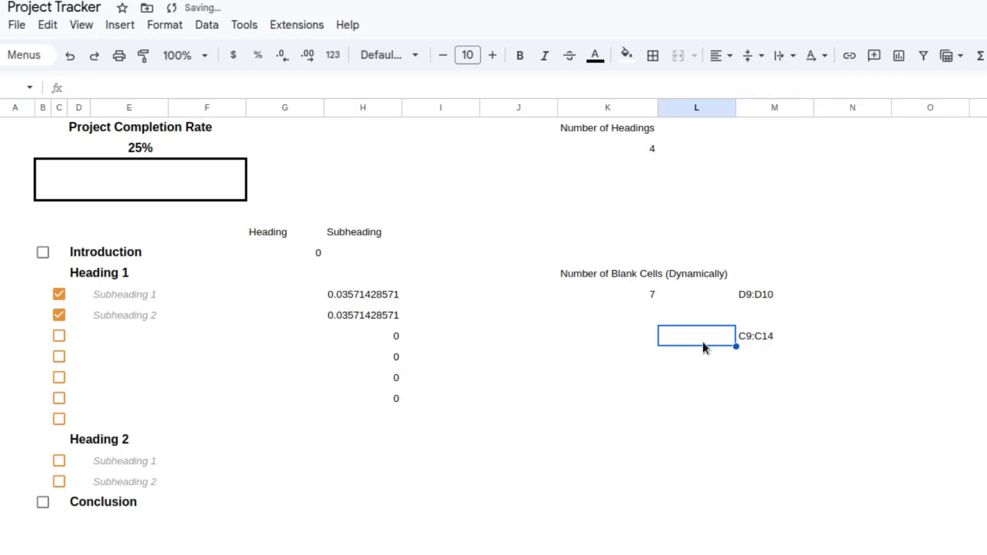
Step: Start a formula in K11 with OFFSET($D$8,1,-1), anchored to the Heading 1 cell, as the checkbox range's start
left_click(634, 337)
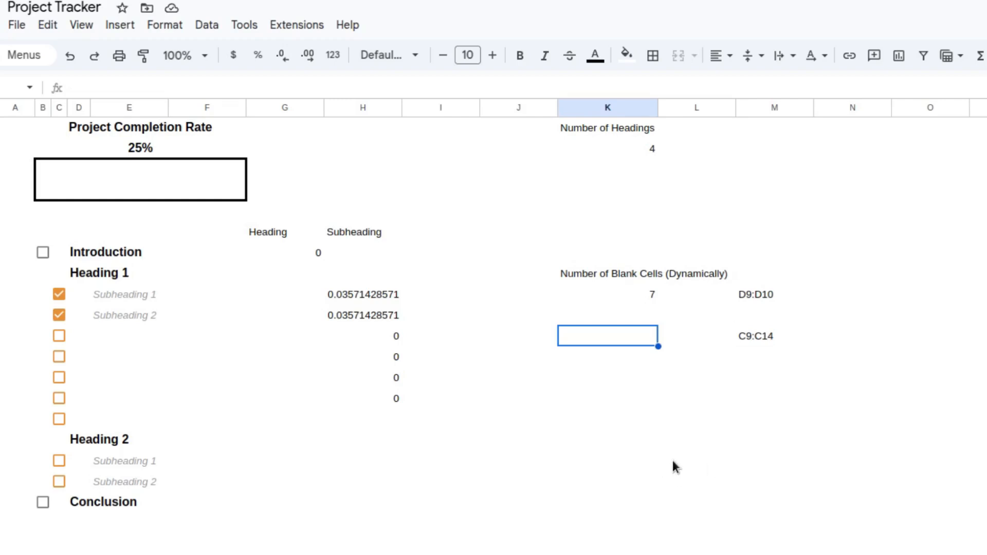
type("=")
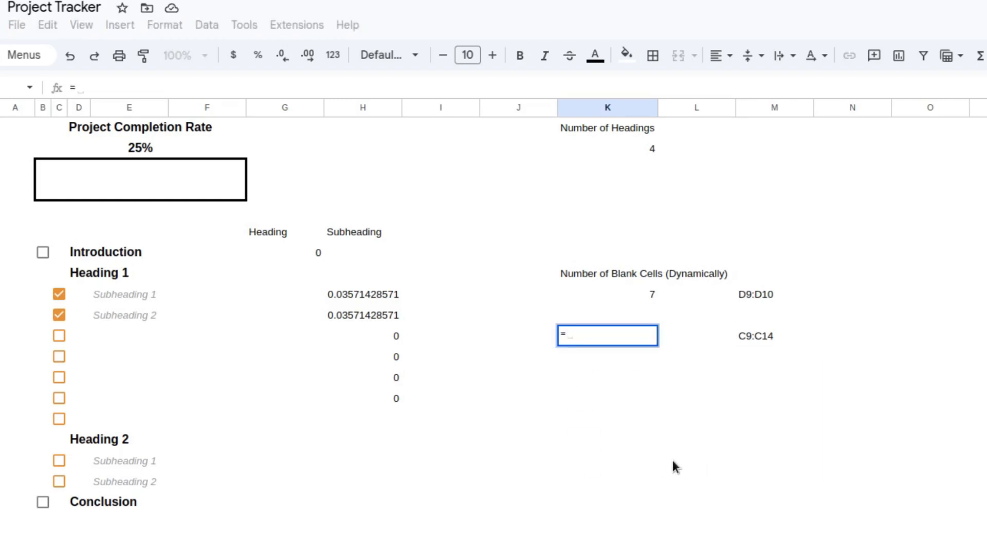
type("OFFSET")
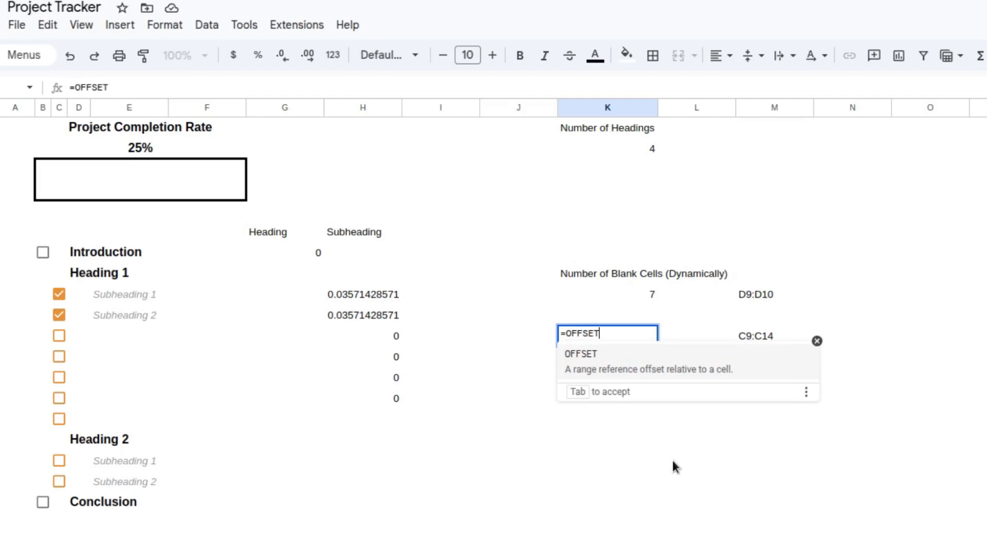
type("(")
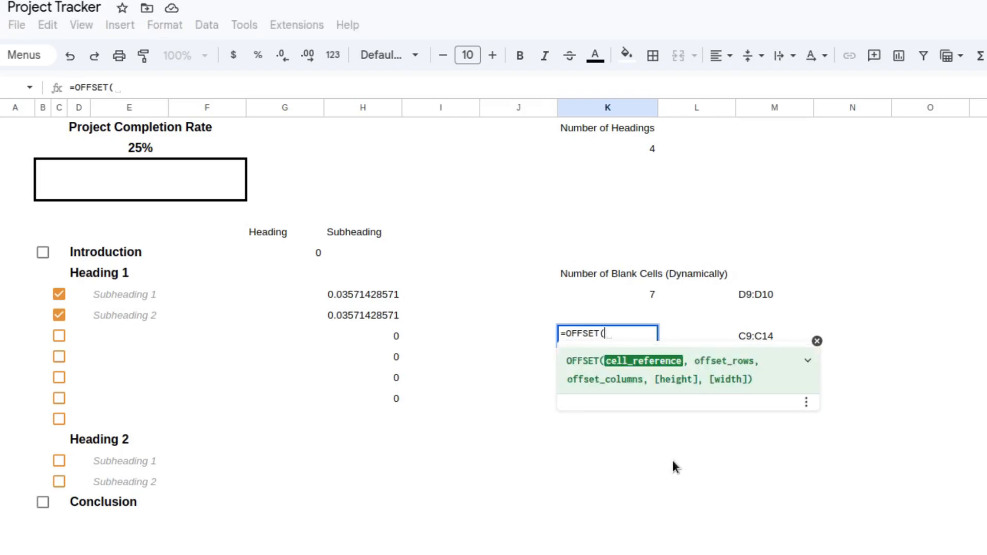
left_click(78, 273)
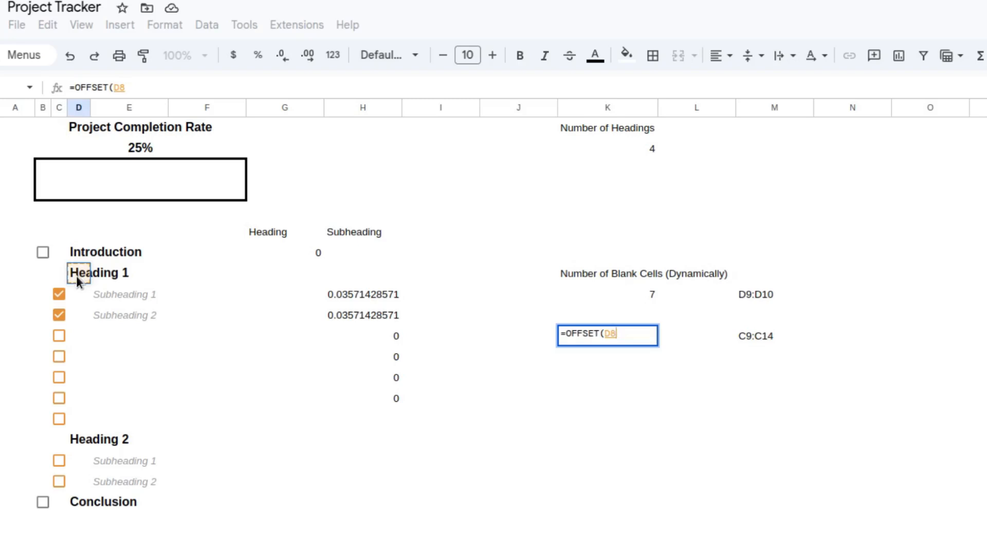
key("F4")
type(",")
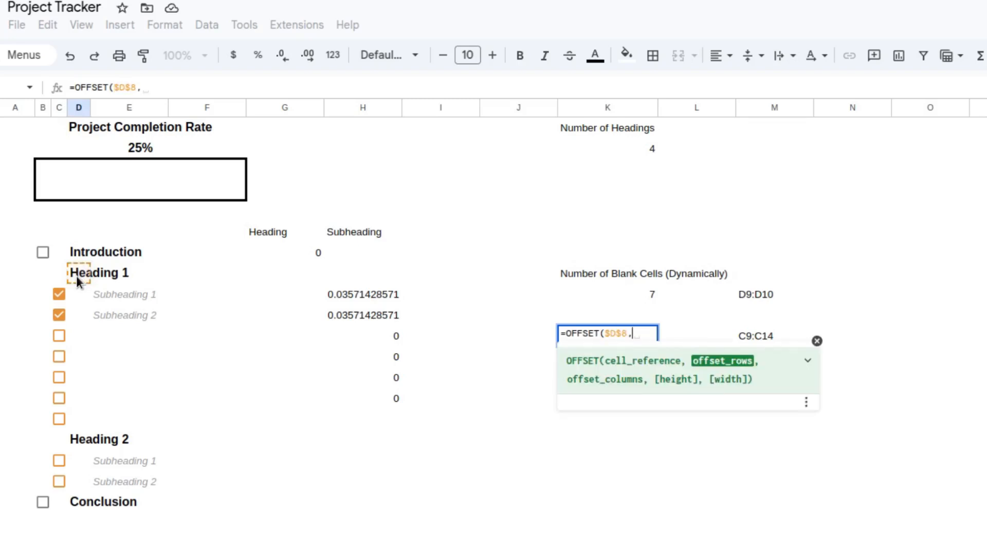
type("1")
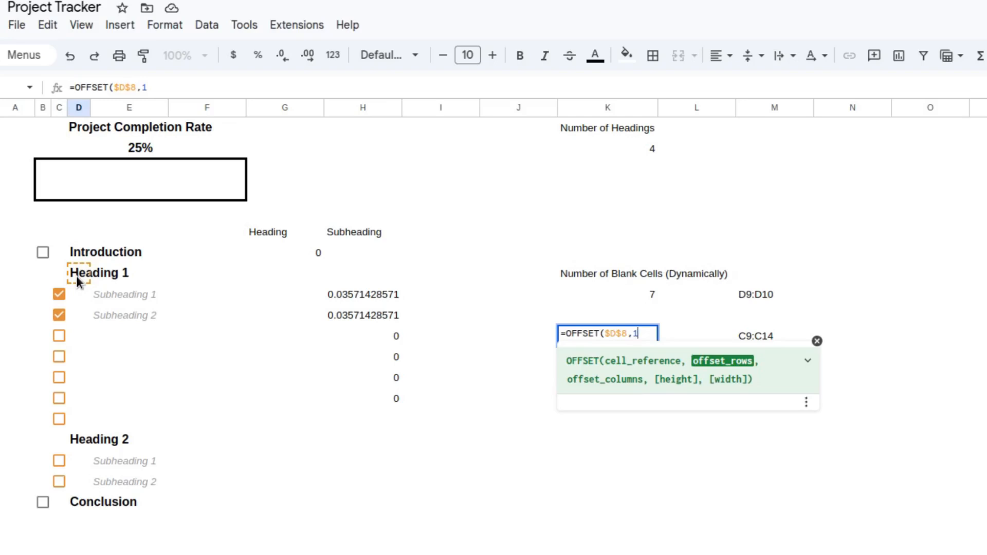
type(",1")
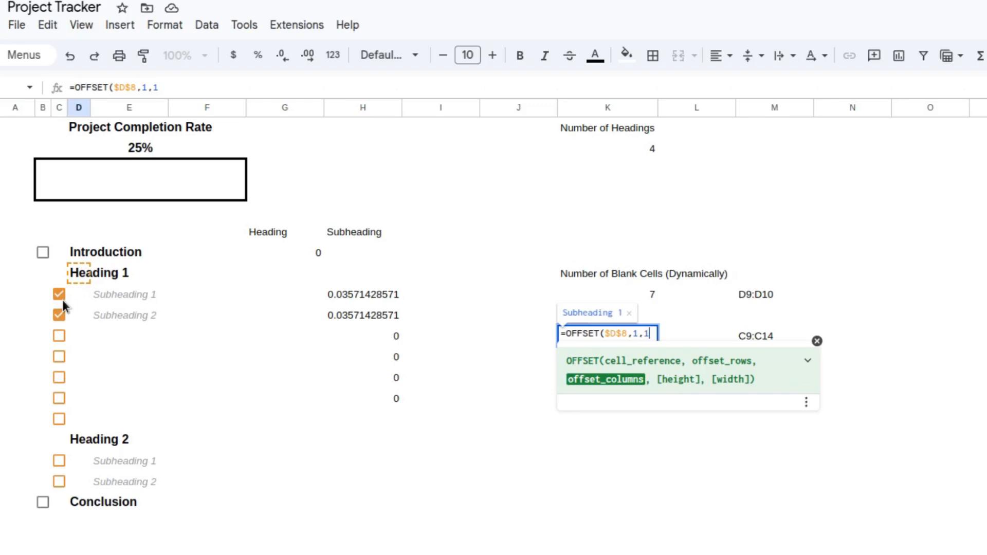
key("BackSpace")
type("-1")
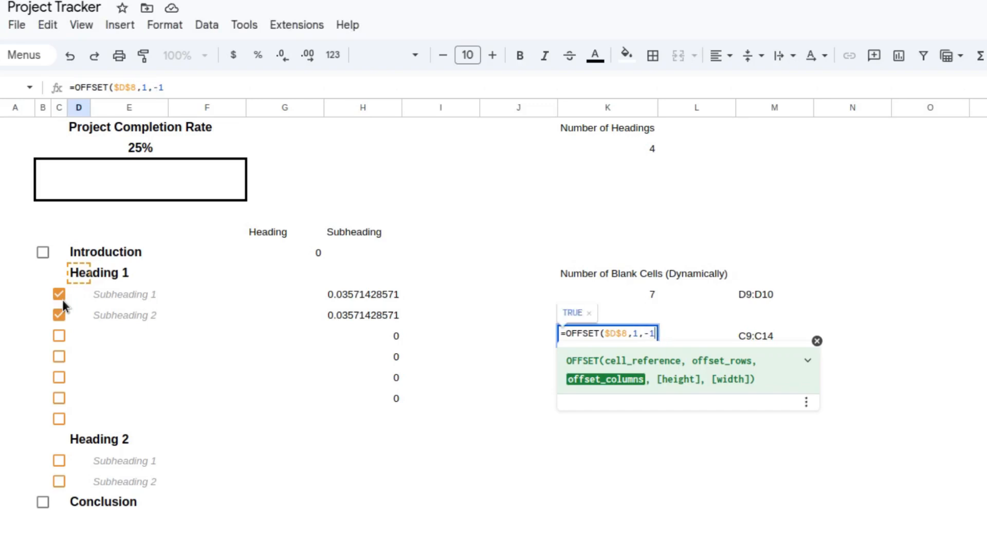
type(")")
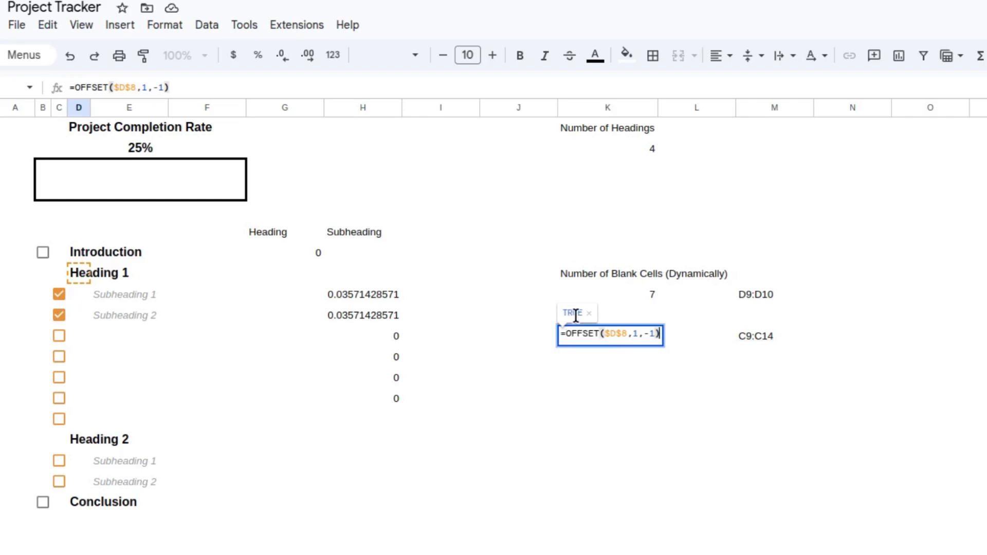
Step: Complete the K11 formula with :OFFSET($D$16,-1,-1), anchored to the Heading 2 cell, as the end of the range
type(":")
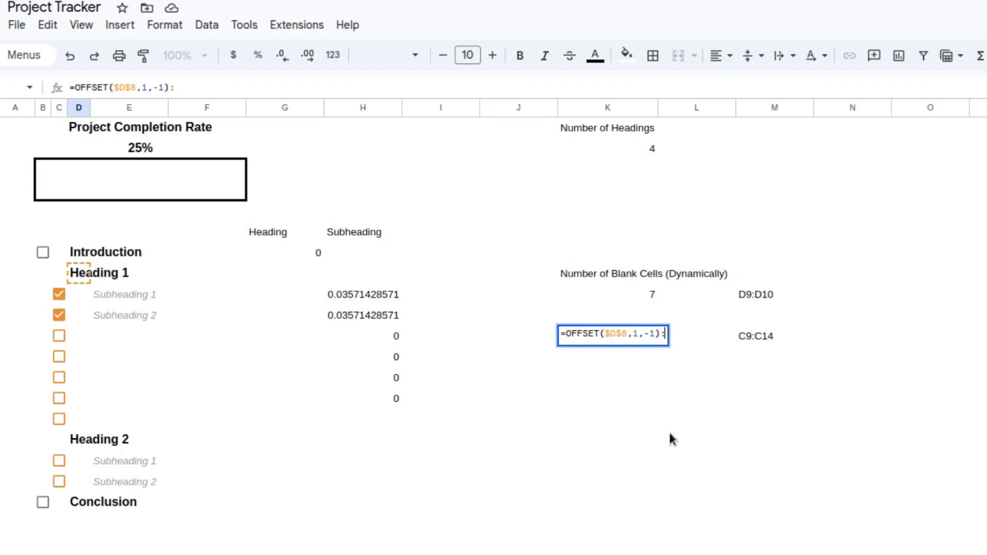
type("OFFSET")
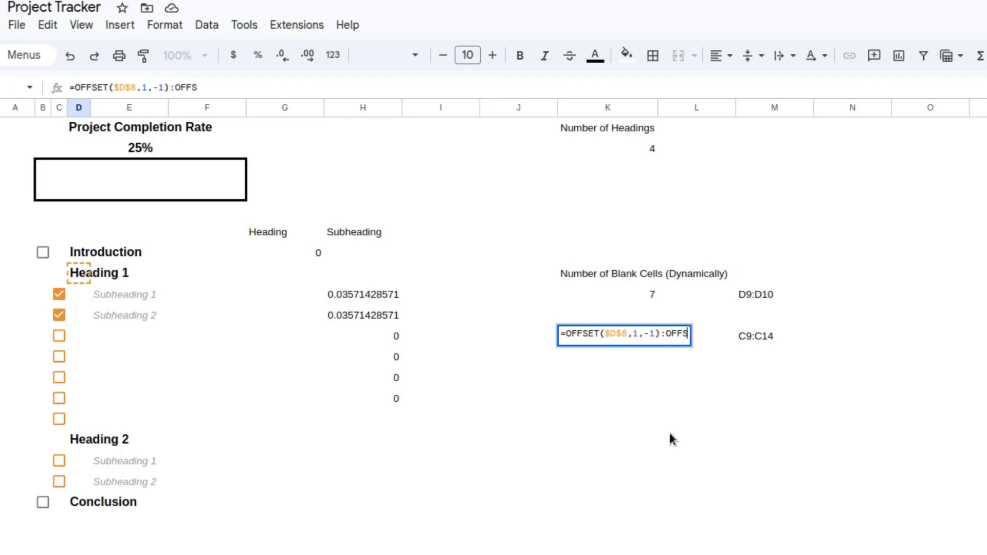
type("(")
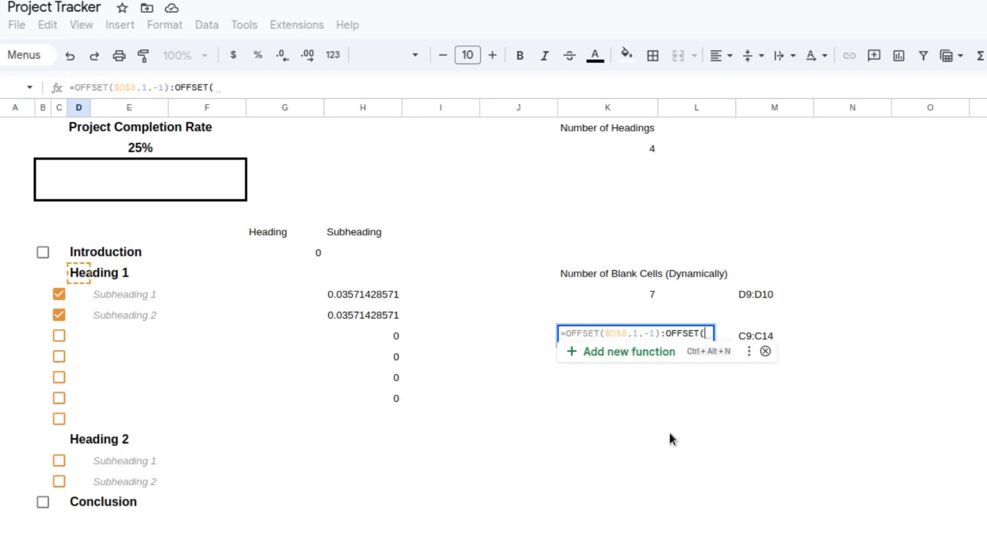
left_click(78, 441)
key("F4")
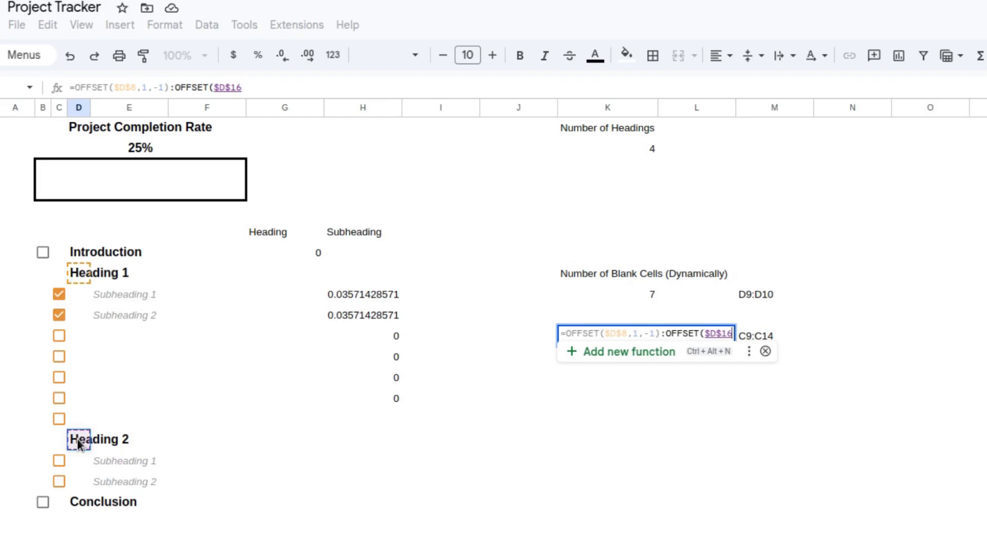
type(",-")
key("Up")
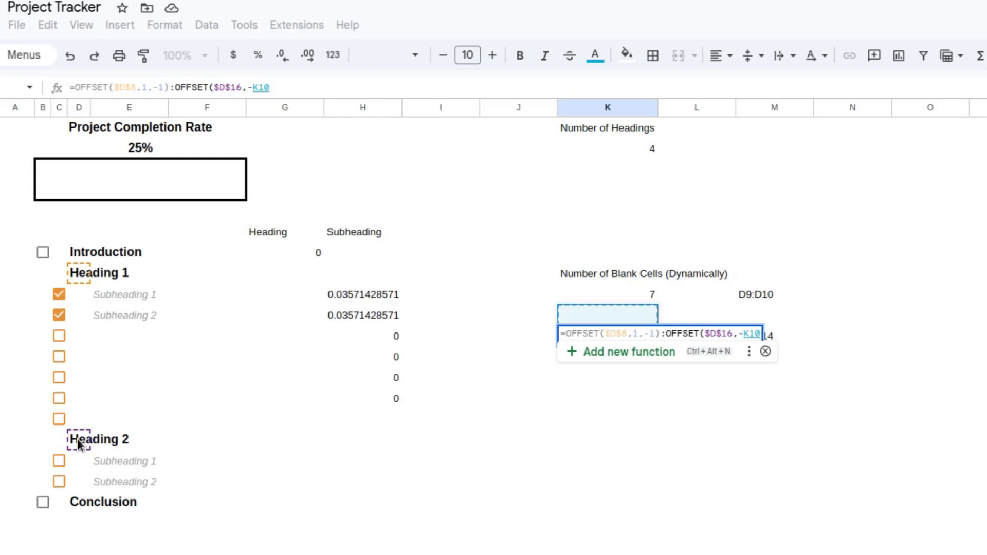
key("BackSpace")
key("BackSpace")
key("BackSpace")
type("1")
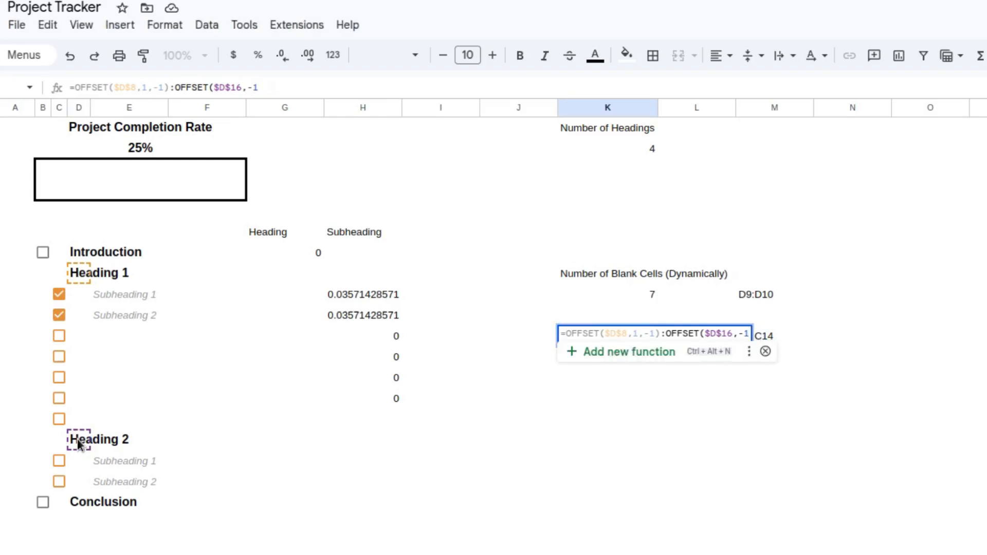
type(",")
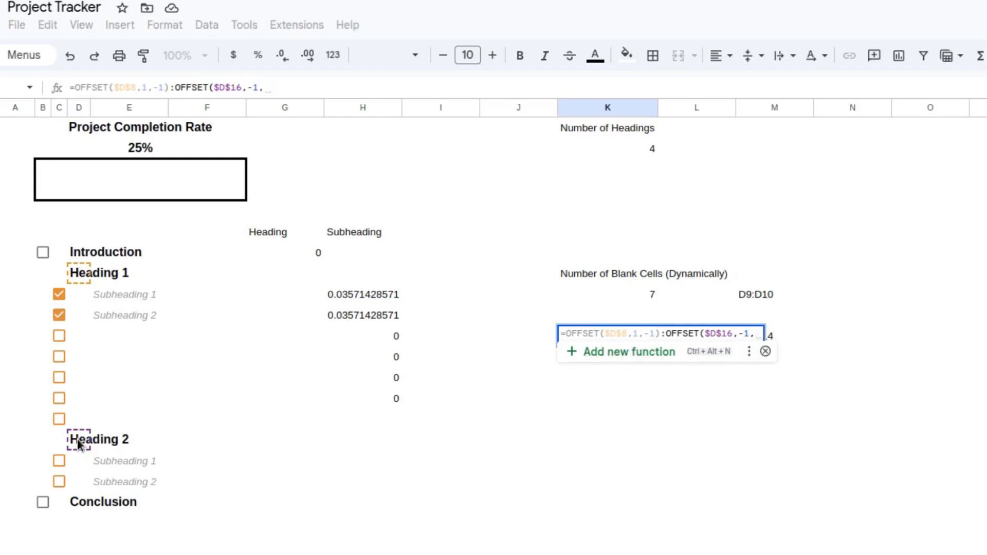
type("-1")
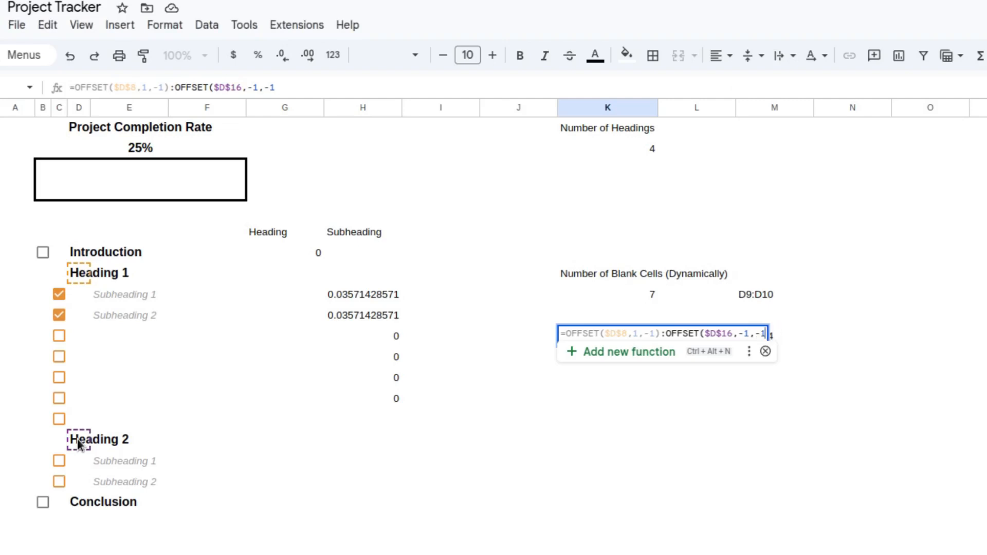
type(")")
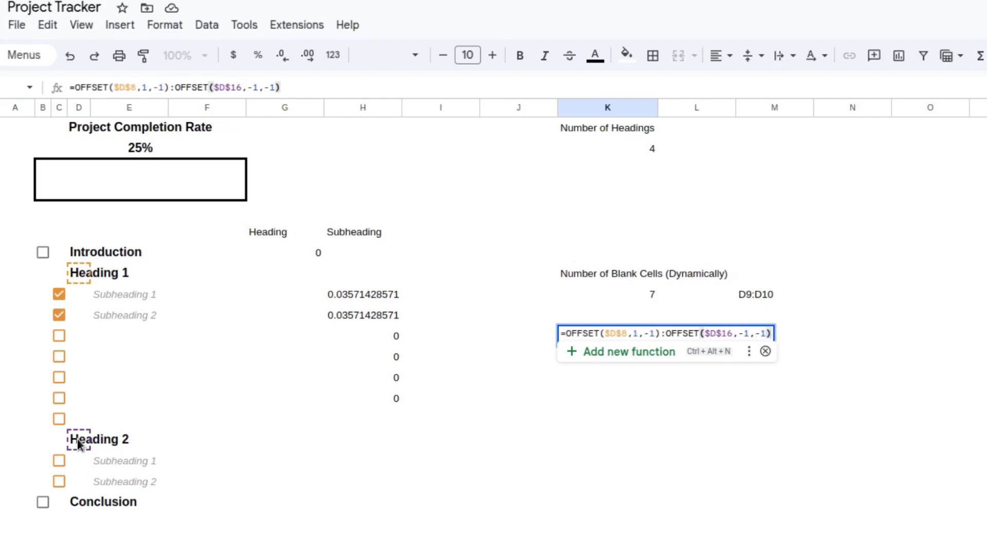
key("Return")
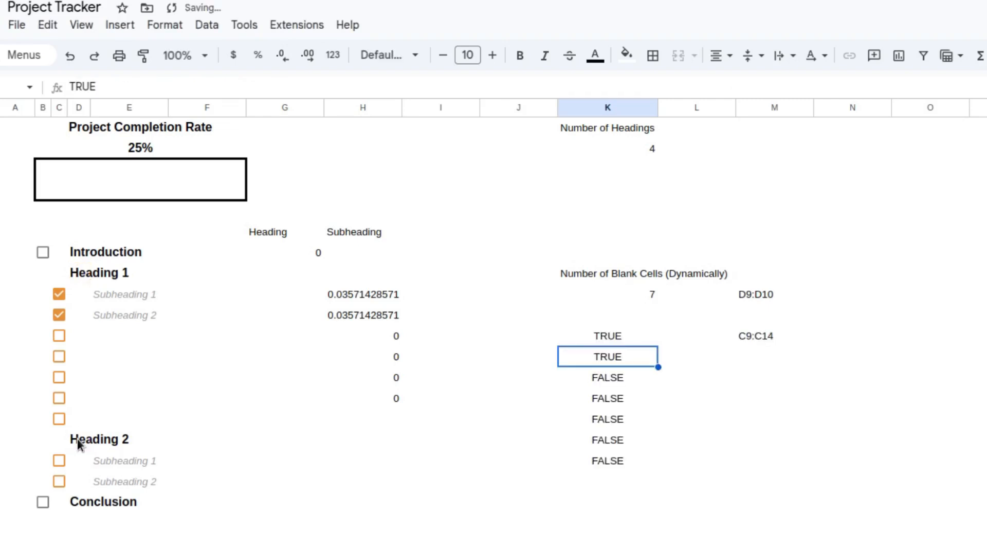
Step: Replace C9:C14 in the H9 formula's condition with the OFFSET($D$8,1,-1):OFFSET($D$16,-1,-1) range copied from K11
left_click(593, 339)
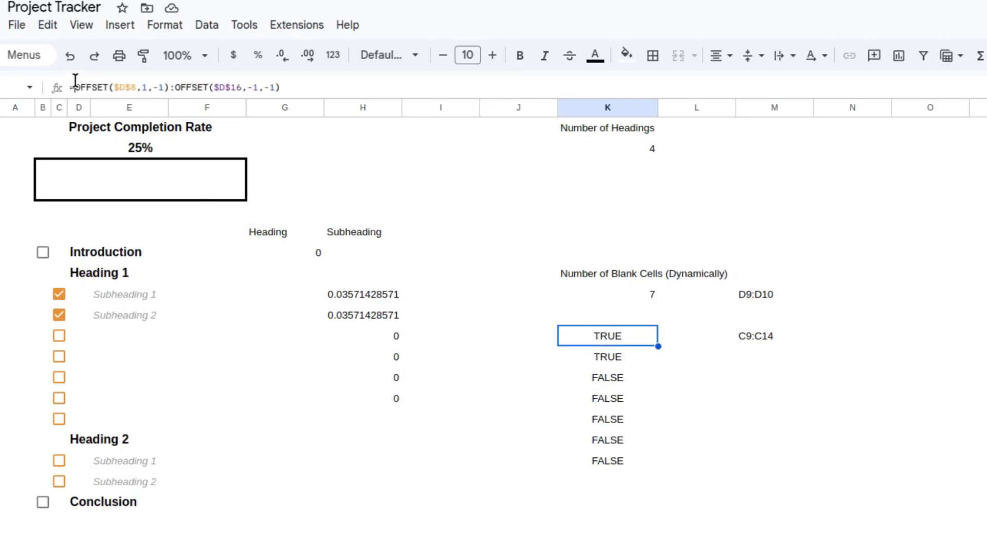
left_click_drag(74, 85, 293, 90)
key("ctrl+c")
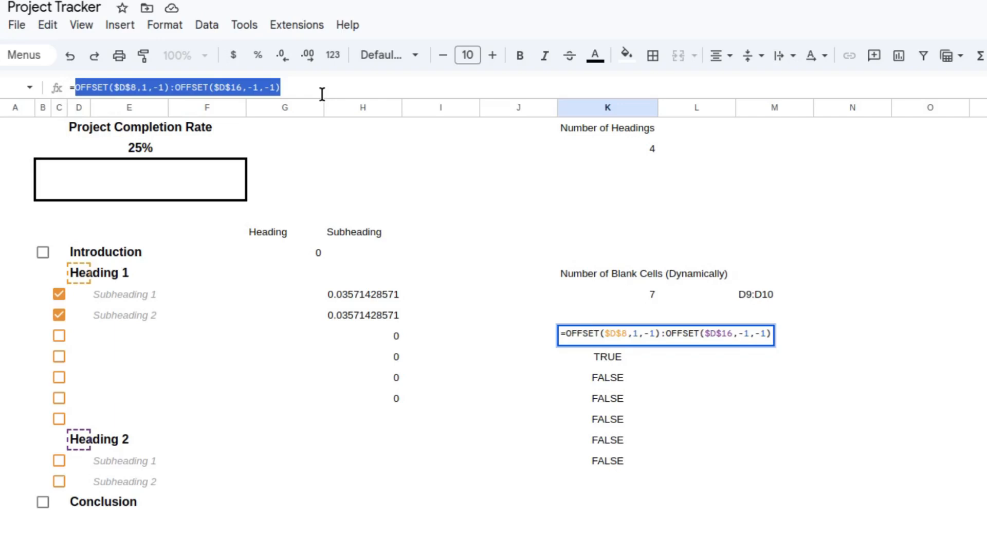
key("Escape")
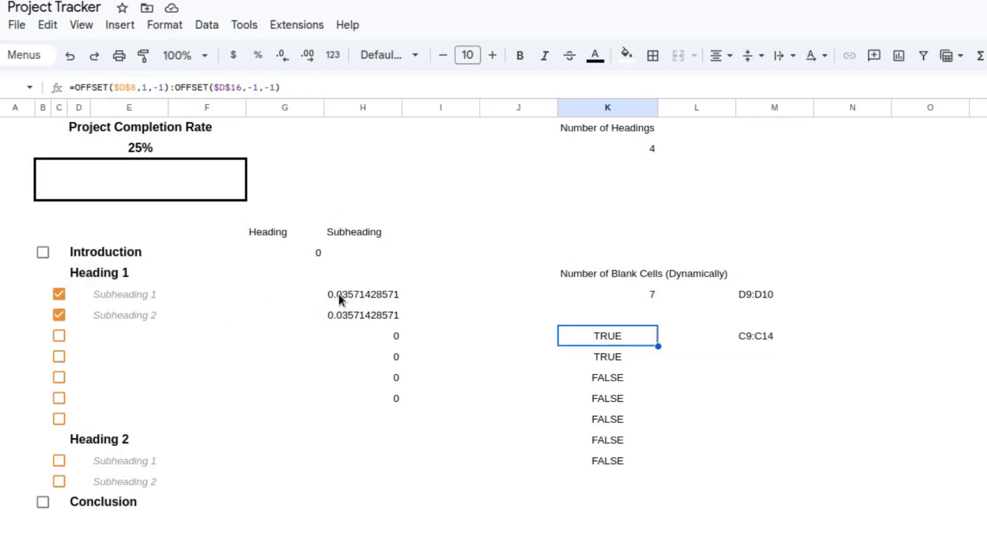
left_click(338, 297)
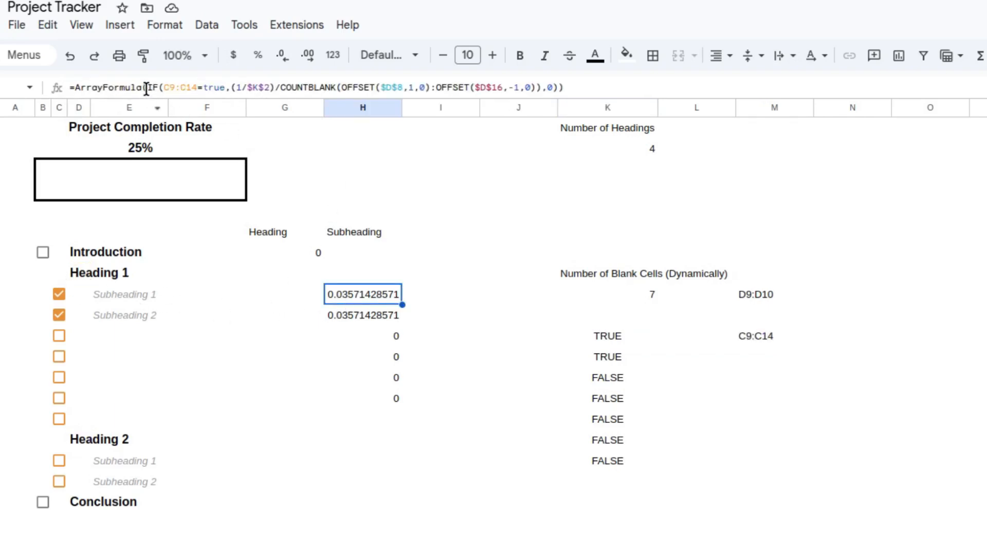
left_click_drag(163, 86, 195, 86)
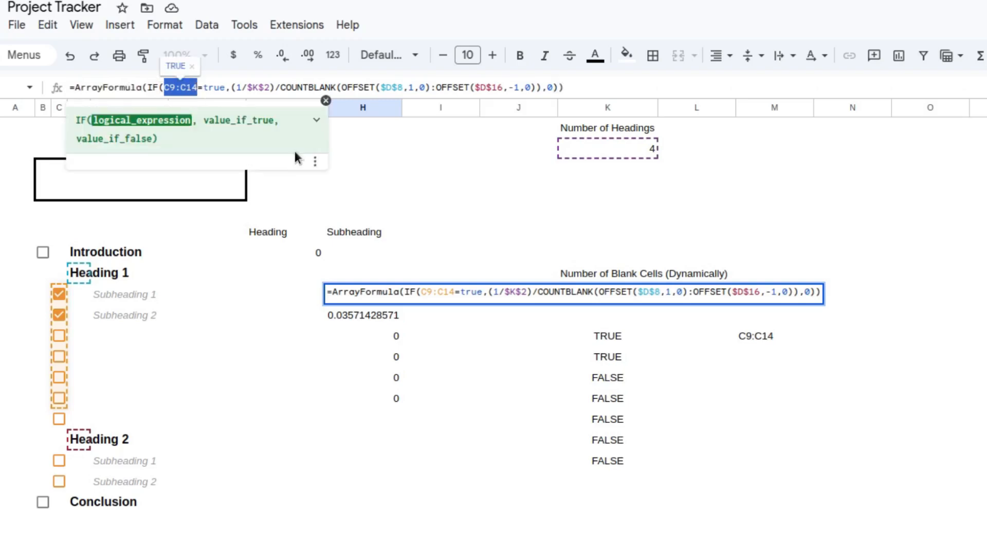
key("ctrl+v")
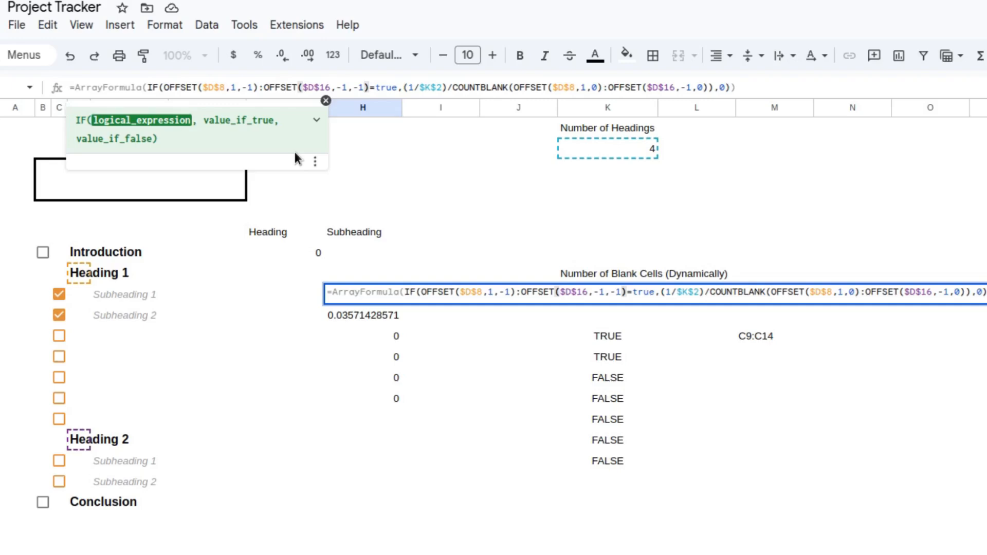
key("Return")
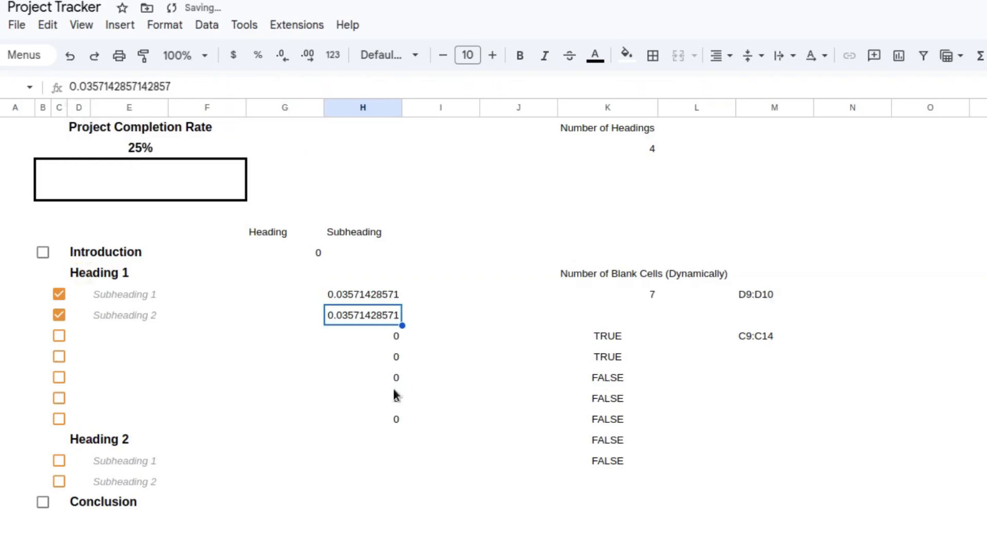
Step: Insert one row below row 15 under Heading 1 and select its Subheading cell H16
left_click(370, 418)
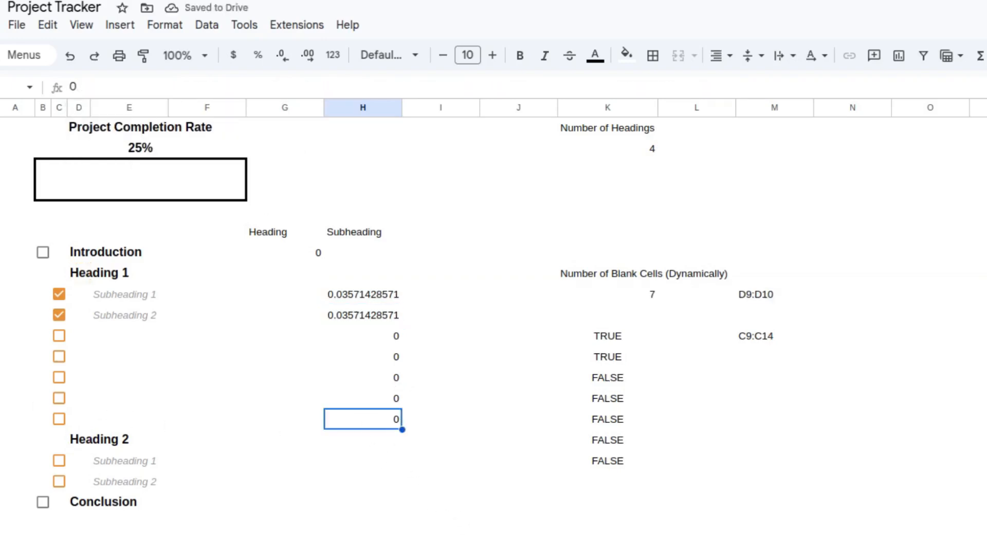
right_click(15, 419)
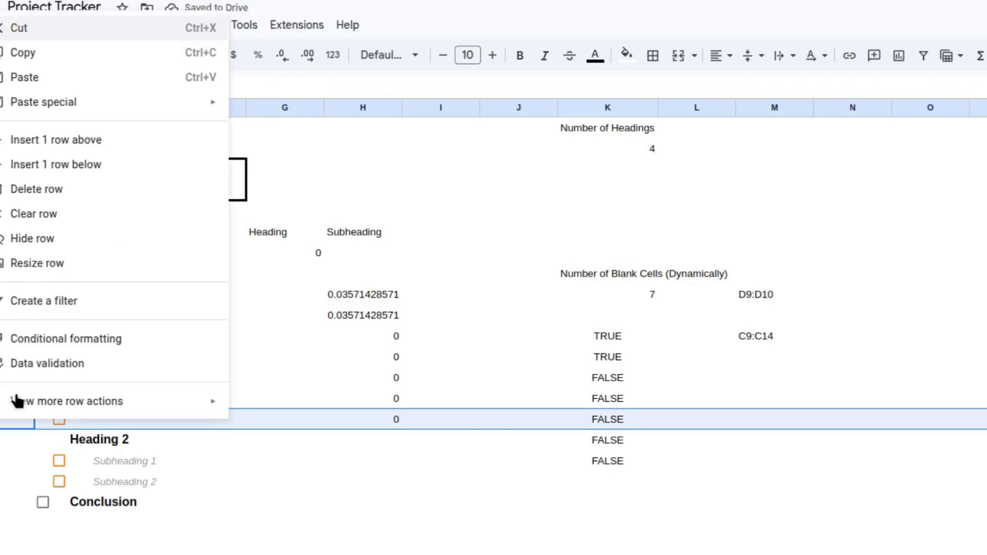
left_click(41, 166)
left_click(393, 440)
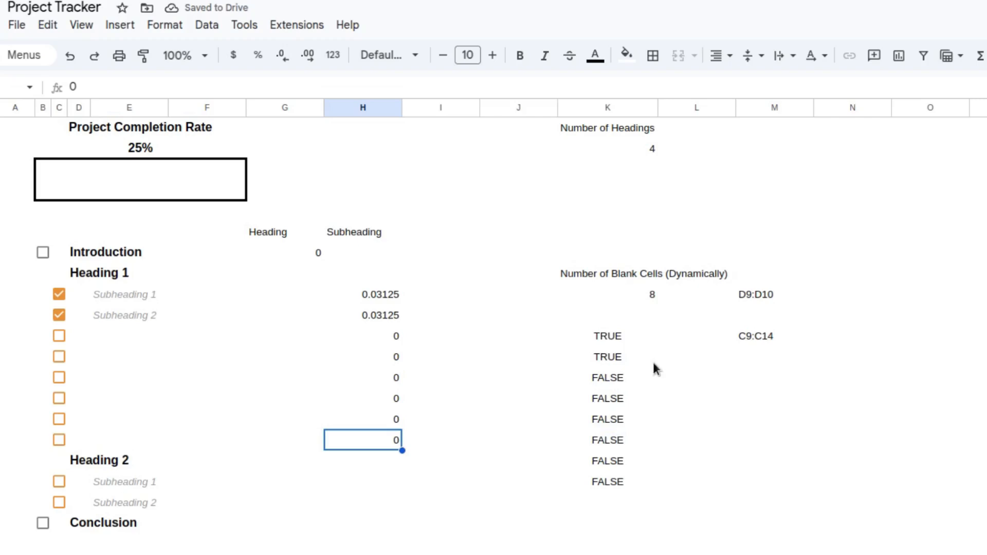
Step: Clear the helper formulas and range notes from K11:M18 and K8:M10
left_click_drag(606, 332, 762, 488)
key("Delete")
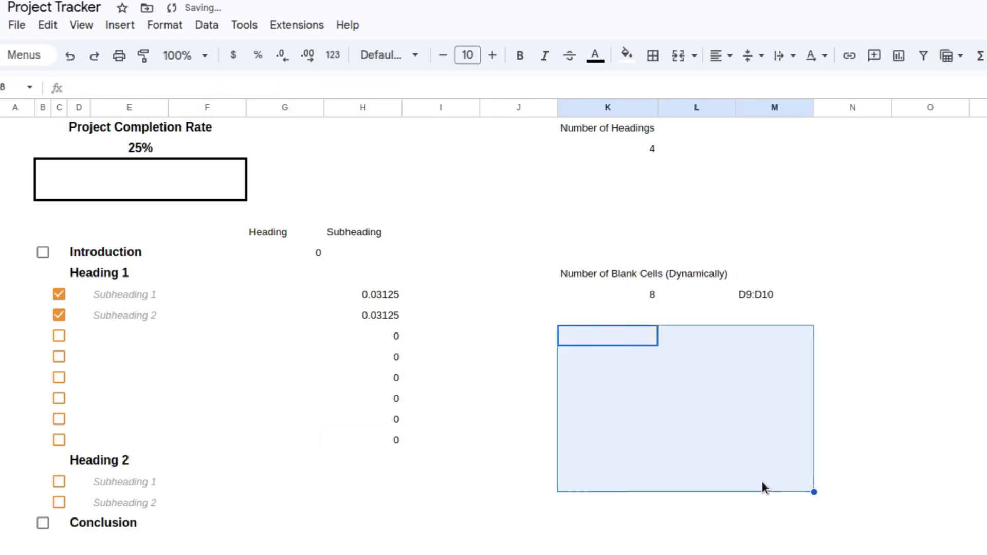
left_click_drag(605, 277, 784, 325)
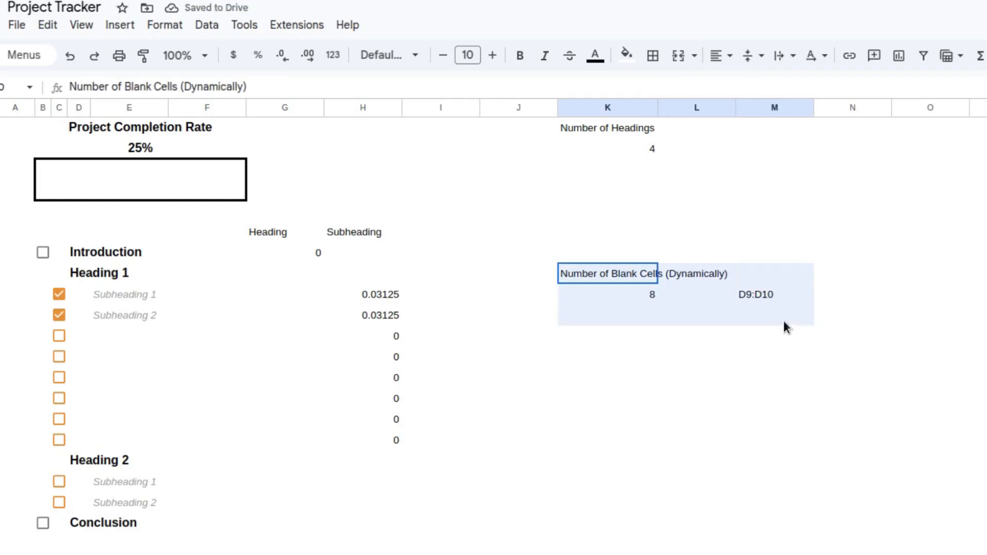
key("Delete")
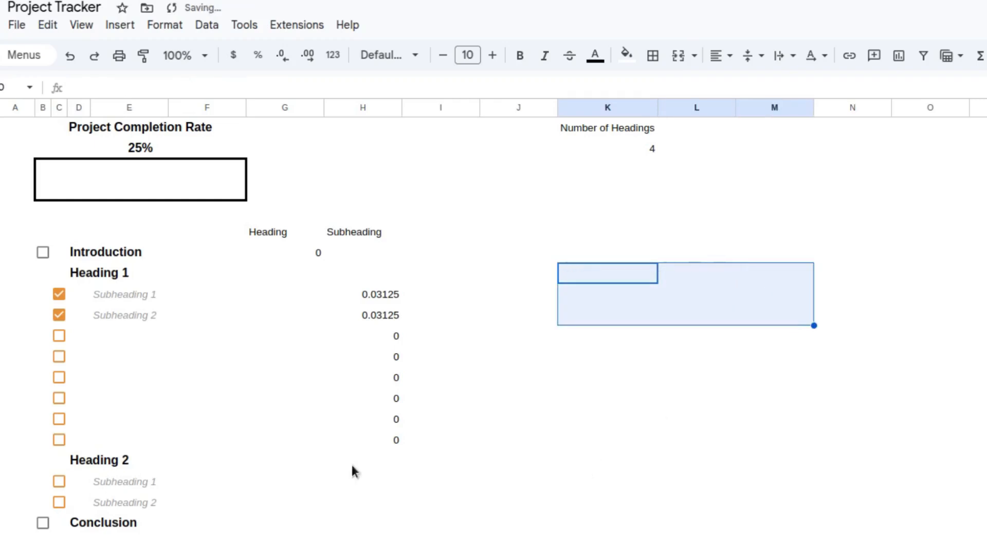
Step: Delete rows 11 to 16, the extra checkbox rows under Heading 1, and select H9 to review its formula
left_click(0, 335)
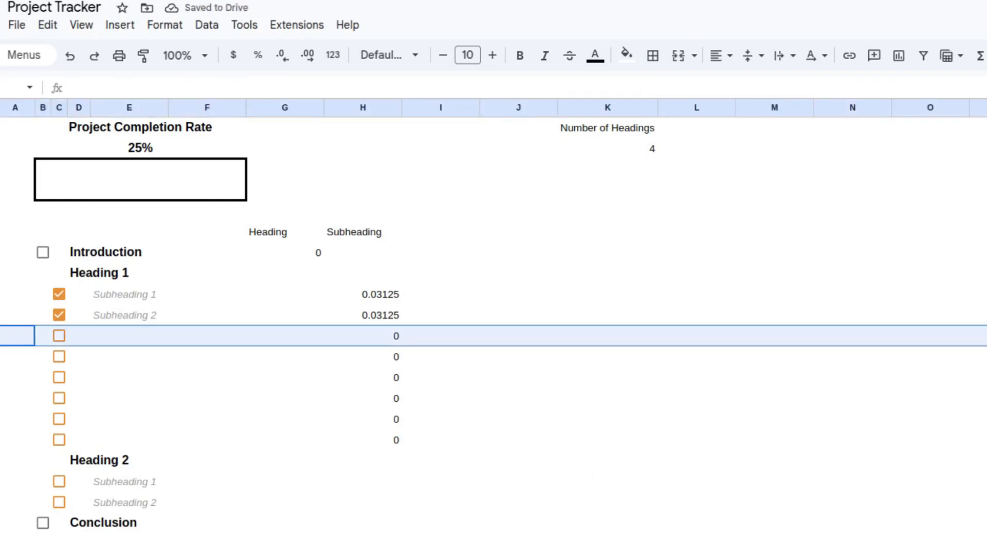
key("shift+Down")
key("shift+Down")
key("shift+Down")
key("shift+Down")
key("shift+Down")
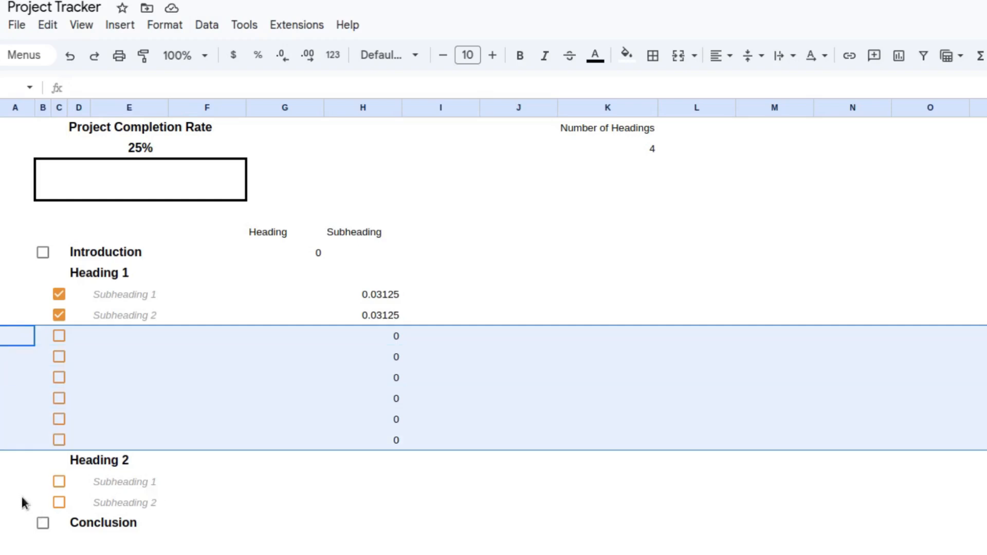
right_click(3, 336)
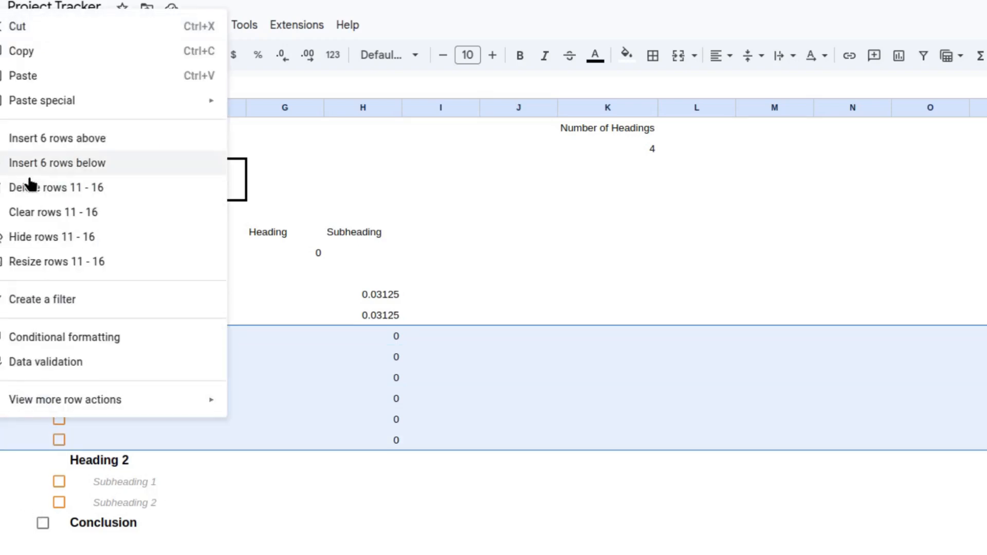
left_click(26, 190)
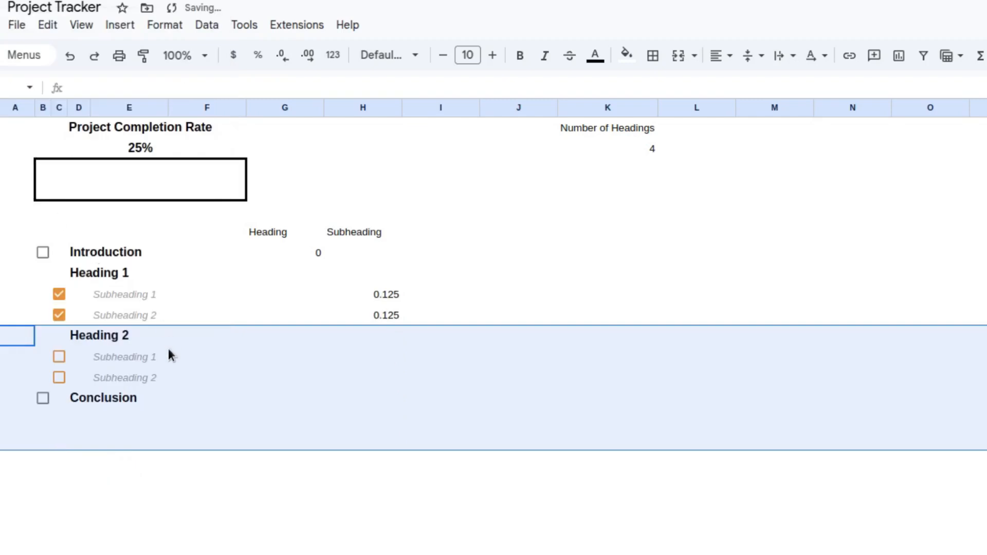
left_click(392, 303)
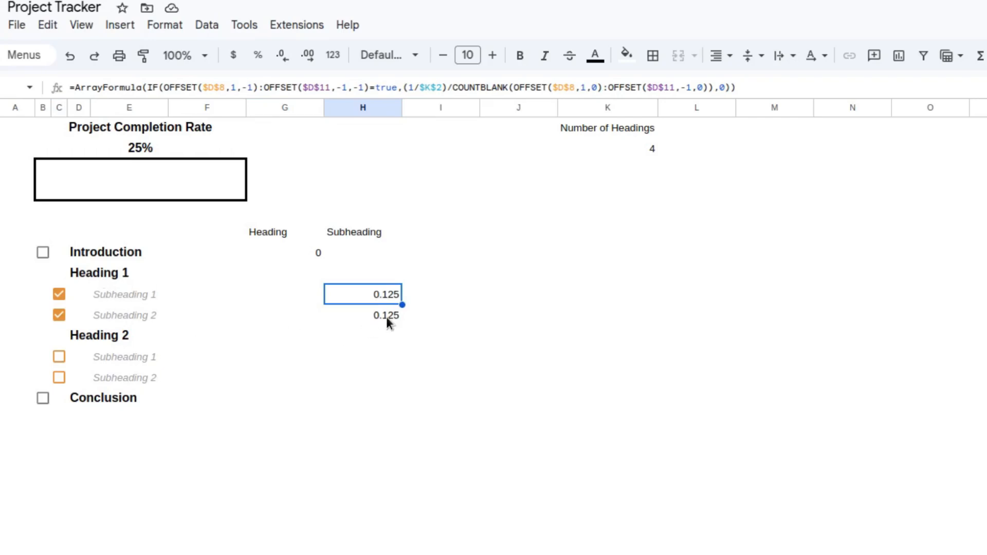
Step: Enter =SUM(H9:H10) in G8 to total the subheading values for Heading 1
left_click(303, 280)
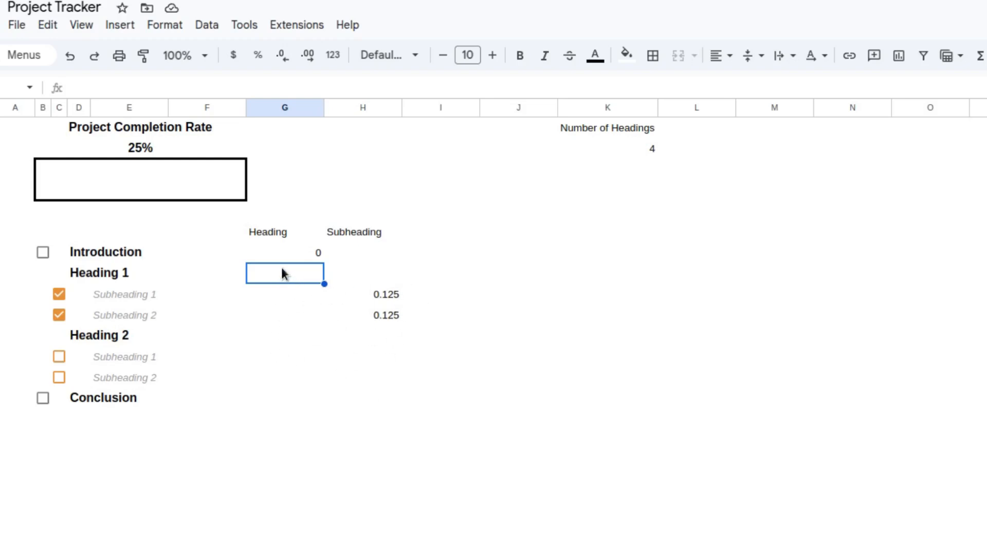
type("=sum")
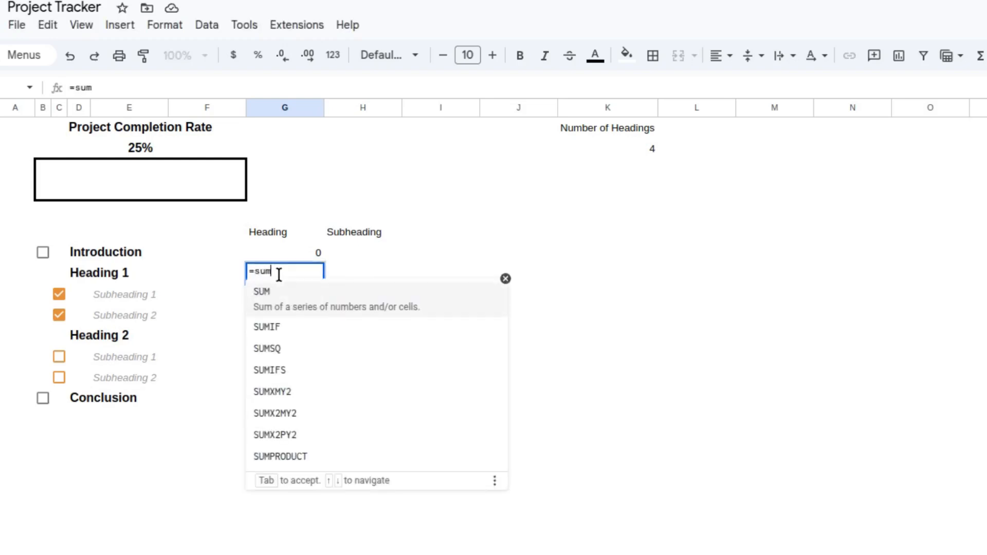
key("Tab")
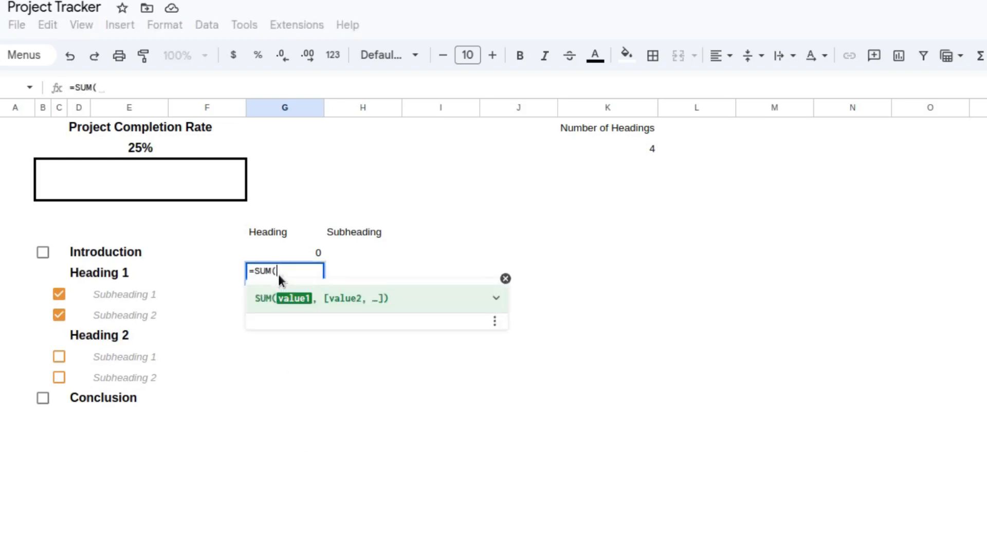
left_click(505, 280)
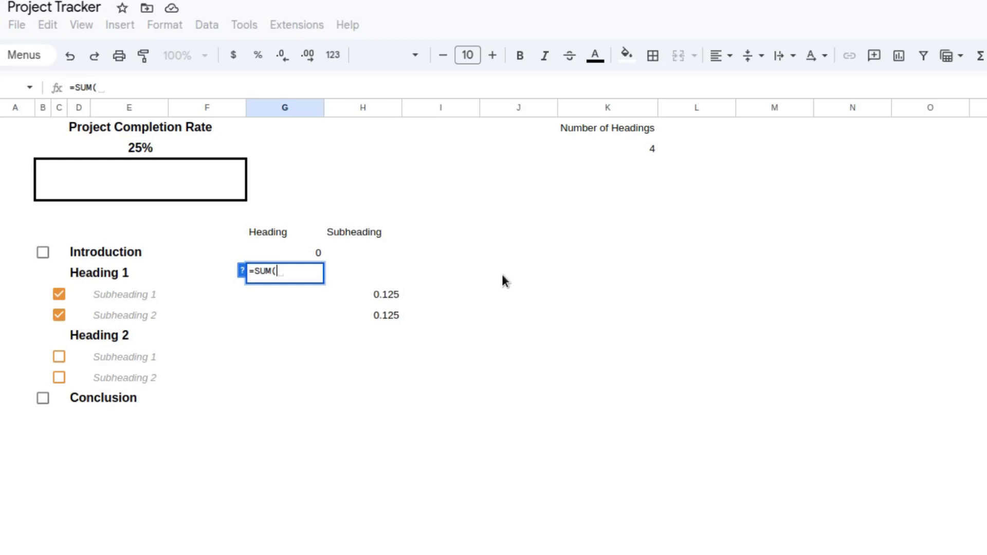
left_click_drag(371, 295, 375, 317)
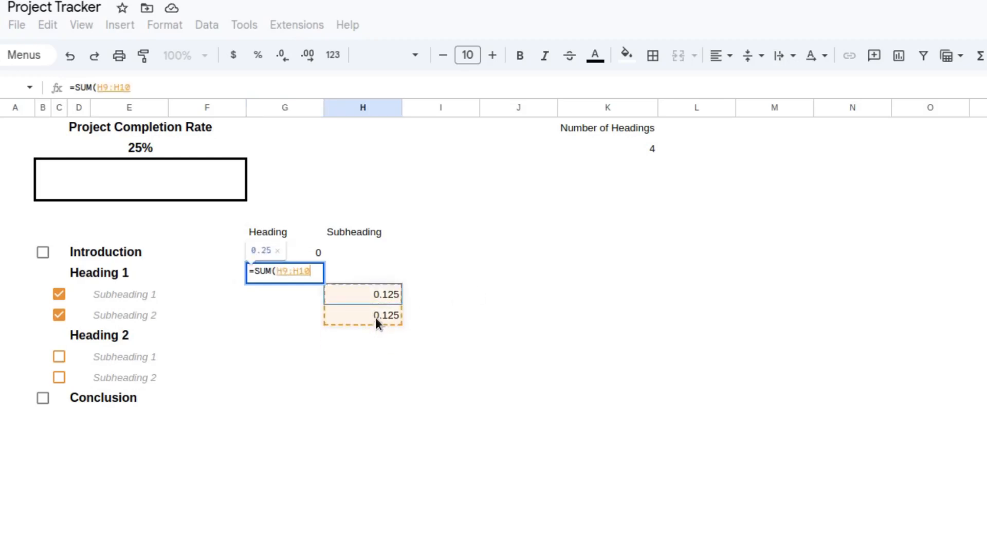
type(")")
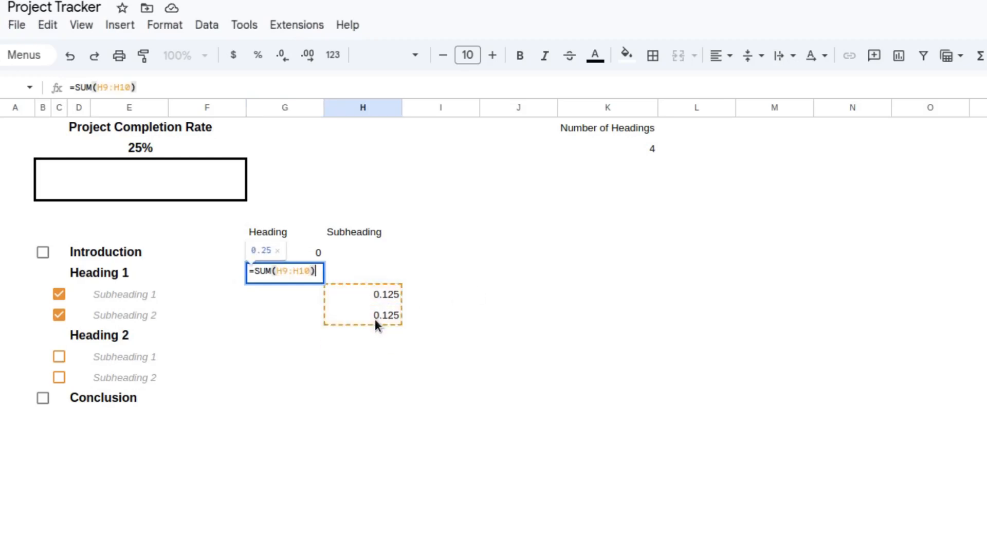
key("Return")
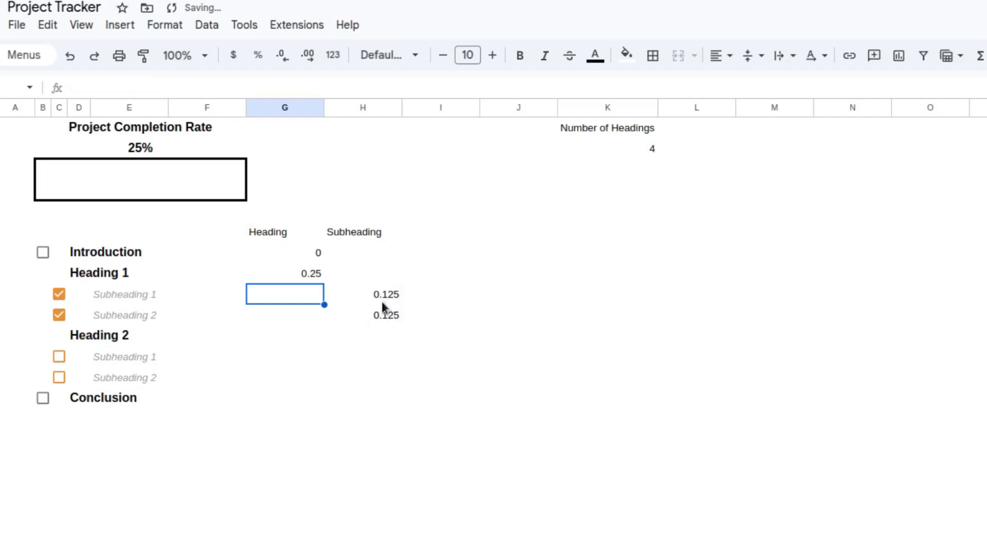
Step: Copy the H9:H10 range text from the SUM formula in G8, leaving the formula as it is
left_click(299, 273)
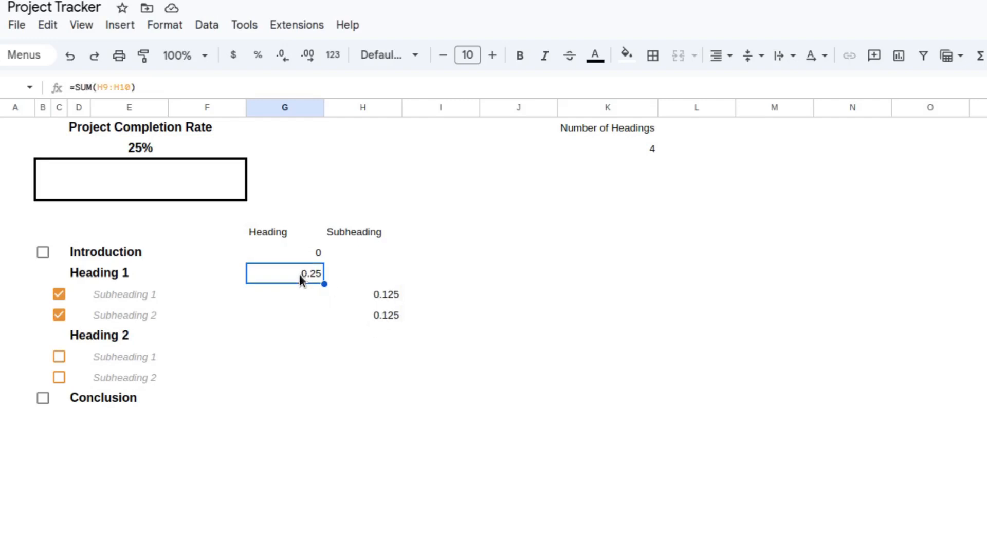
double_click(299, 274)
key("shift+Left")
key("shift+Left")
key("shift+Left")
key("shift+Left")
key("shift+Left")
key("shift+Left")
key("ctrl+c")
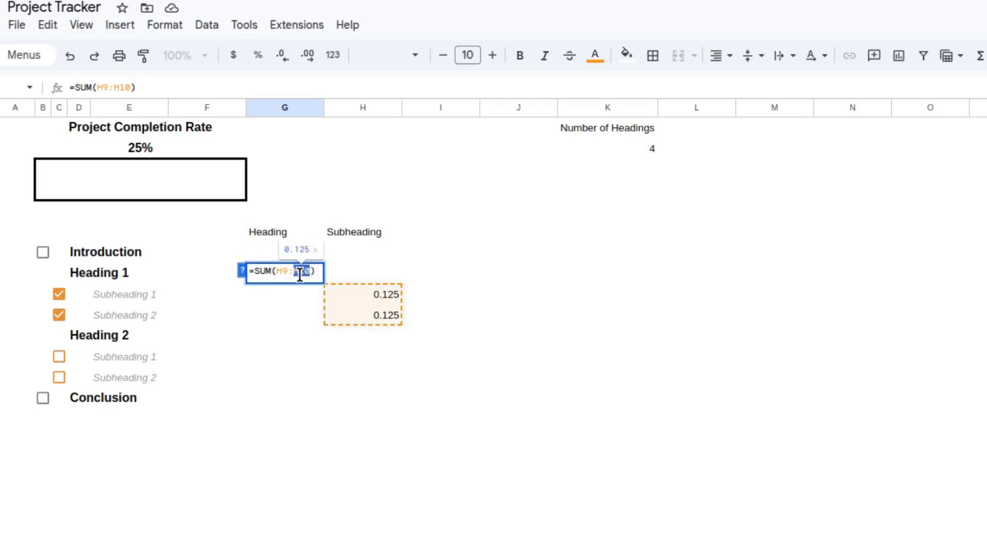
key("Escape")
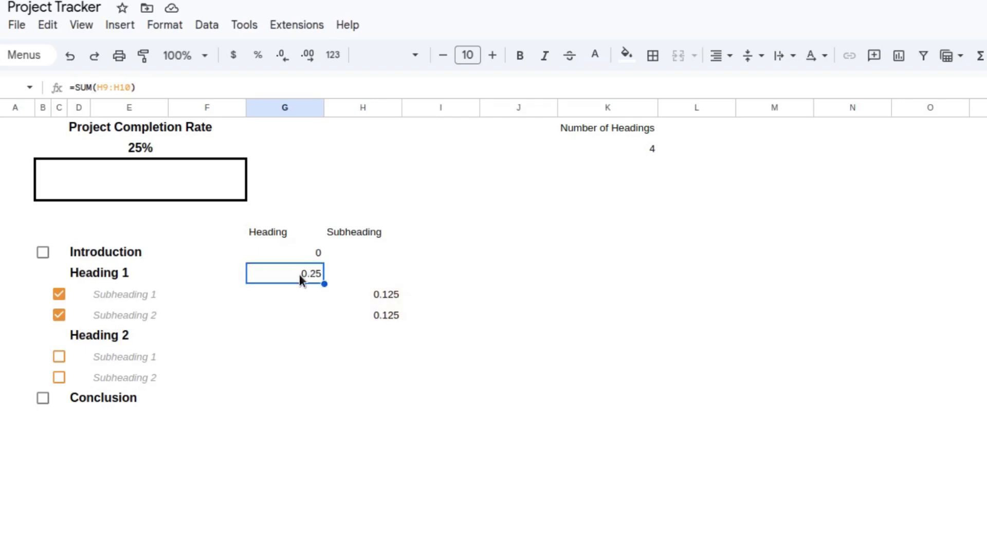
Step: Paste the copied H9:H10 text into K8 as a reference note
key("Right")
key("Right")
key("Right")
key("Right")
key("Right")
key("Left")
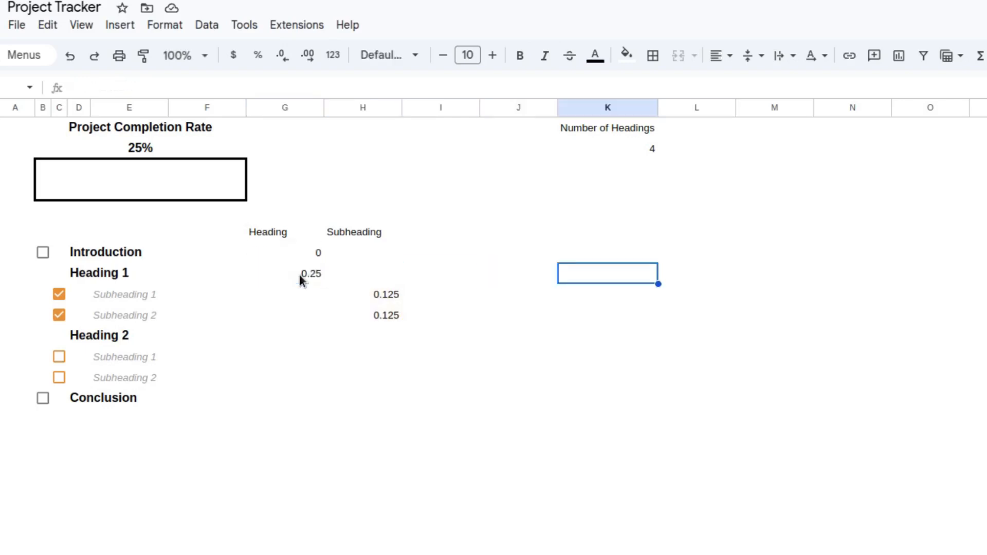
key("ctrl+v")
key("Return")
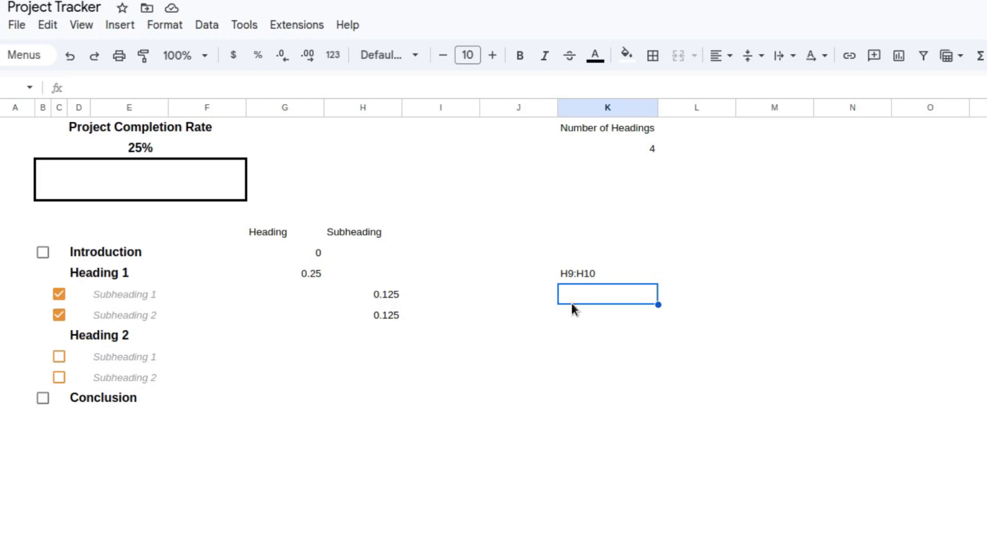
Step: Start a helper formula in K9 with =offset($D$8,1,4), anchored to the Heading 1 cell
type("=")
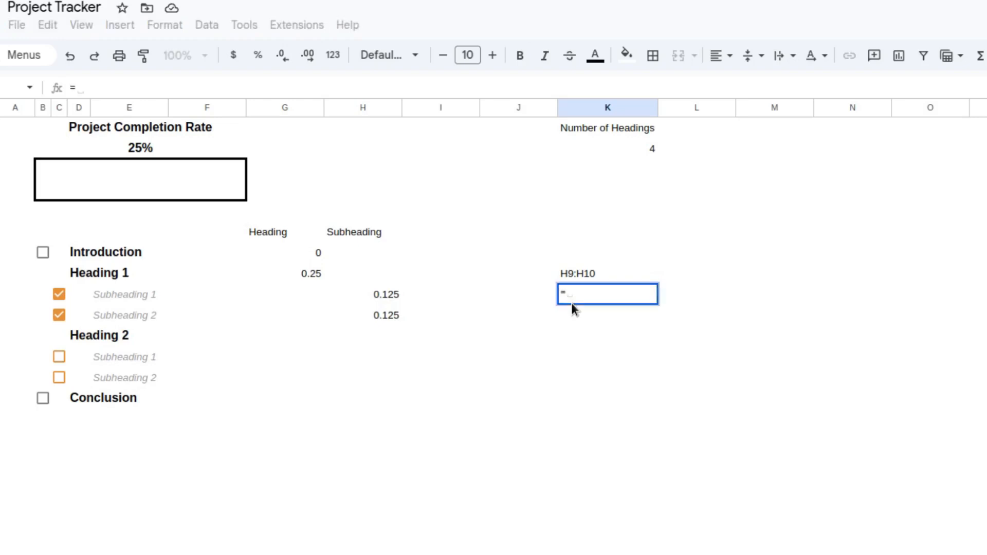
type("offset")
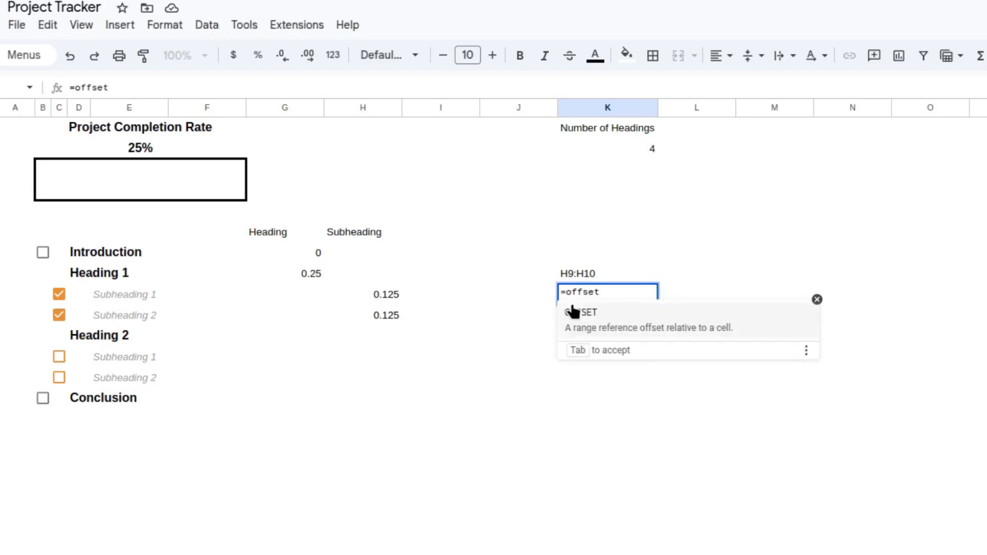
type("(")
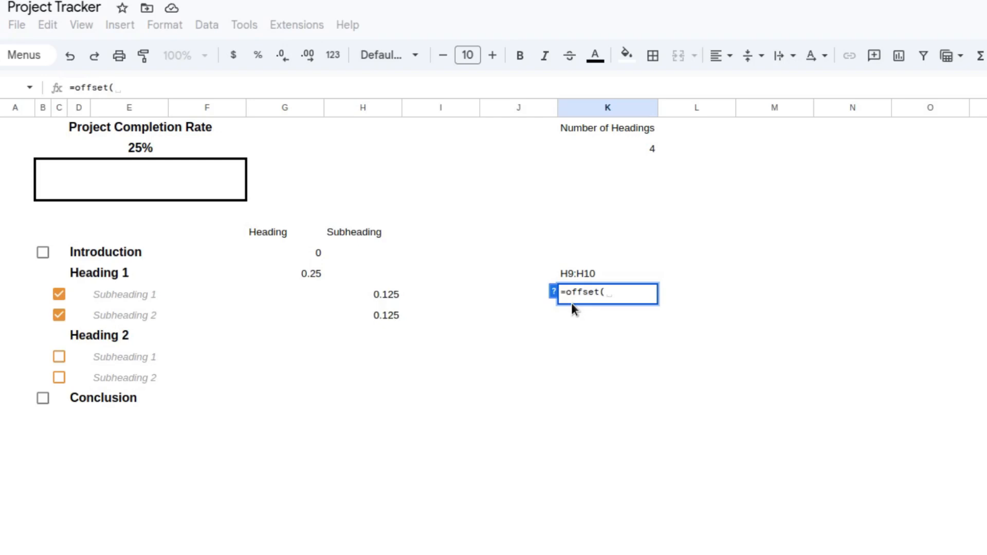
left_click(82, 272)
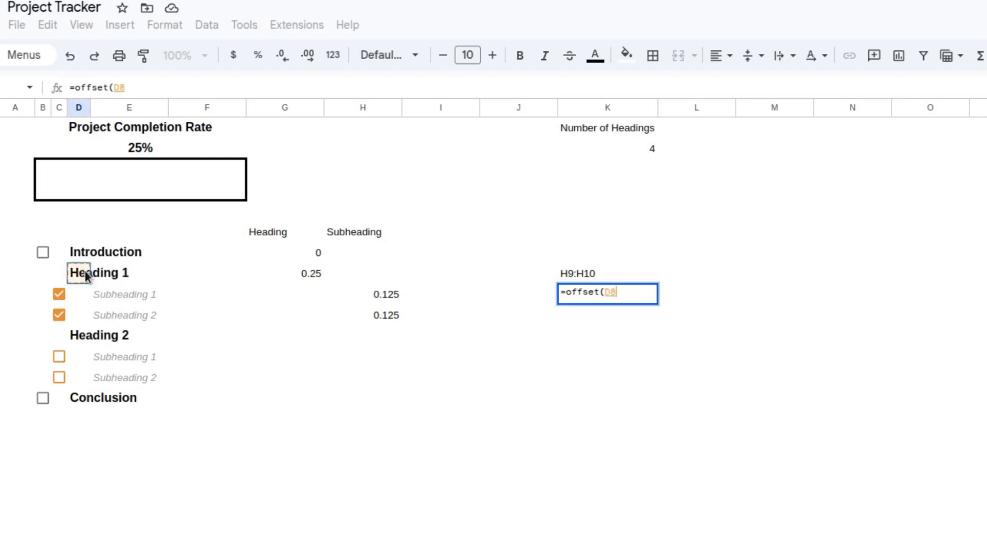
key("F4")
type(",")
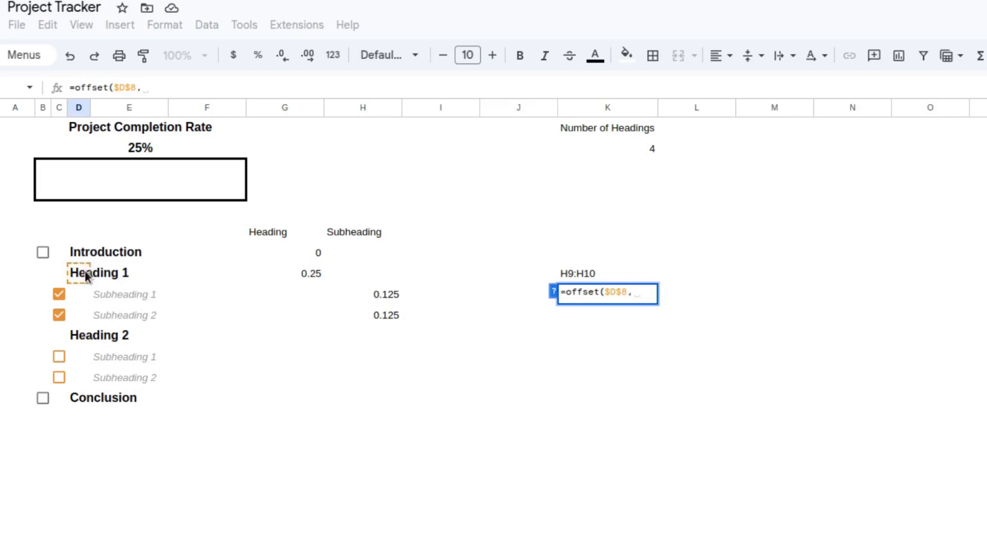
type("1,")
type("4)")
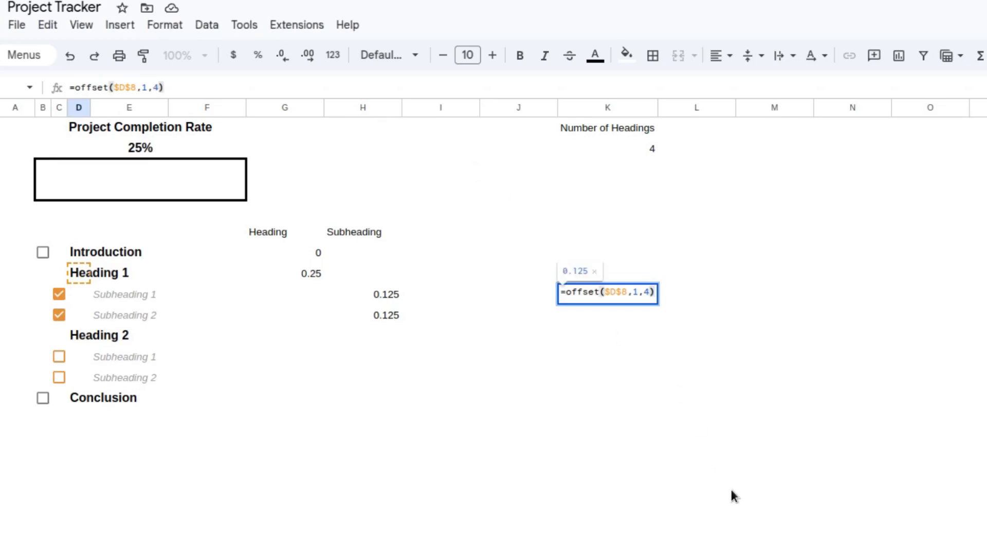
Step: Complete the K9 formula with :OFFSET($D$11,-1,4), anchored to the Heading 2 cell, as the end of the range
type(":")
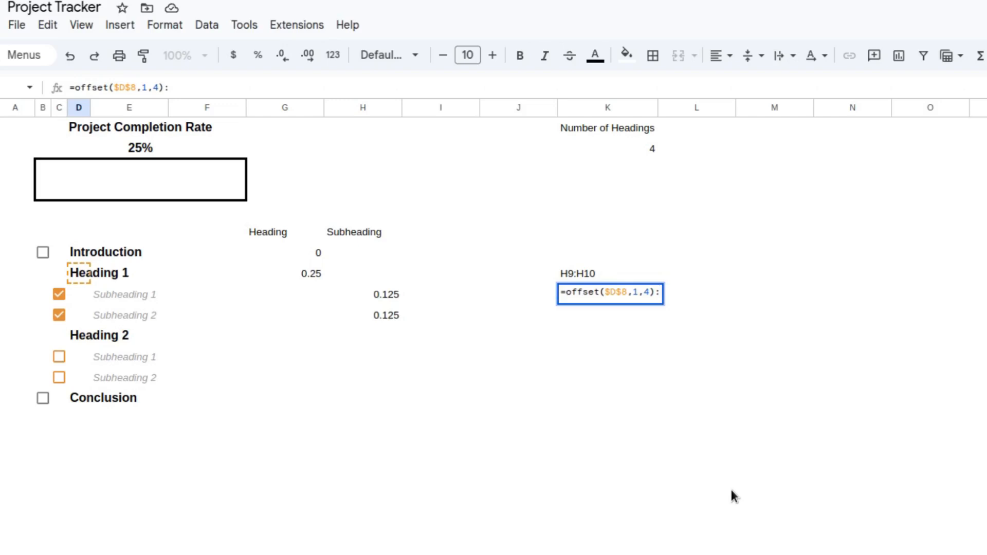
type("OFFSET")
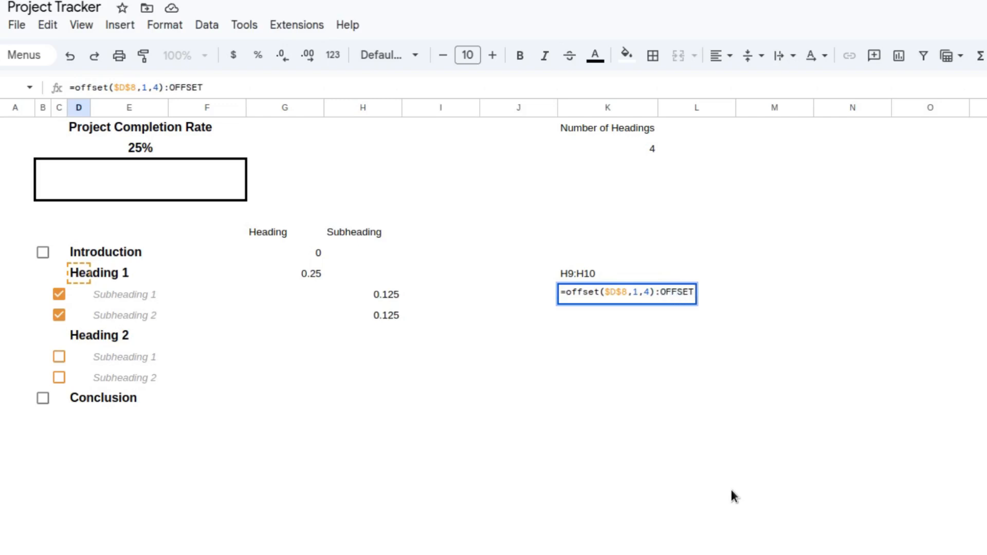
type("(")
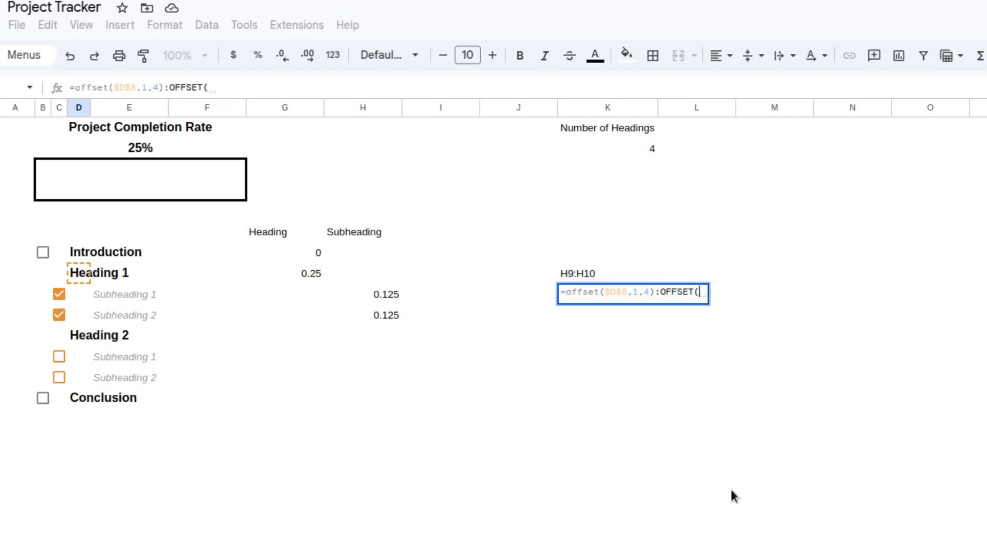
left_click(74, 337)
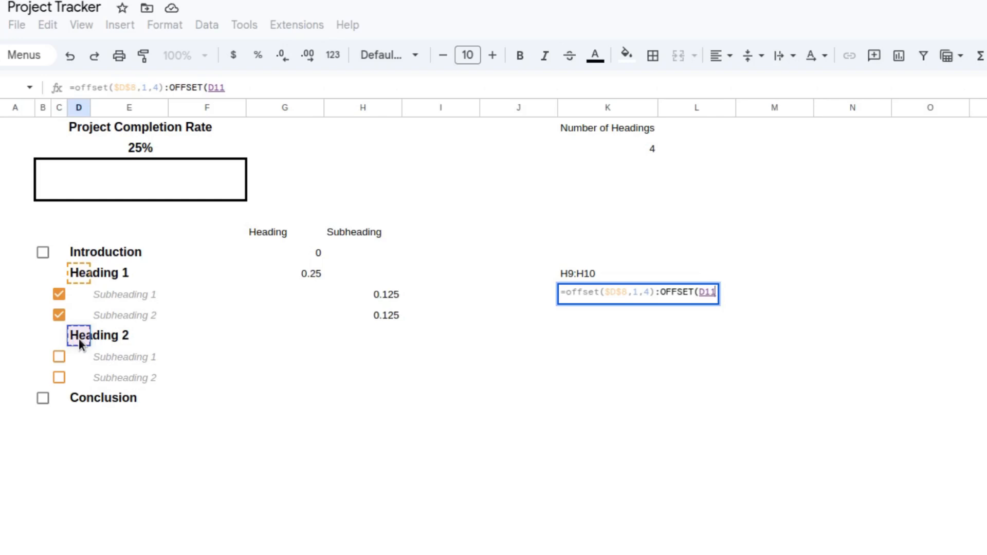
key("F4")
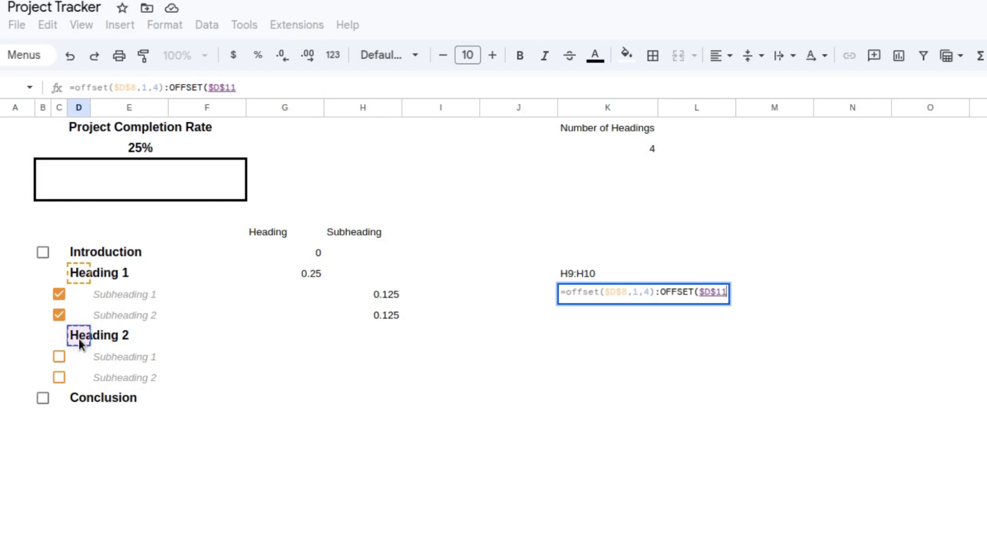
type(",-1,")
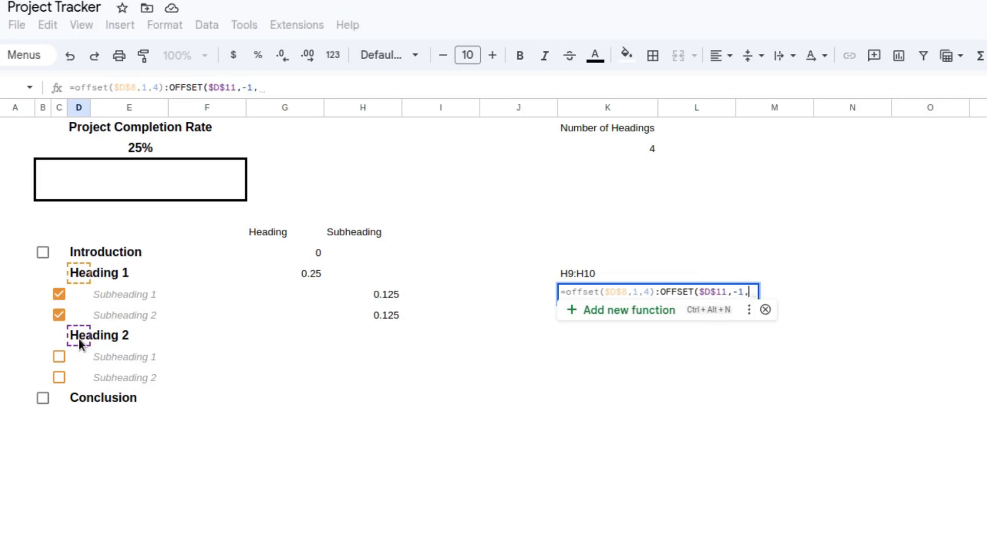
type("4")
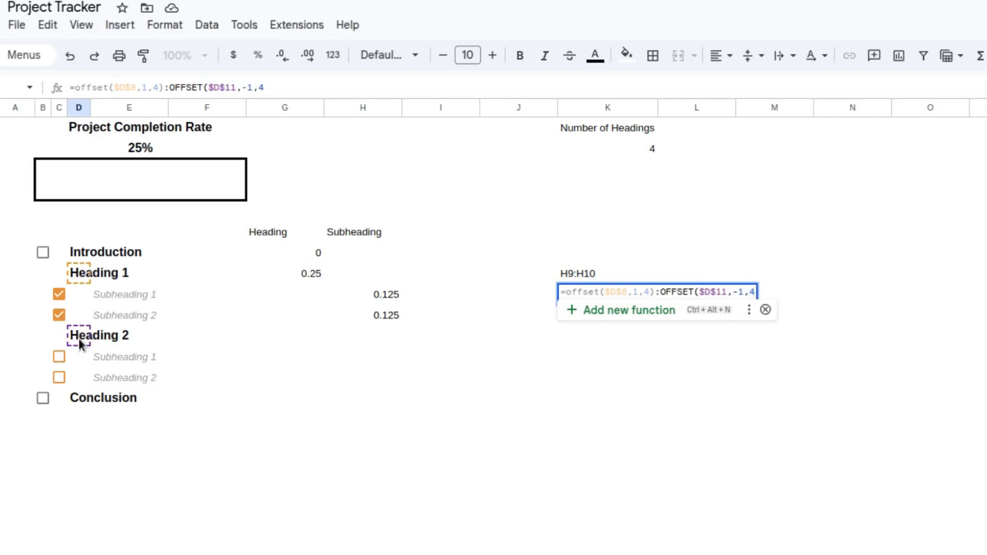
type(")")
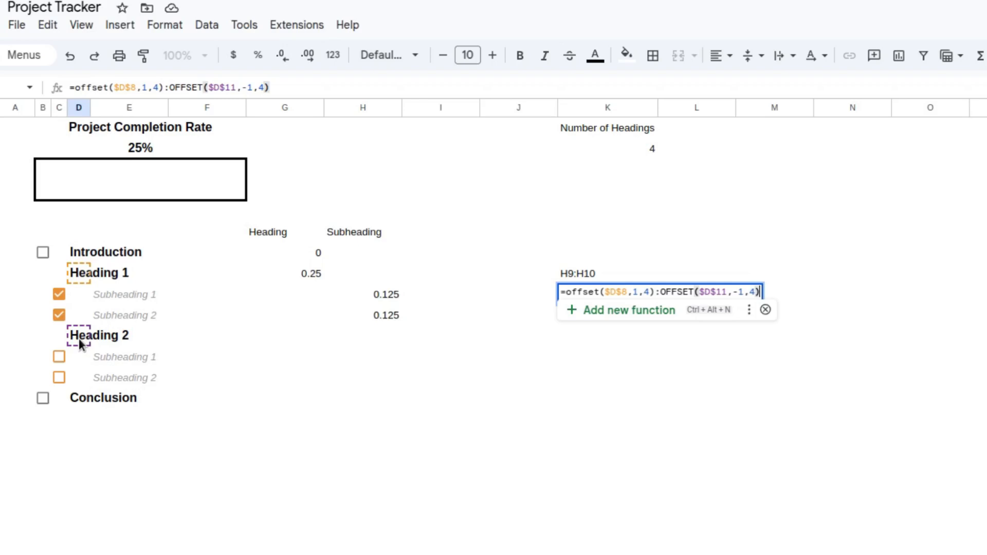
key("Return")
key("Up")
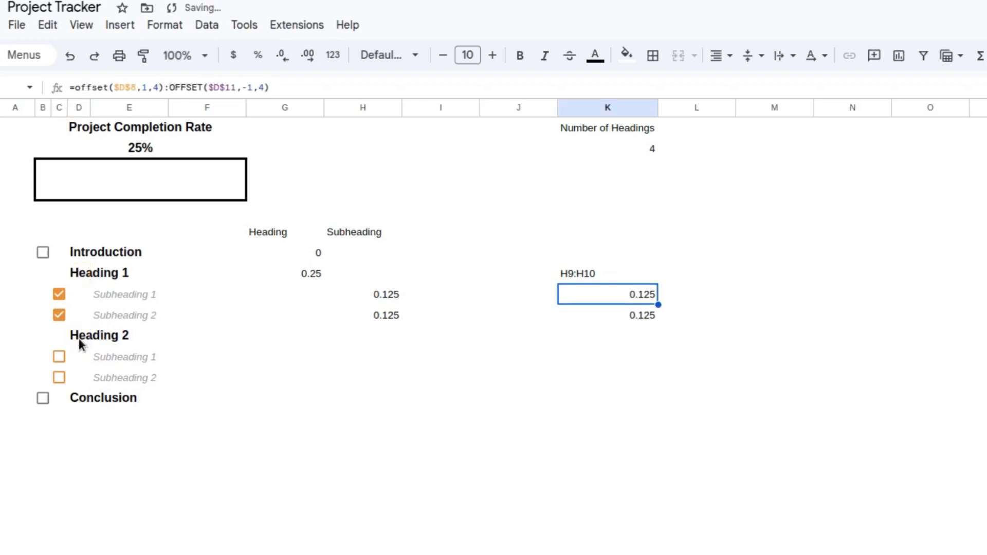
Step: Copy the offset($D$8,1,4):OFFSET($D$11,-1,4) expression from K9 without its equals sign
key("Return")
key("ctrl+a")
key("ctrl+c")
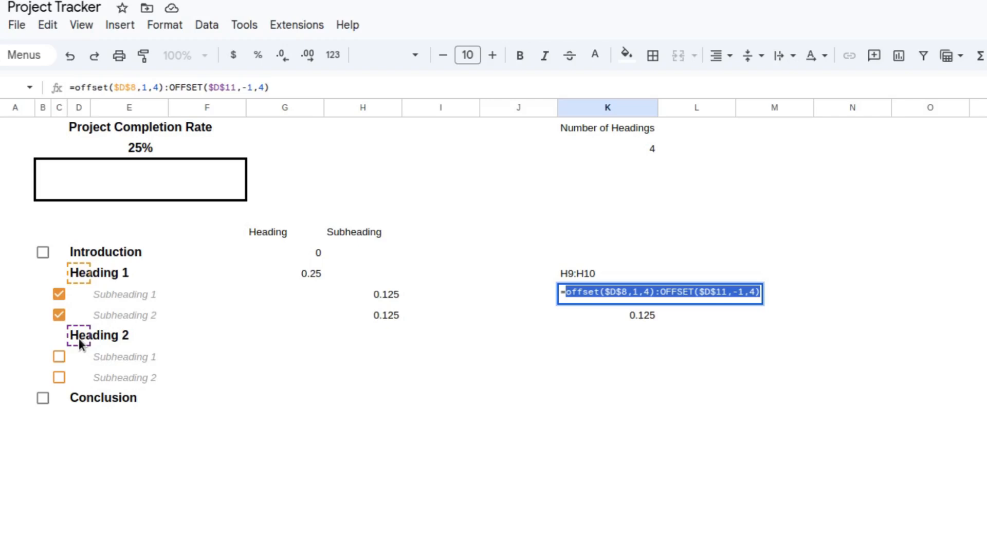
key("Escape")
Step: Replace the H9:H10 range in G8's SUM formula with offset($D$8,1,4):OFFSET($D$11,-1,4)
left_click(317, 273)
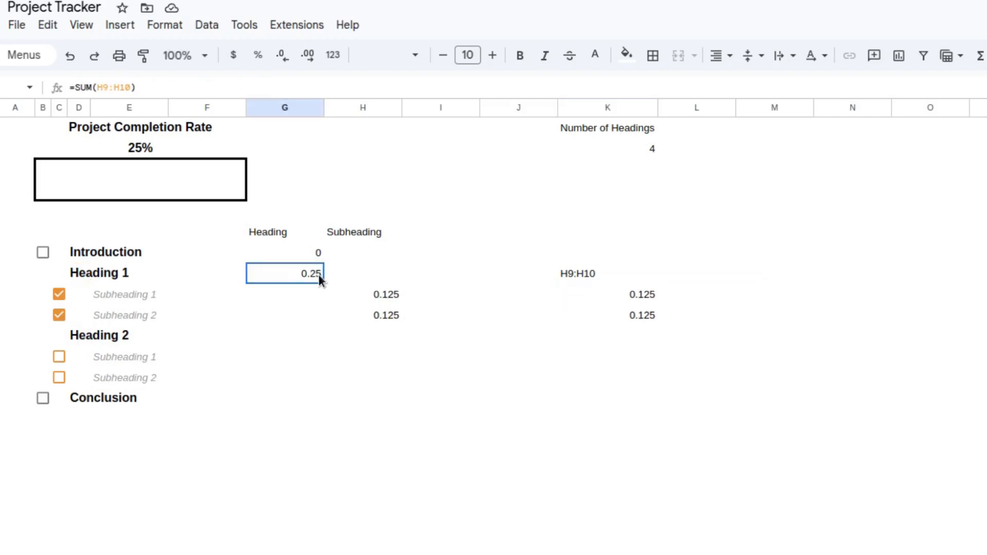
left_click(98, 87)
key("shift+Right")
key("shift+Right")
key("shift+Right")
key("shift+Right")
key("shift+Right")
key("shift+Right")
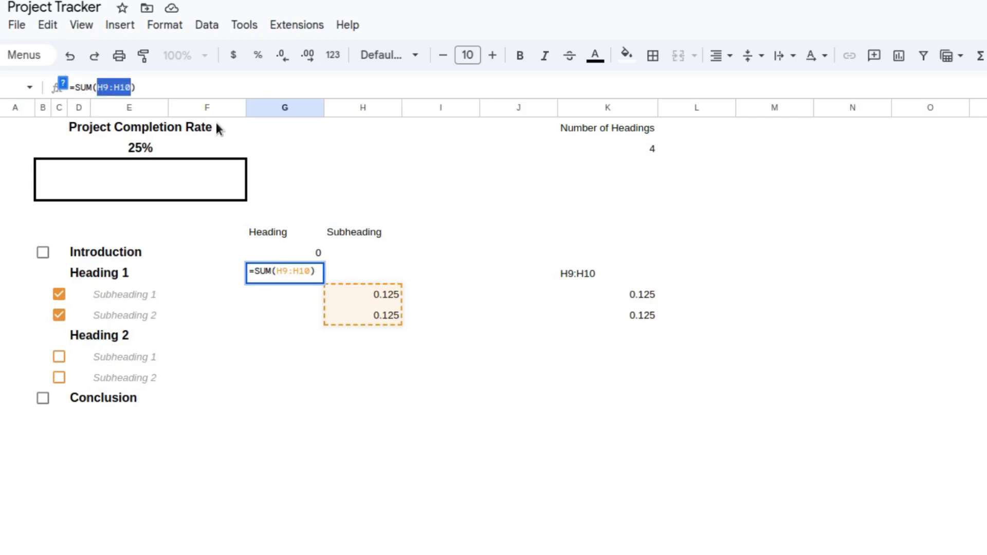
key("ctrl+v")
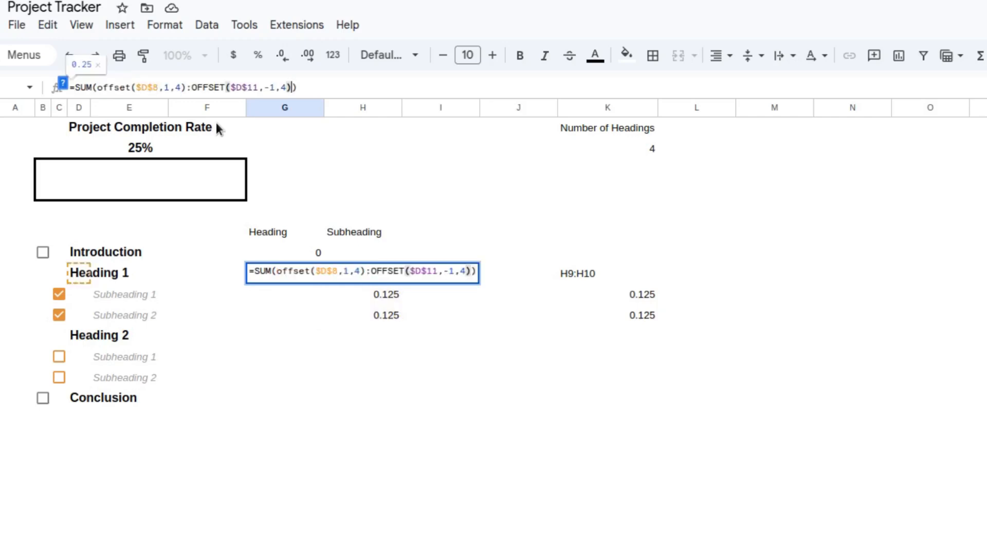
key("Return")
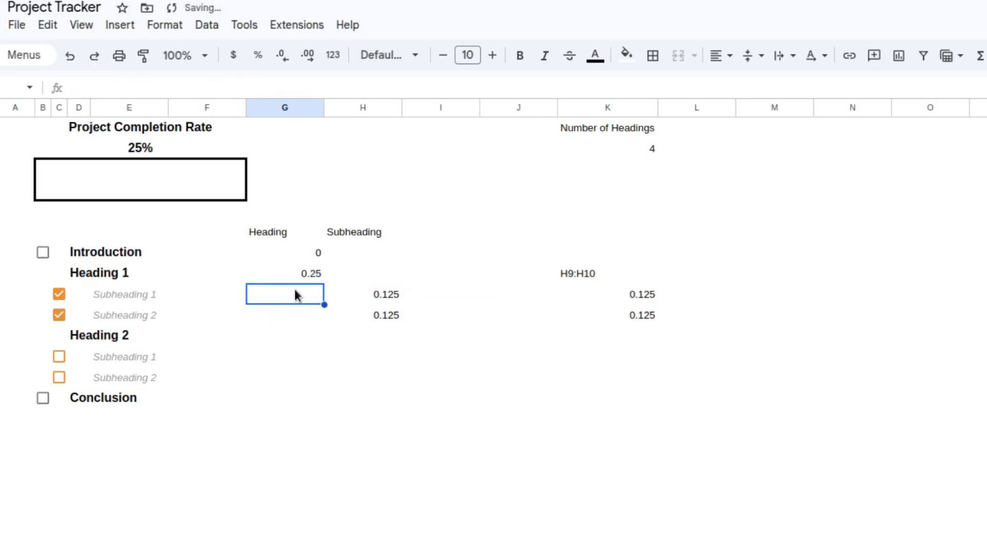
Step: Copy the Heading 1 SUM formula from G8 into G11 for Heading 2
left_click(306, 272)
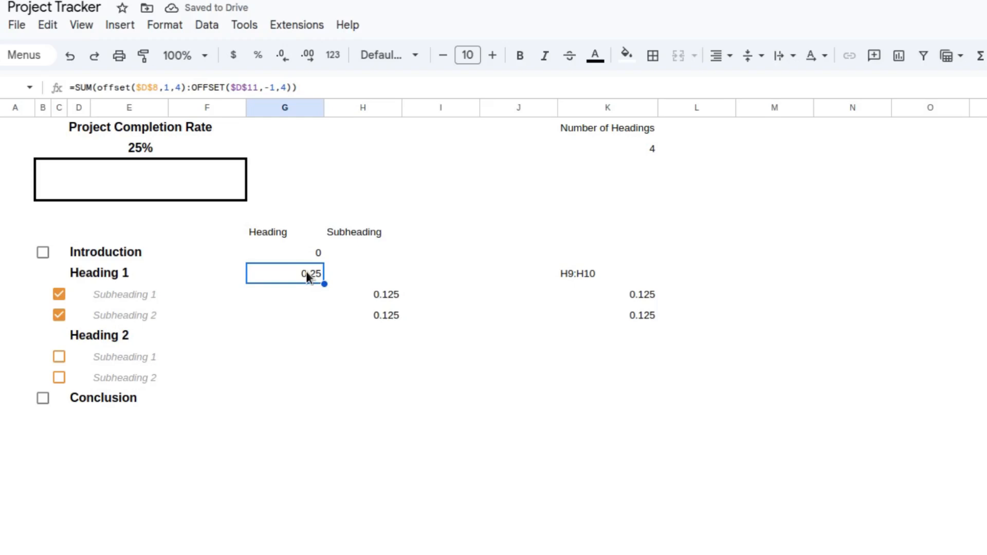
key("ctrl+c")
left_click(270, 337)
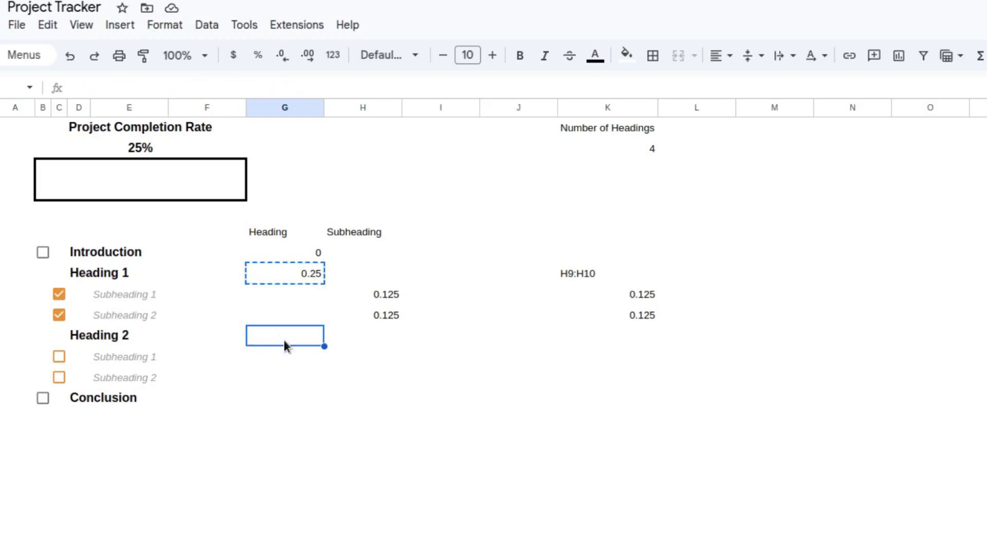
key("ctrl+v")
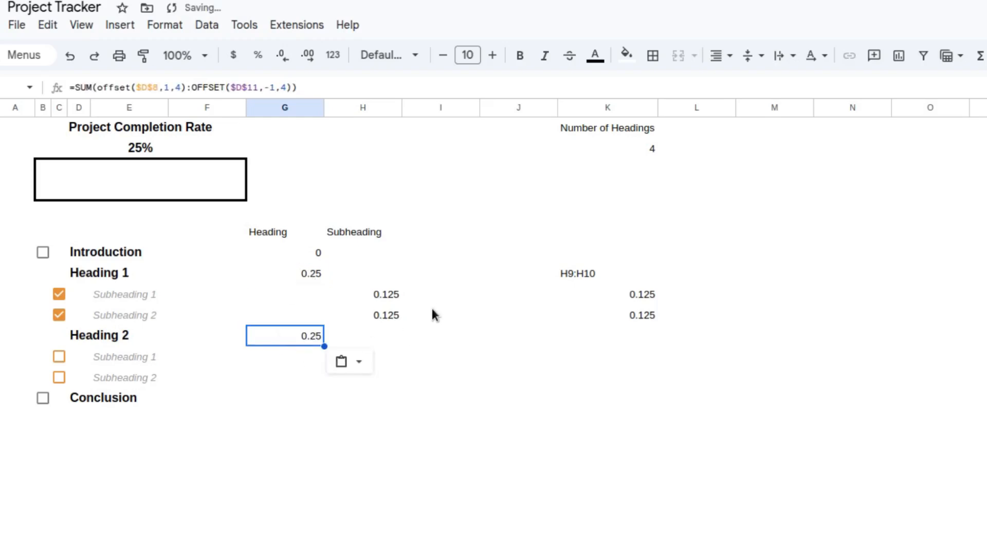
left_click_drag(385, 294, 383, 314)
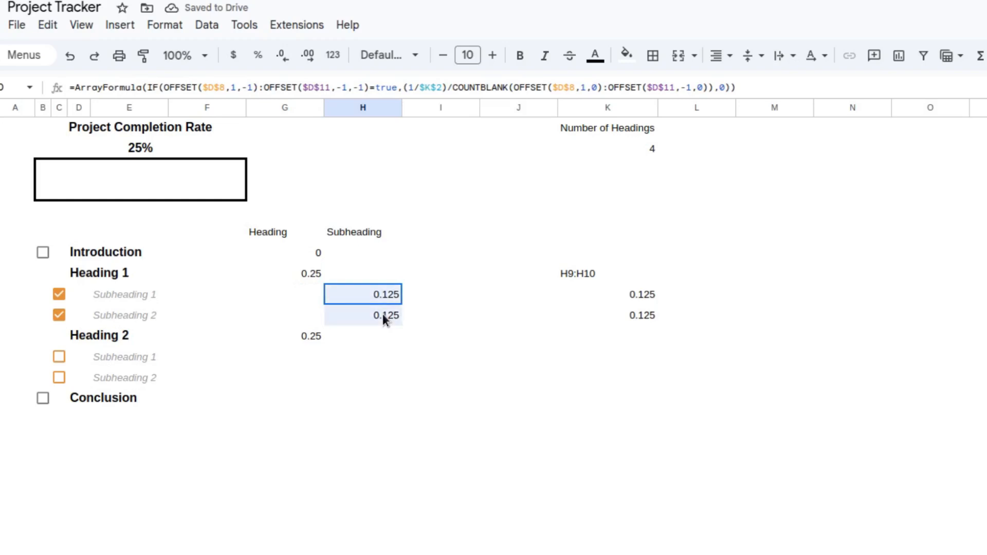
key("ctrl+v")
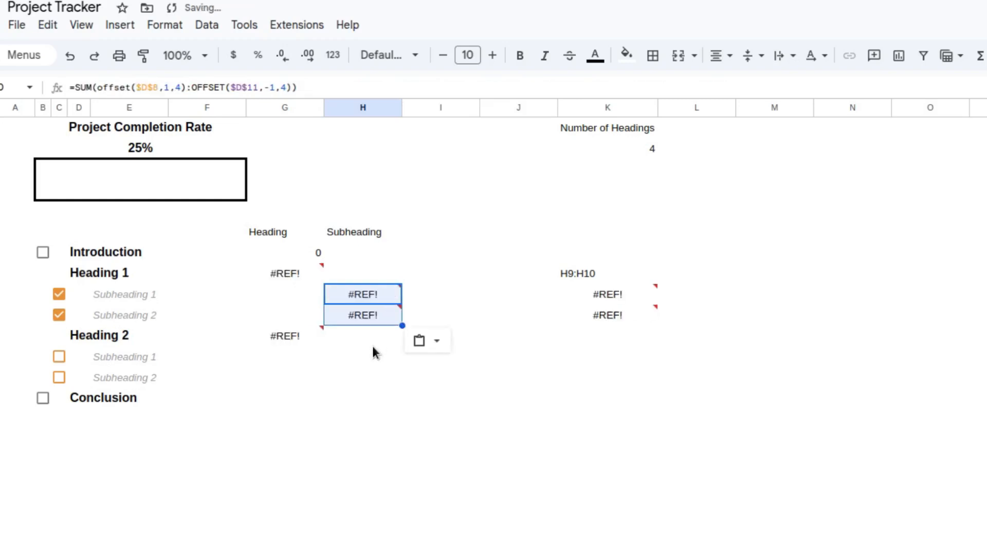
key("ctrl+z")
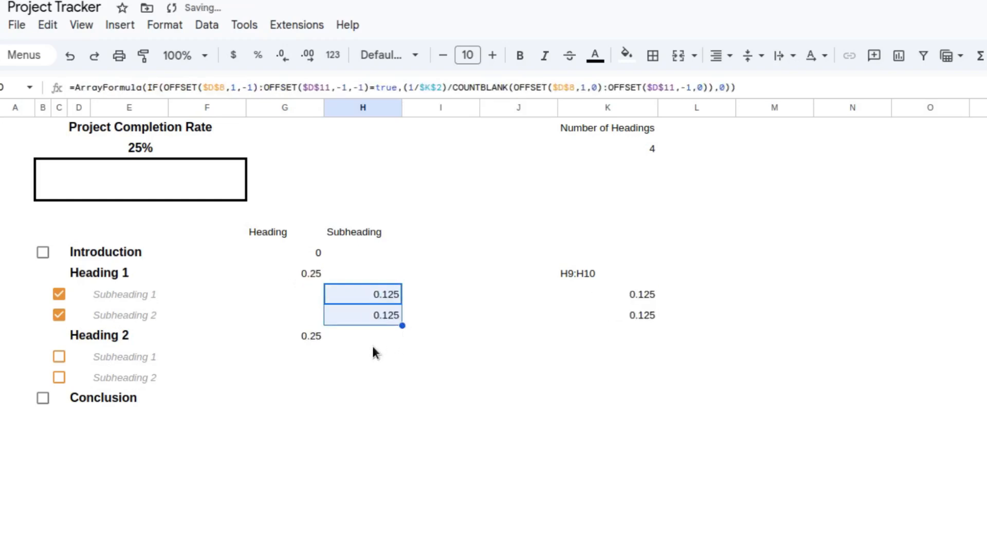
right_click(382, 314)
left_click(436, 210)
key("ctrl+v")
left_click(348, 356)
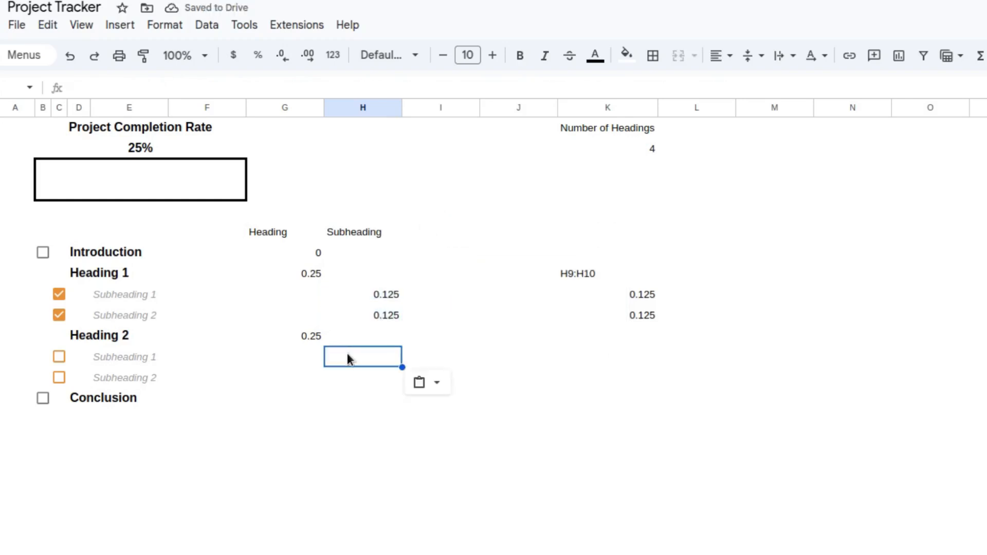
key("ctrl+z")
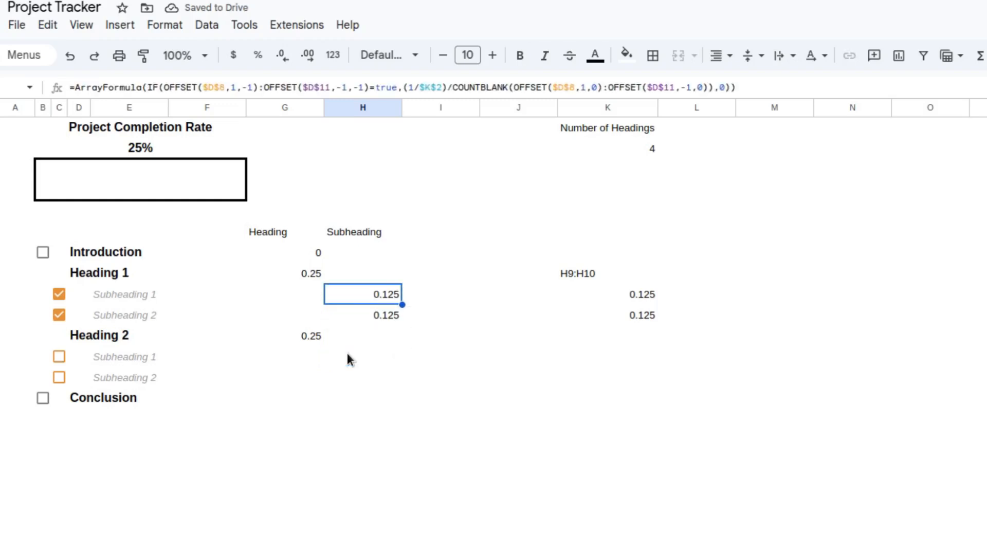
Step: Copy the Heading 1 subheading formulas in H9:H10 into H12:H13 for the Heading 2 subheadings
key("ctrl+c")
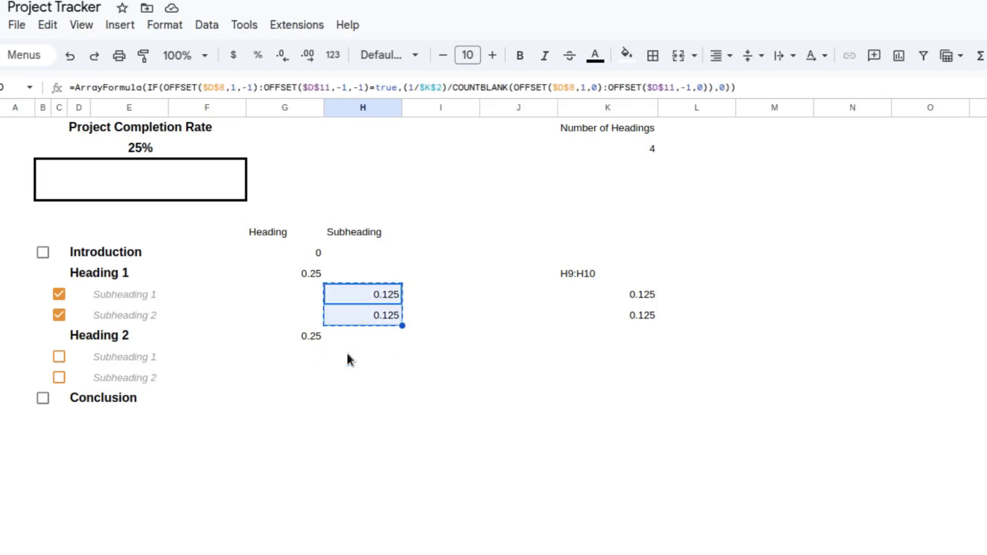
left_click(348, 354)
key("ctrl+v")
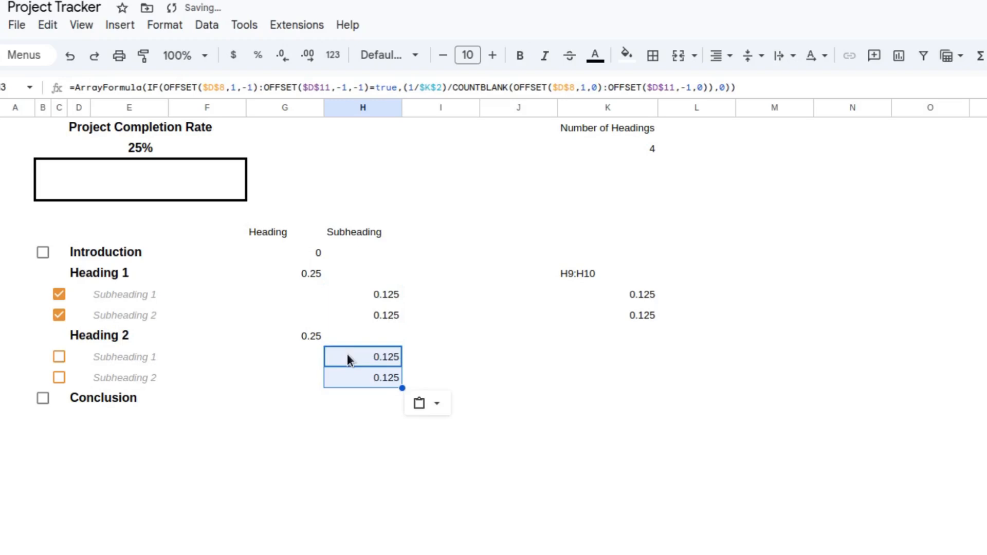
Step: Re-anchor G11's SUM range to the Heading 2 and Conclusion cells, making it offset($D$11,1,4):OFFSET($D$14,-1,4)
left_click(319, 339)
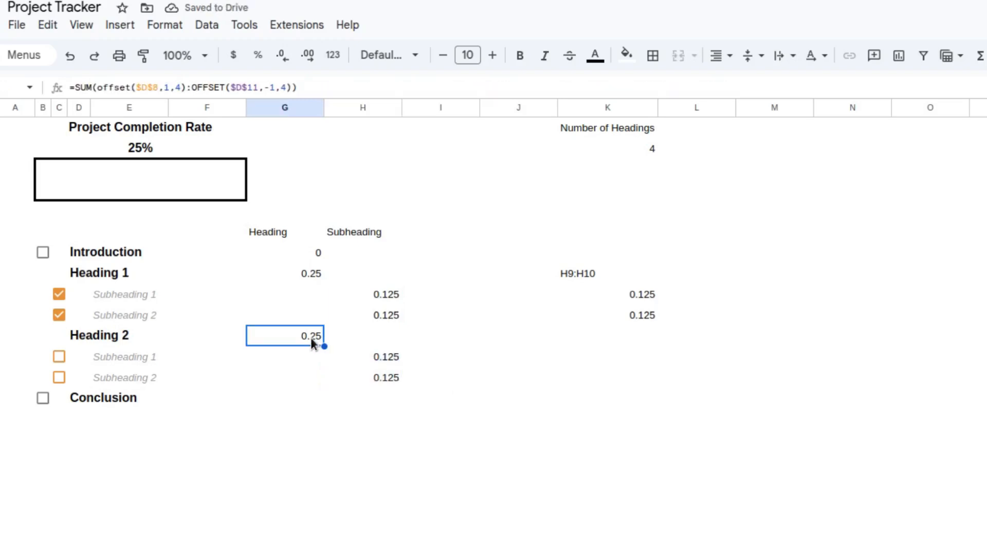
double_click(312, 337)
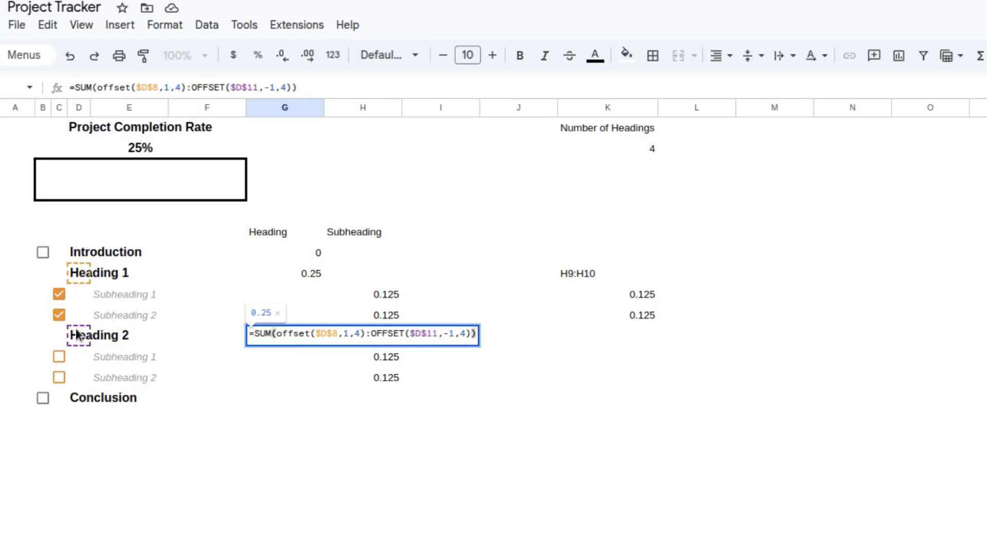
left_click(337, 333)
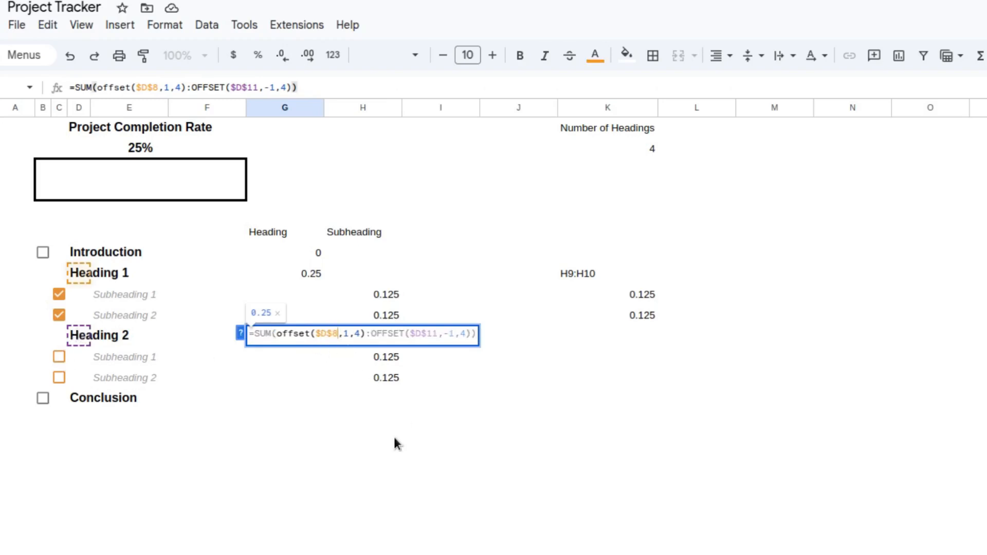
key("BackSpace")
type("11")
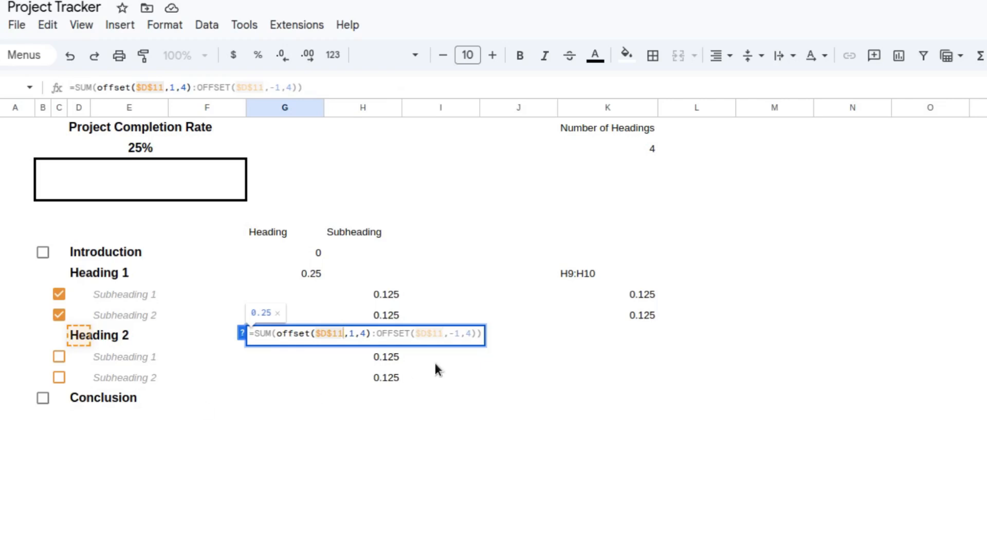
left_click(440, 338)
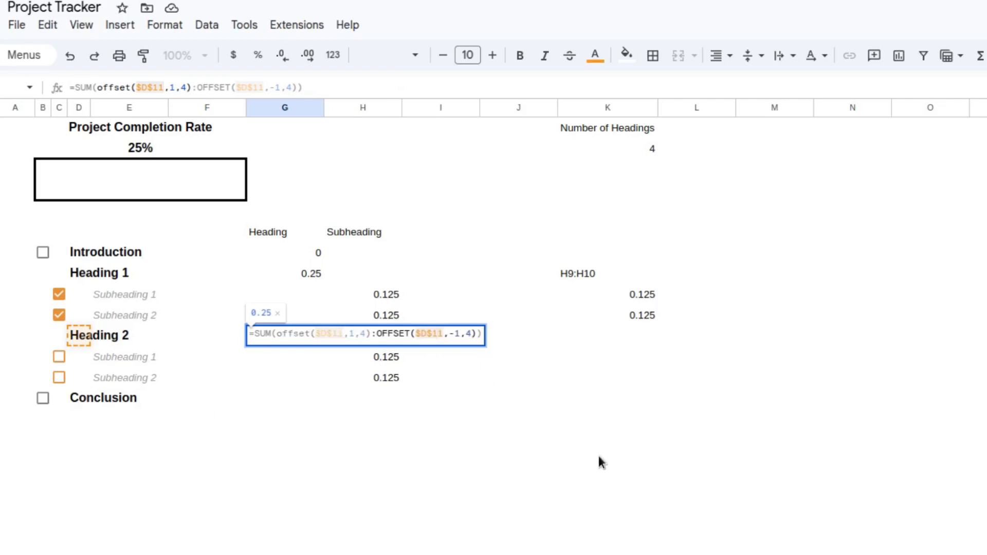
key("Delete")
type("$")
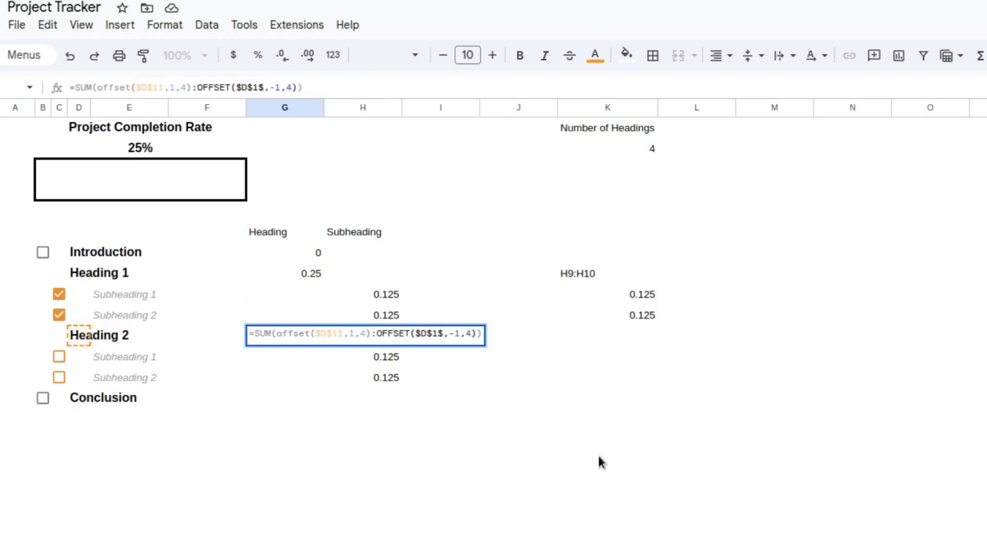
key("BackSpace")
type("4")
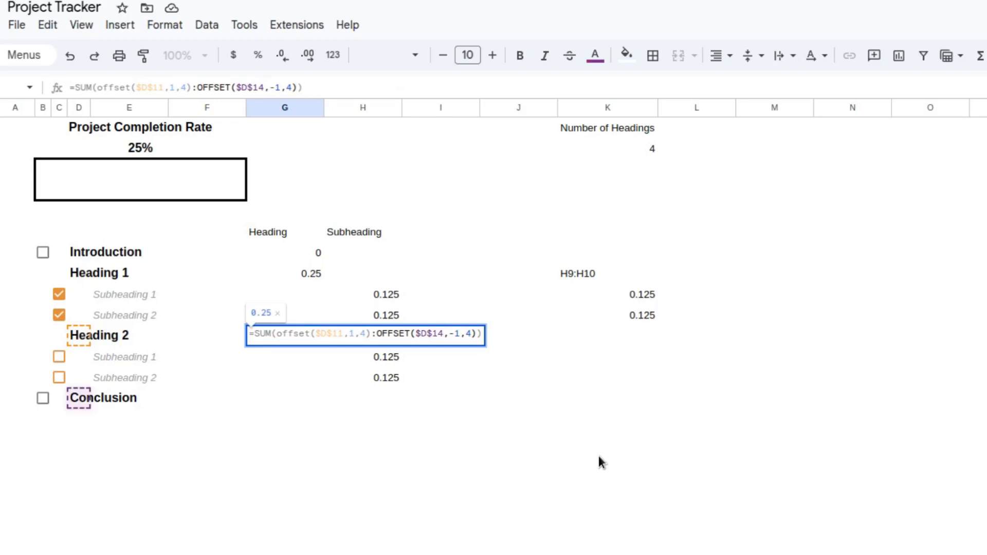
key("Return")
Step: In H12's ArrayFormula, change the checkbox test range to OFFSET($D$11,1,-1):OFFSET($D$14,-1,-1)
key("Up")
key("Right")
key("Down")
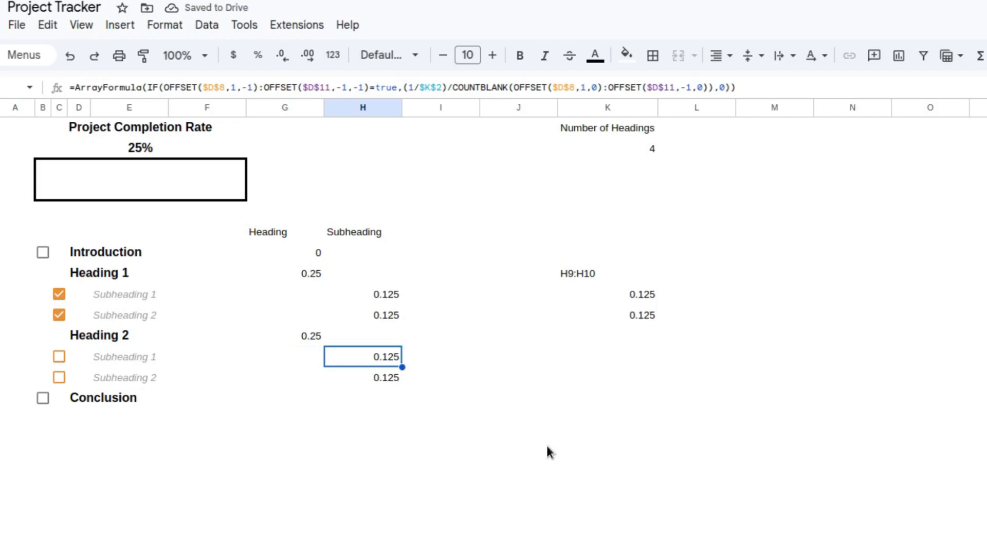
key("Return")
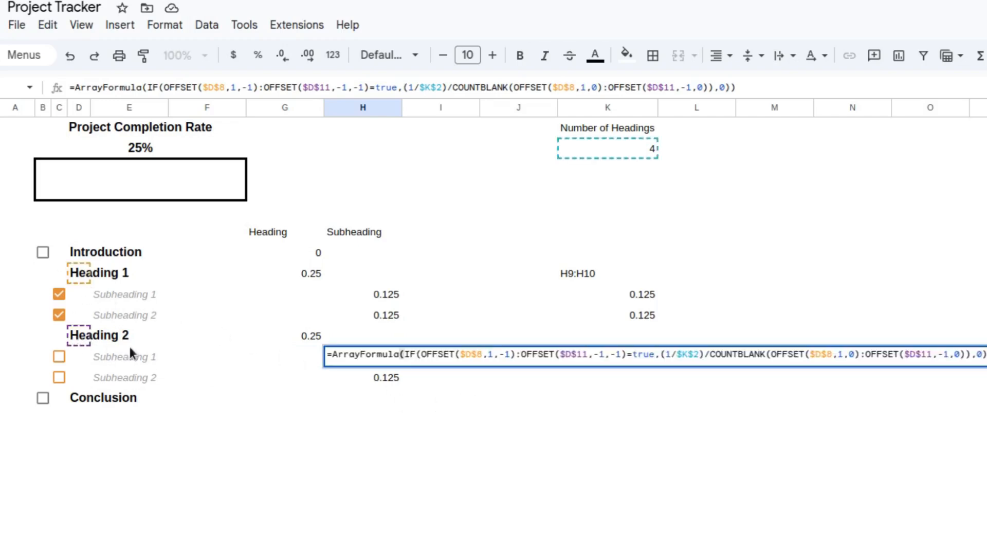
left_click(477, 357)
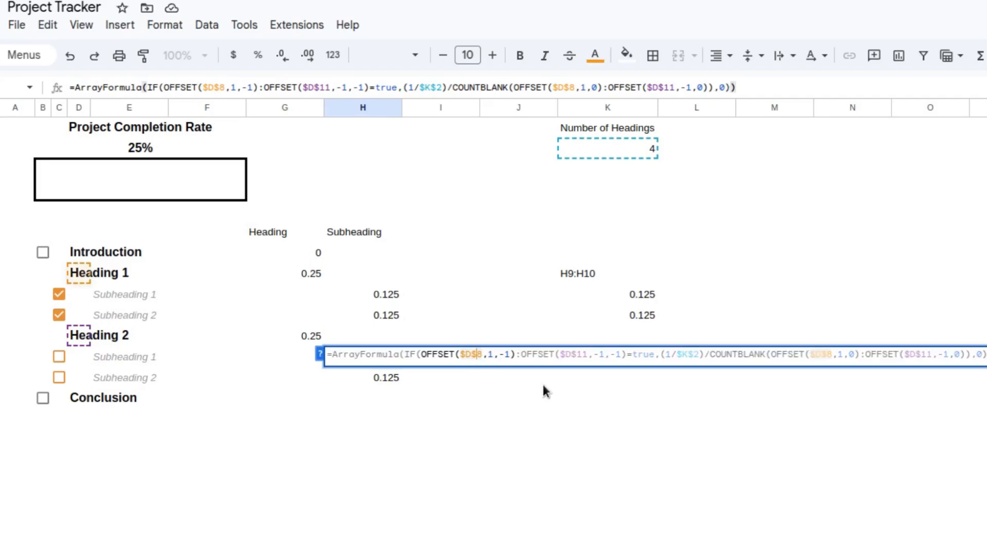
key("Delete")
type("11")
key("Right")
key("Right")
key("Right")
key("Right")
key("Right")
key("Right")
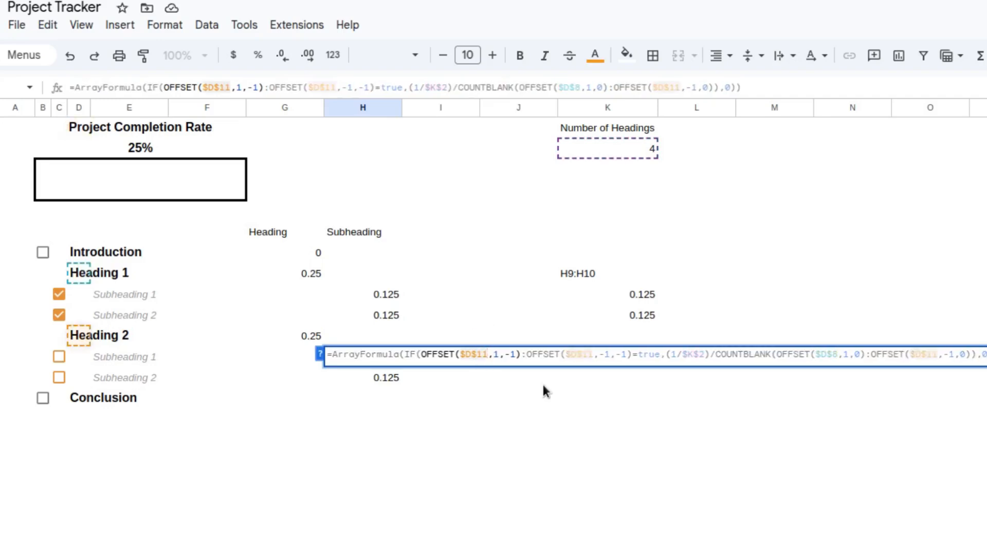
key("Right")
key("Right")
key("Right")
key("Right")
key("Right")
key("Right")
key("Right")
key("Right")
key("Right")
key("Right")
key("Right")
key("Right")
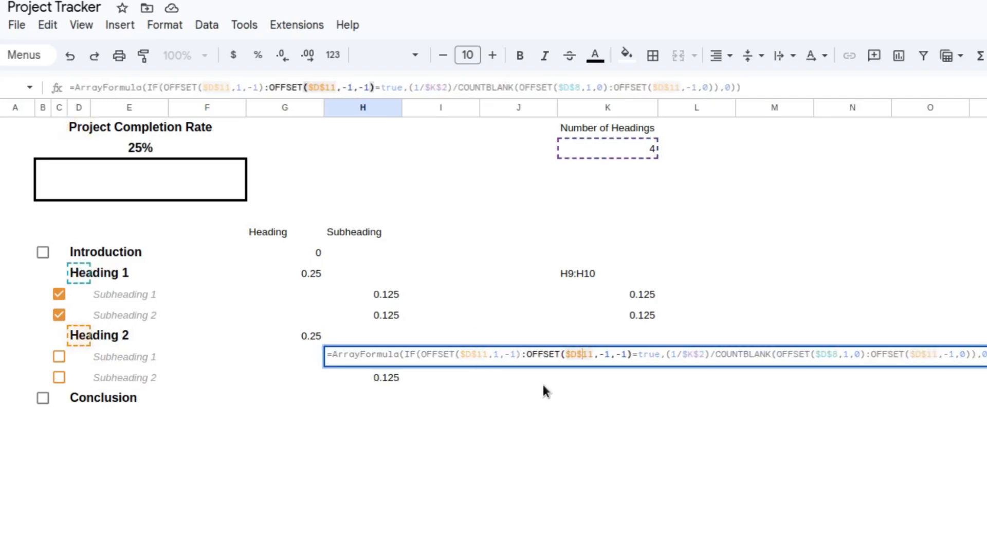
key("shift+Right")
type("4")
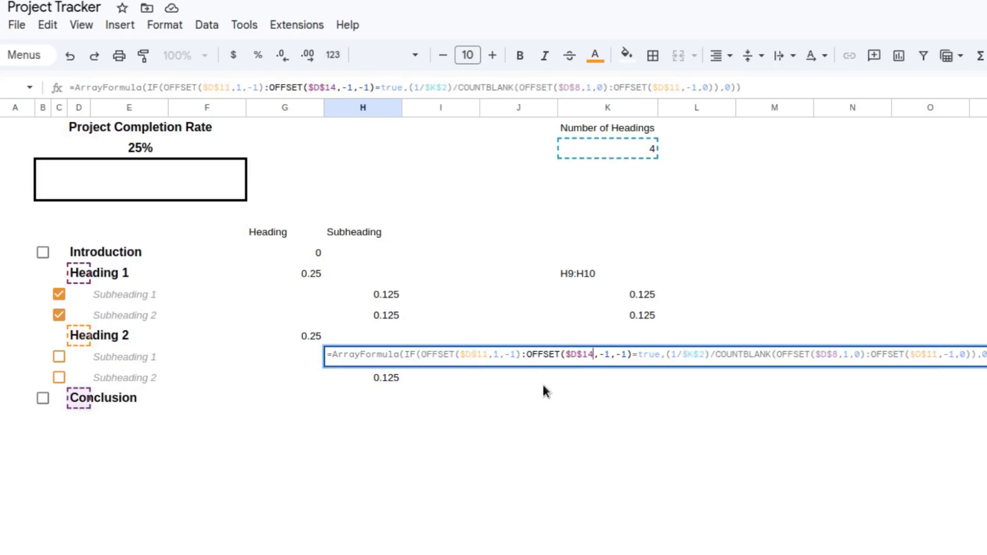
Step: Change the COUNTBLANK range in H12's formula to OFFSET($D$11,1,0):OFFSET($D$14,-1,0) and commit the formula
left_click(831, 359)
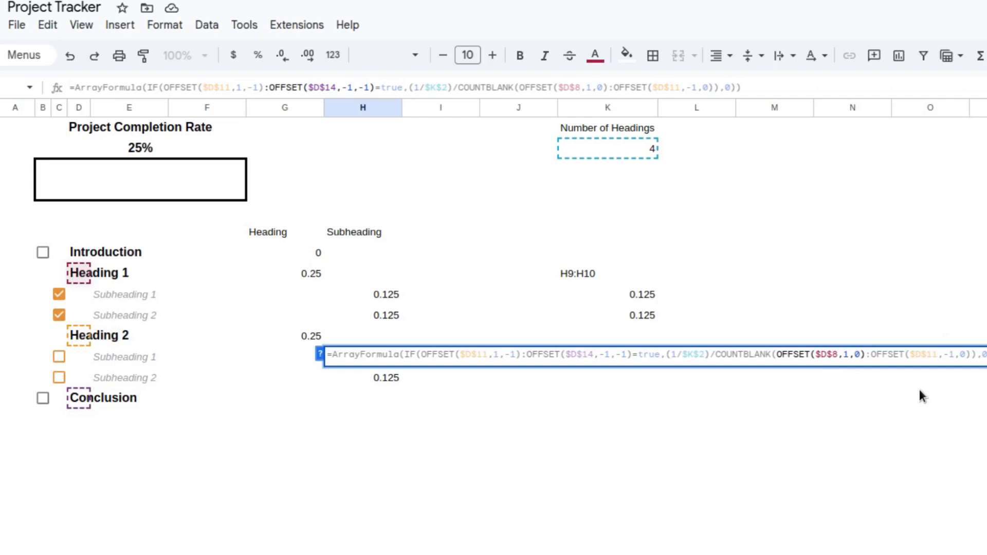
key("Delete")
type("11")
key("Right")
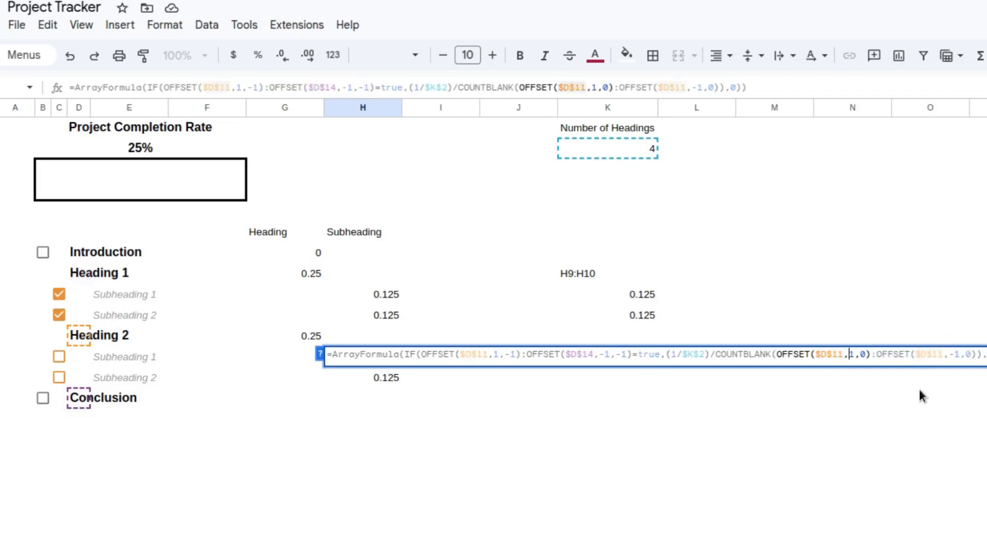
key("Right")
key("Right")
key("Right")
key("Right")
key("Right")
key("Right")
key("Right")
key("Right")
key("Right")
key("Right")
key("Right")
key("Right")
key("Right")
key("Right")
key("Right")
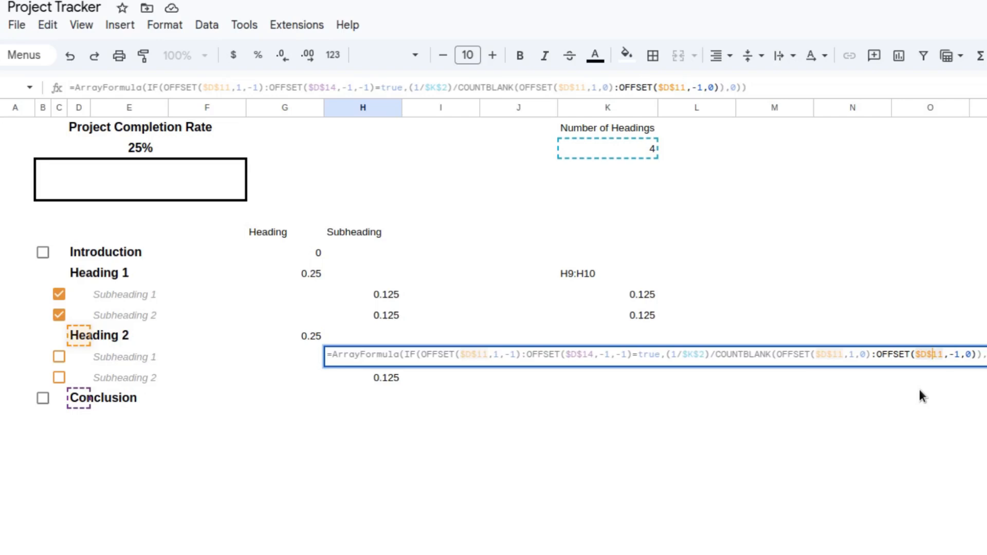
key("Delete")
key("Delete")
type("14")
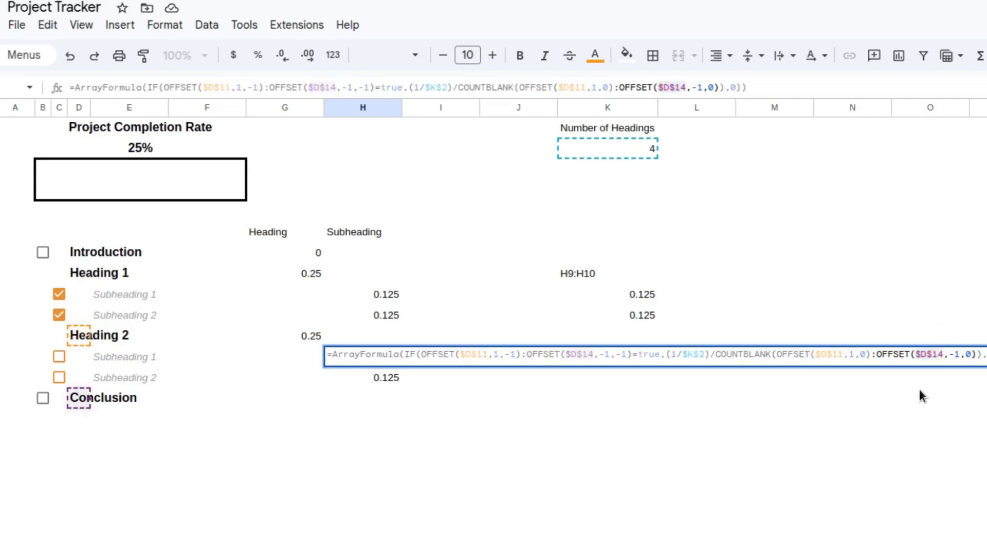
key("Return")
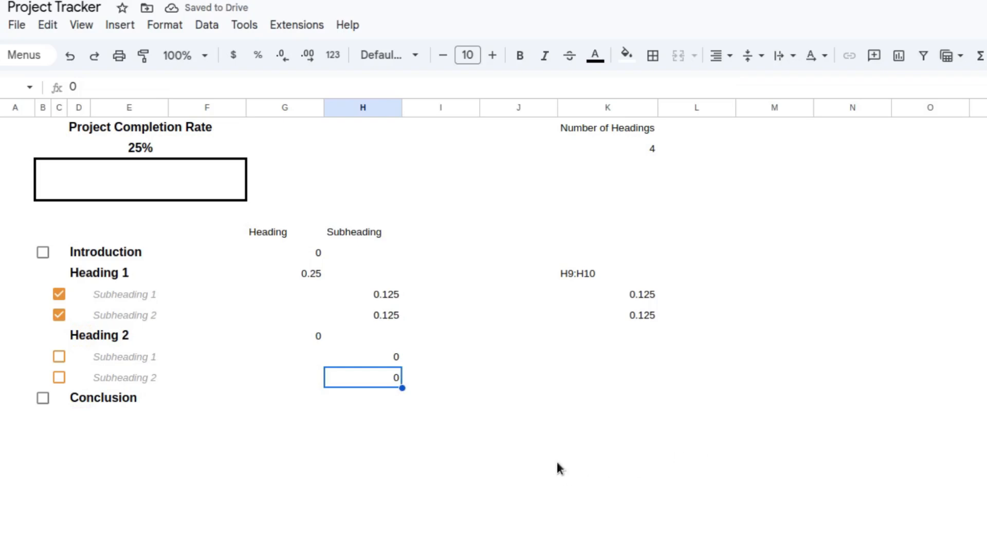
Step: Clear the reference note and helper formula from K8:K11
left_click_drag(607, 273, 634, 331)
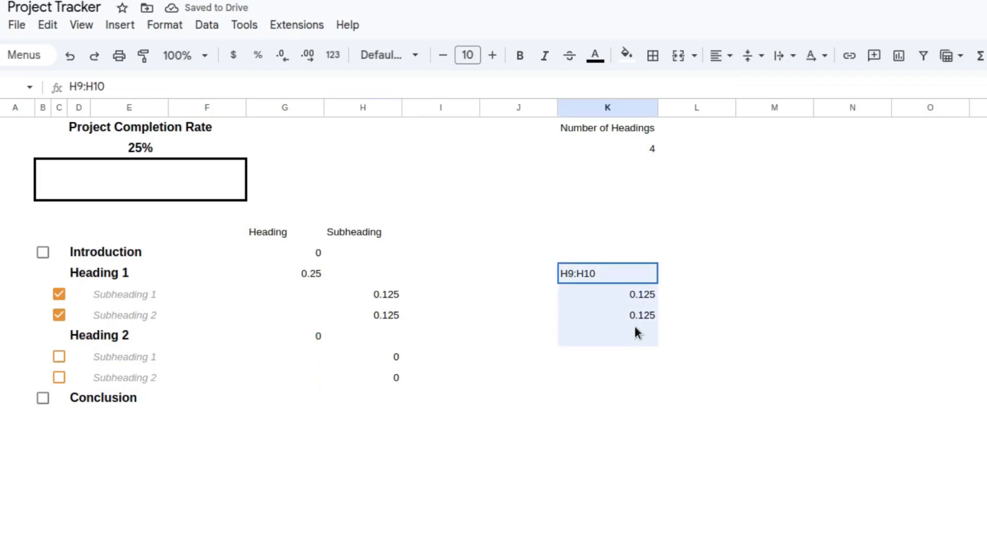
key("Delete")
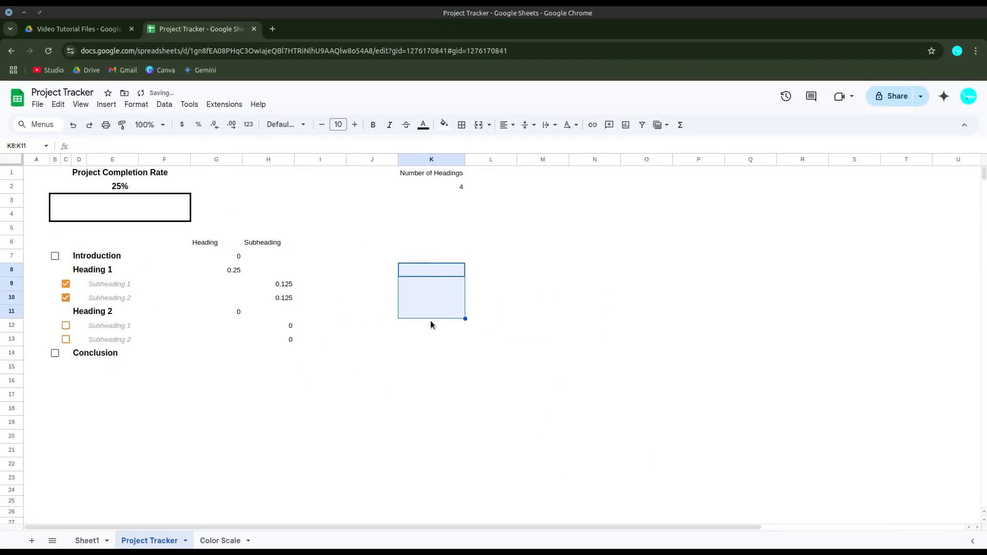
left_click(352, 410)
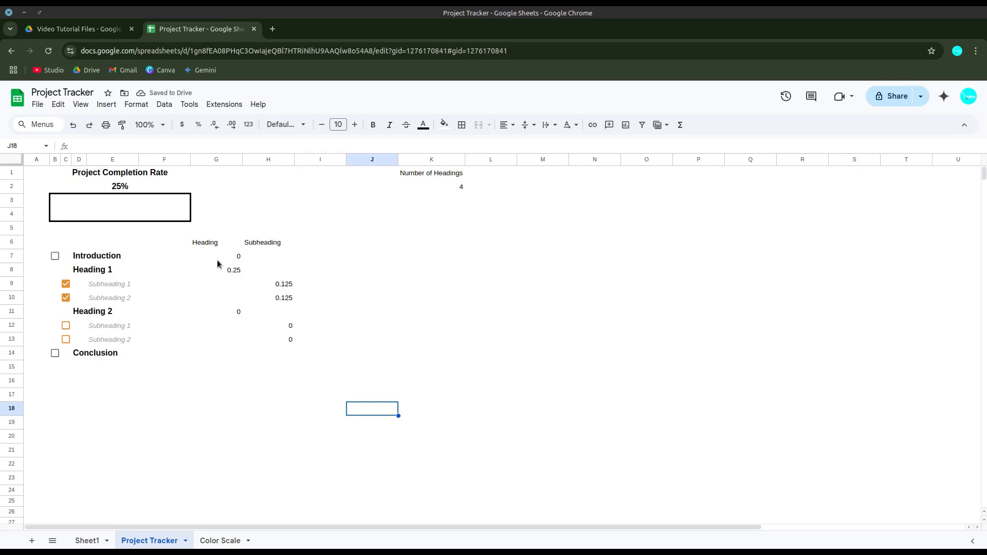
Step: Tick the Introduction checkbox and copy the heading formula from G7 into G14 for the Conclusion row
left_click(217, 261)
left_click(55, 256)
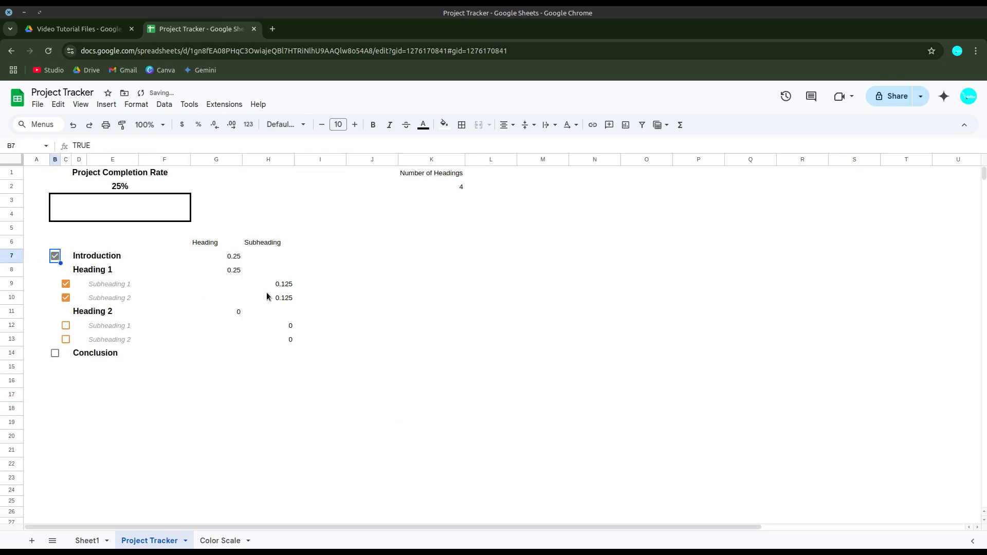
left_click(231, 256)
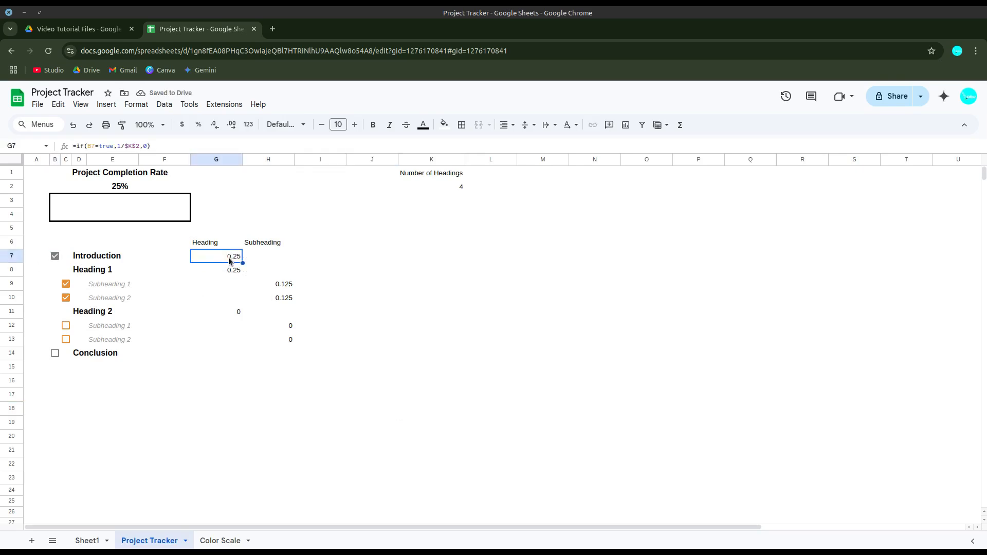
right_click(230, 257)
left_click(270, 193)
left_click(186, 356)
left_click(220, 352)
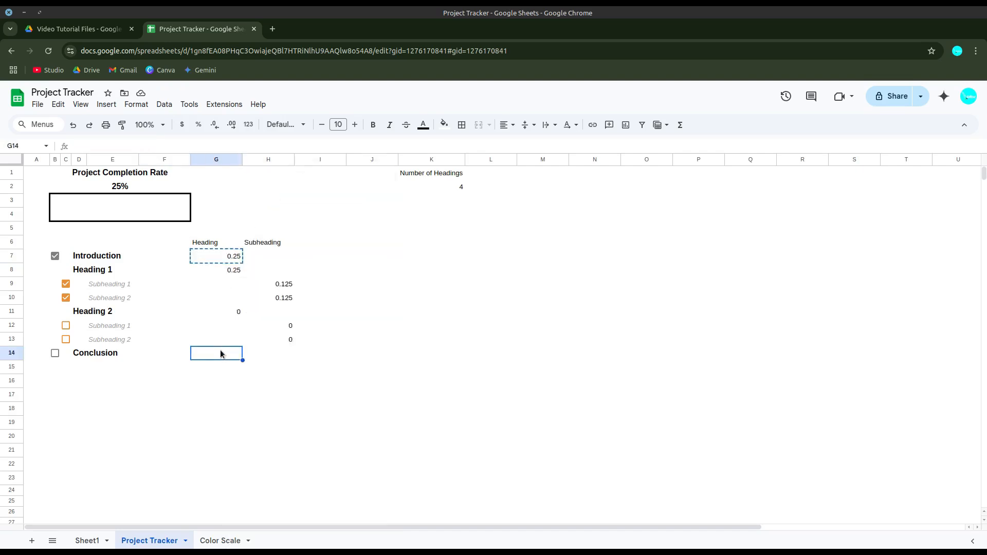
right_click(222, 355)
left_click(259, 189)
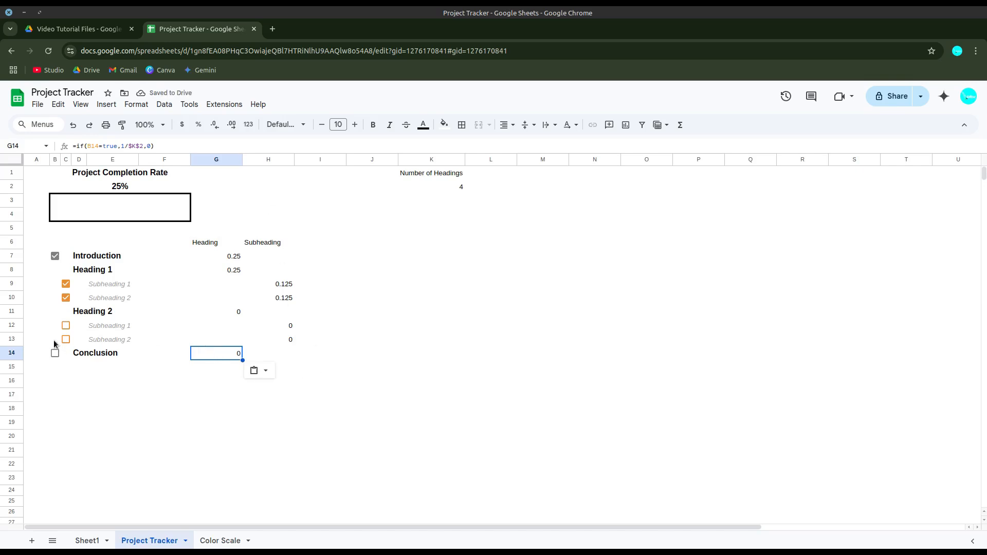
Step: Toggle the Conclusion checkbox on and back off to test the formula in G14
left_click(48, 355)
left_click(55, 355)
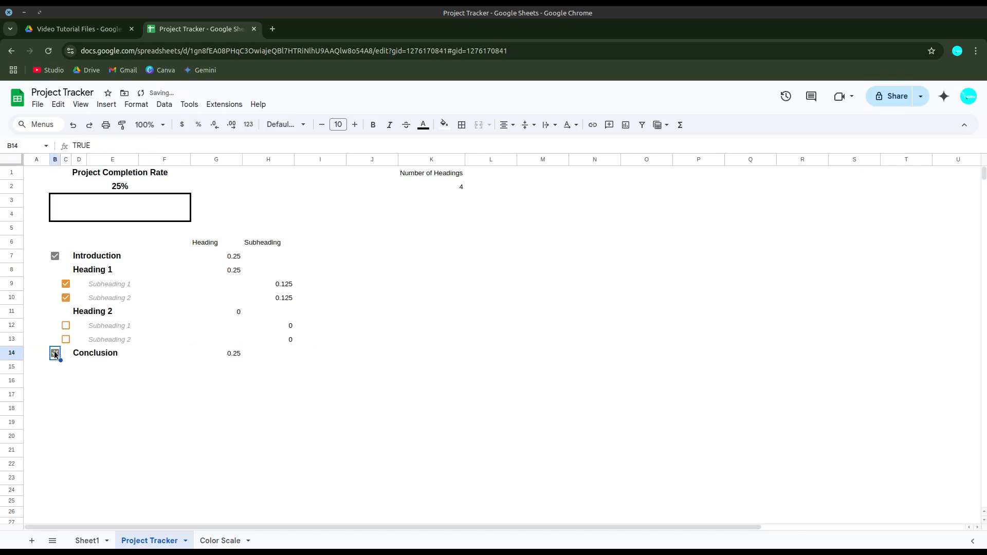
left_click(55, 355)
left_click(221, 399)
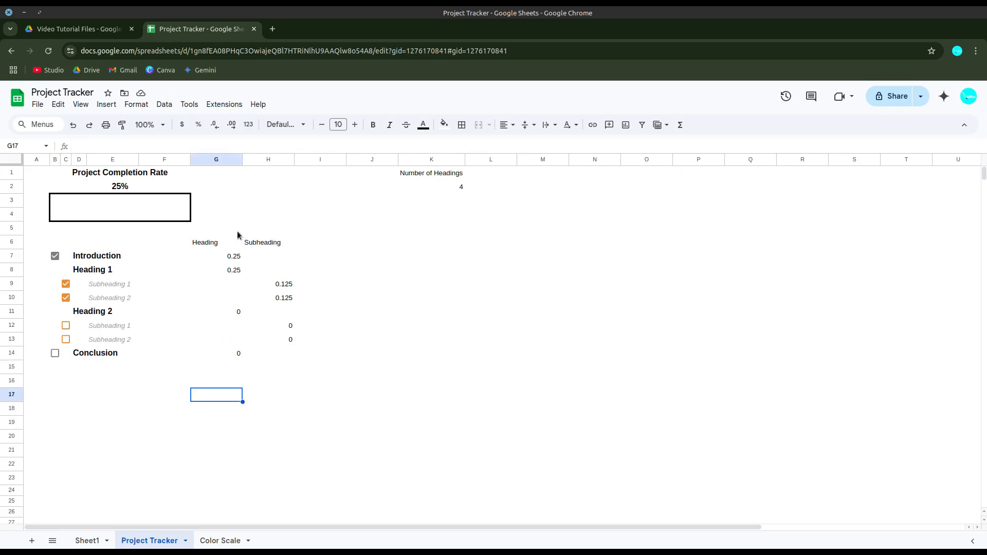
Step: Replace the fixed Project Completion Rate in B2 with the formula =SUM(G7:G)
left_click(112, 184)
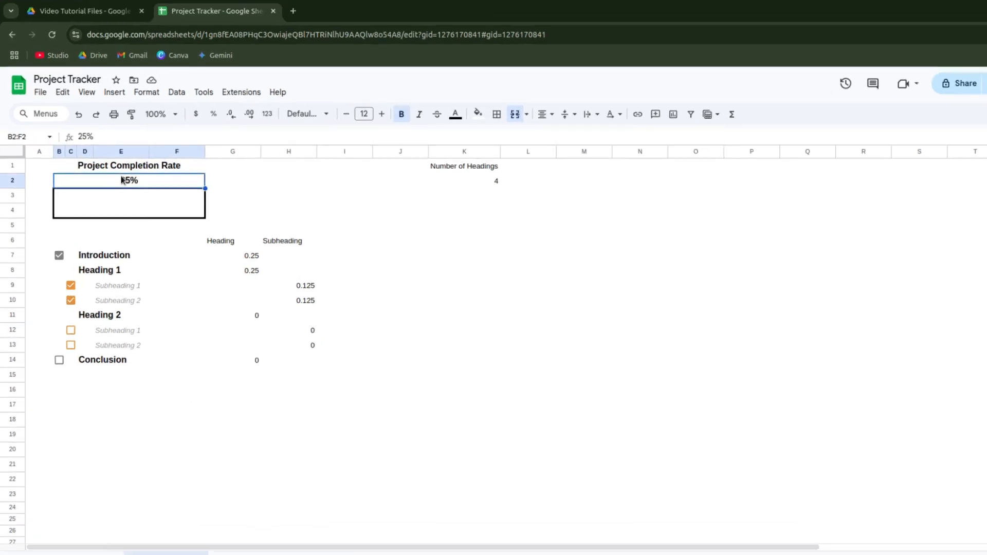
type("=sum")
key("Tab")
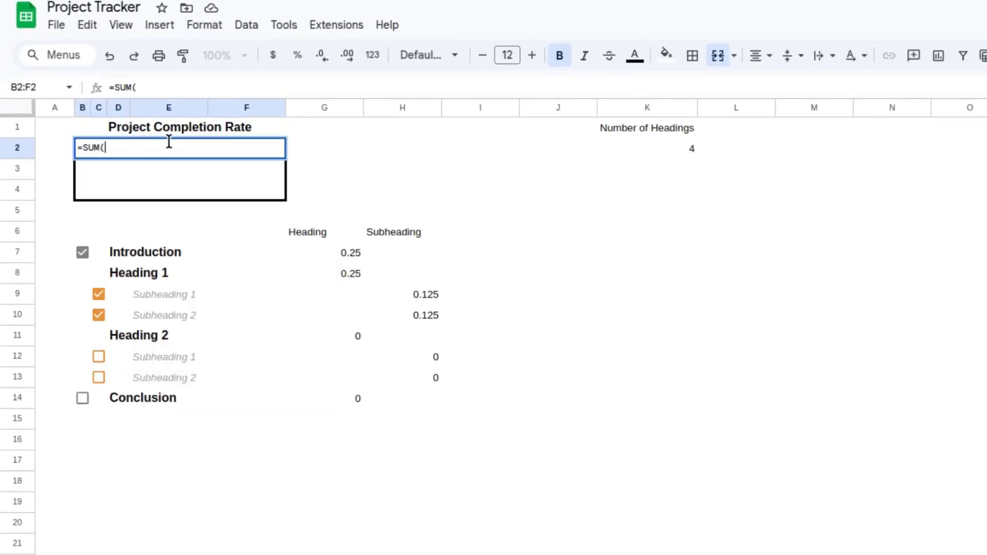
left_click(356, 254)
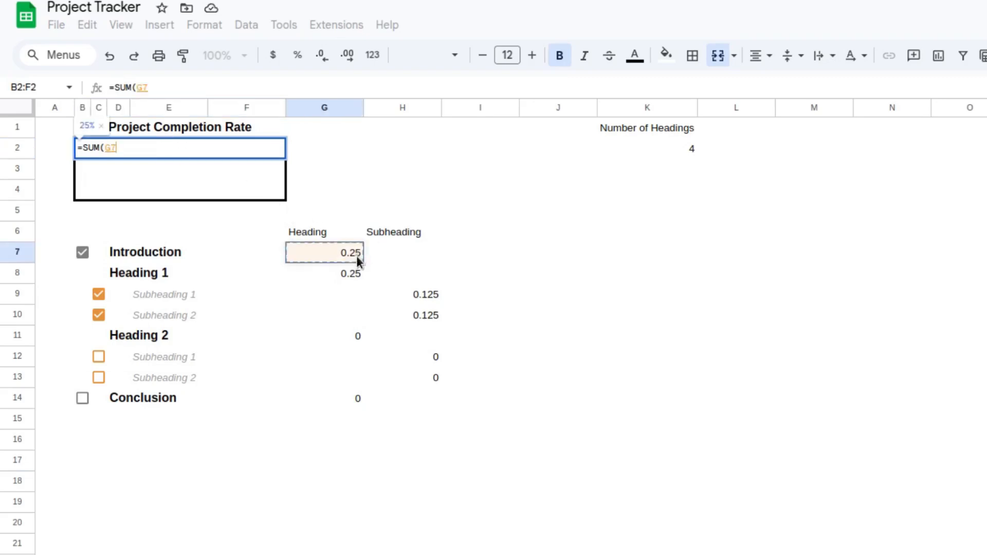
type(":G")
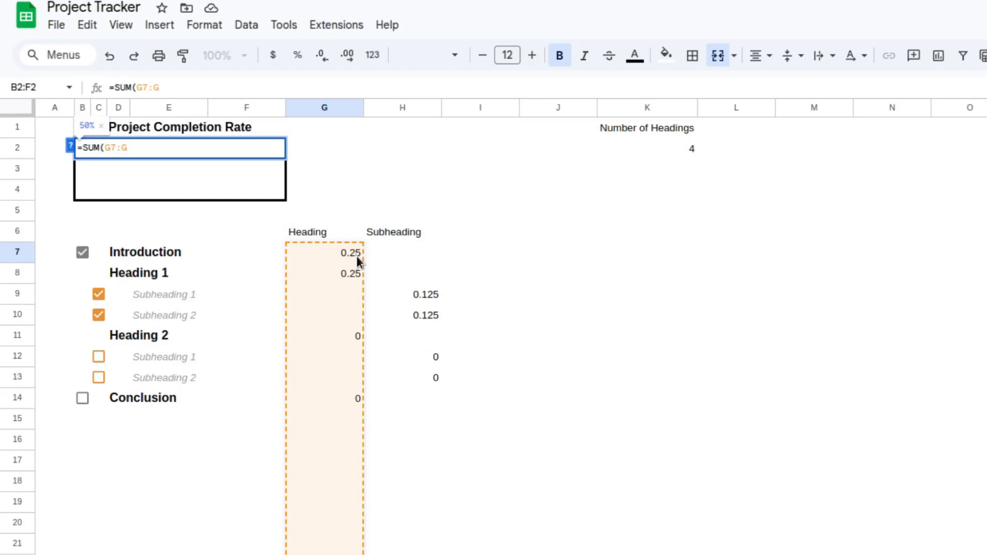
type(")")
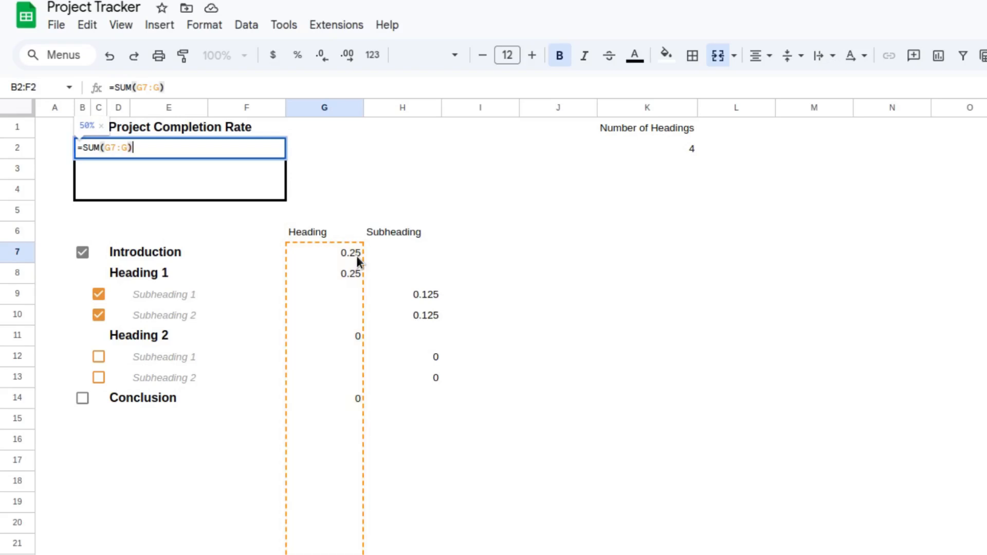
key("Return")
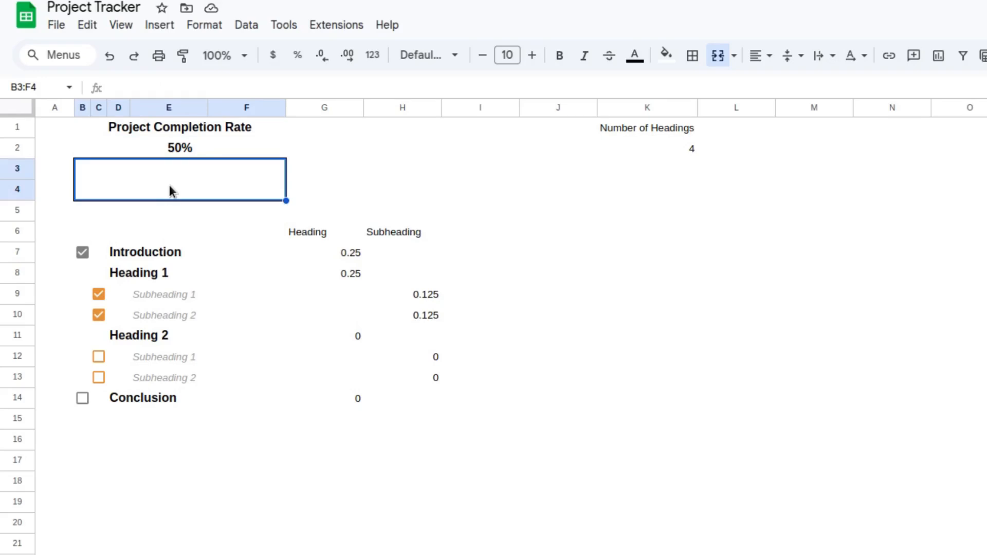
Step: Begin a SPARKLINE formula in the merged cell B3:F4 with B2 as data and an empty options array, =SPARKLINE(B2,{})
type("=")
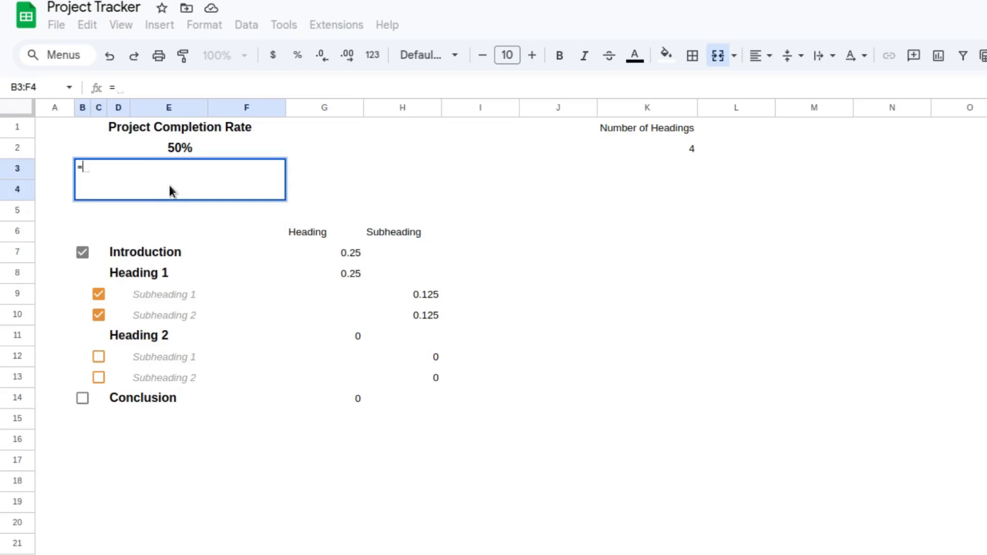
type("sparkline")
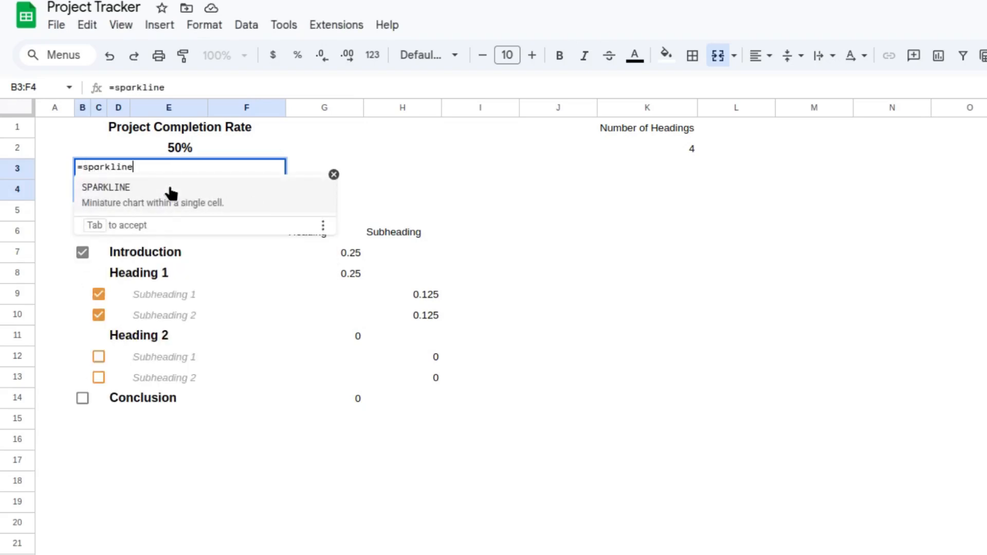
left_click(171, 193)
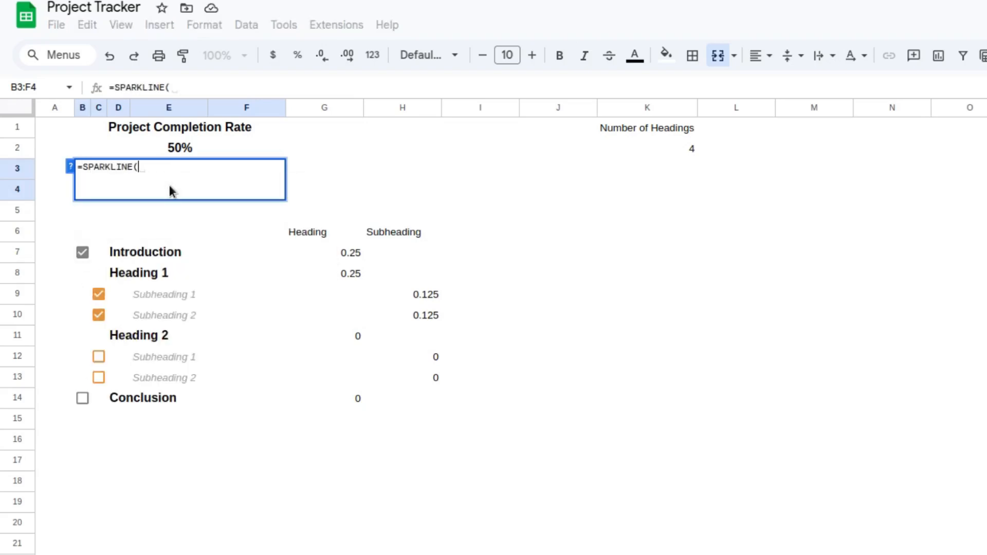
key("Up")
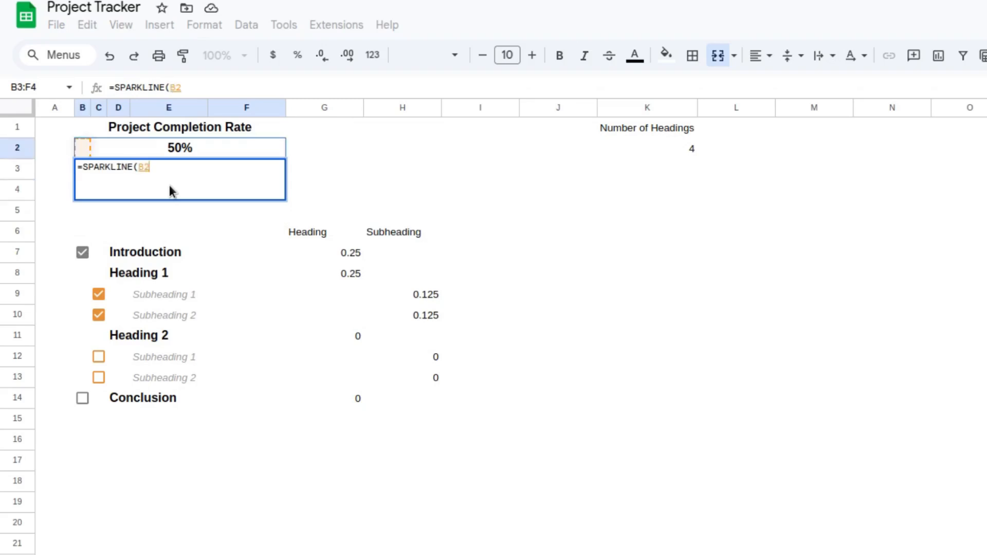
type(",")
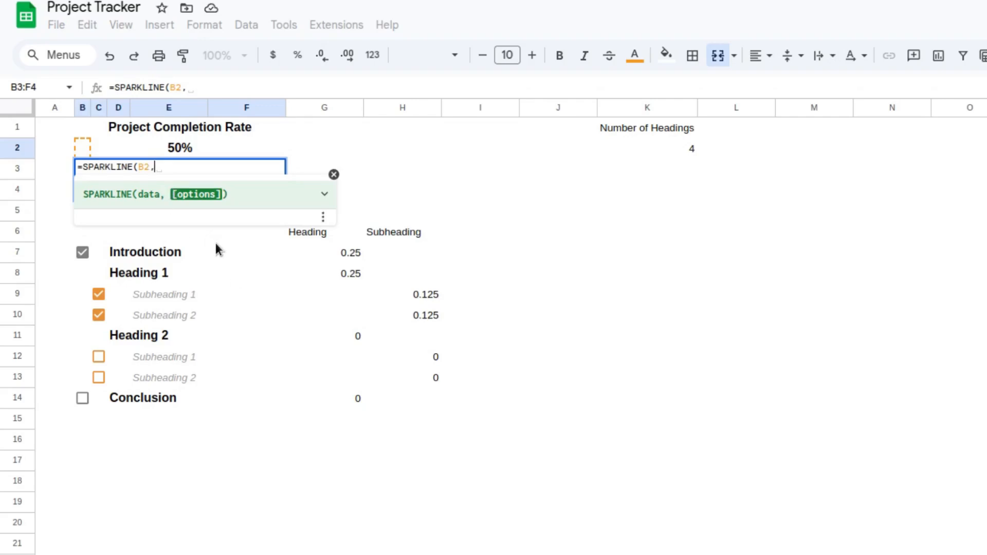
type("{}")
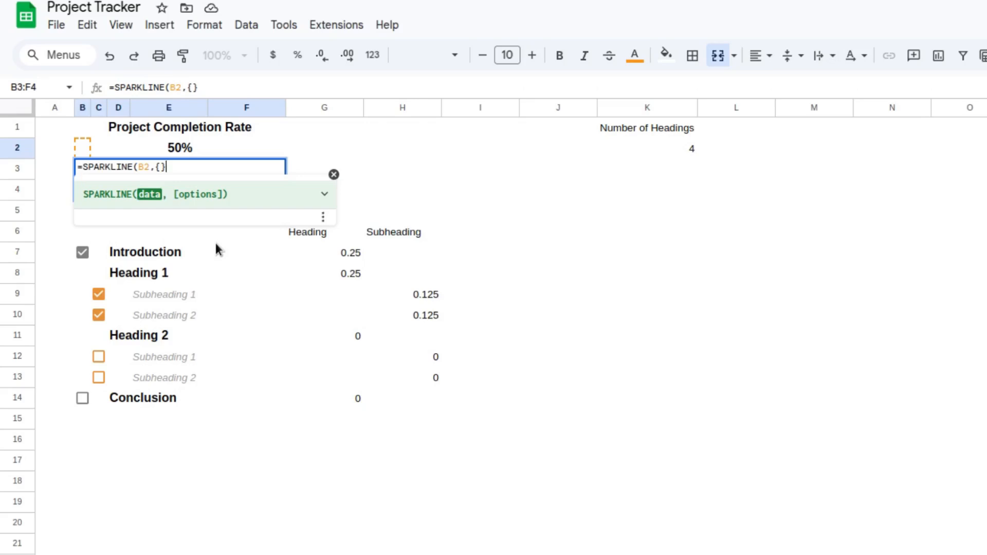
type(")")
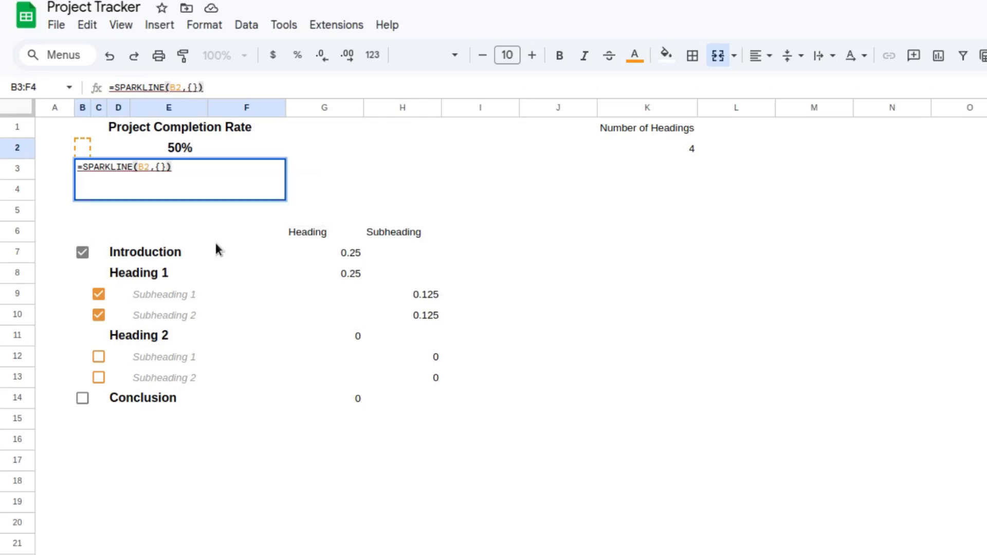
key("Left")
key("Left")
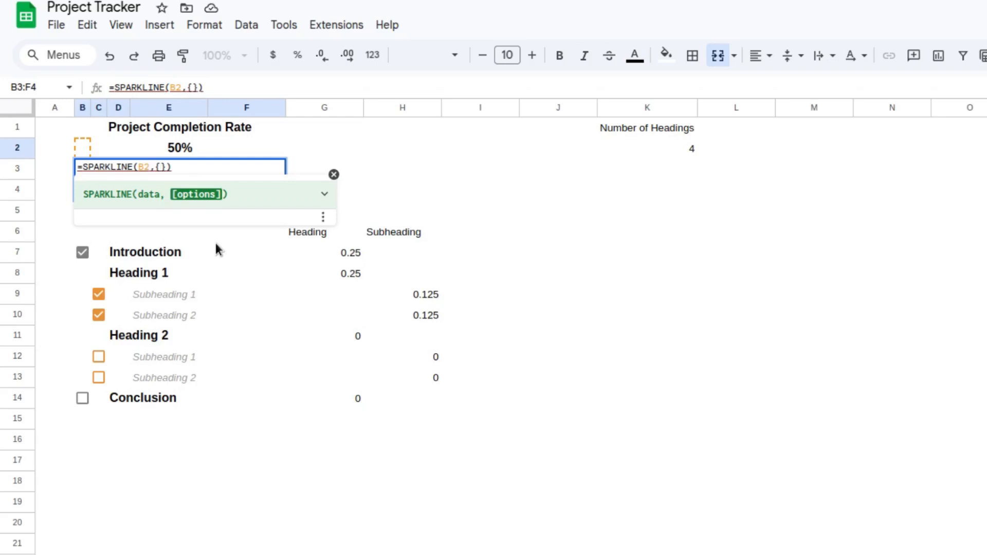
Step: Add the chart type option "charttype","bar"; inside the SPARKLINE options array
type("\"char")
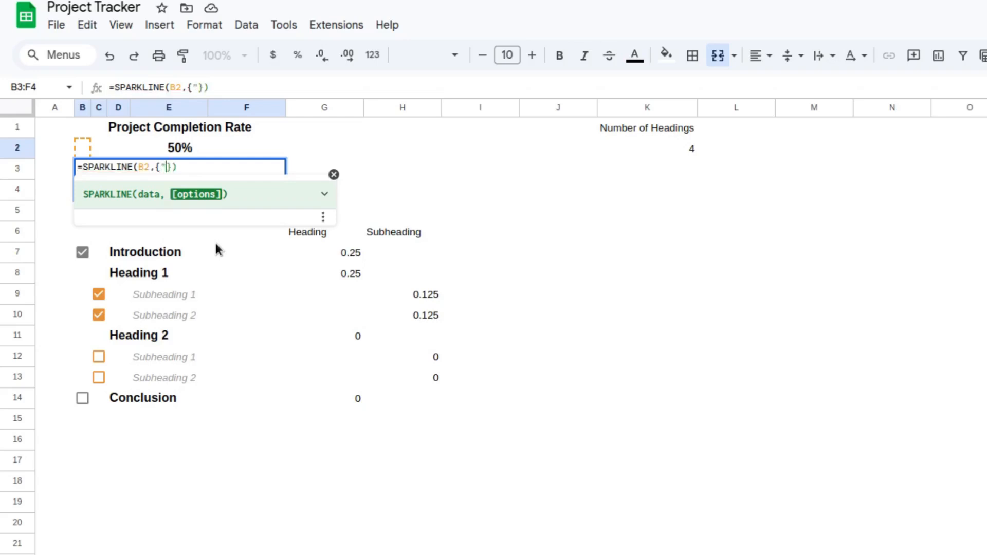
type("ttype")
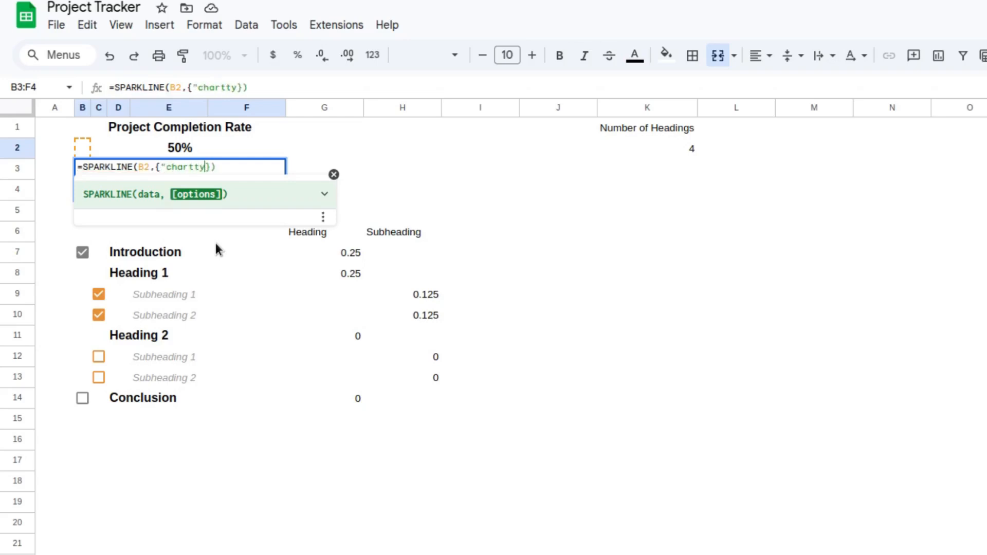
type("\"")
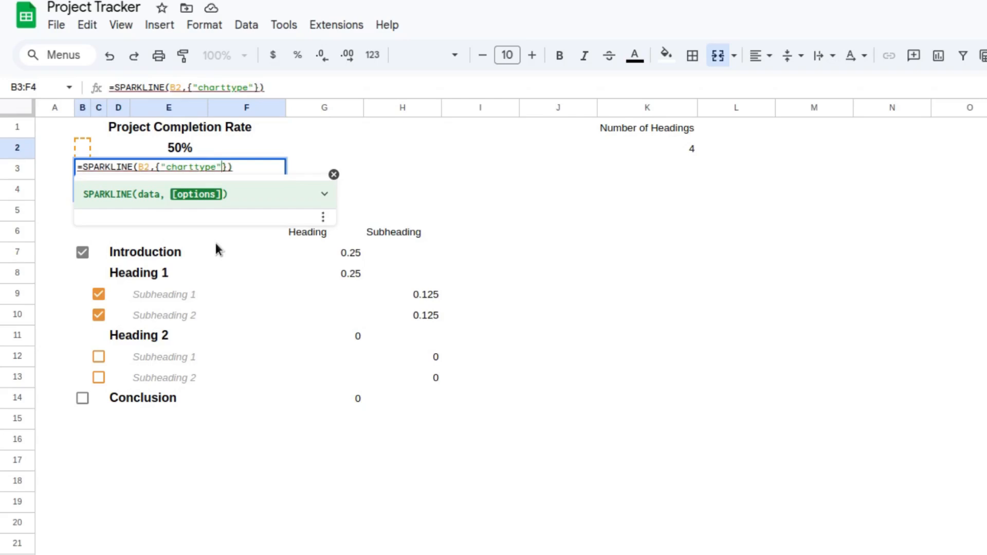
type(",\"")
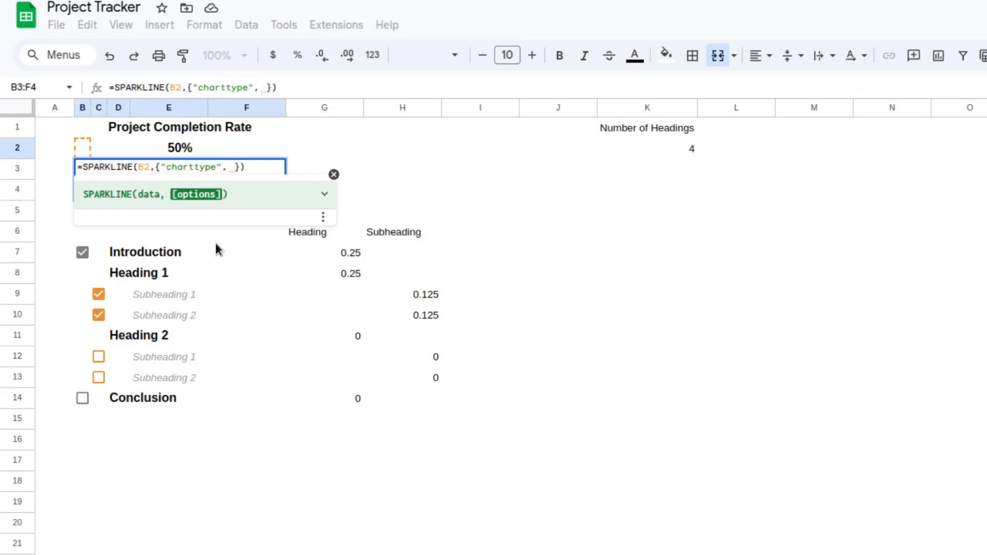
type("bar")
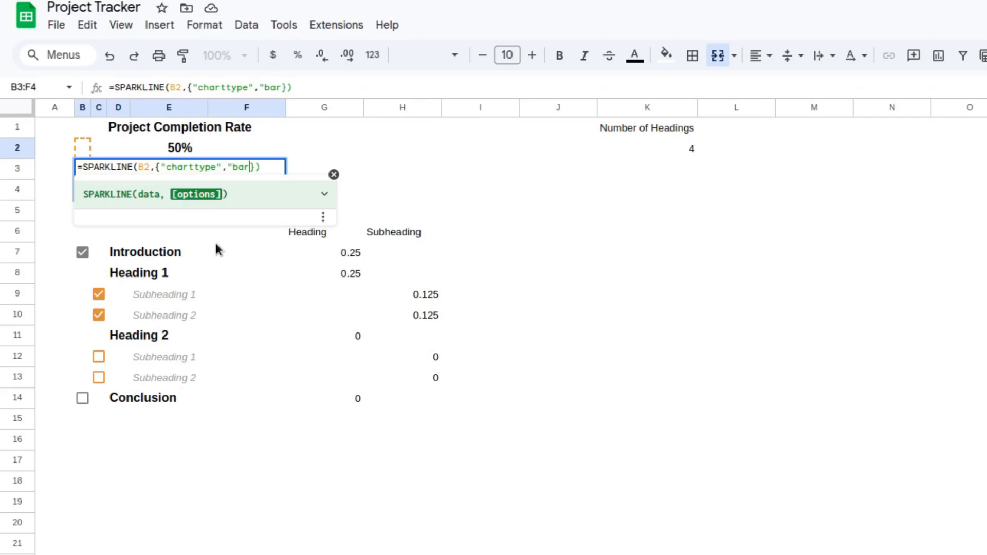
type("\"")
type(";")
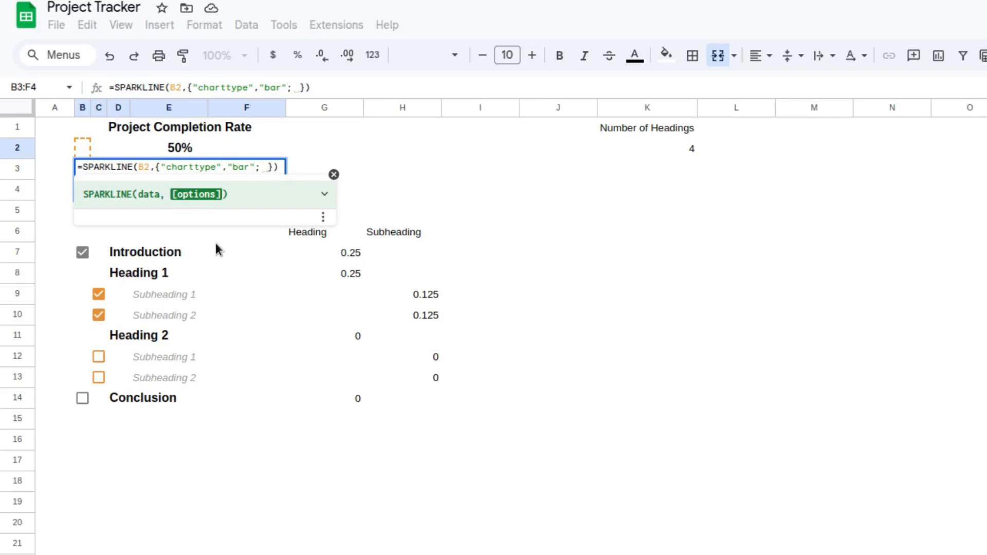
Step: Set the SPARKLINE bar's maximum to 1 with the option "max",1
type("\"")
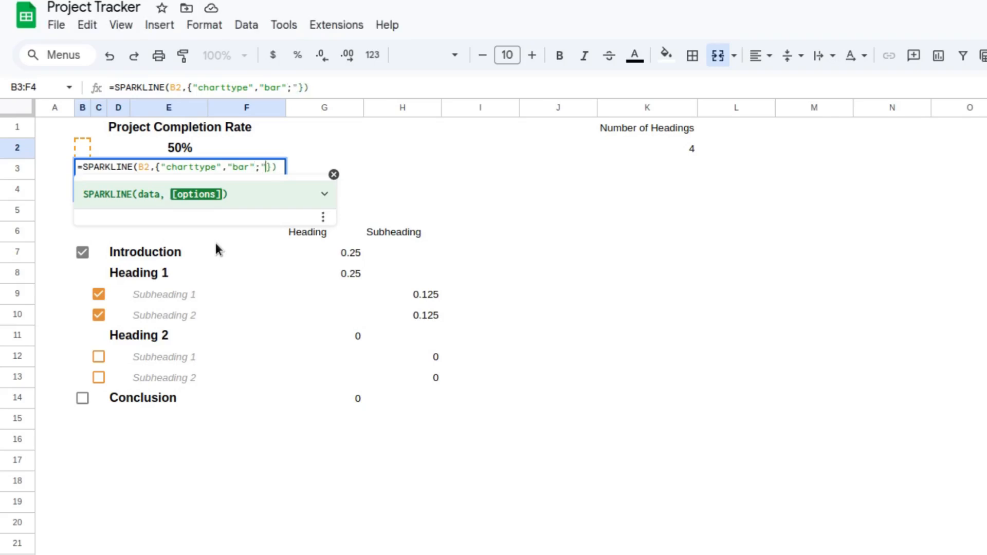
type("max")
type("\", ")
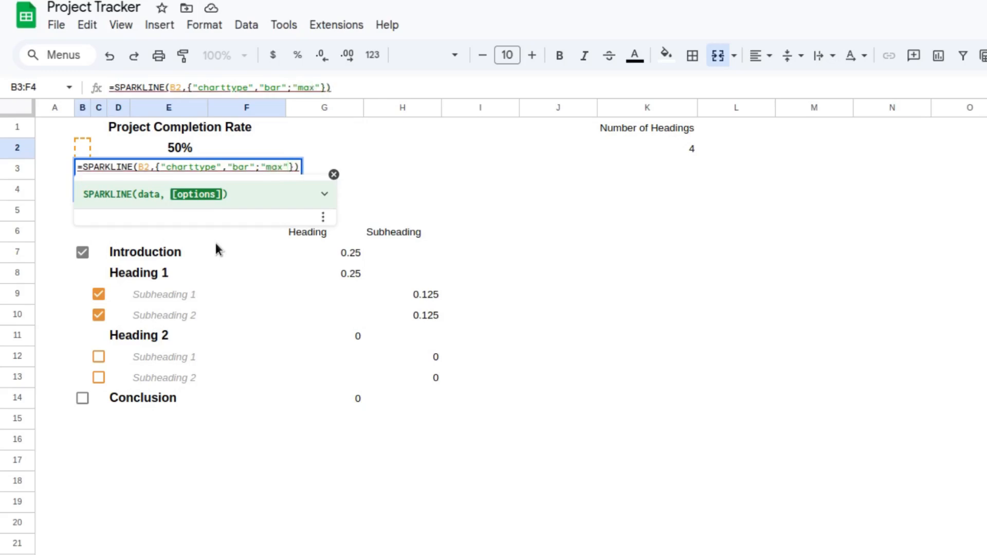
type("1")
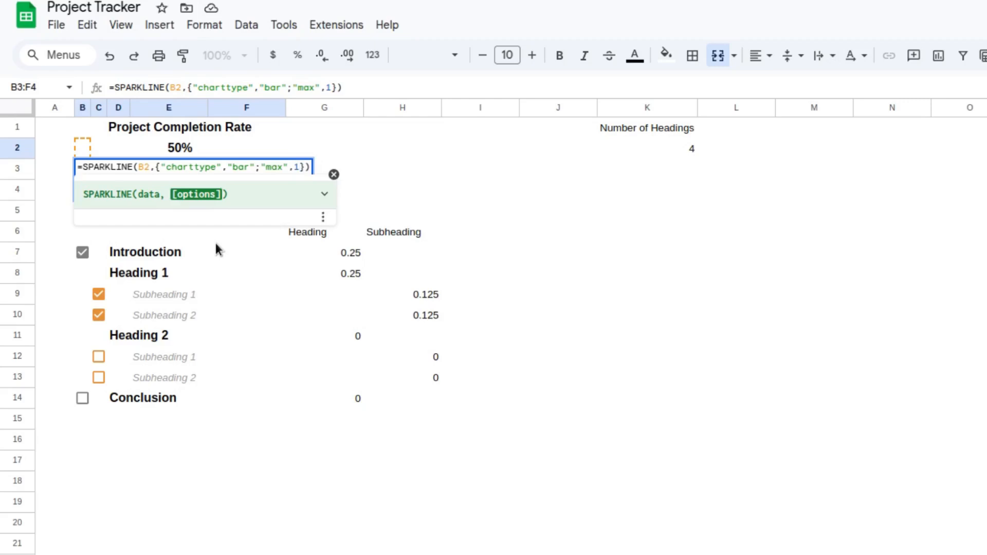
Step: Make the progress bar green with the option "color1","green" and commit the SPARKLINE formula
type(";")
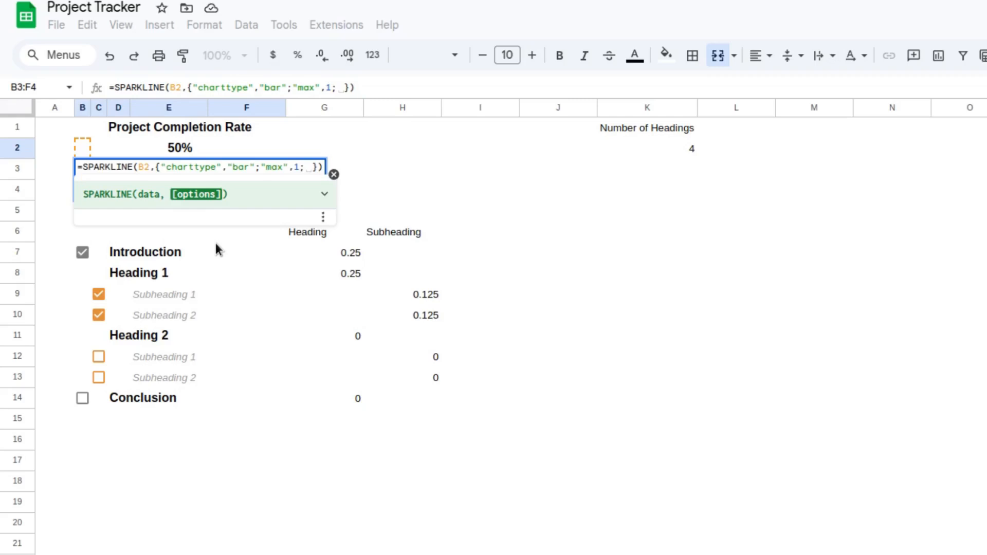
key("BackSpace")
type("\"co")
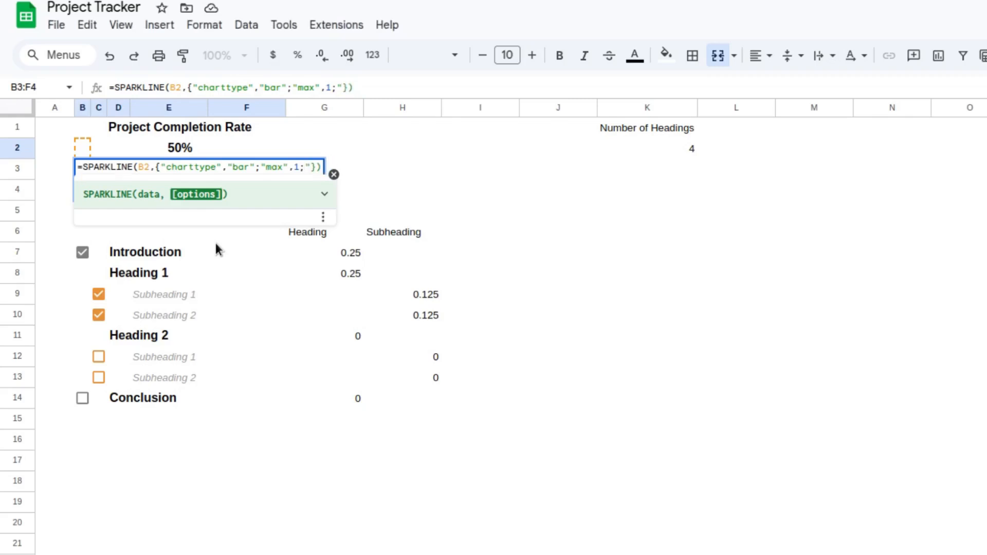
type("lor1\"")
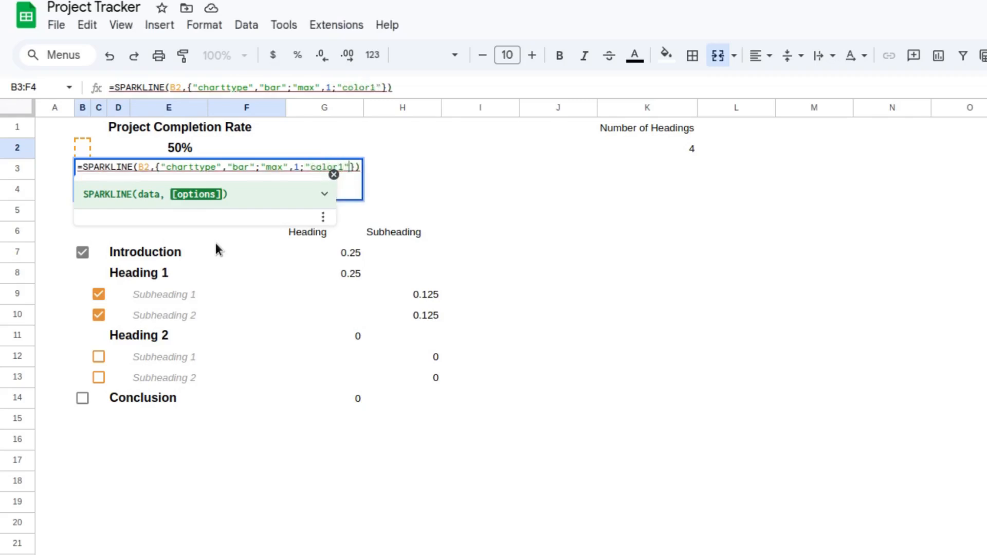
type(",\"")
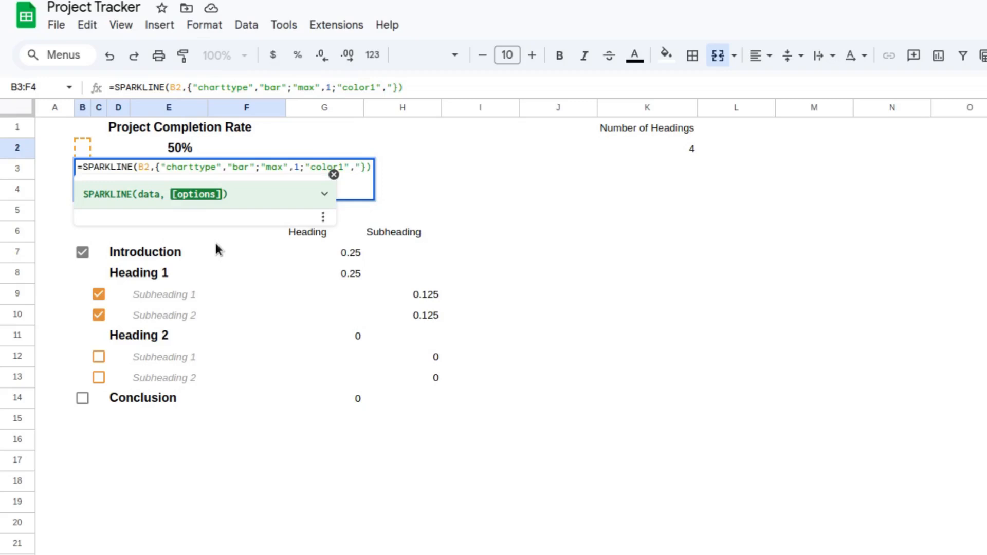
type("green\"")
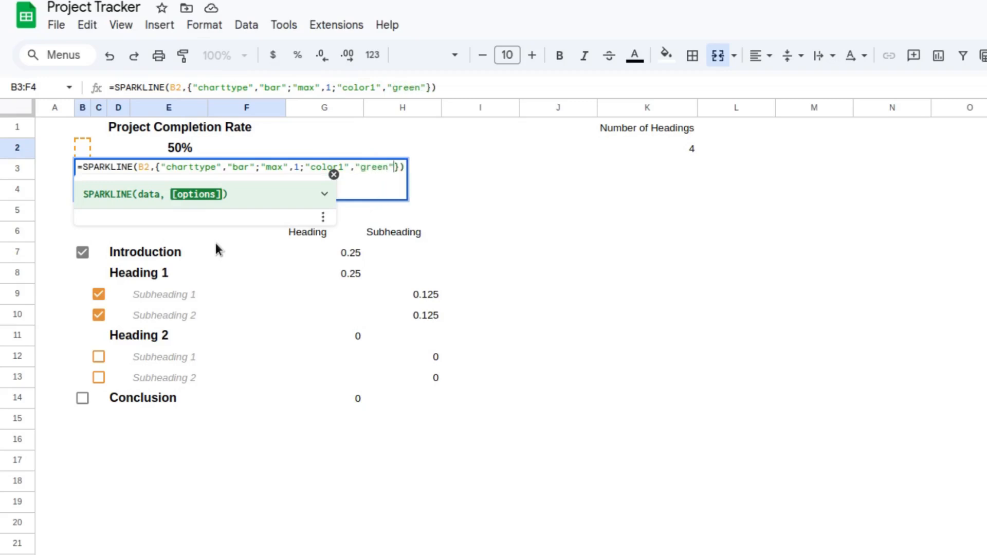
key("Return")
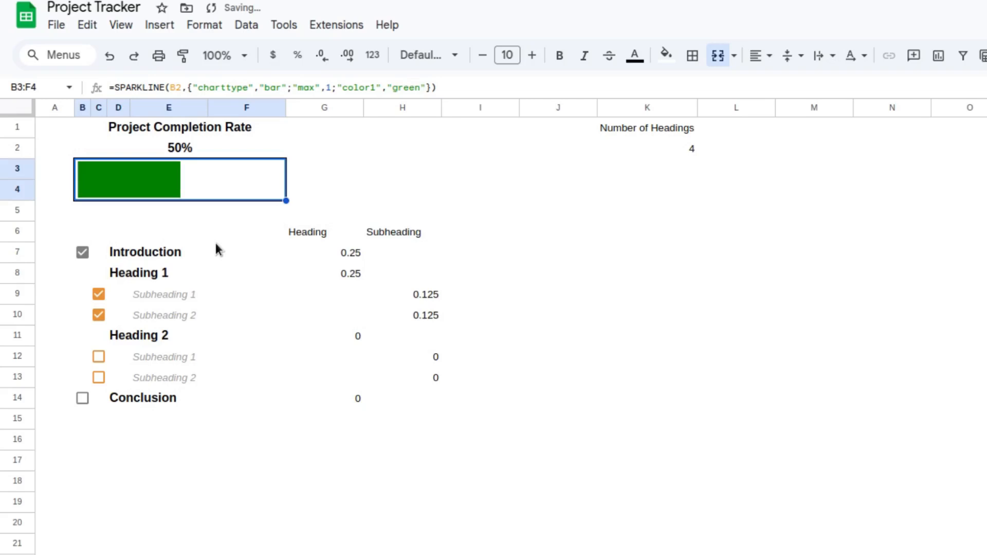
Step: Test the progress bar by checking both Heading 2 subheadings and Conclusion, and uncheck all three again
left_click(99, 357)
left_click(98, 377)
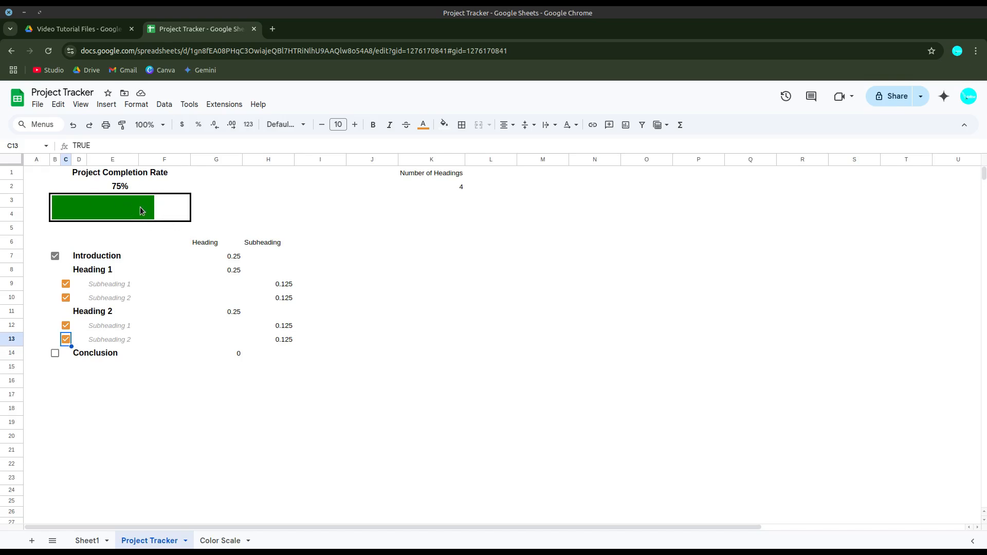
left_click(55, 354)
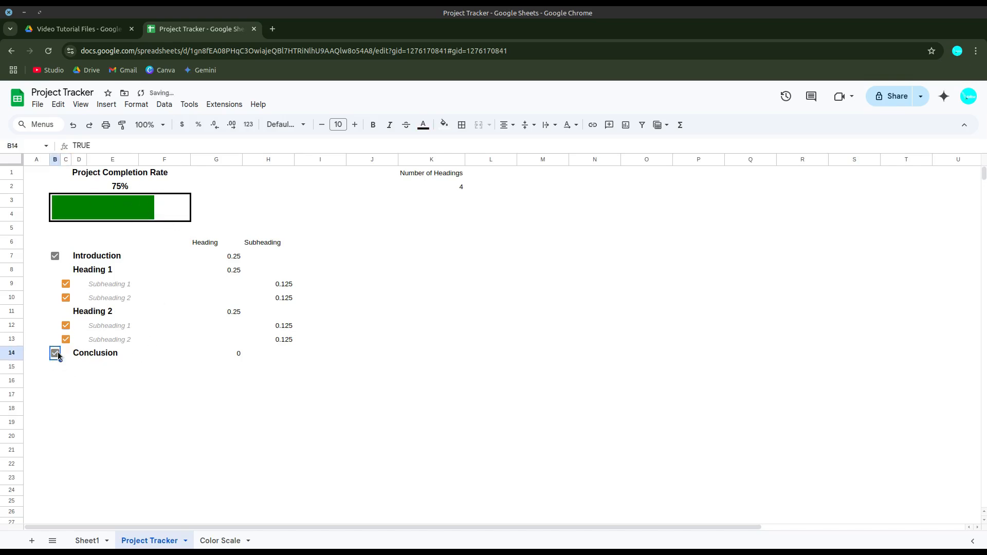
left_click(55, 354)
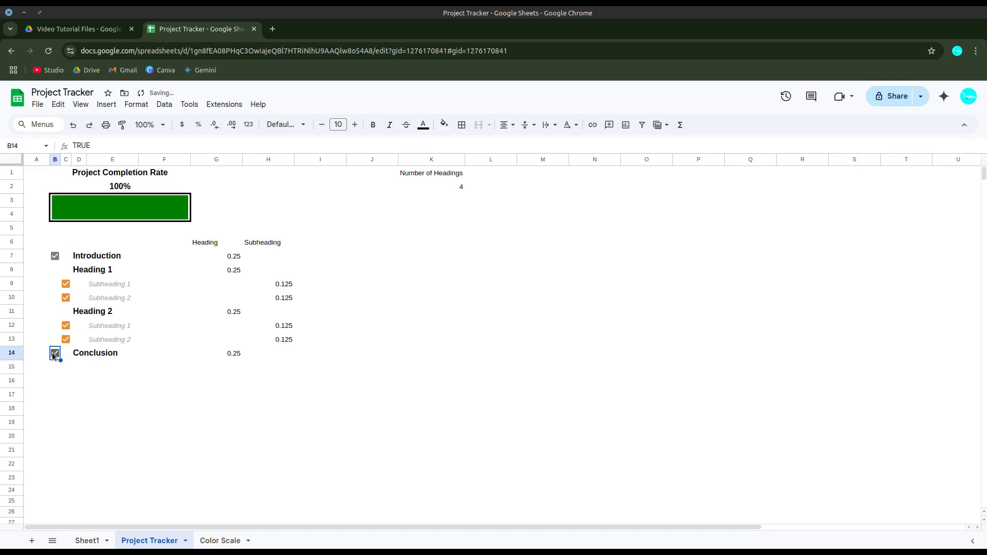
left_click(65, 340)
left_click_drag(66, 325, 76, 317)
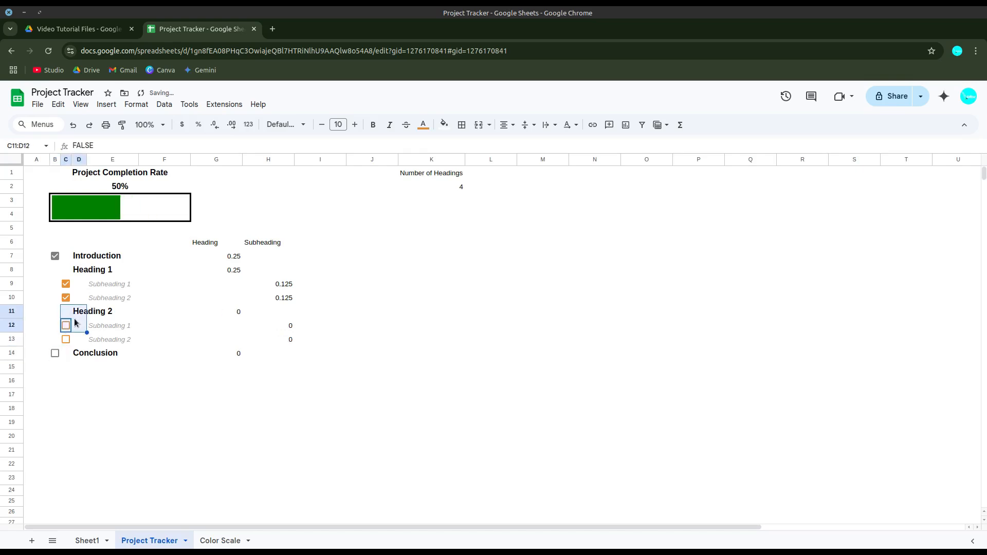
left_click(164, 325)
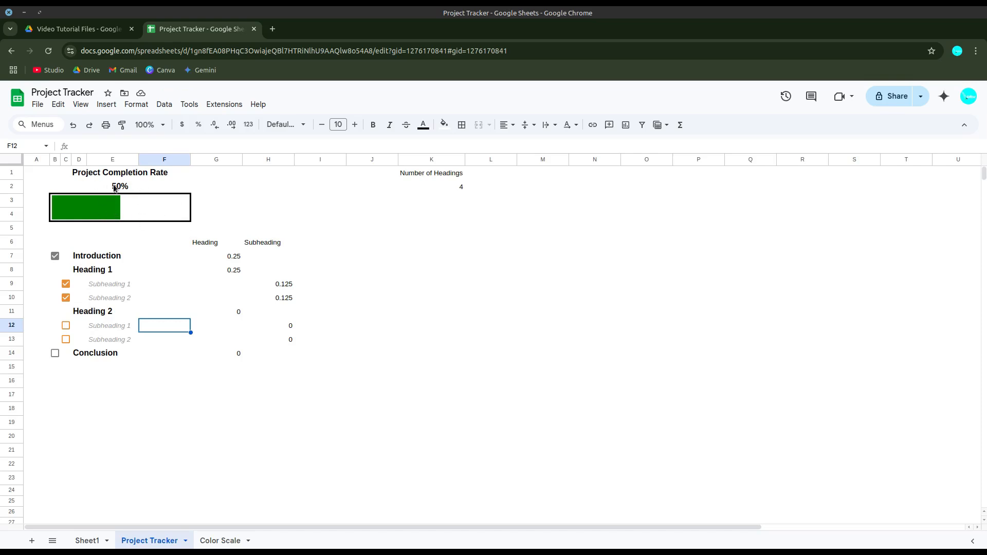
left_click(233, 445)
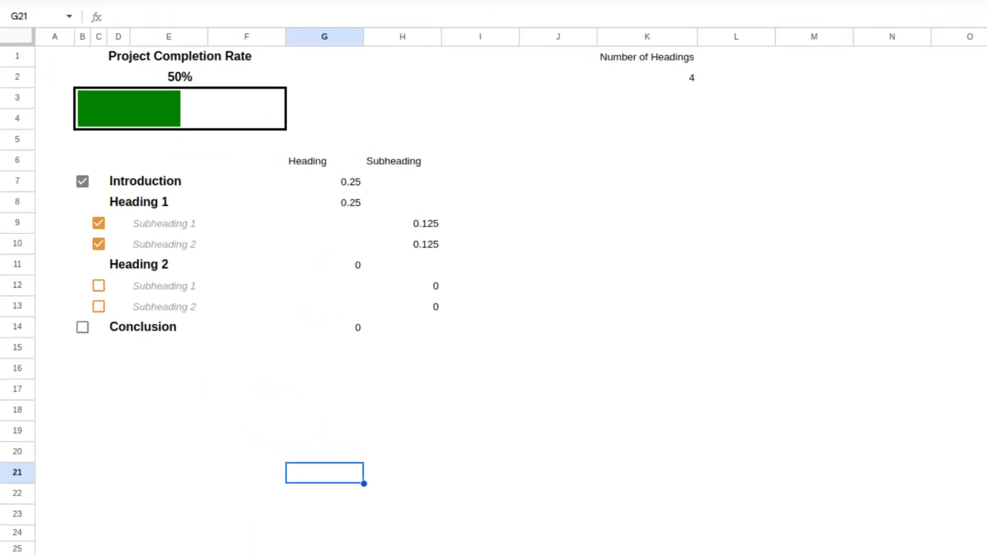
Step: Examine the percentage and hex code table on the Color Scale sheet and the progress bar's formula on Project Tracker
key("ctrl+shift+Page_Down")
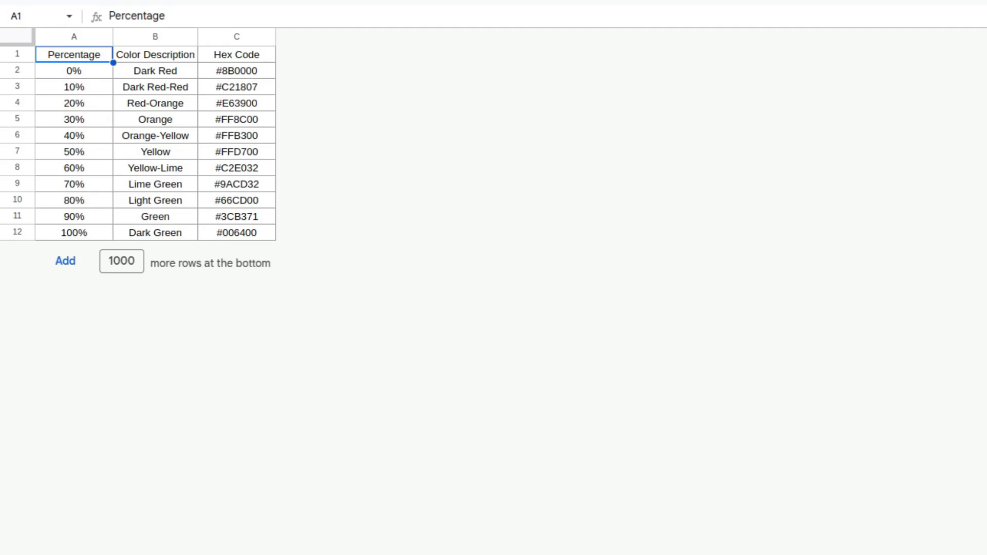
key("ctrl+shift+Page_Up")
key("ctrl+shift+Page_Down")
key("ctrl+shift+Page_Up")
left_click(168, 116)
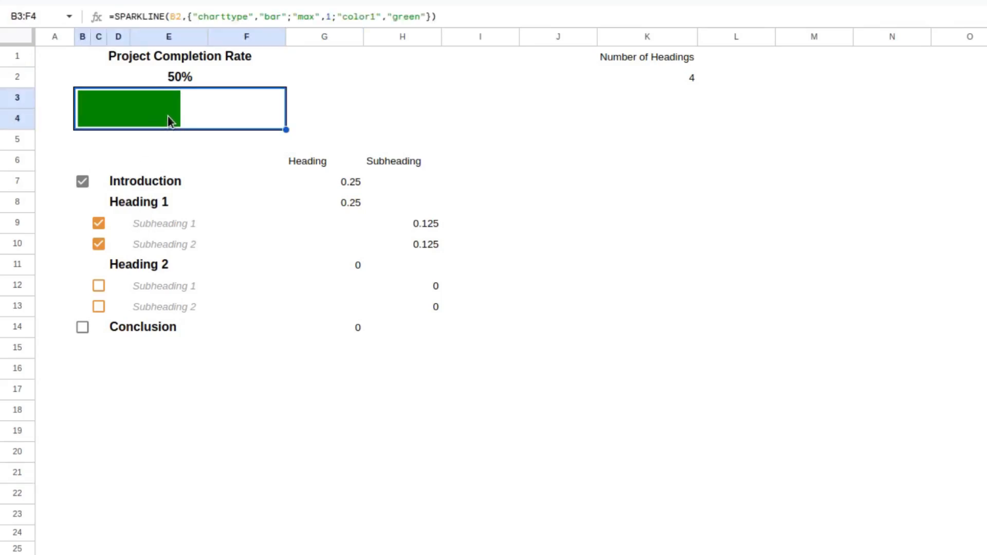
Step: Begin a VLOOKUP formula in cell J6 with the completion rate in B2 as the search key
left_click(578, 162)
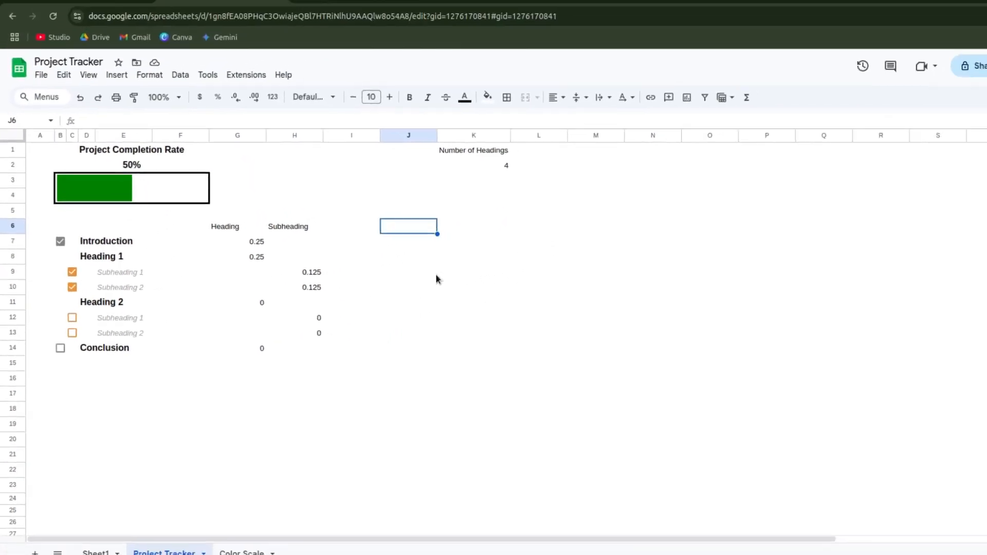
type("=vlookup")
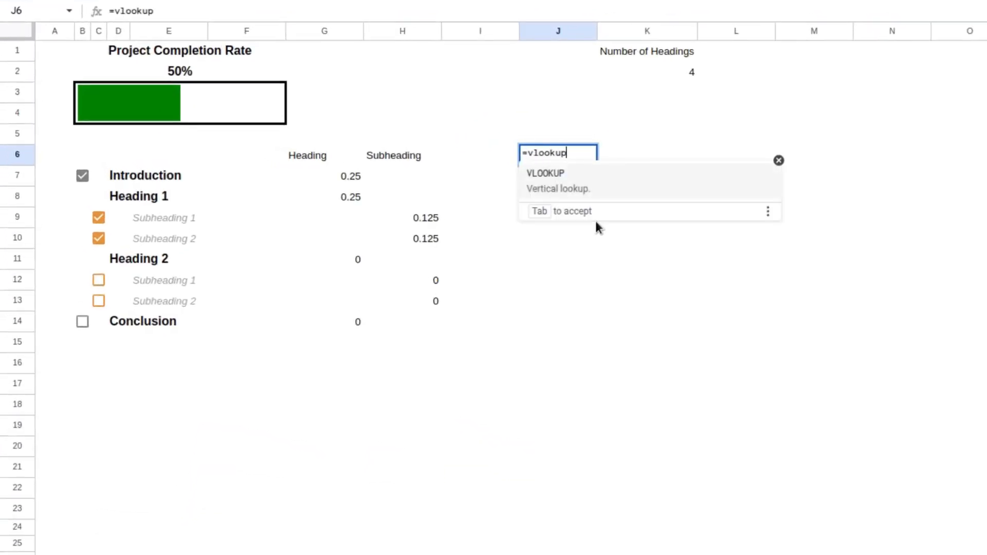
key("Tab")
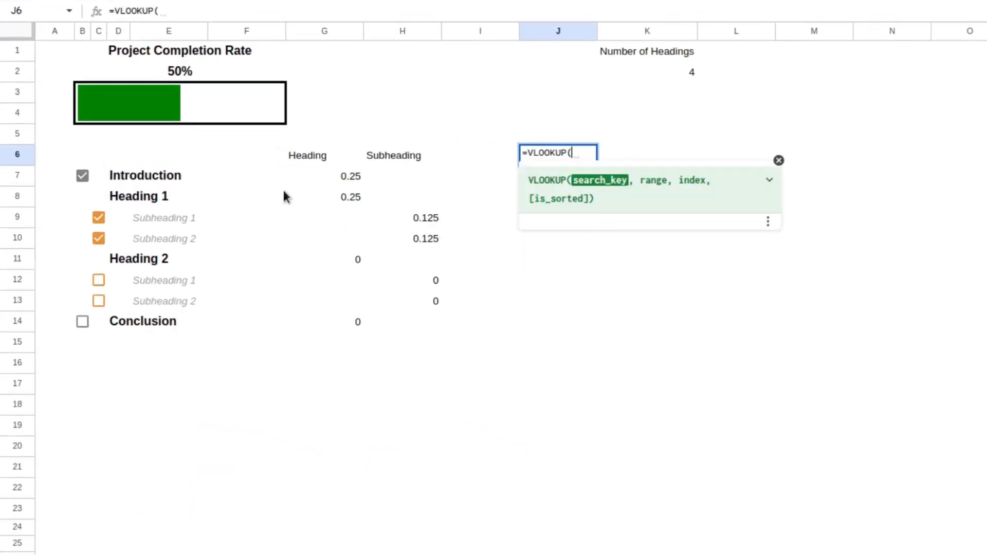
left_click(186, 76)
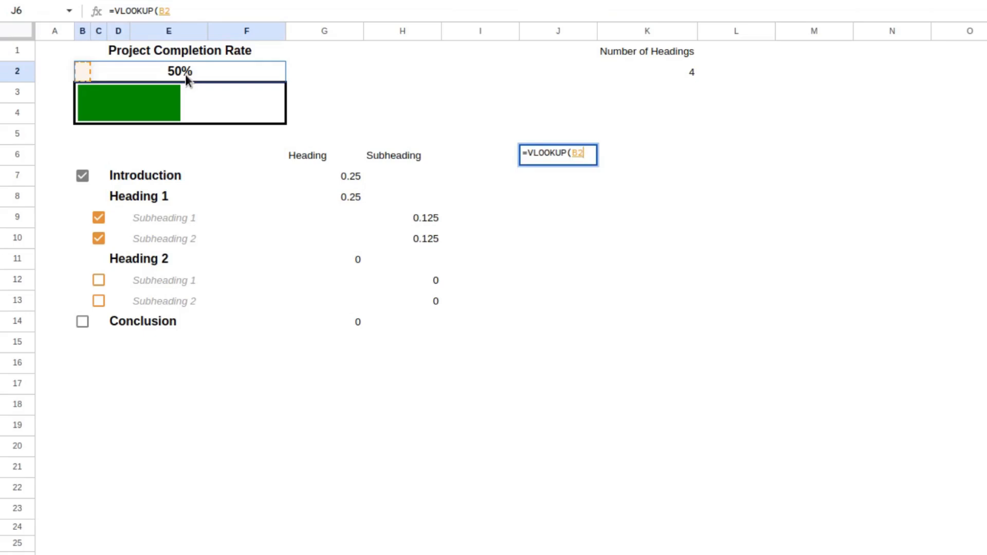
type(",")
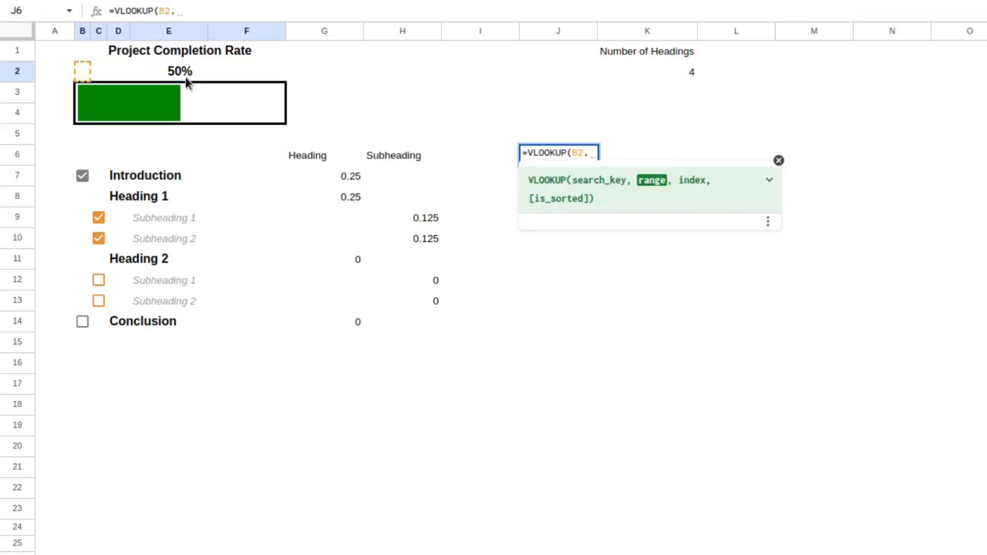
Step: Set the VLOOKUP range to the Color Scale table with absolute references, 'Color Scale'!$A$2:$C$12
left_click(319, 553)
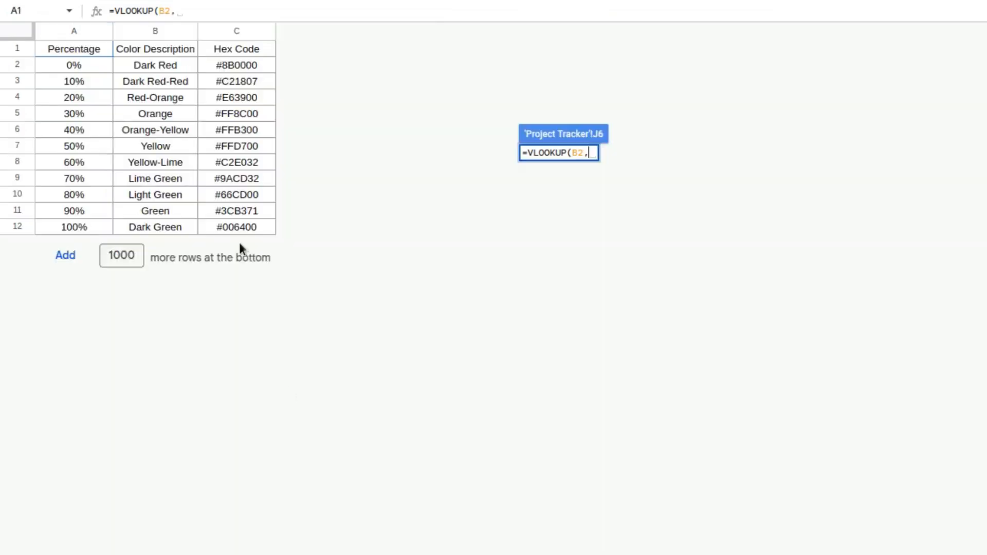
left_click_drag(75, 66, 265, 241)
key("F4")
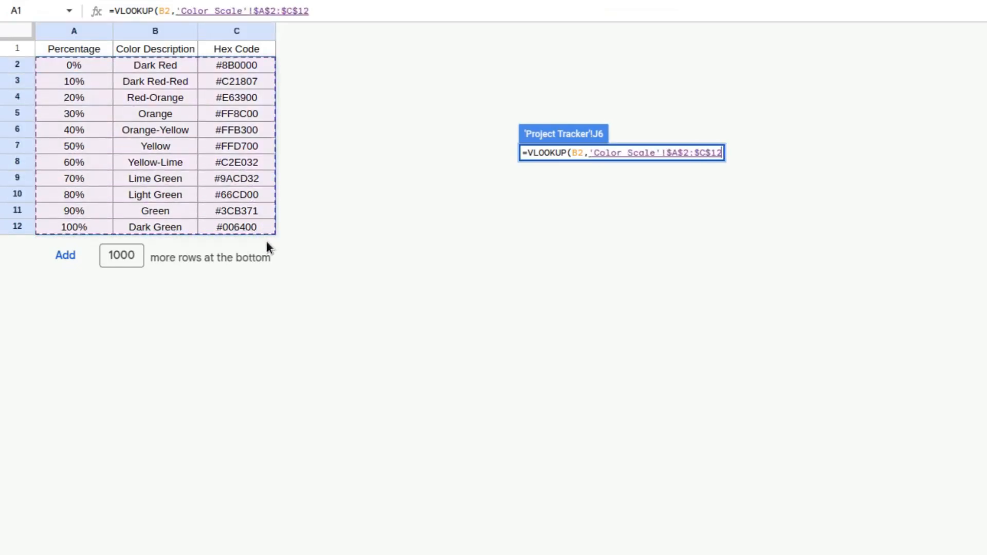
type(",")
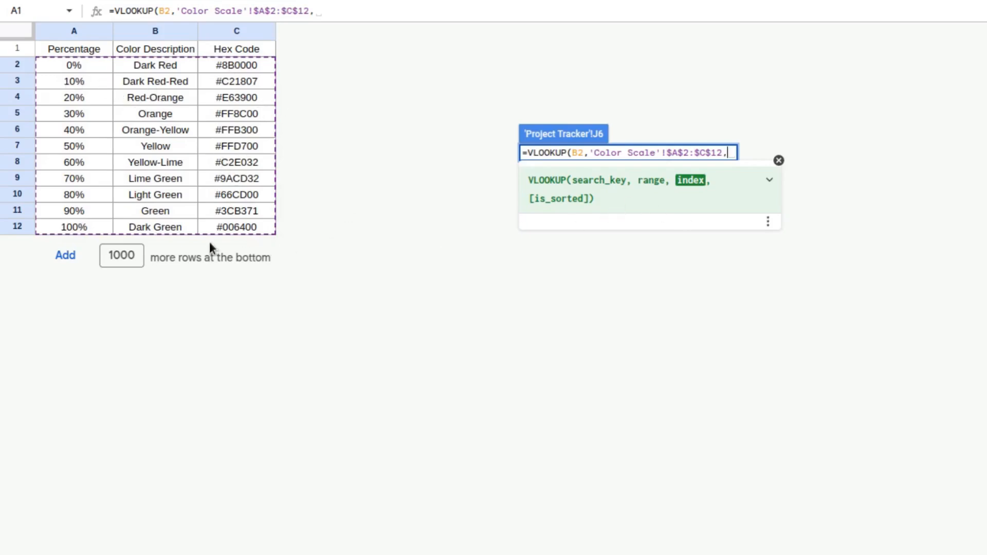
Step: Complete the VLOOKUP with column index 3 and is_sorted 1, and test it by checking Subheading 1 under Heading 2
type("3,")
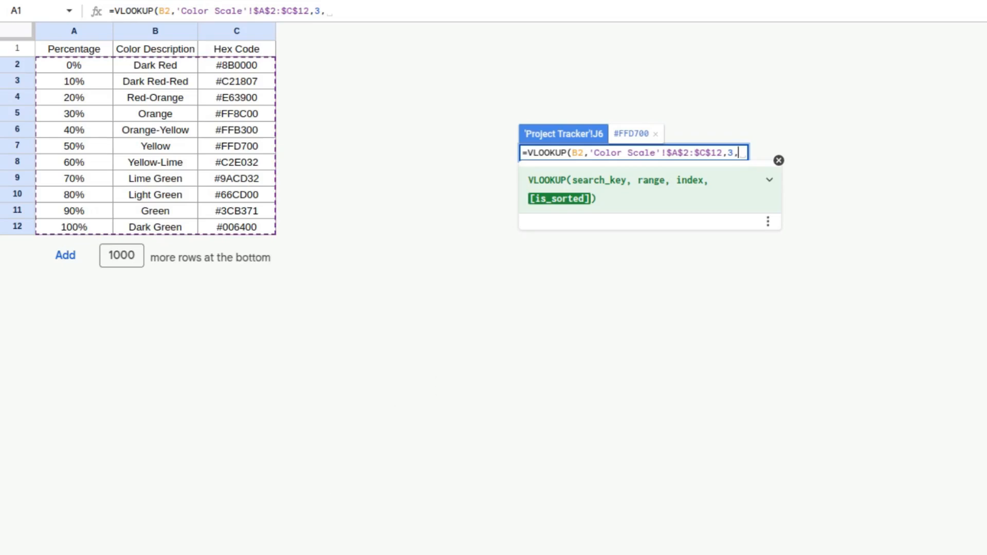
left_click(123, 554)
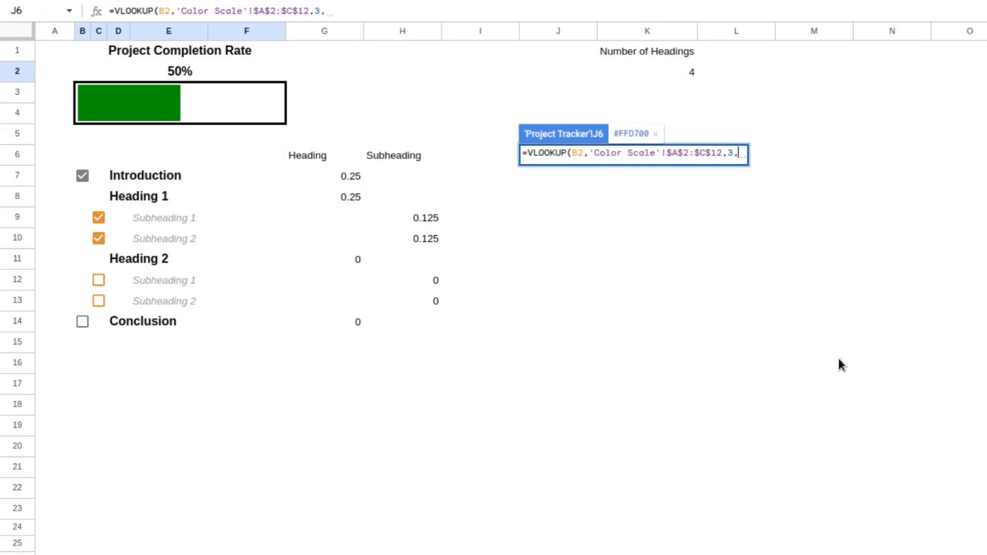
type("1")
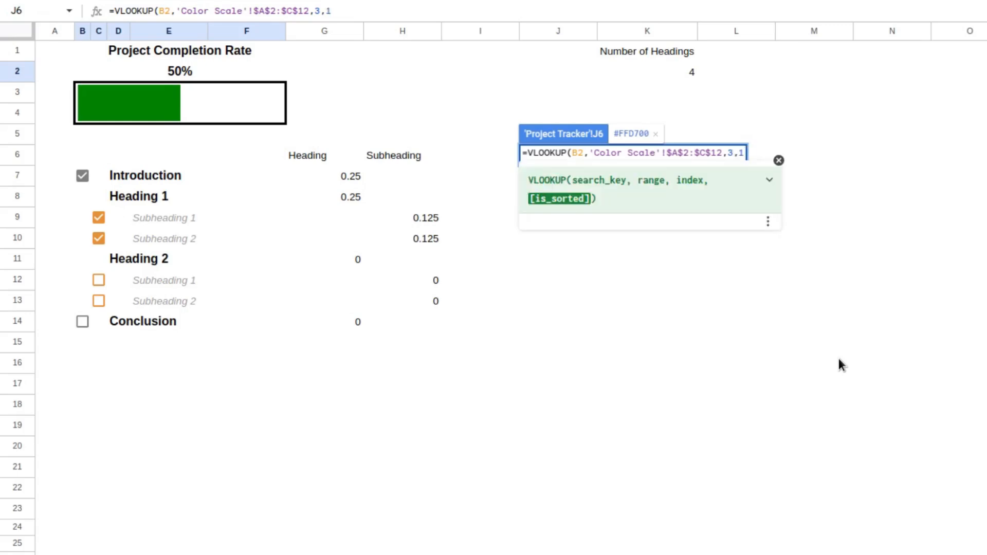
type(")")
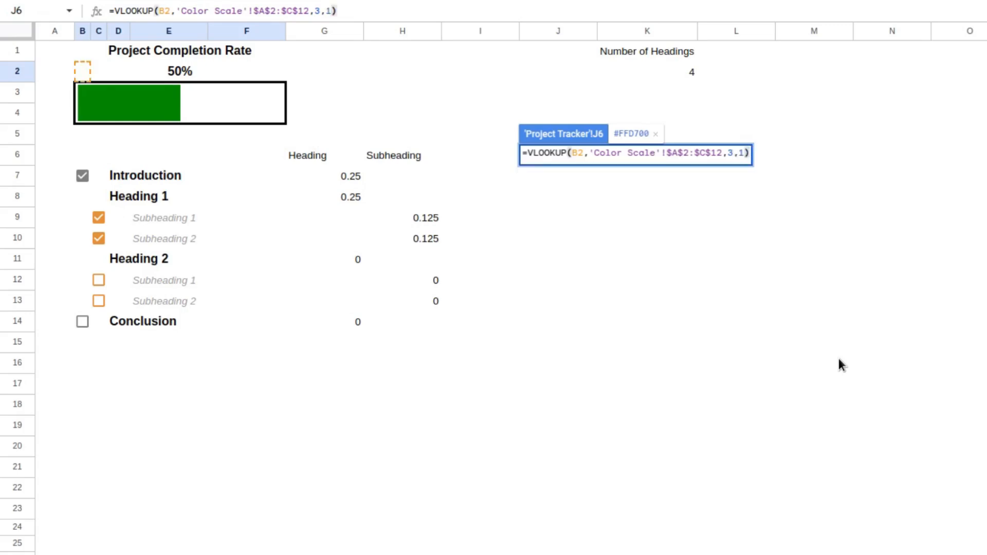
key("Return")
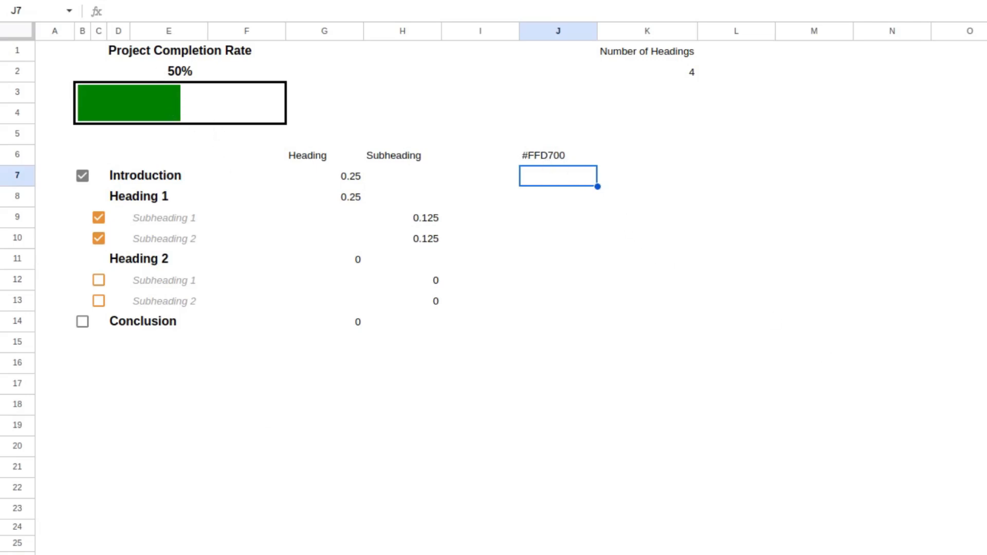
left_click(99, 280)
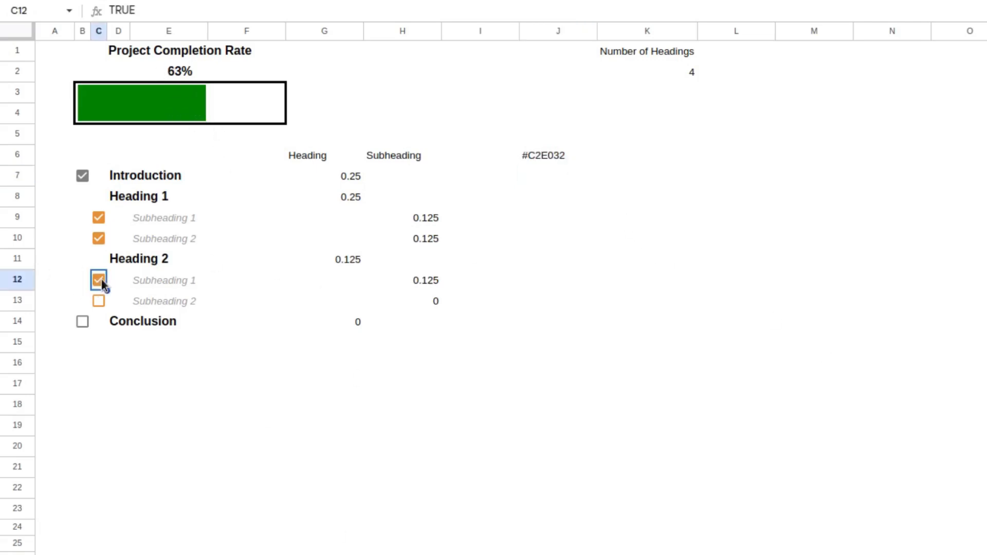
Step: Copy the VLOOKUP expression from J6 without its equals sign and leave the cell unchanged
left_click(535, 156)
double_click(535, 157)
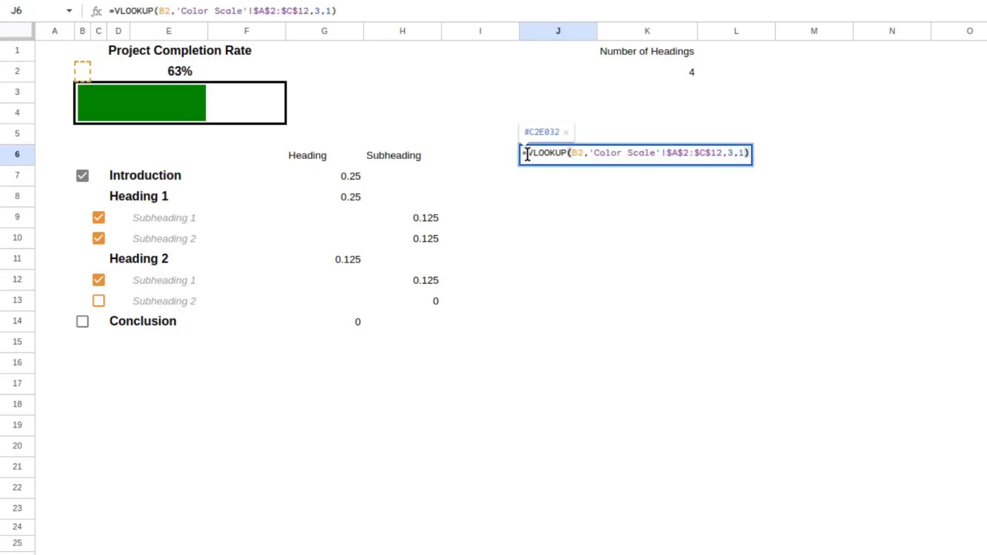
left_click_drag(532, 153, 622, 174)
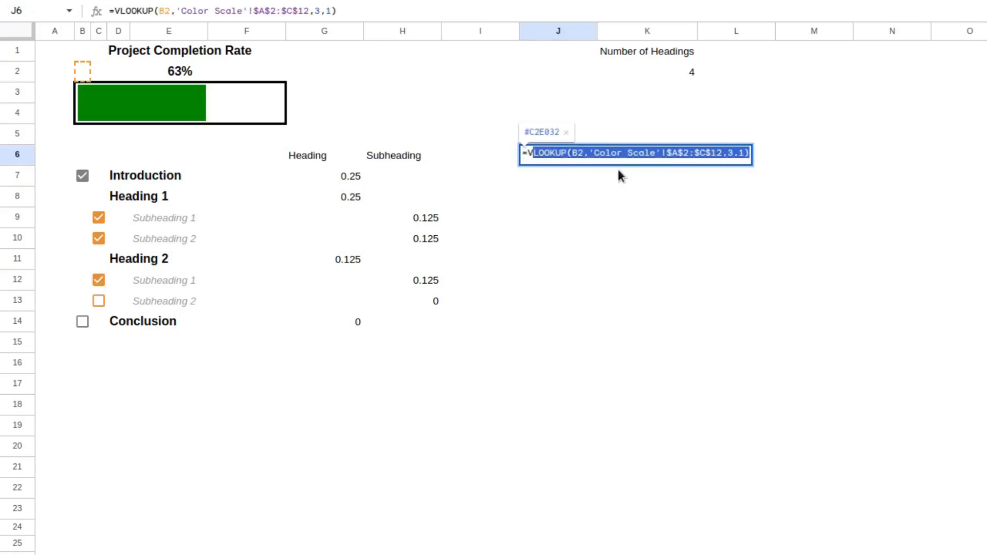
left_click(527, 153)
key("shift+End")
key("ctrl+c")
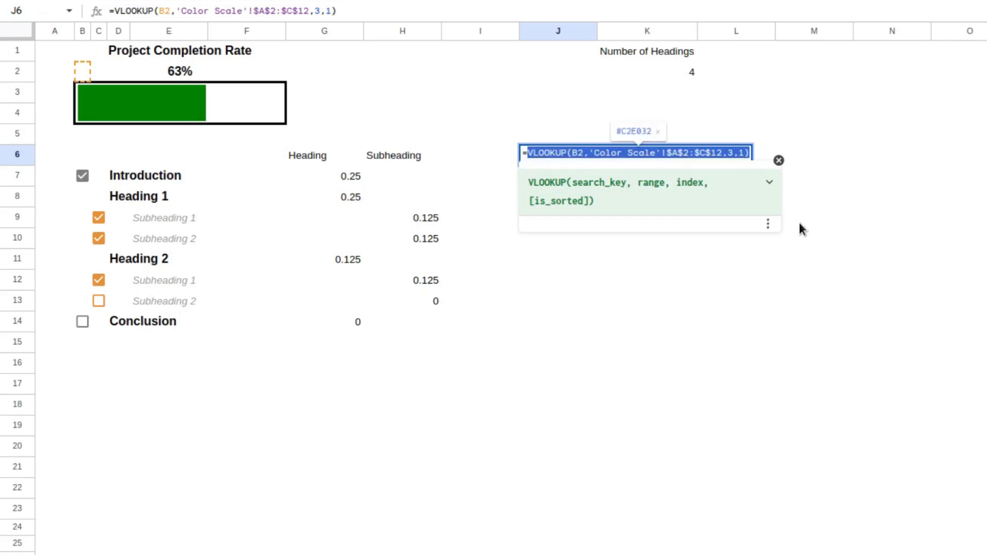
key("Escape")
key("Escape")
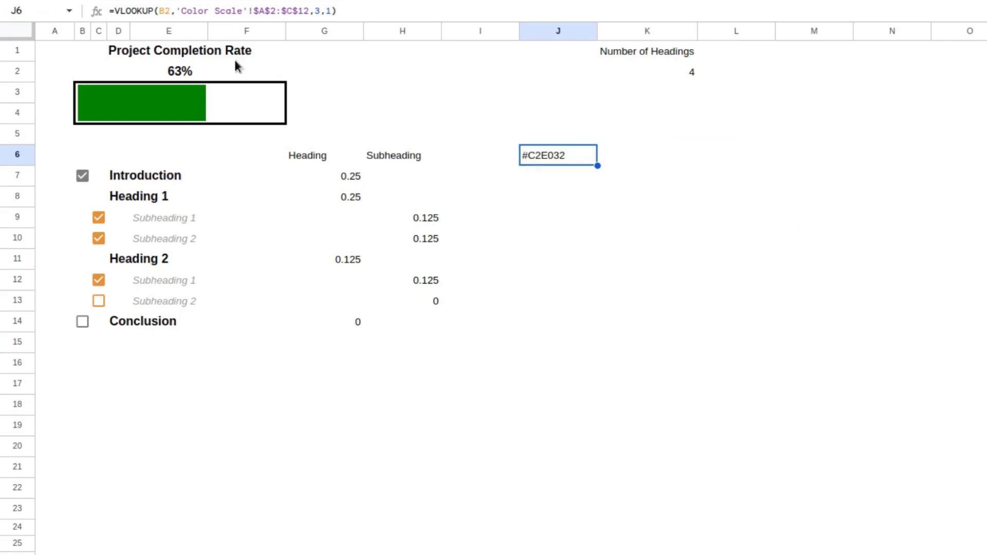
Step: Replace "green" in the SPARKLINE's color1 option with the copied VLOOKUP(B2,'Color Scale'!$A$2:$C$12,3,1) and commit the formula
left_click(202, 72)
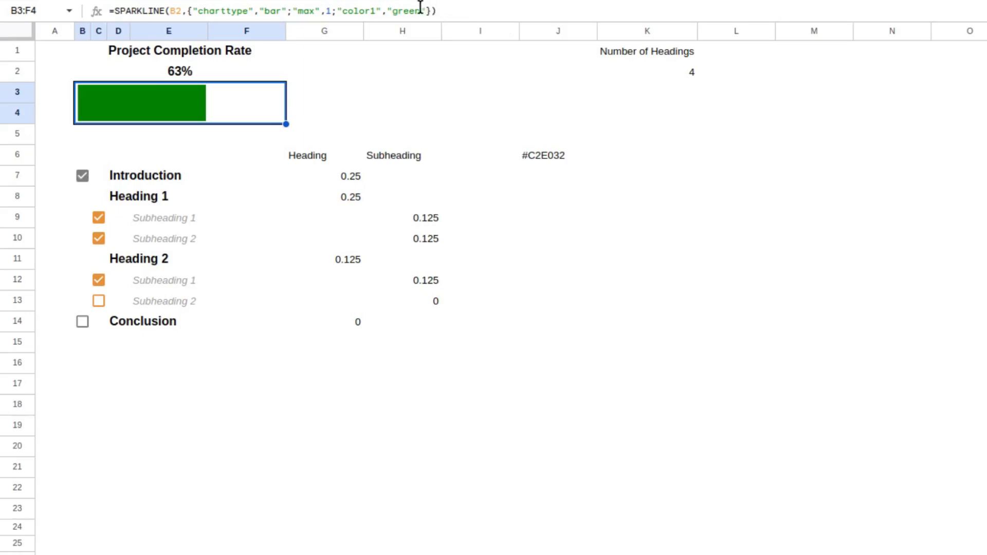
left_click(391, 10)
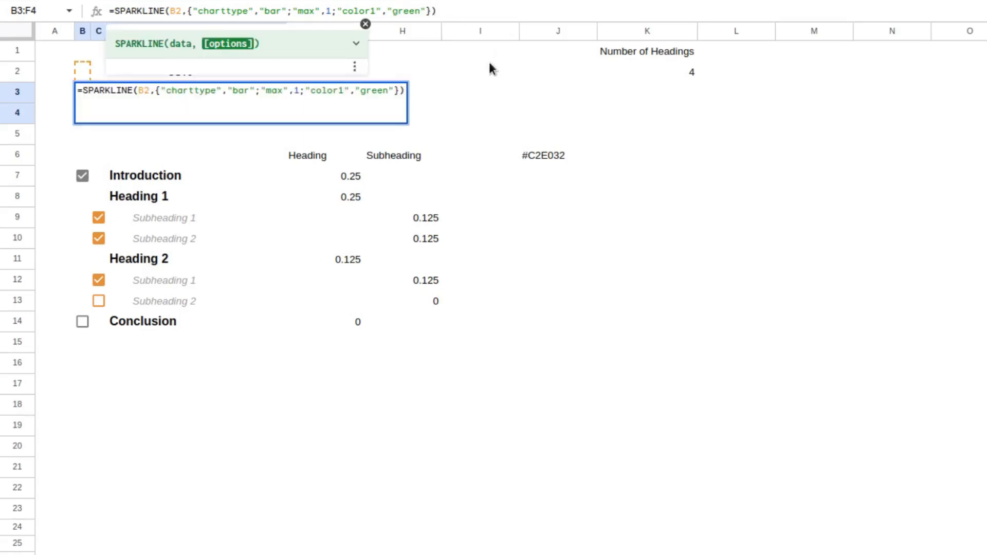
key("shift+Right")
key("shift+Right")
key("shift+Right")
key("shift+Right")
key("shift+Right")
key("shift+Right")
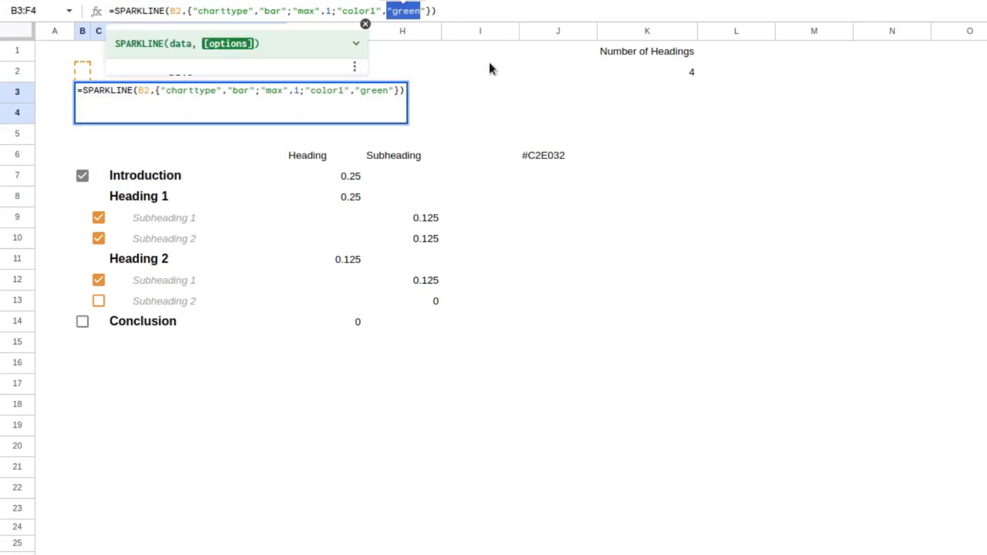
key("shift+Right")
key("ctrl+v")
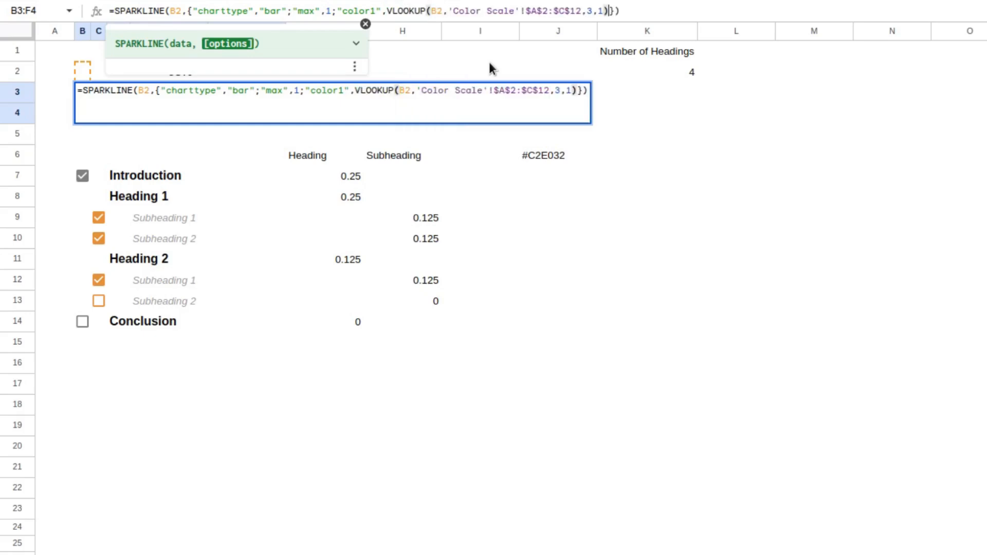
key("Return")
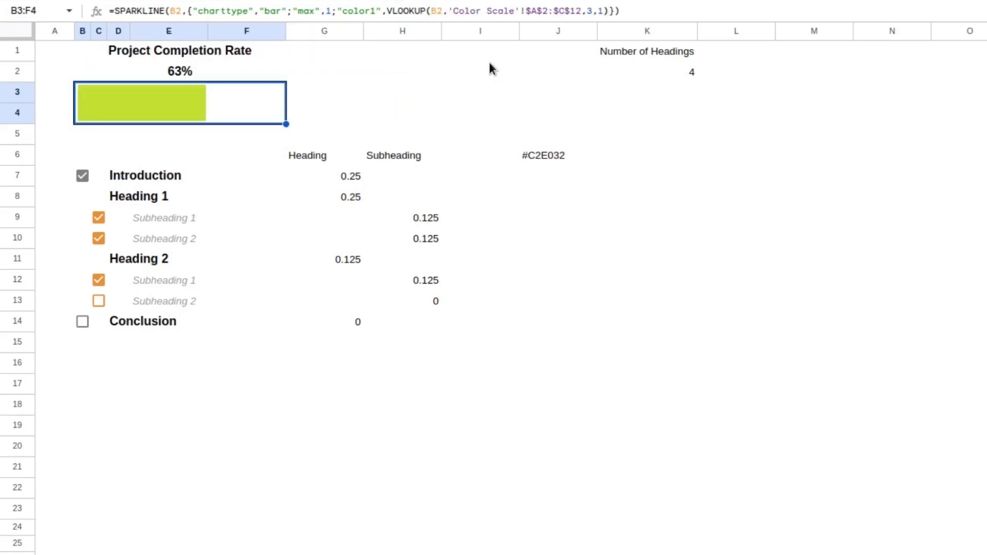
Step: Test the bar's colors by unchecking and rechecking Introduction, both Heading 1 subheadings and Subheading 1 under Heading 2
left_click(99, 281)
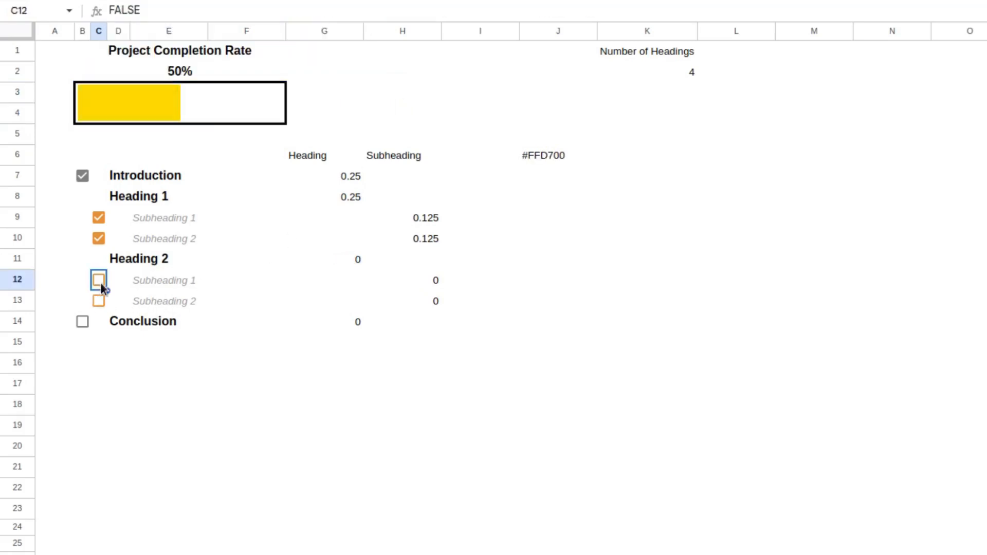
left_click(101, 239)
left_click(98, 216)
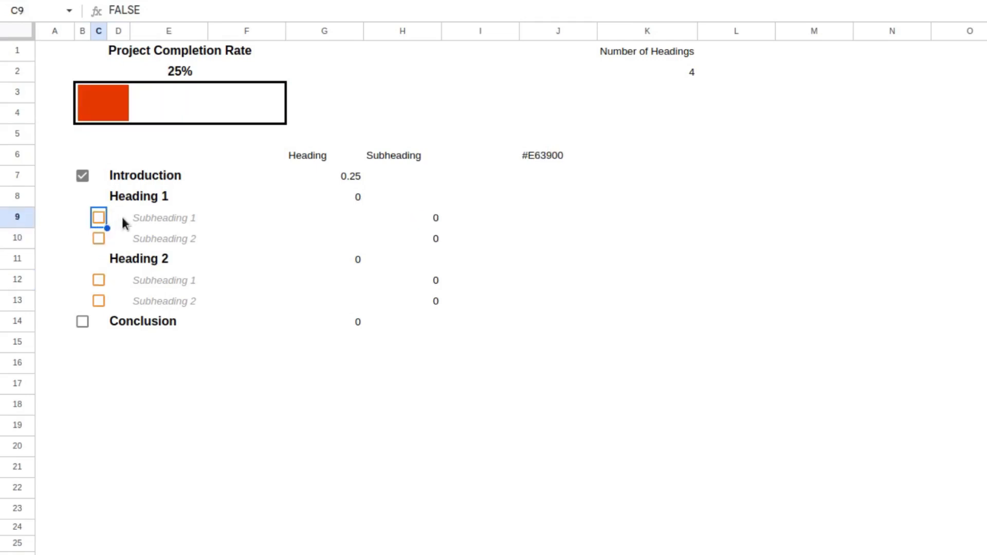
left_click(84, 176)
left_click(84, 177)
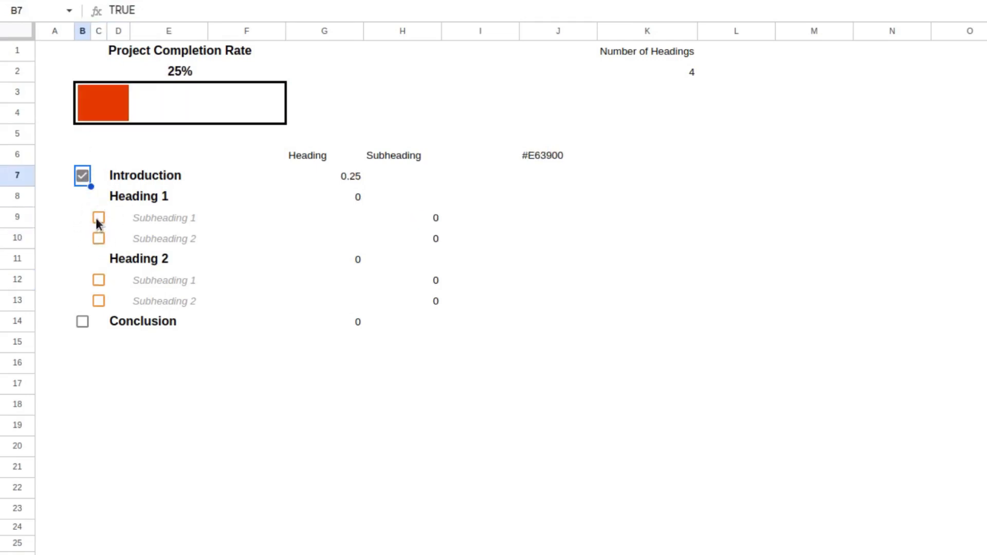
left_click(98, 217)
left_click(102, 238)
left_click(99, 280)
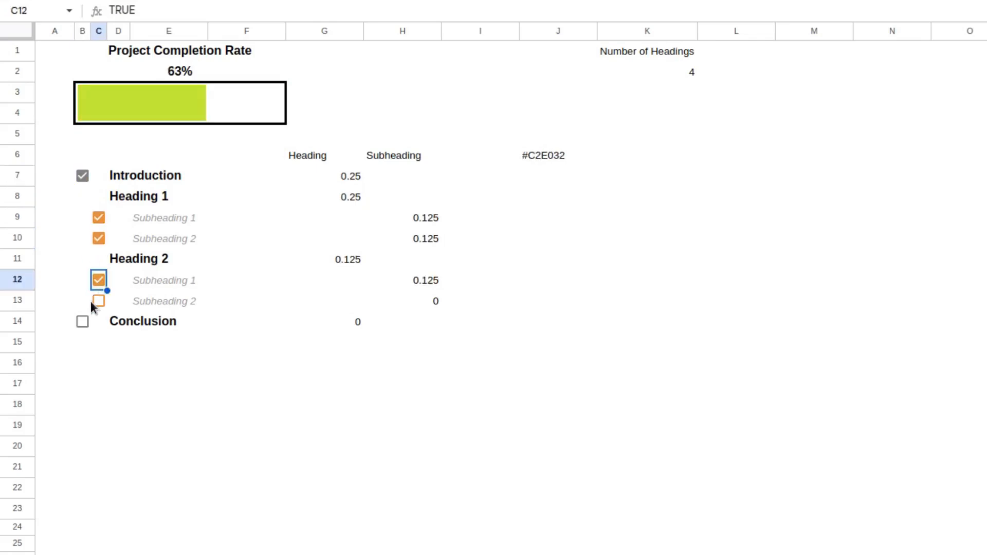
Step: Check Subheading 2 under Heading 2 and Conclusion to complete the tracker, and clear the test VLOOKUP from J6
left_click(97, 299)
left_click(84, 322)
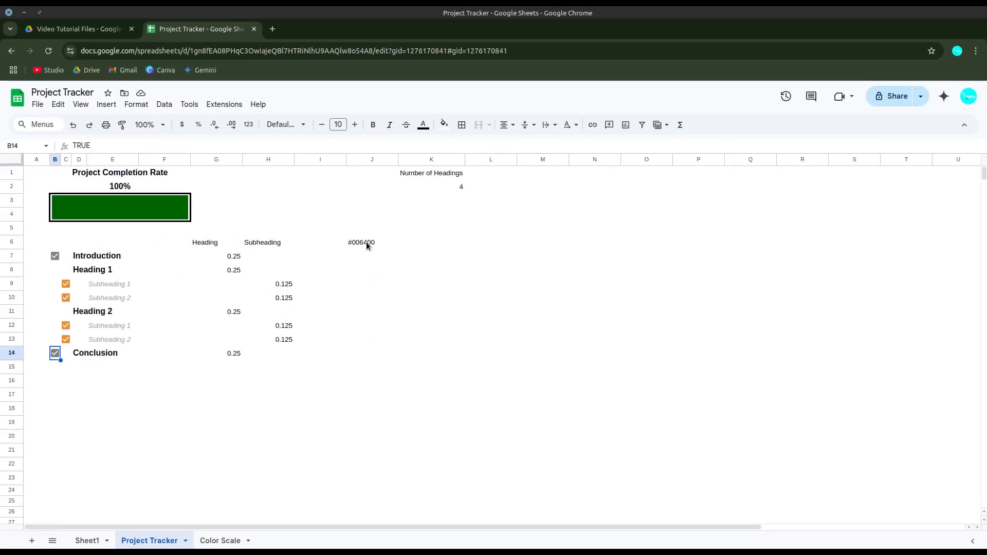
left_click(366, 244)
key("Delete")
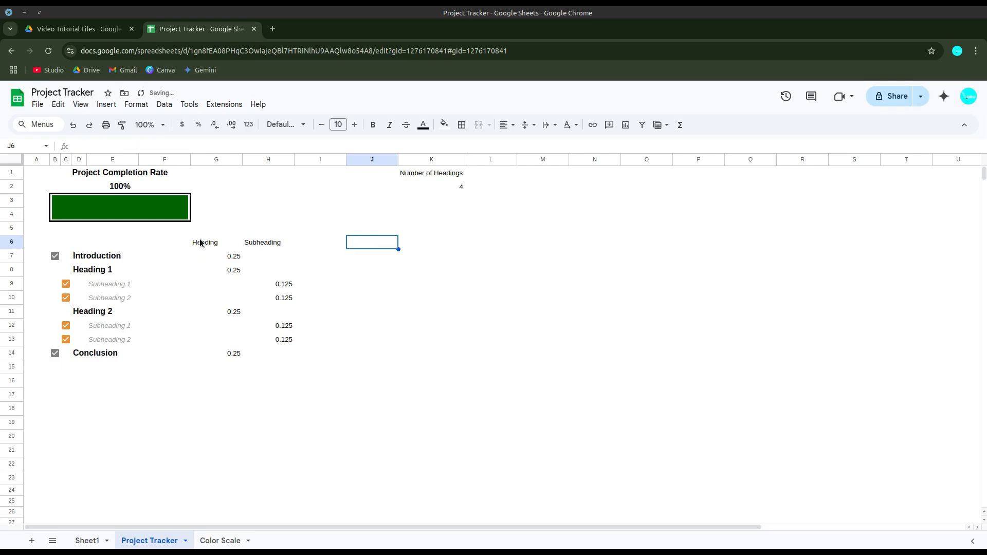
Step: Hide helper columns G through K on the Project Tracker sheet
left_click_drag(199, 242, 286, 326)
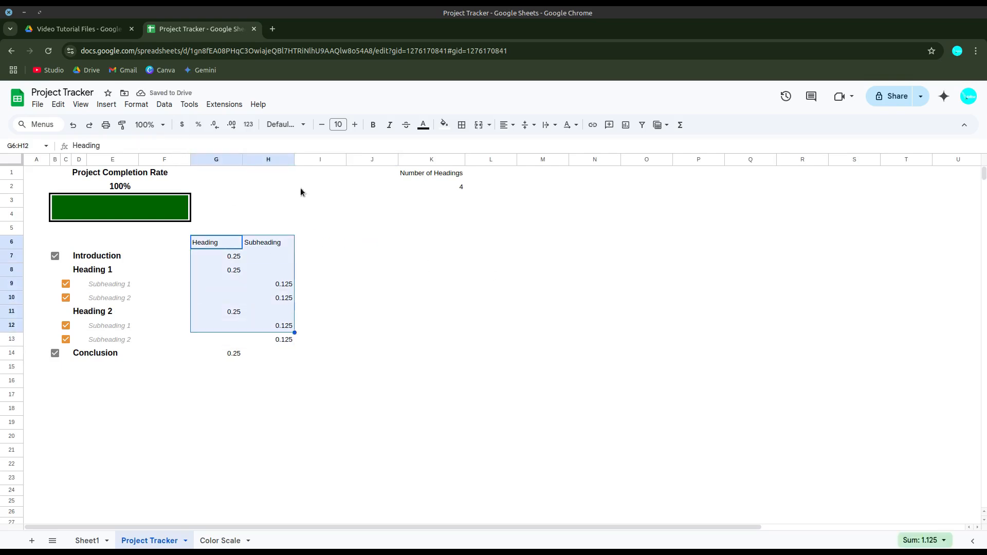
left_click(412, 242)
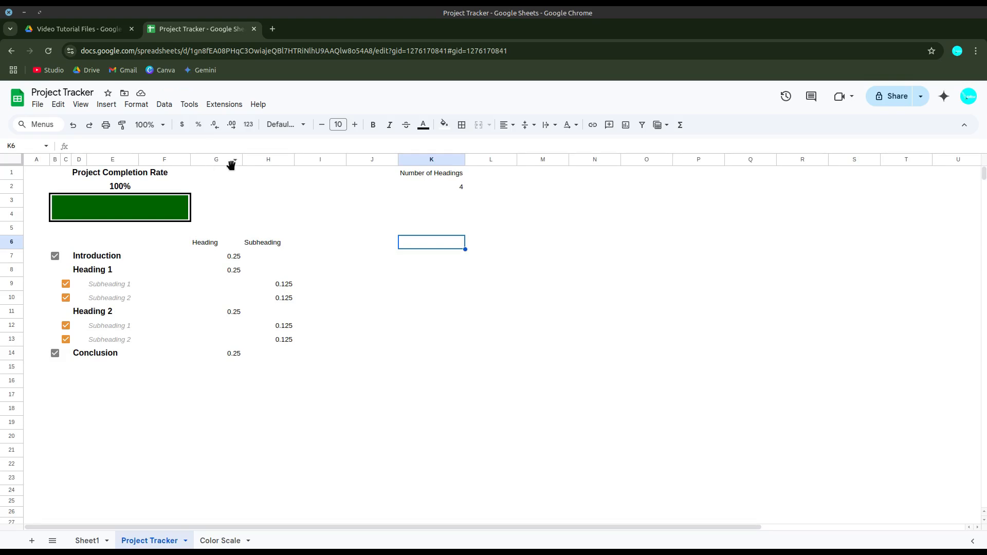
left_click_drag(231, 164, 457, 164)
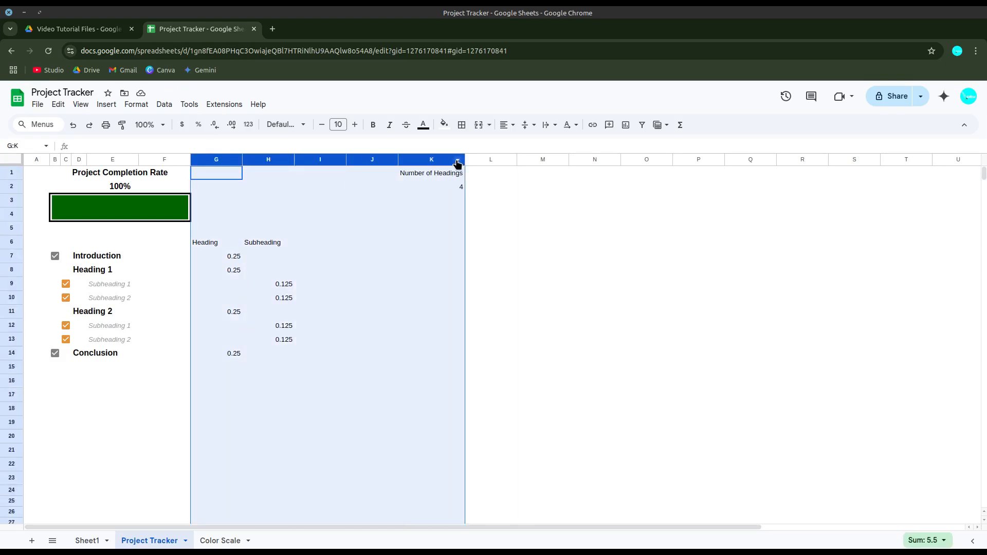
left_click(457, 163)
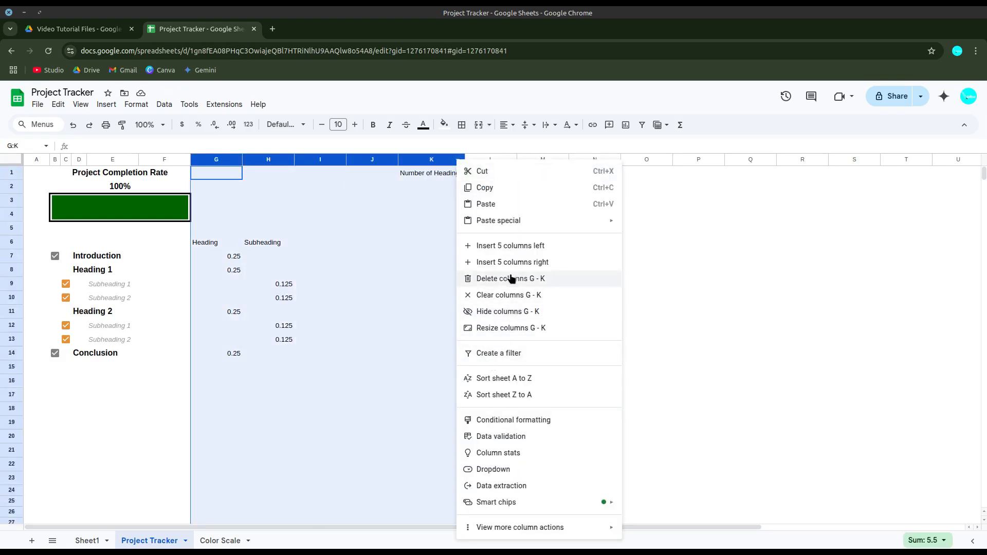
left_click(504, 312)
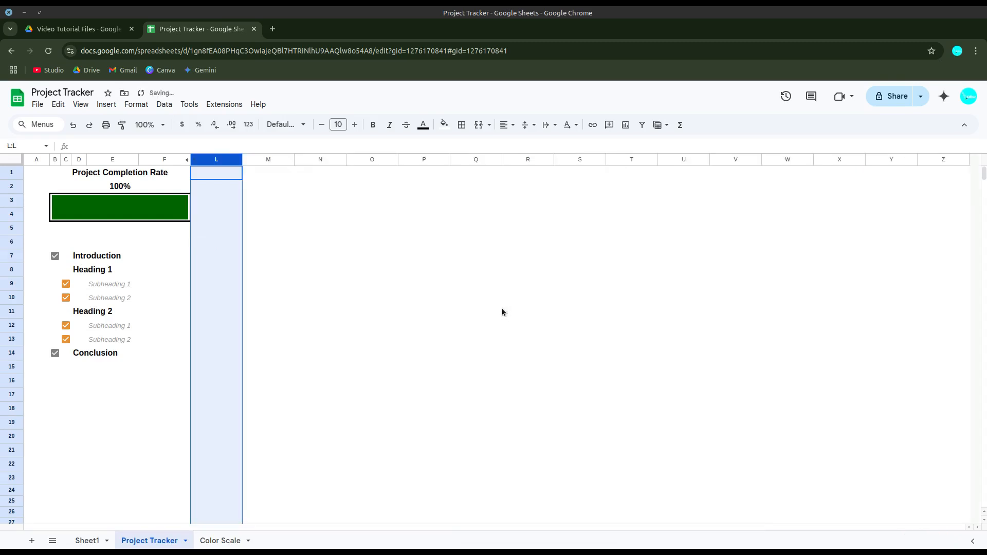
left_click(502, 312)
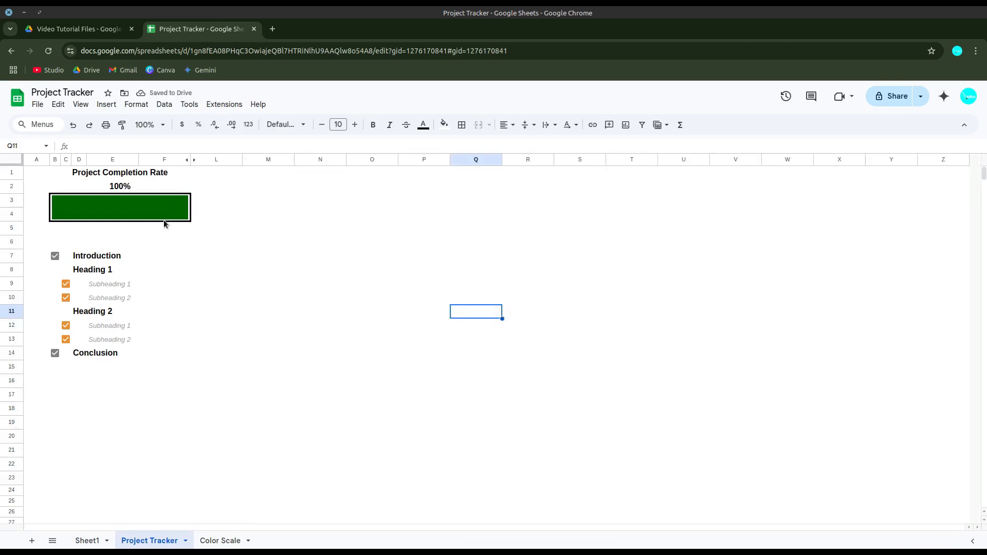
Step: Uncheck both subheadings under Heading 1, both under Heading 2, and Conclusion to test the progress bar
left_click(66, 285)
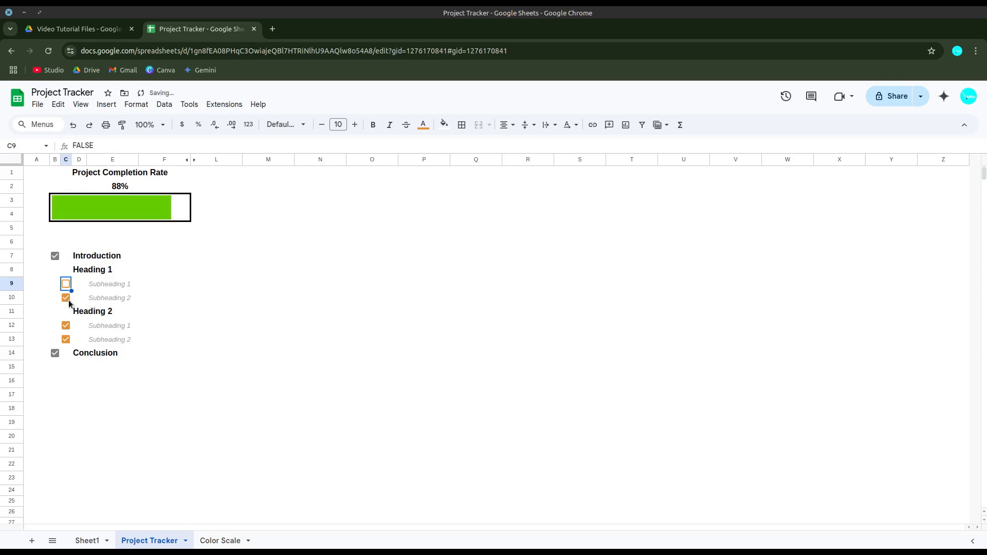
left_click(64, 299)
left_click(66, 327)
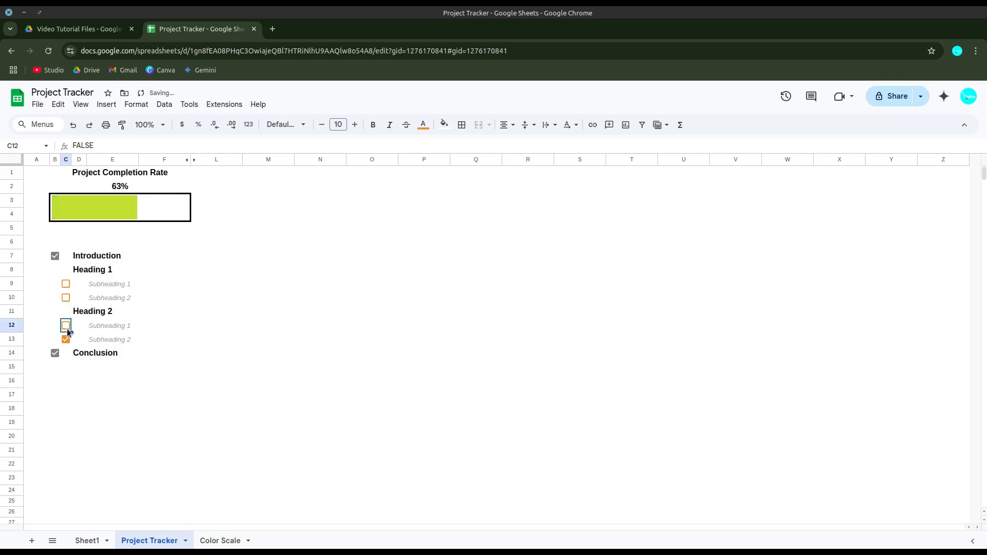
left_click(67, 340)
left_click(51, 354)
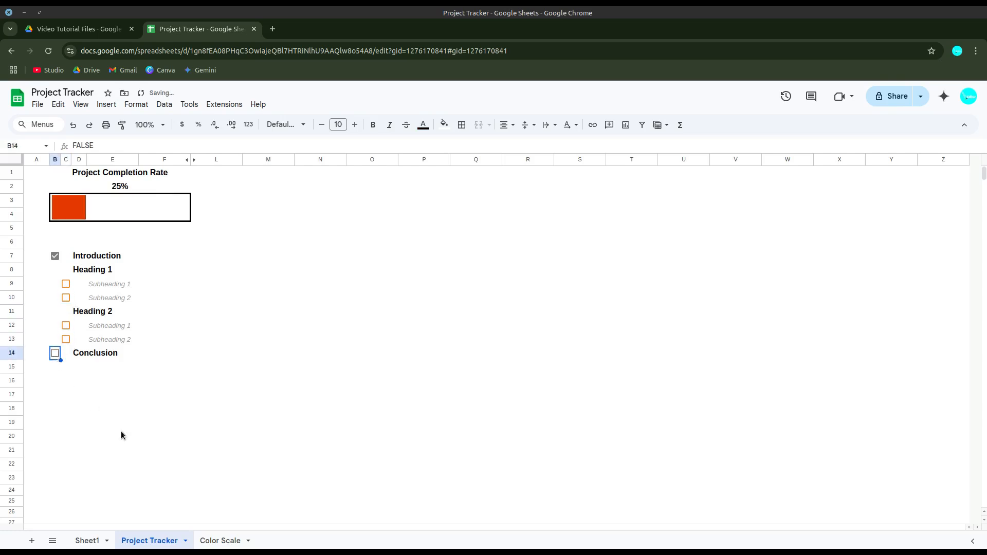